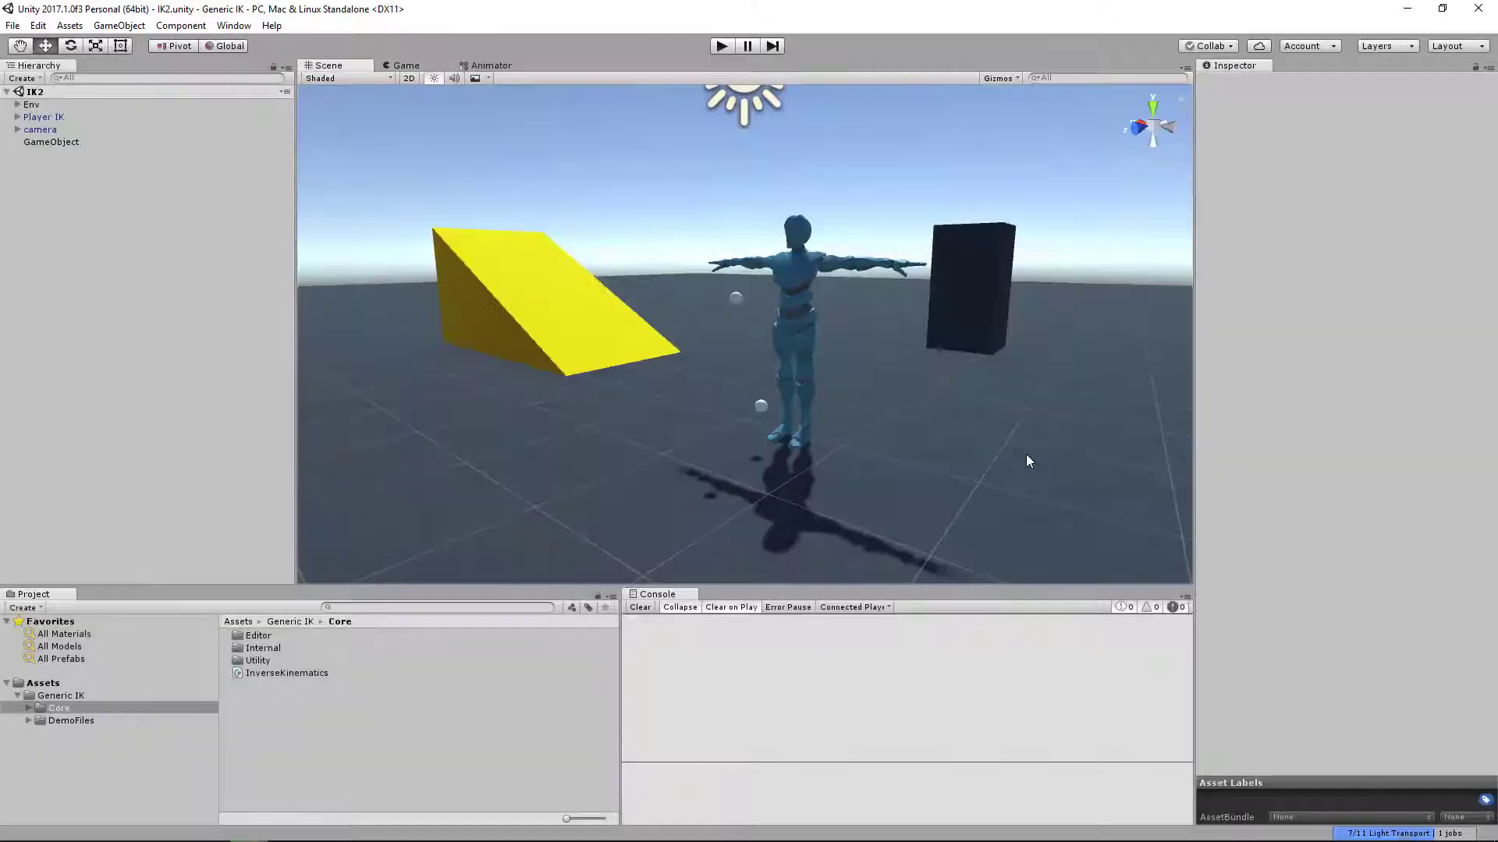
Attach the InverseKinematics script from the Core folder to the Player IK object and initialise its rig
key("d")
mouse_move(927, 347)
right_mouse_down()
mouse_move(909, 320)
mouse_move(943, 327)
right_mouse_up()
key("a")
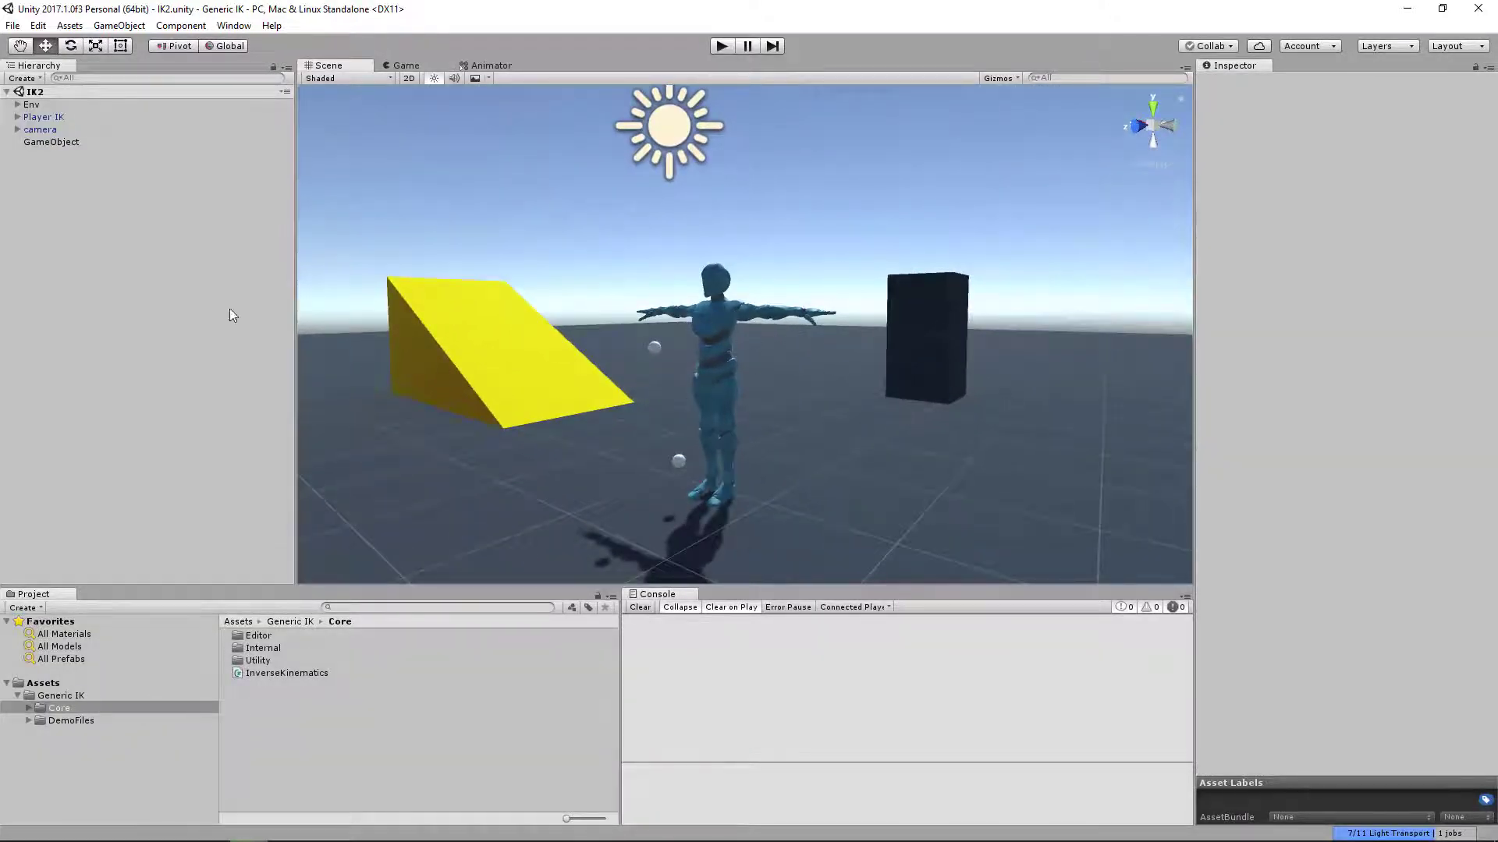
left_click(44, 117)
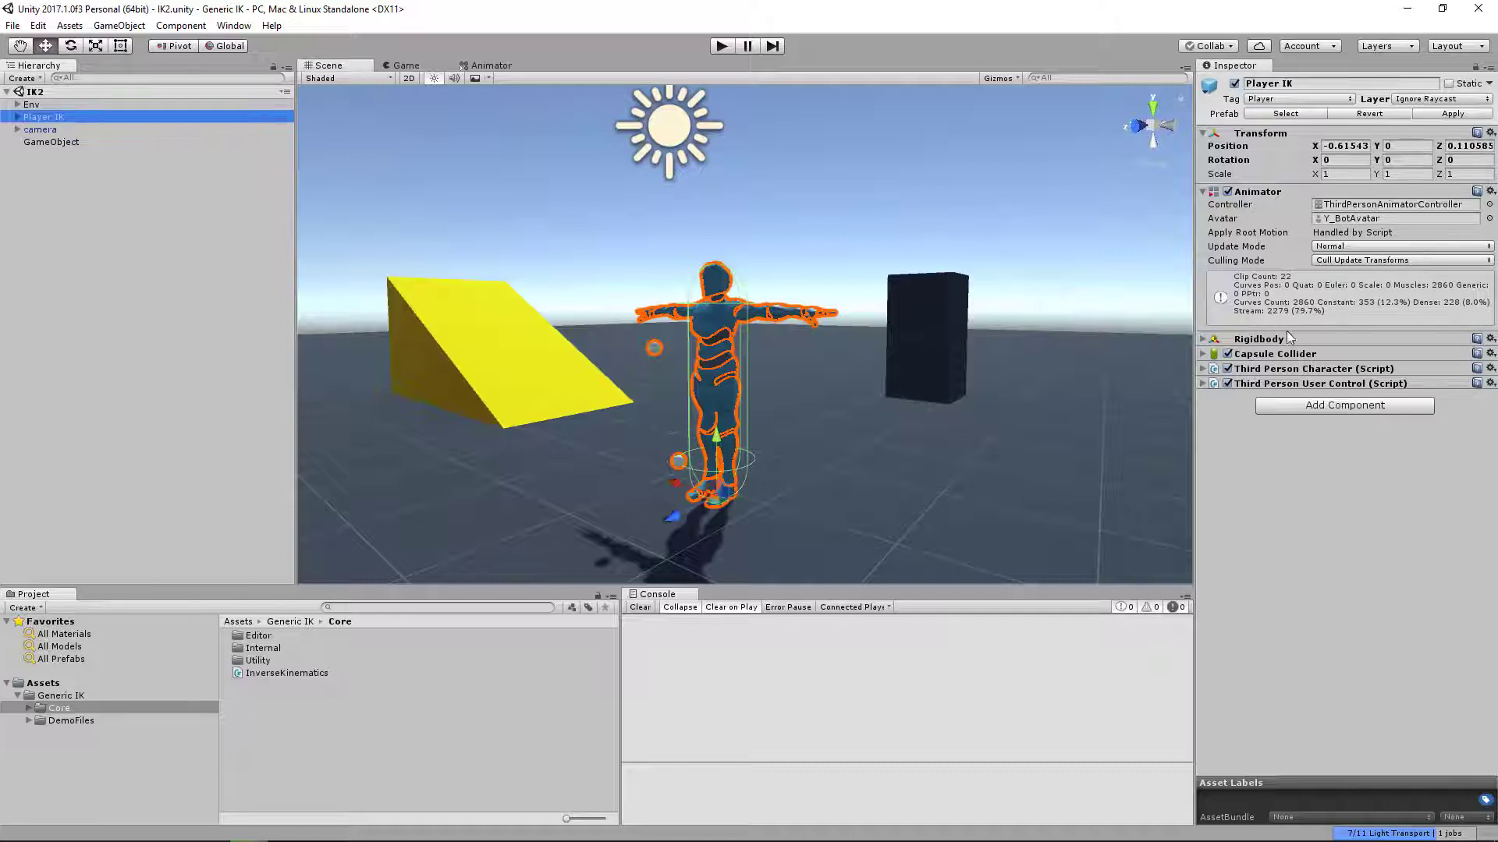
left_click_drag(979, 181, 863, 315, "alt")
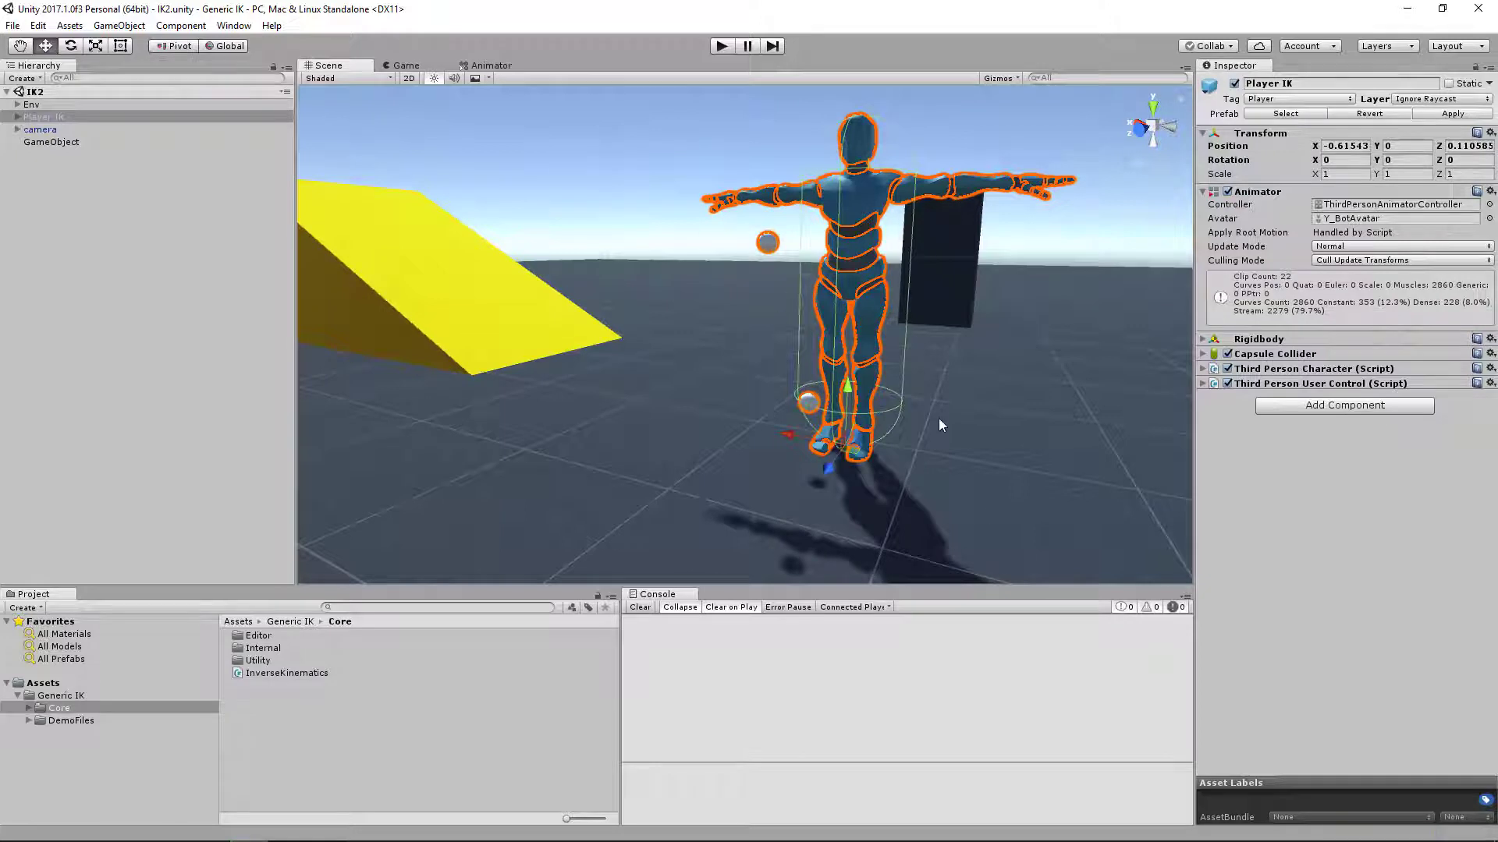
left_click_drag(936, 395, 976, 354, "alt")
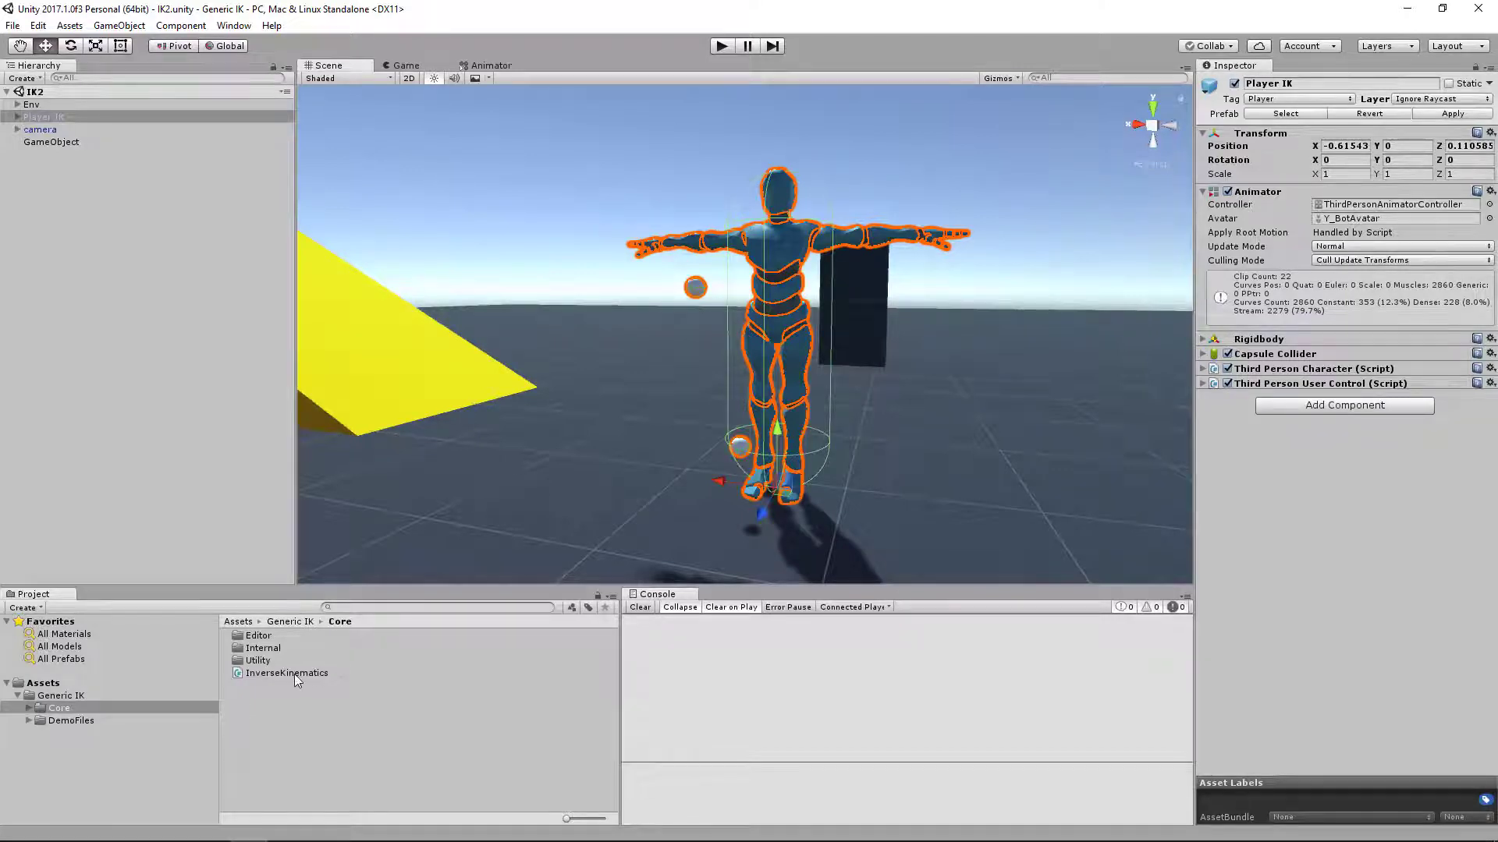
left_click_drag(289, 673, 1279, 515)
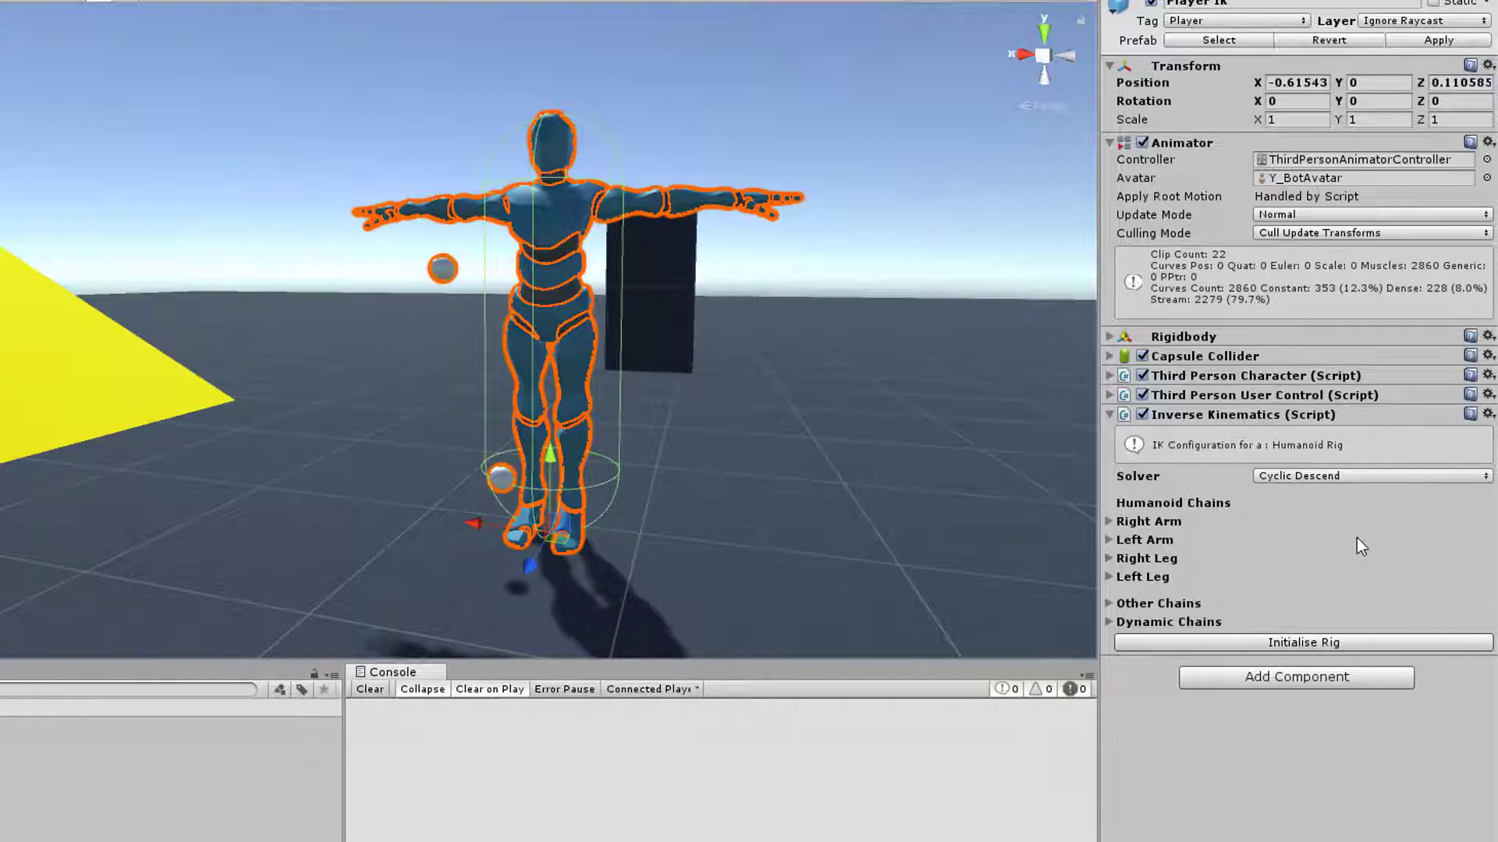
left_click(1290, 644)
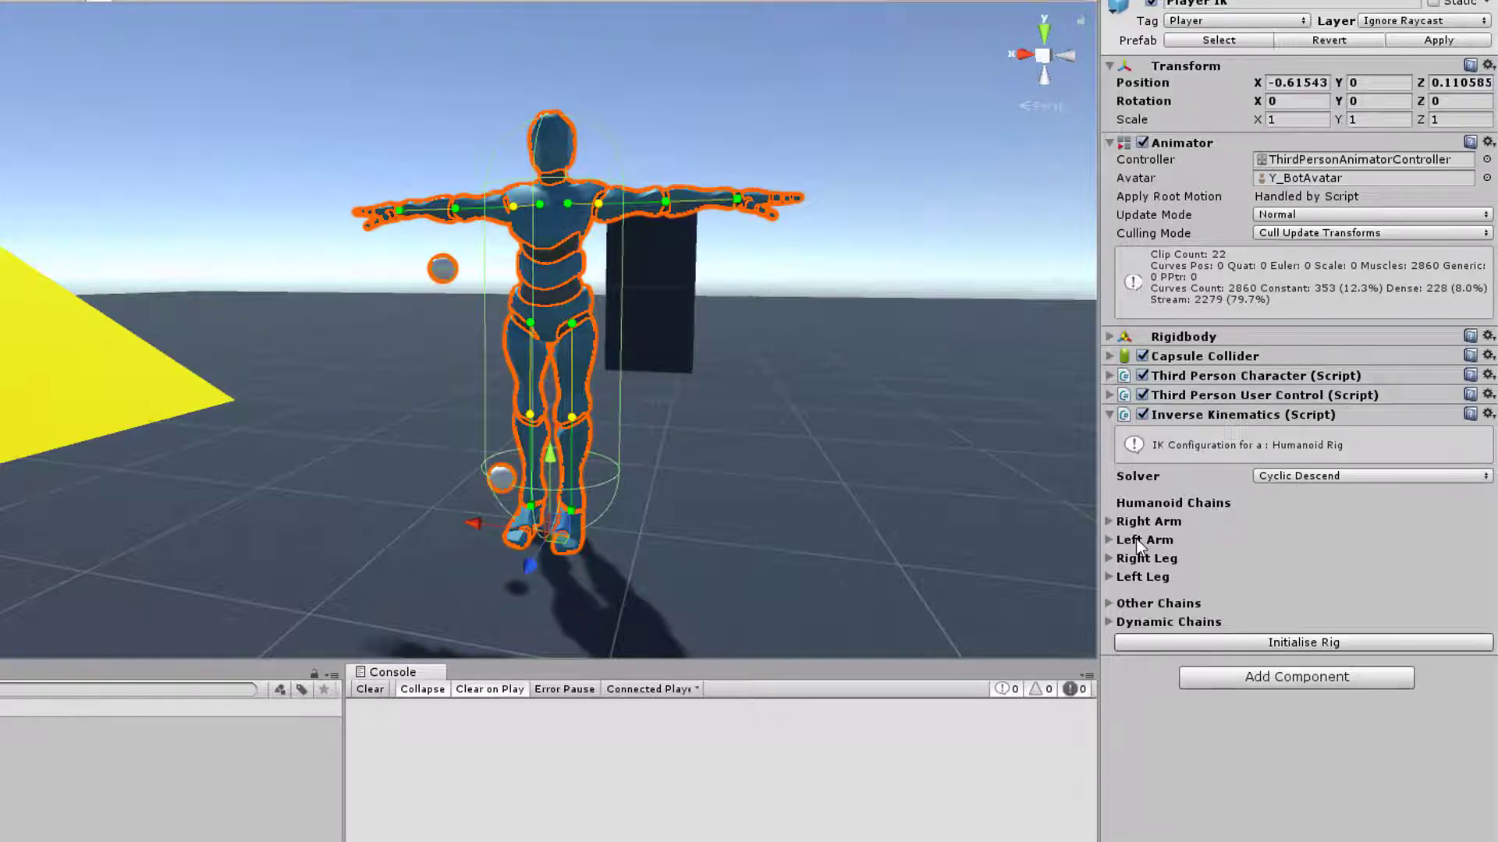
Examine the Right Arm and Left Arm chain settings of the Inverse Kinematics component
left_click(1114, 521)
left_click(1112, 523)
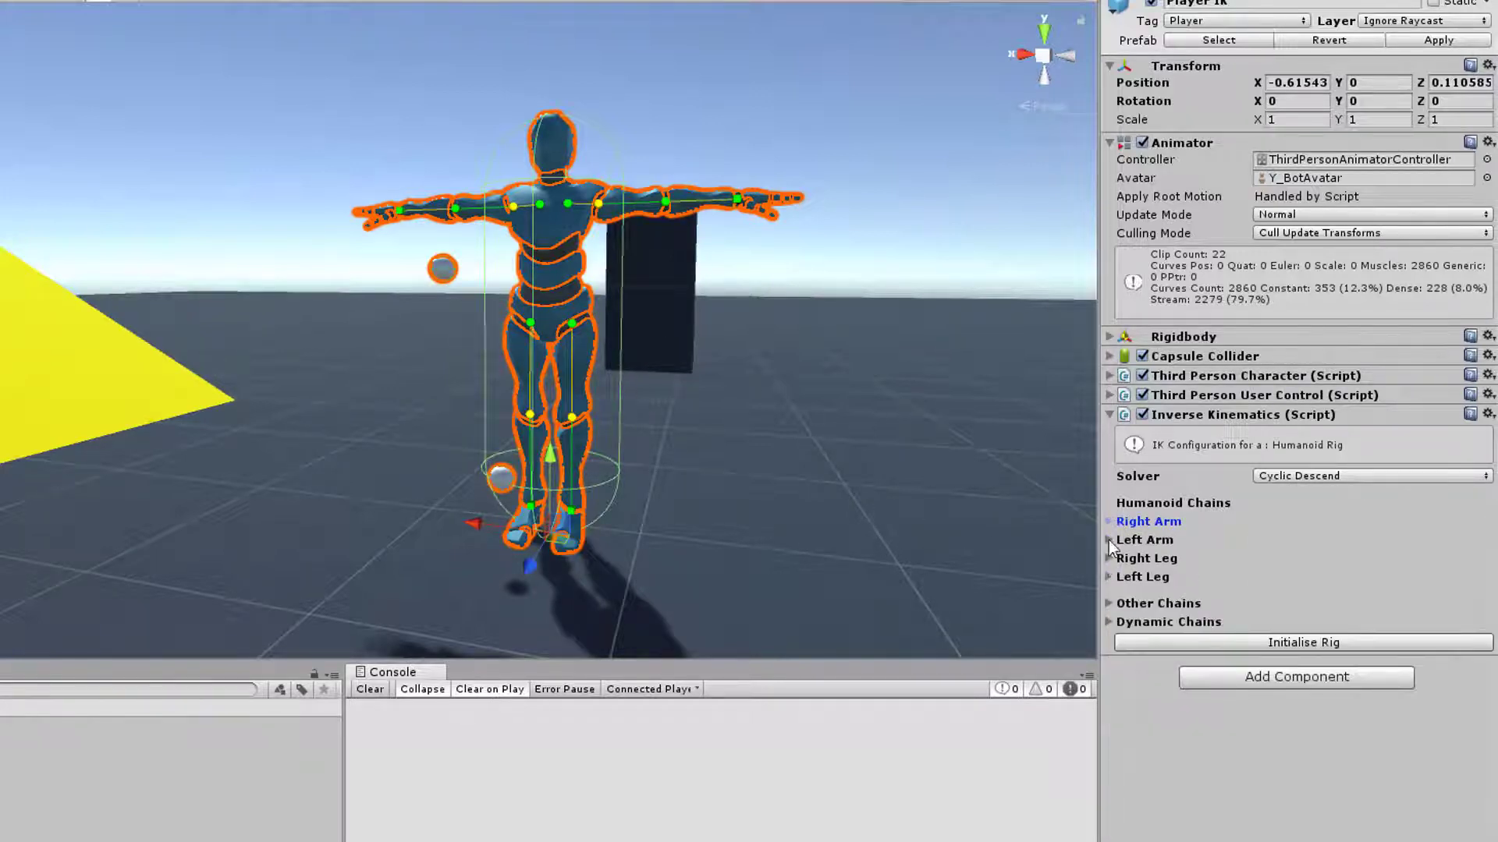
left_click(1108, 540)
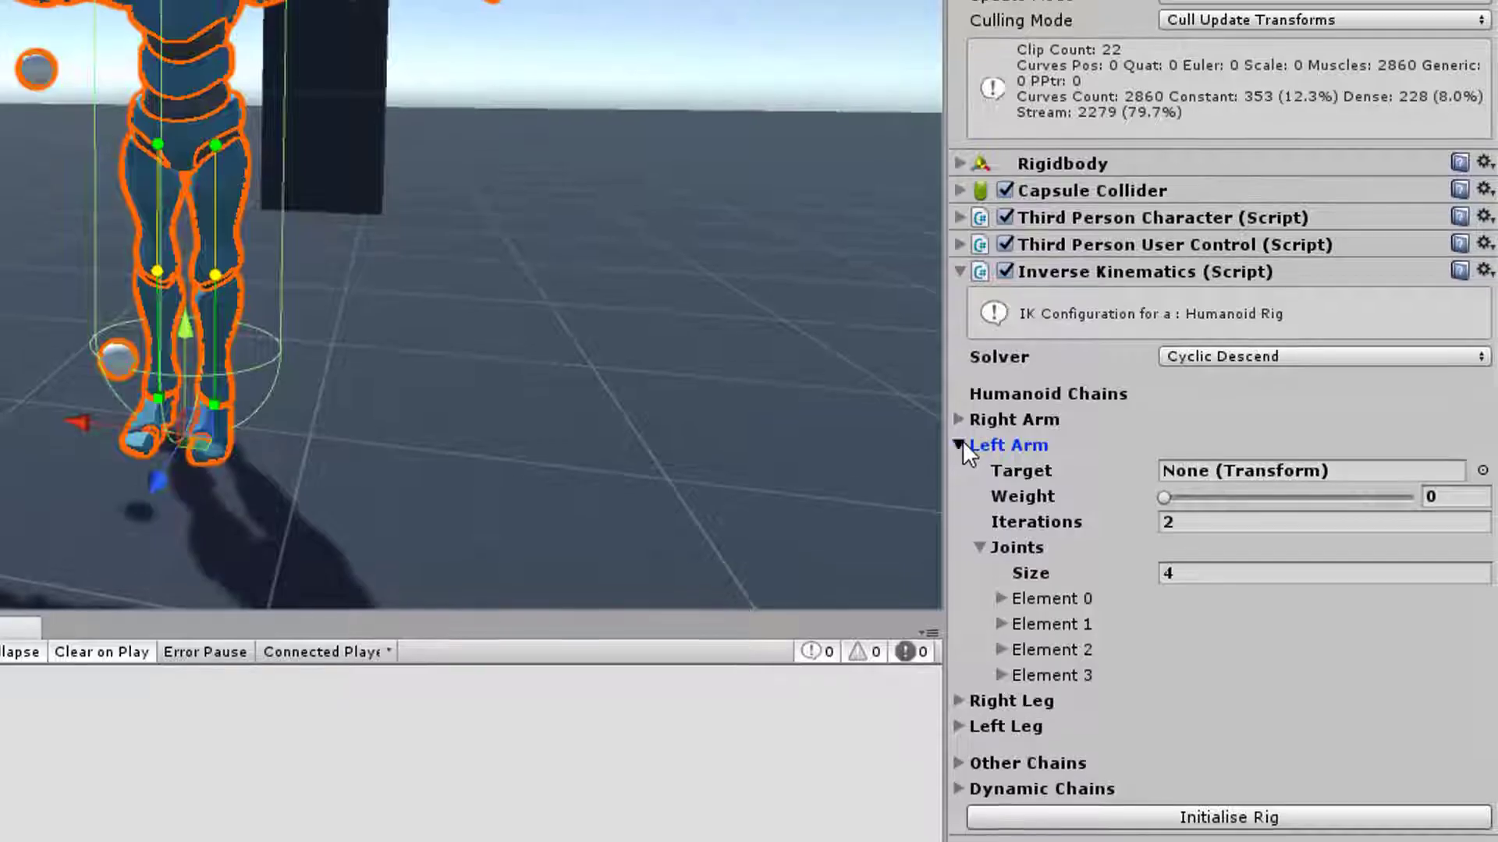
left_click(960, 444)
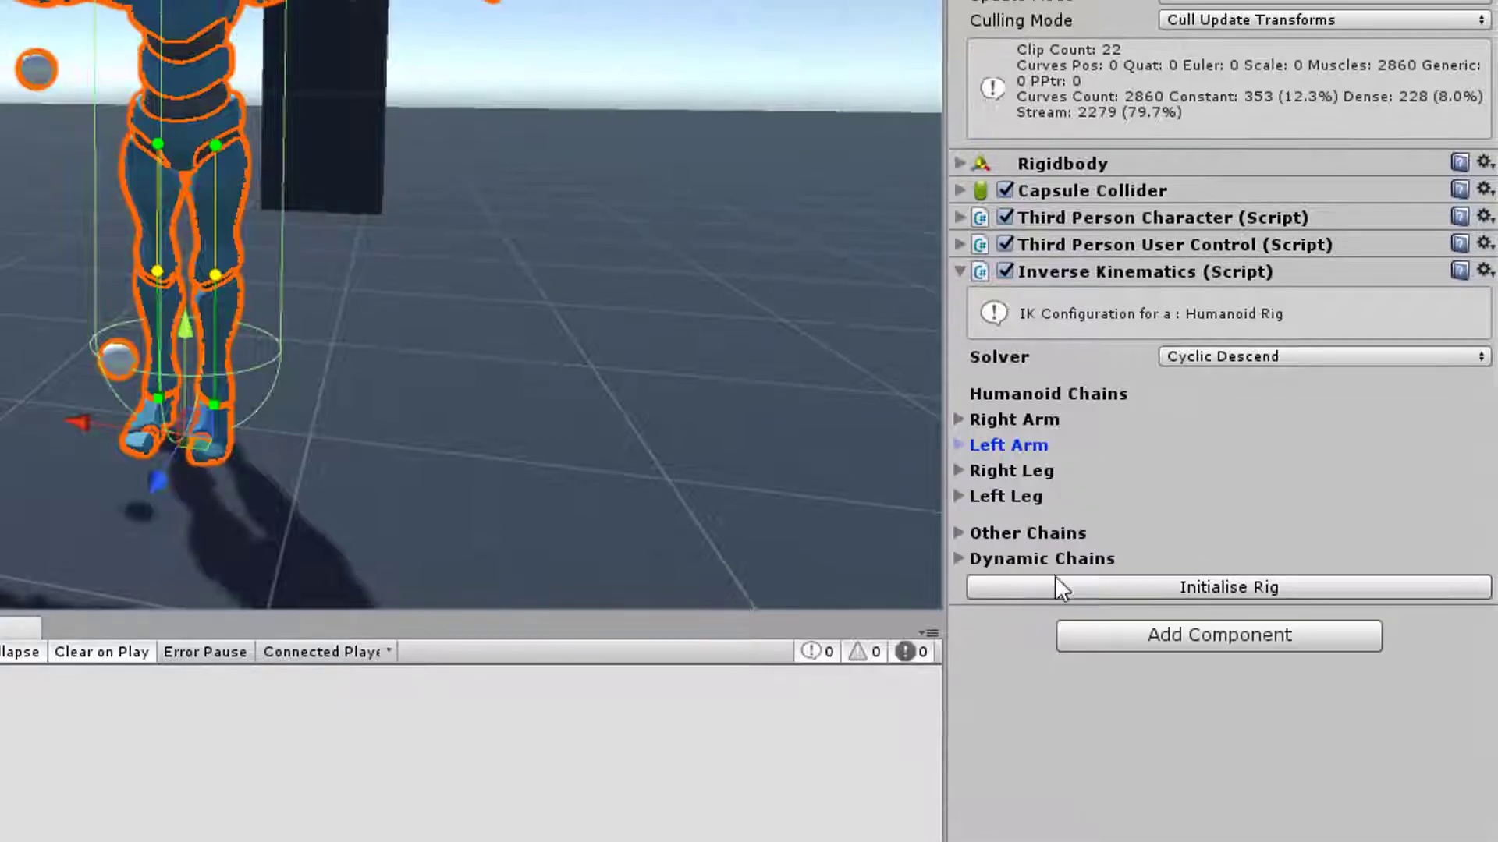
Try three elements in Other Chains, and reset its size to 0
left_click(961, 531)
left_click(1229, 560)
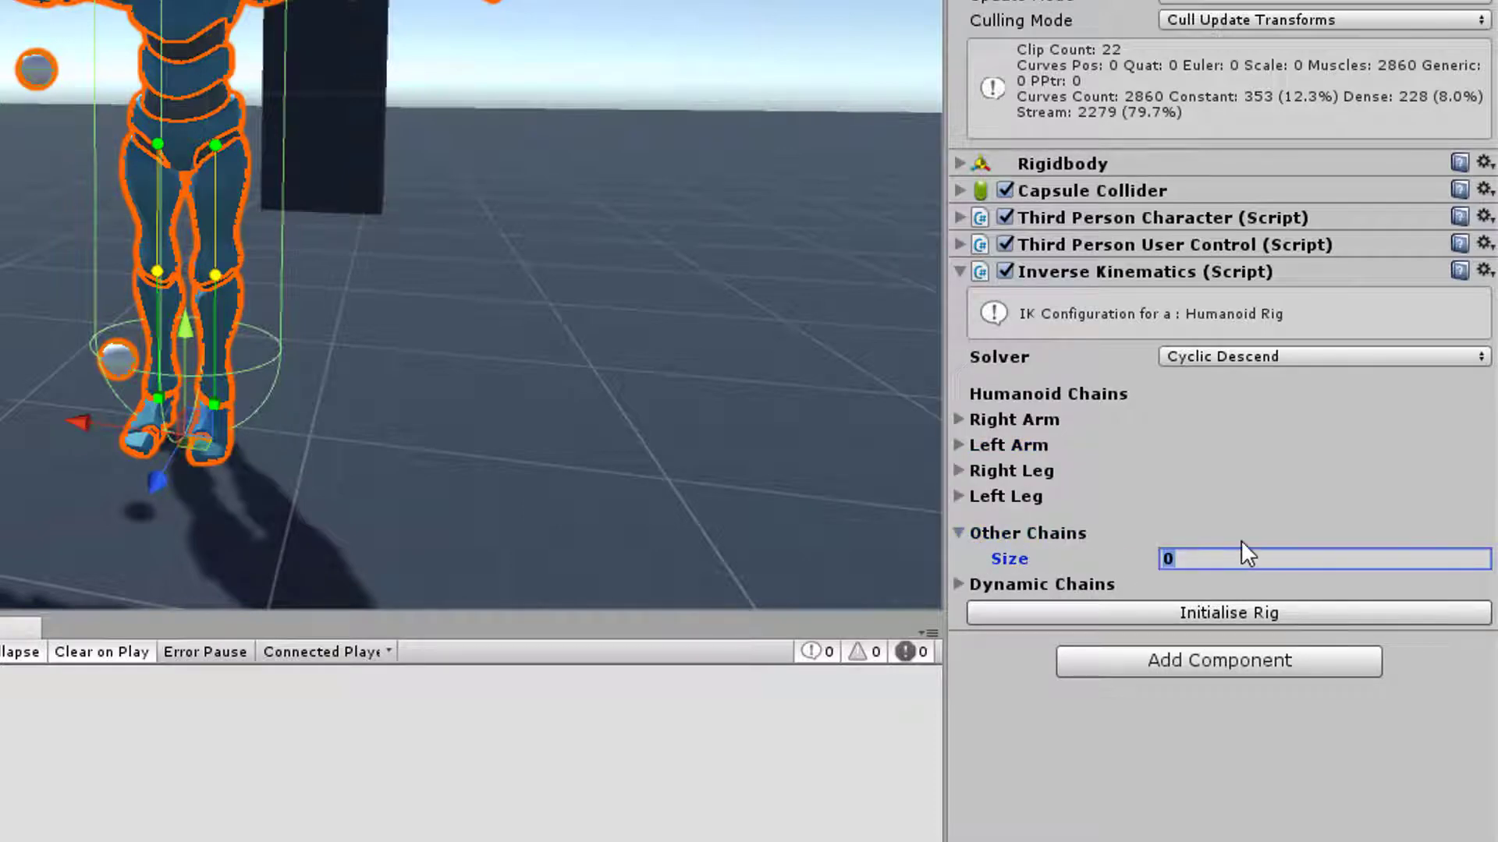
type("3")
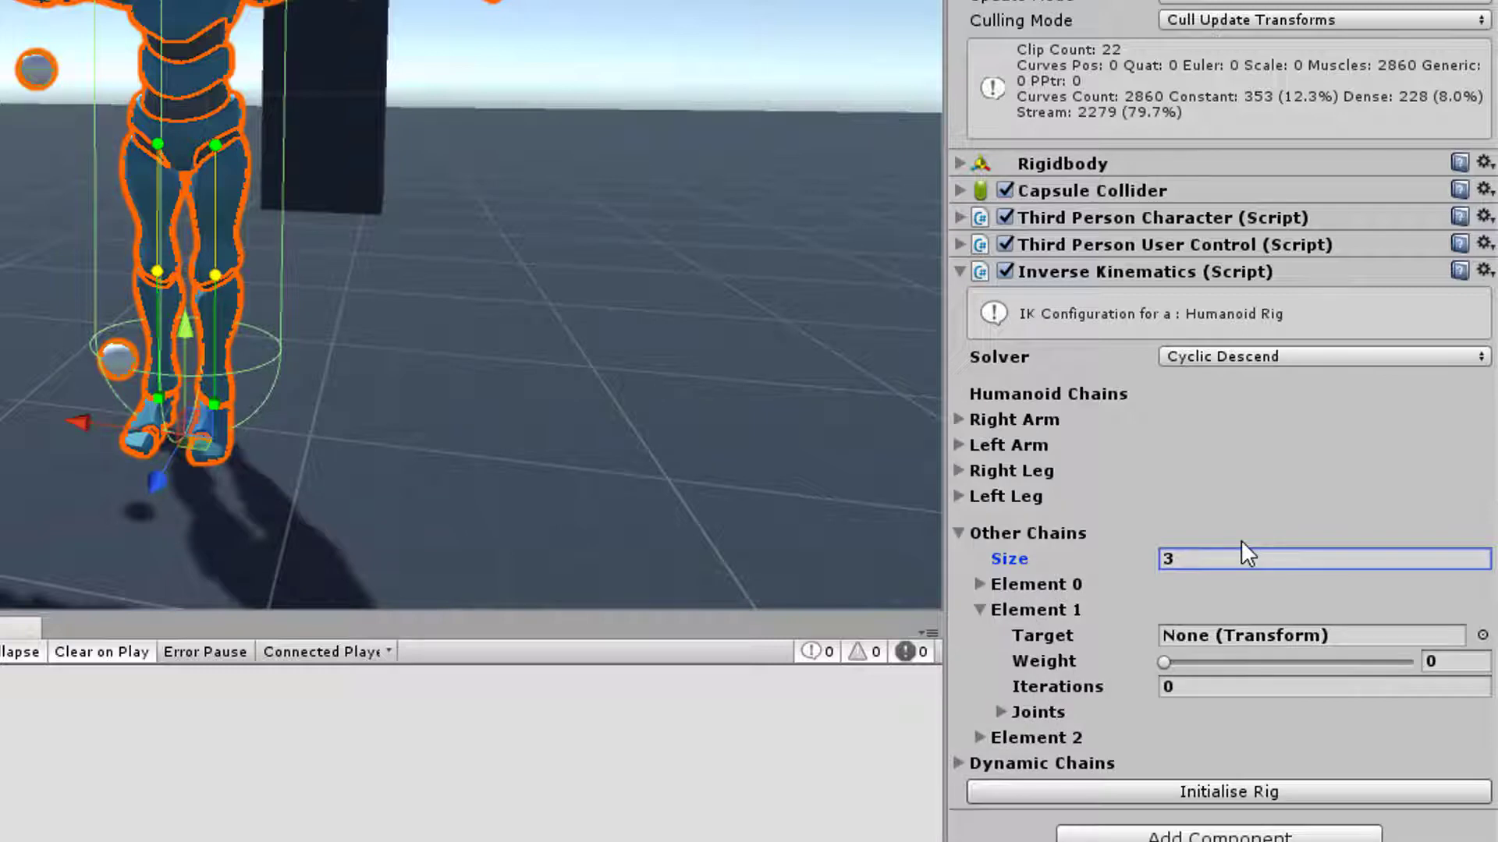
left_click(982, 608)
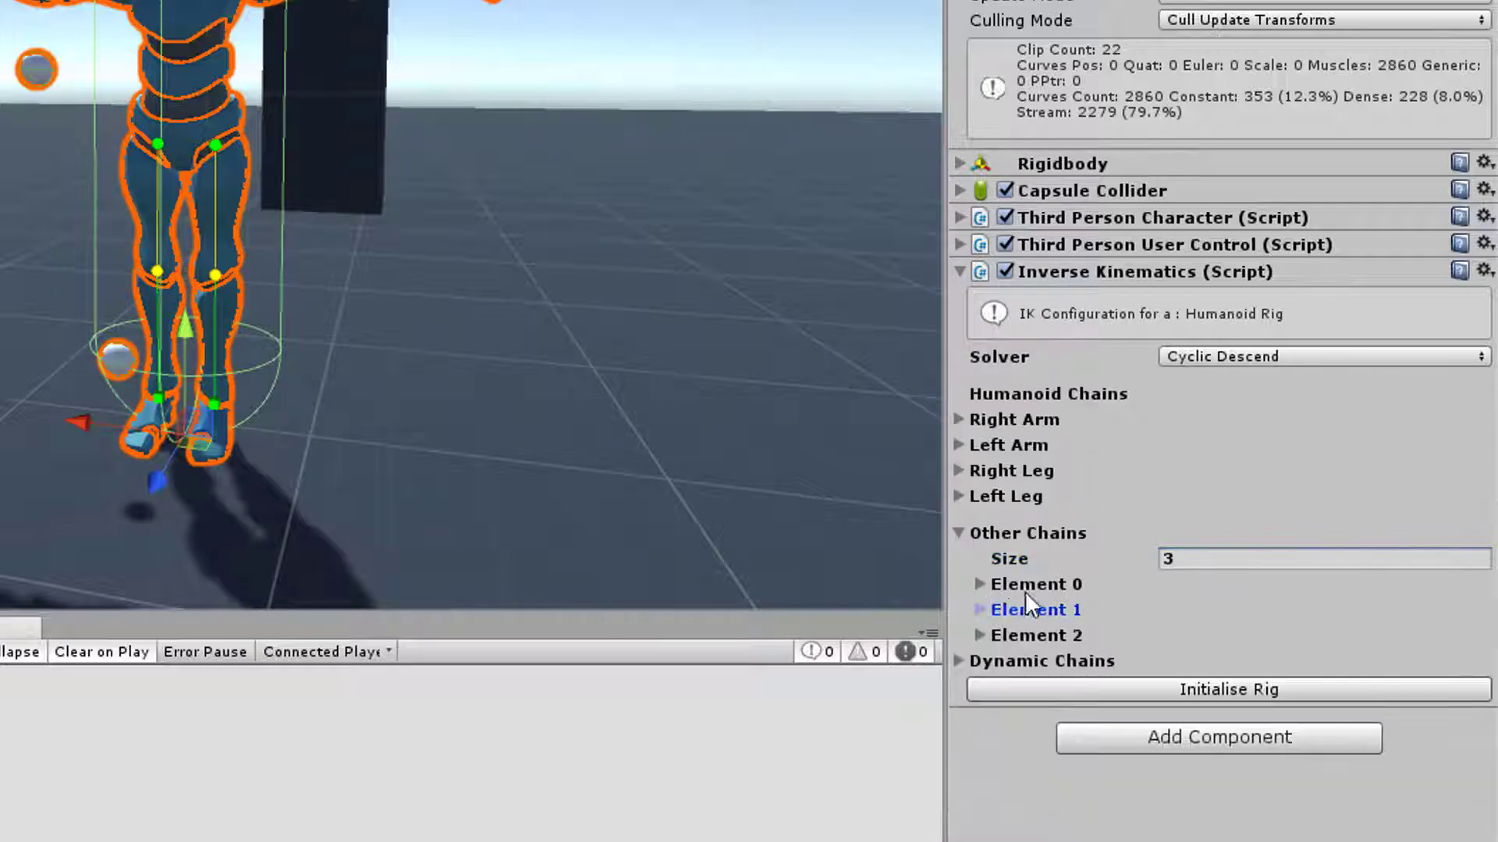
left_click(1025, 587)
left_click(1214, 560)
type("0")
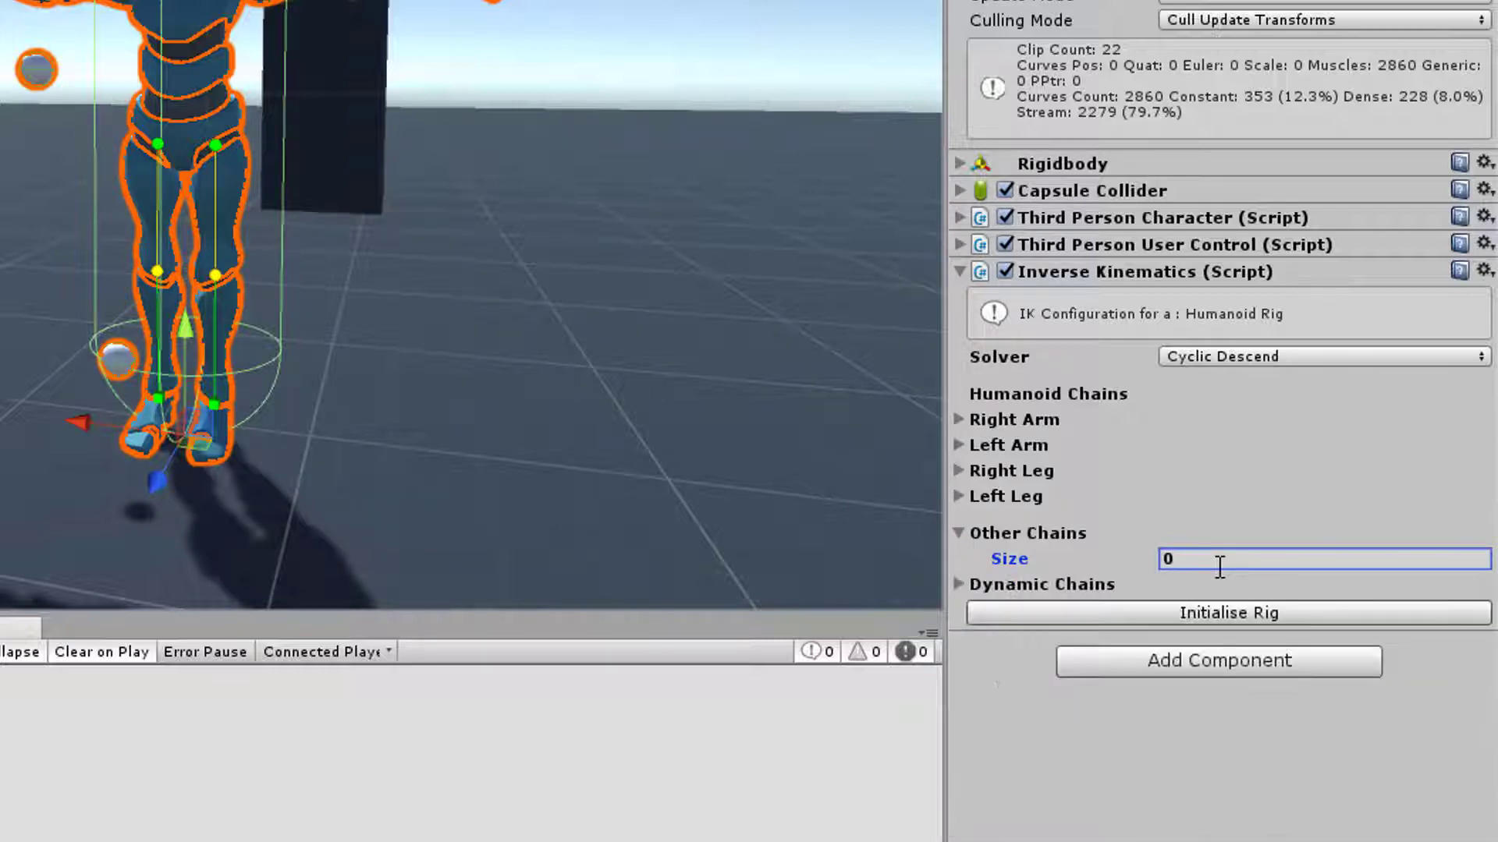
left_click(1009, 532)
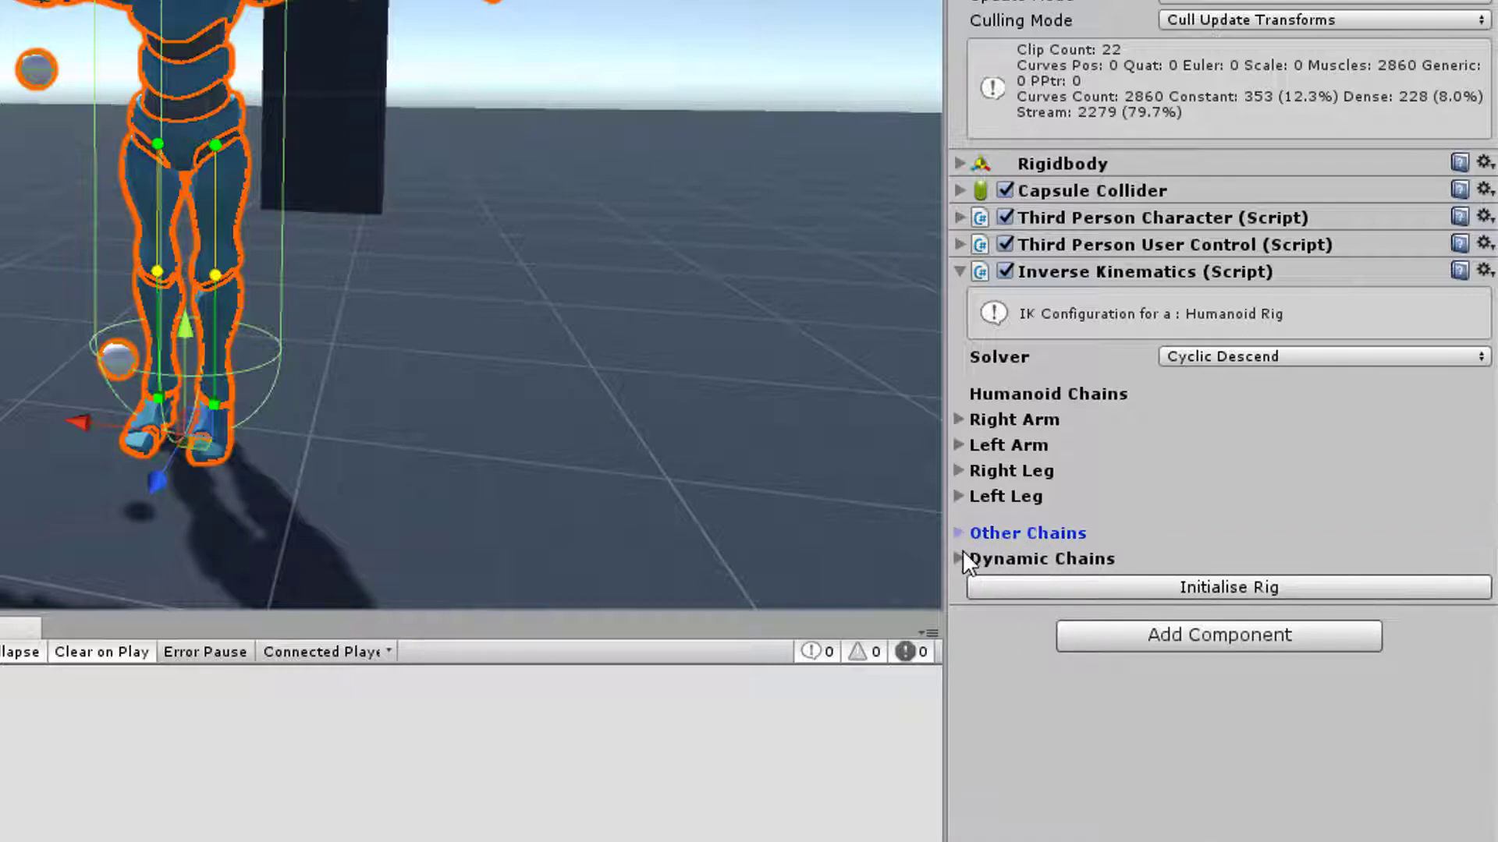
Try two elements in Dynamic Chains, and reset its size to 0
left_click(972, 555)
left_click(1220, 584)
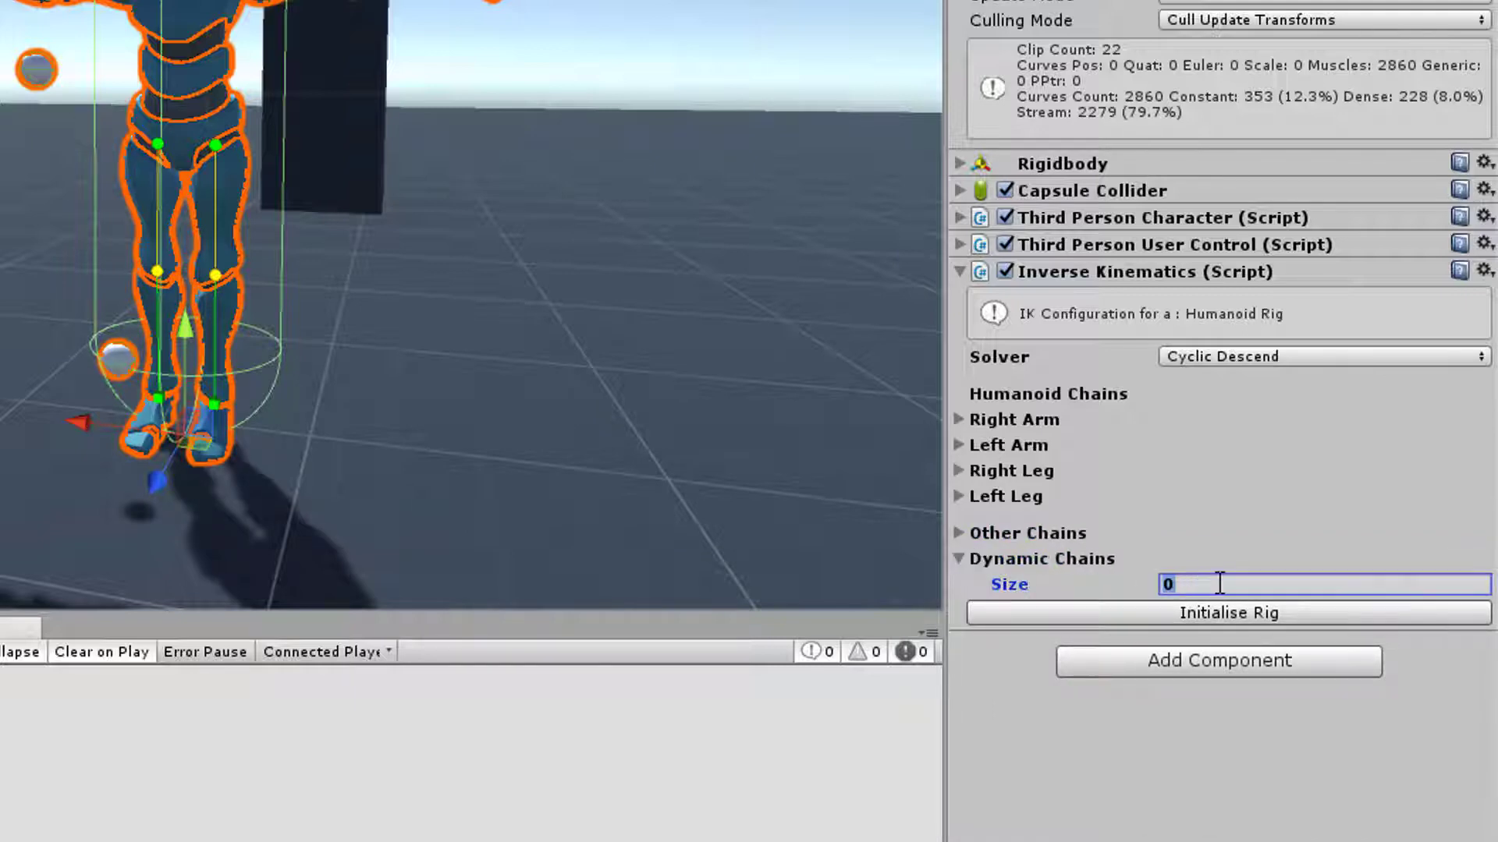
type("2")
key("Return")
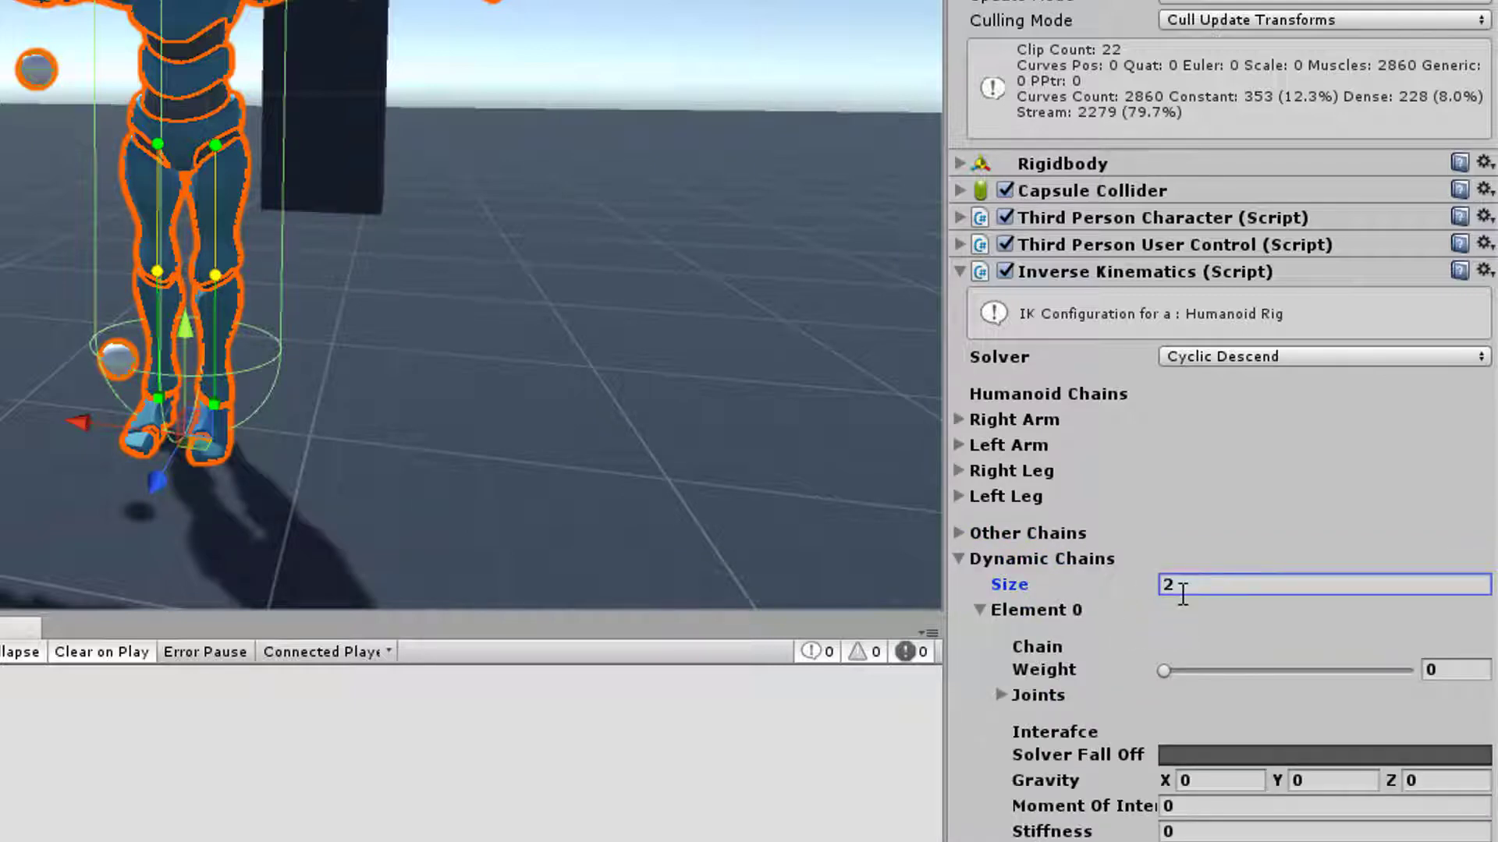
left_click(1201, 591)
type("0")
key("Return")
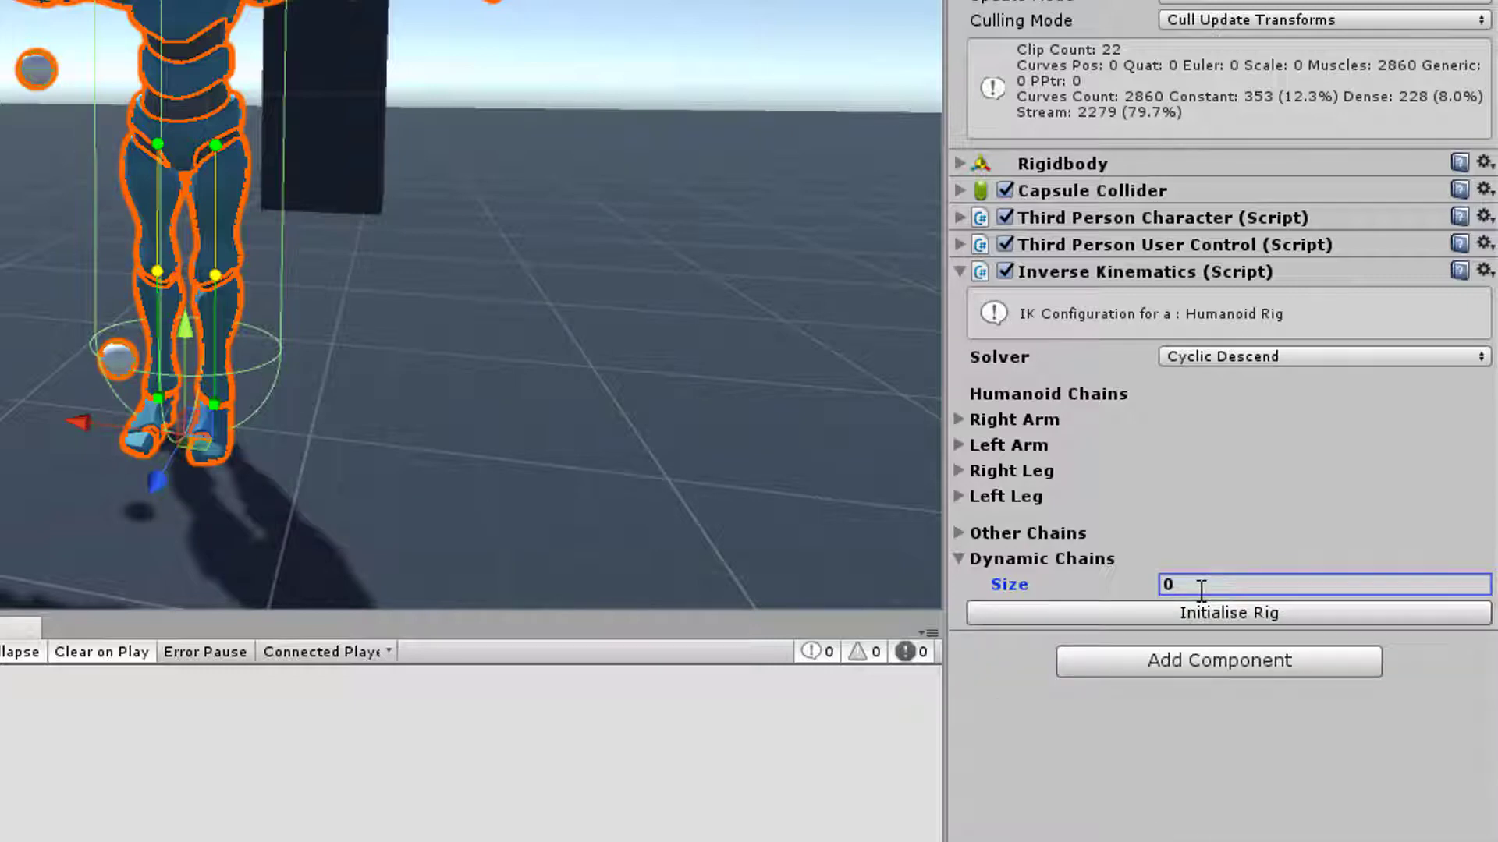
left_click(1024, 560)
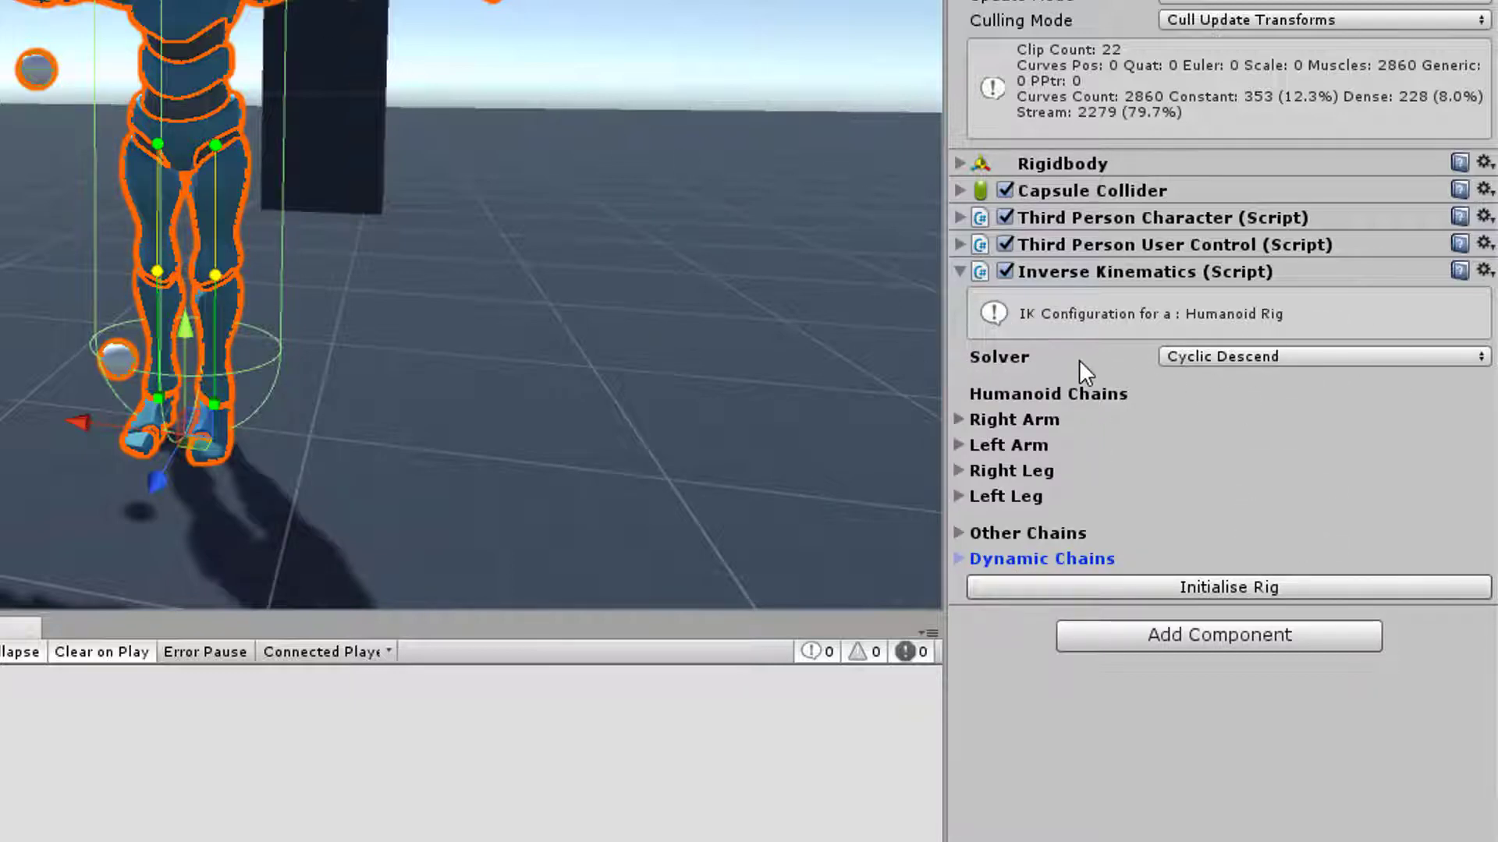
Choose the Cyclic Descend solver and configure the Right Arm chain with the Sphere as target, weight 1 and 10 iterations
left_click(1216, 354)
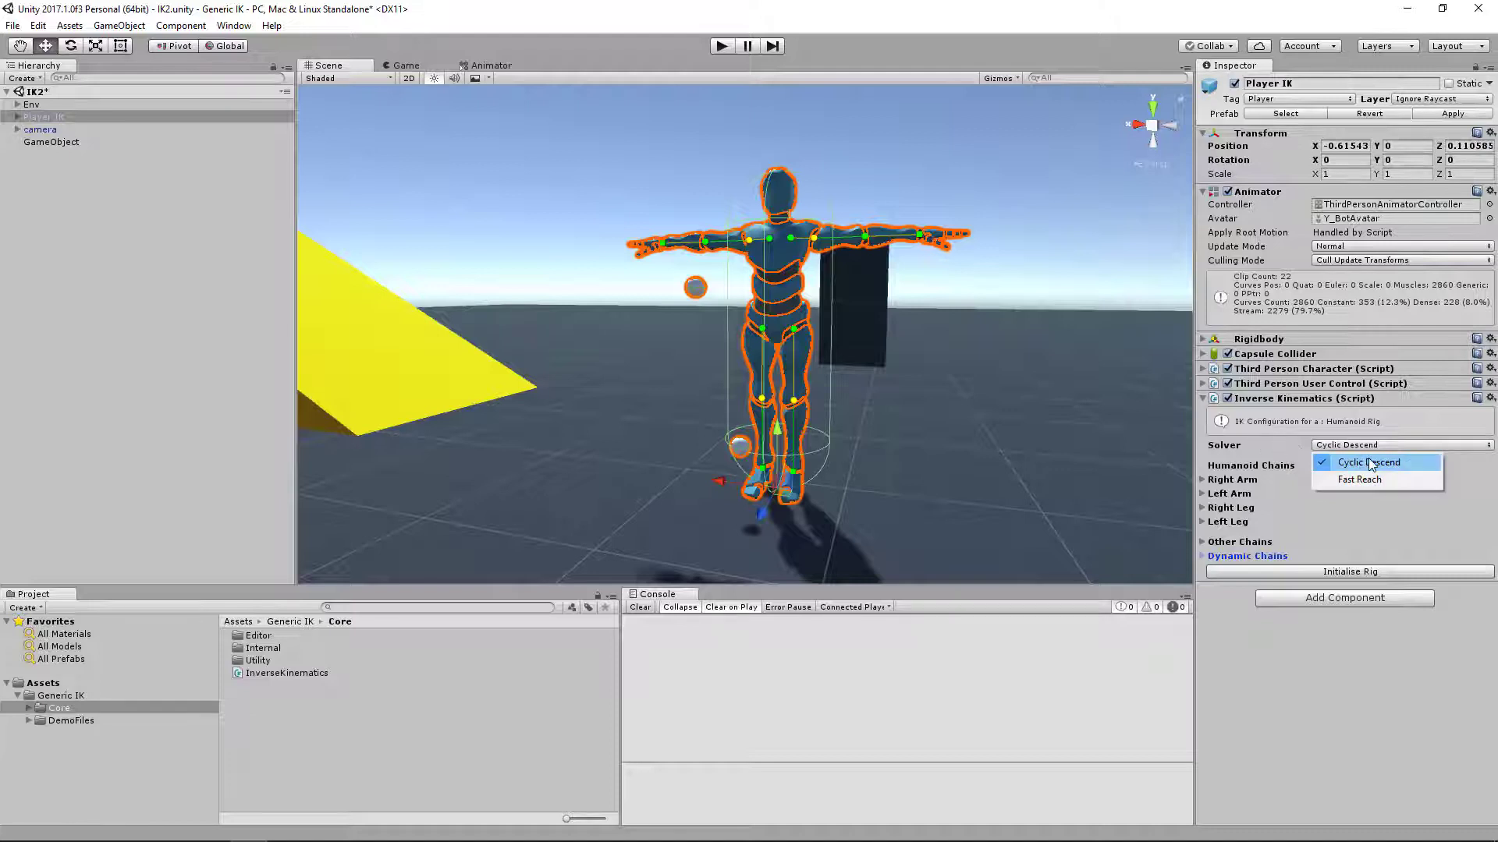
left_click(1369, 462)
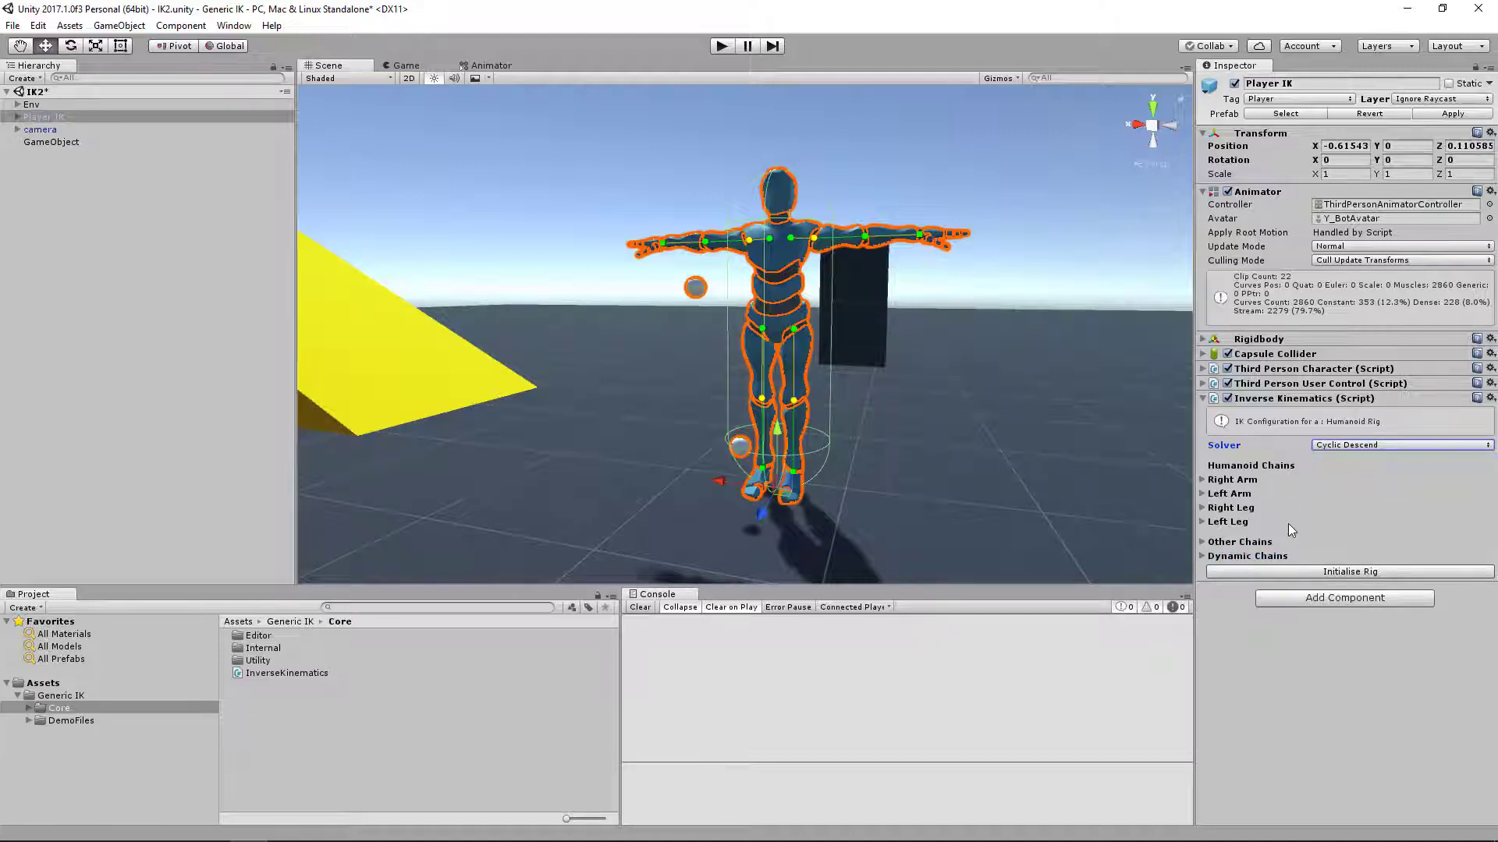
left_click(1205, 479)
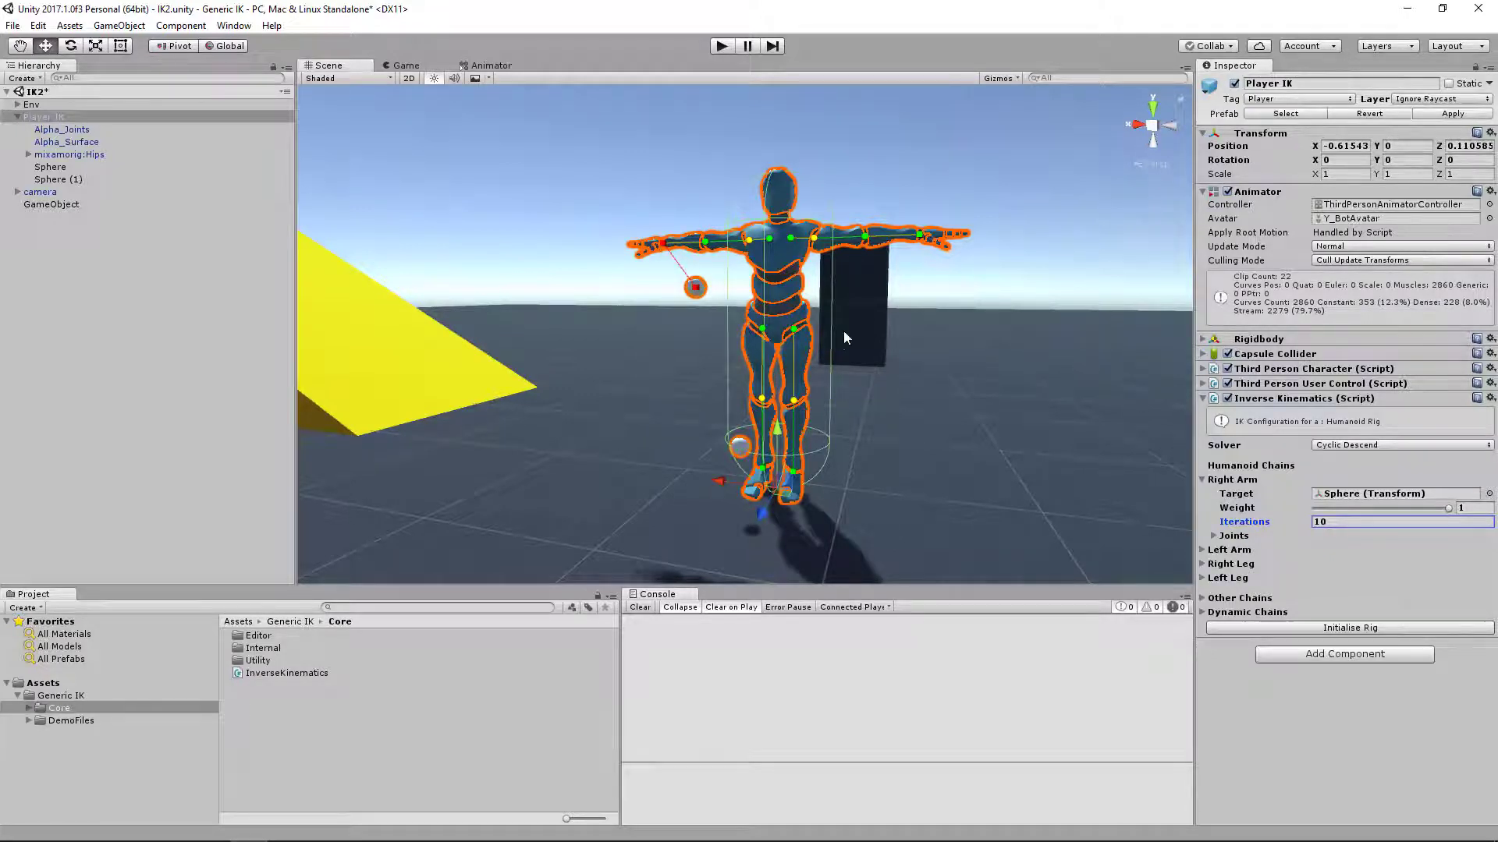
Examine the Right Arm chain on the character and its list of joints
scroll(829, 294, "up", 4)
right_click_drag(844, 332, 914, 398)
scroll(765, 340, "down", 1)
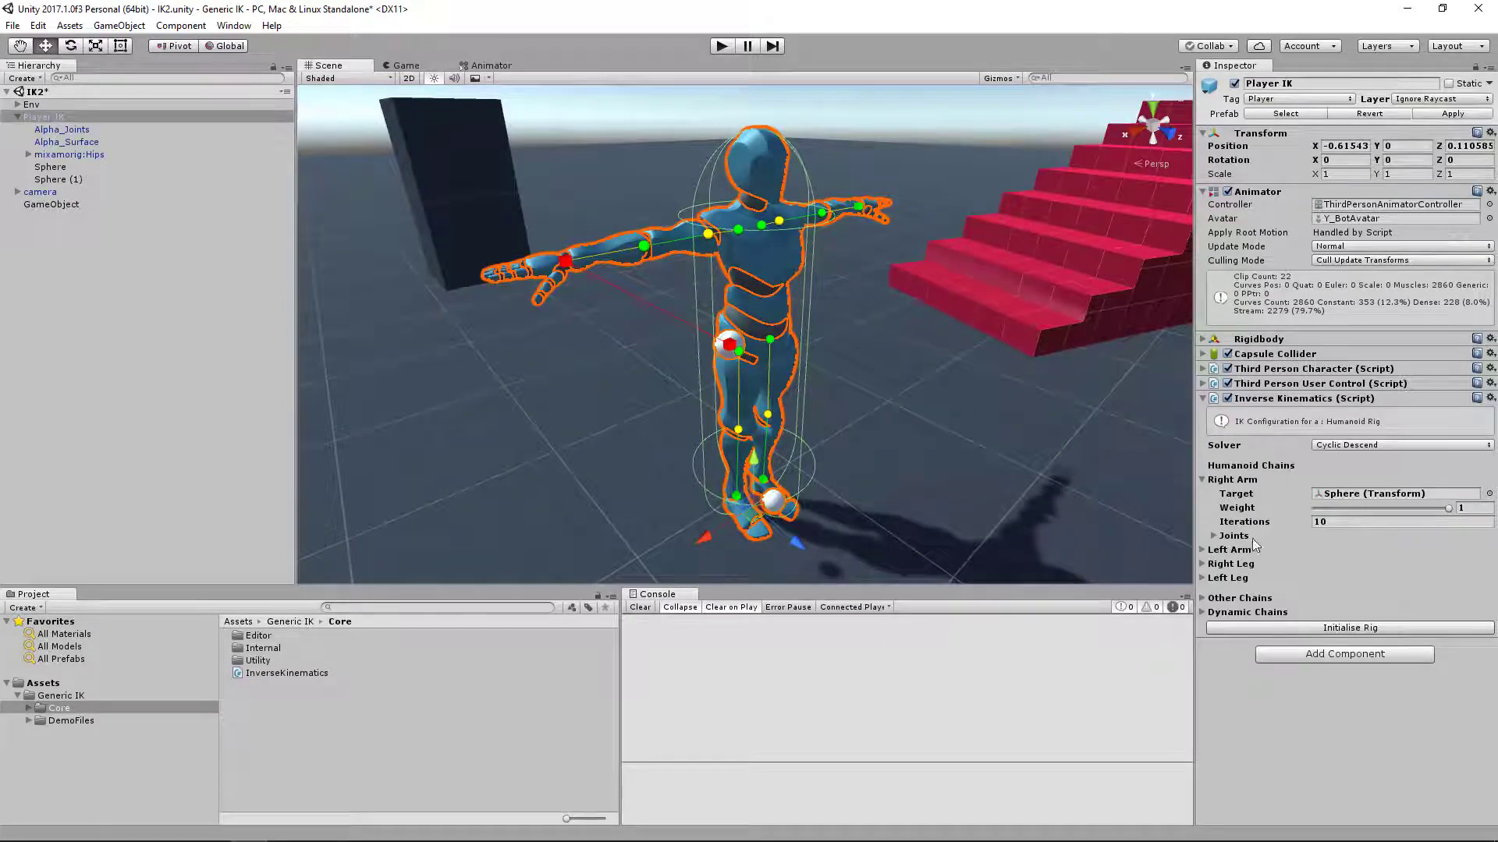
left_click(1214, 534)
left_click(1224, 578)
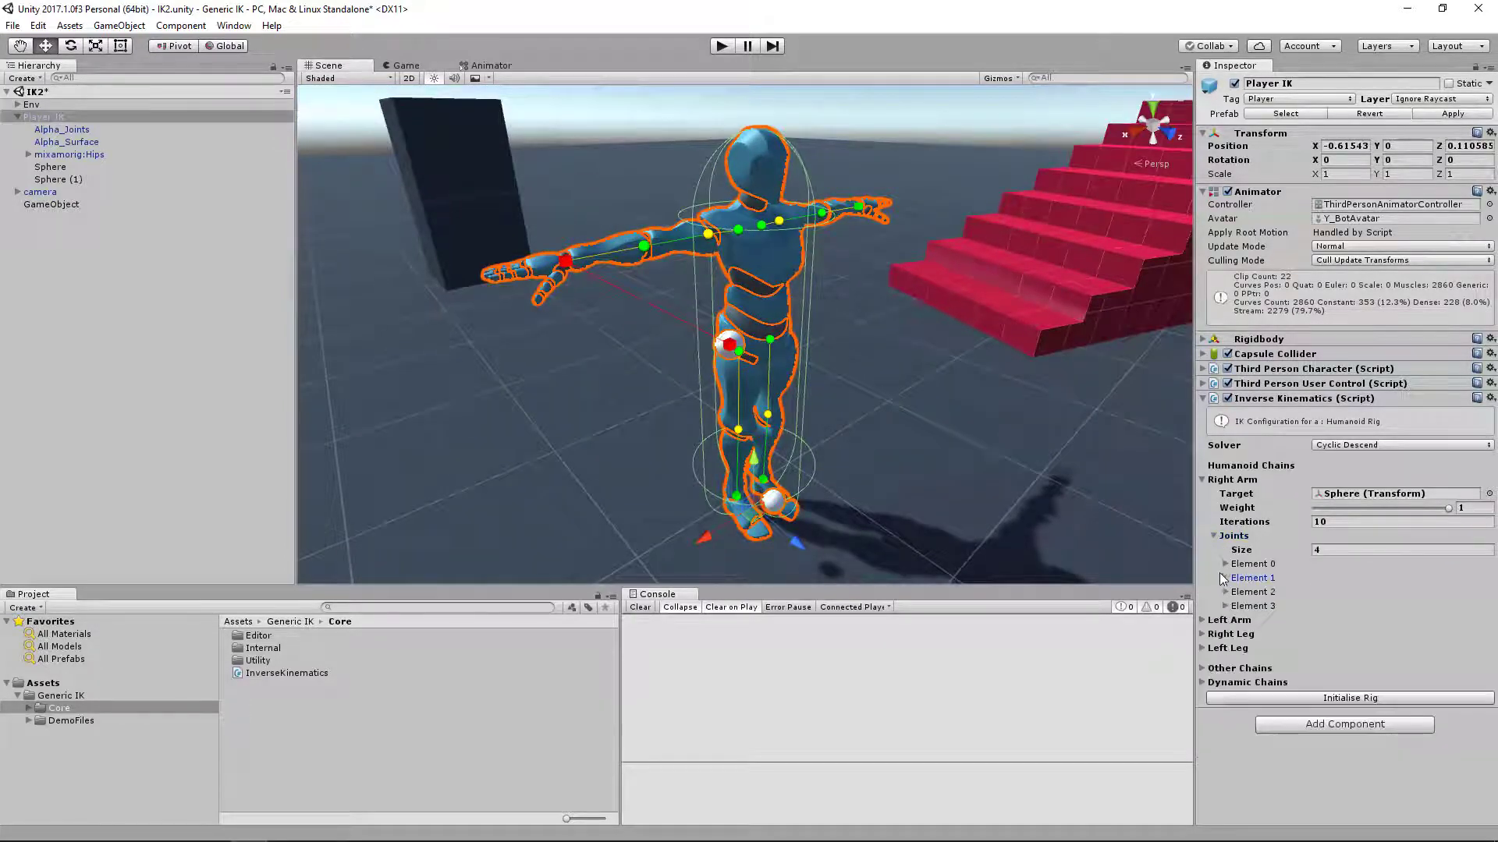
left_click(1214, 535)
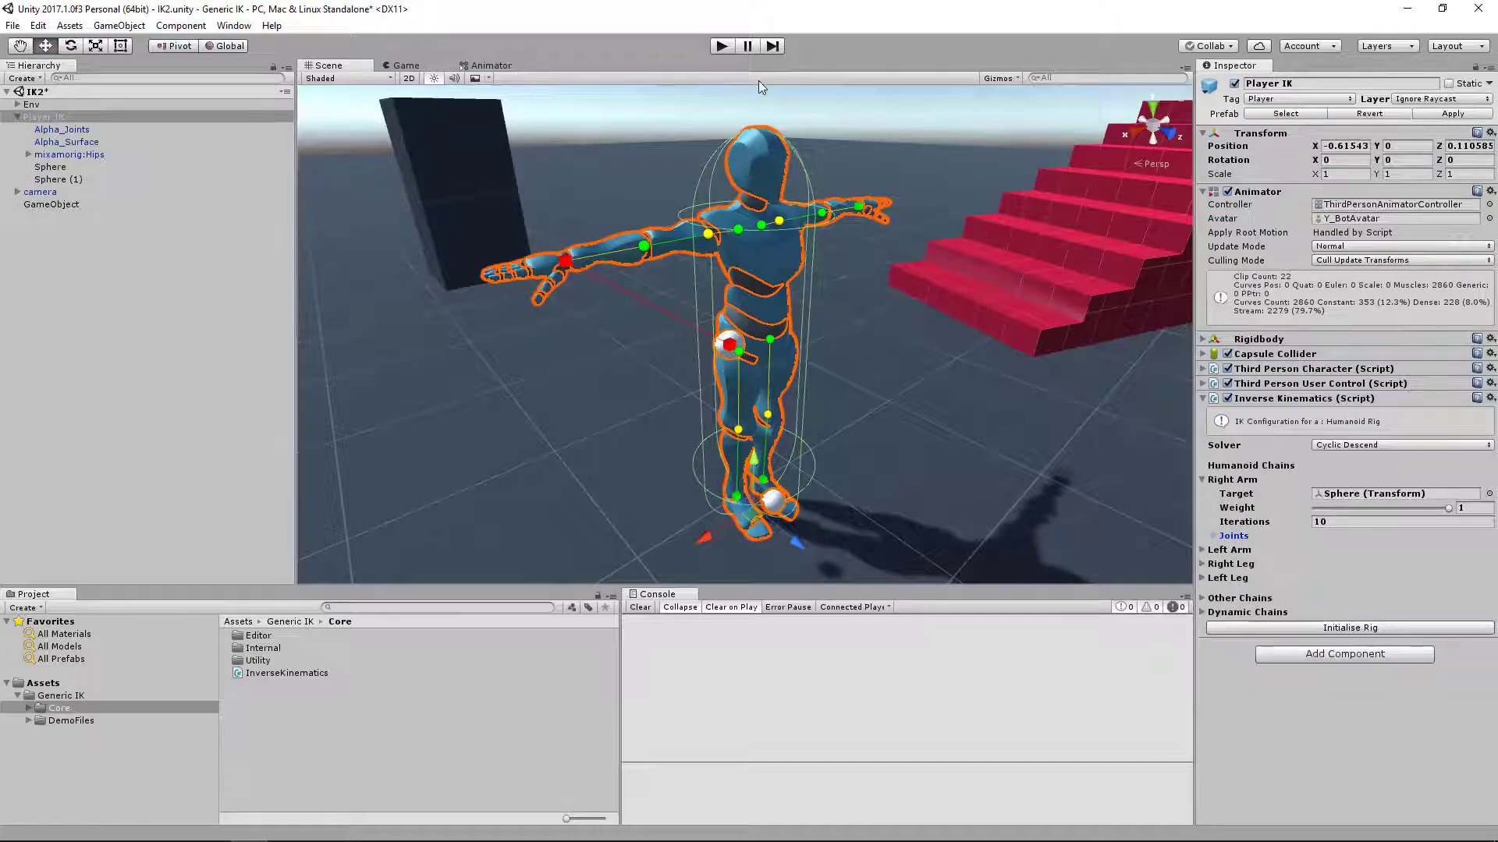
Run the scene and check in the Scene view how Player IK's right arm follows the Sphere target
left_click(722, 46)
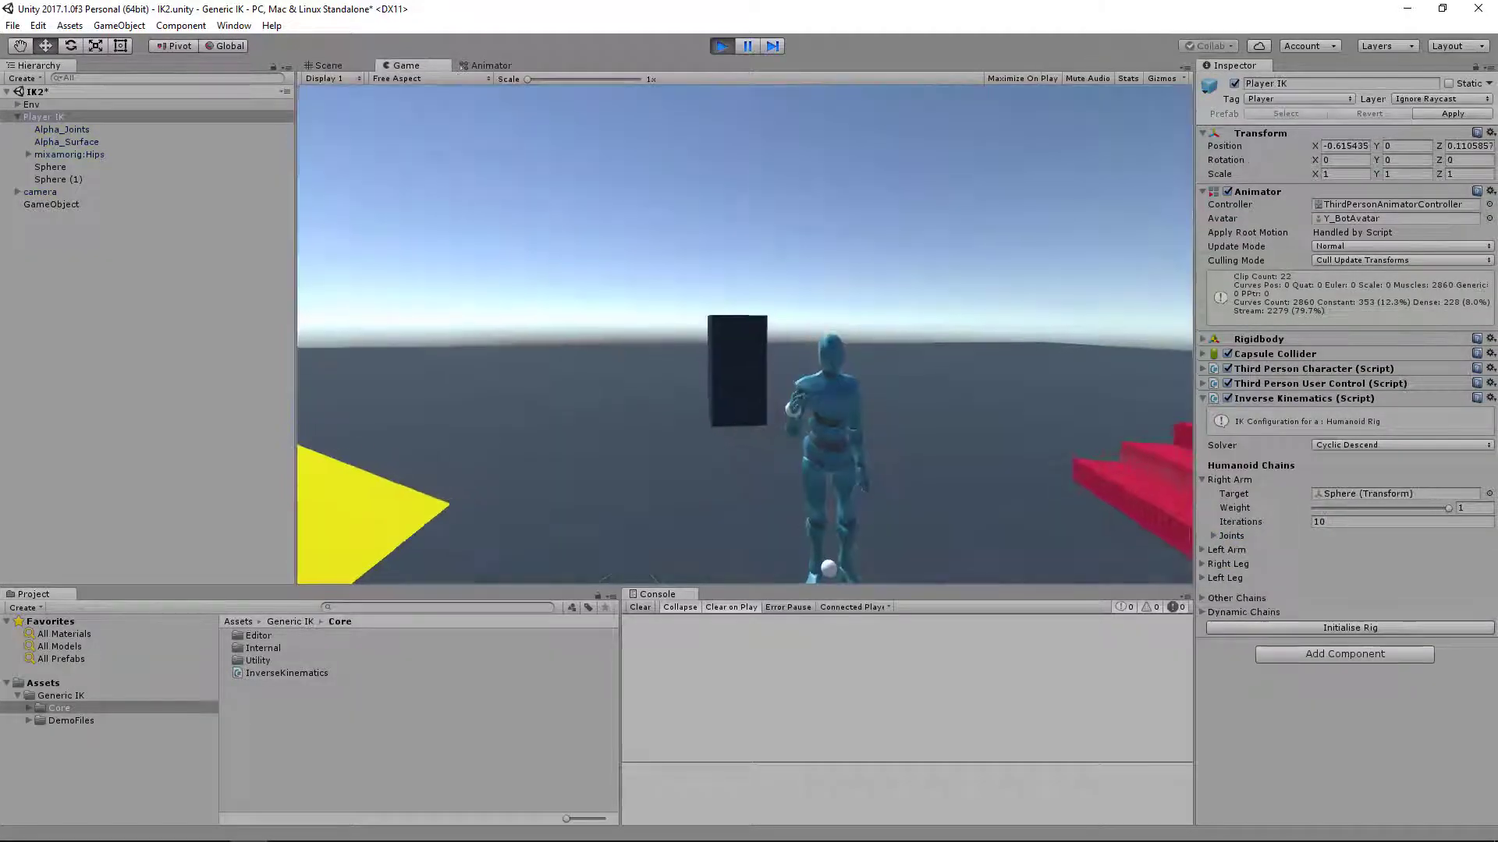
left_click(364, 67)
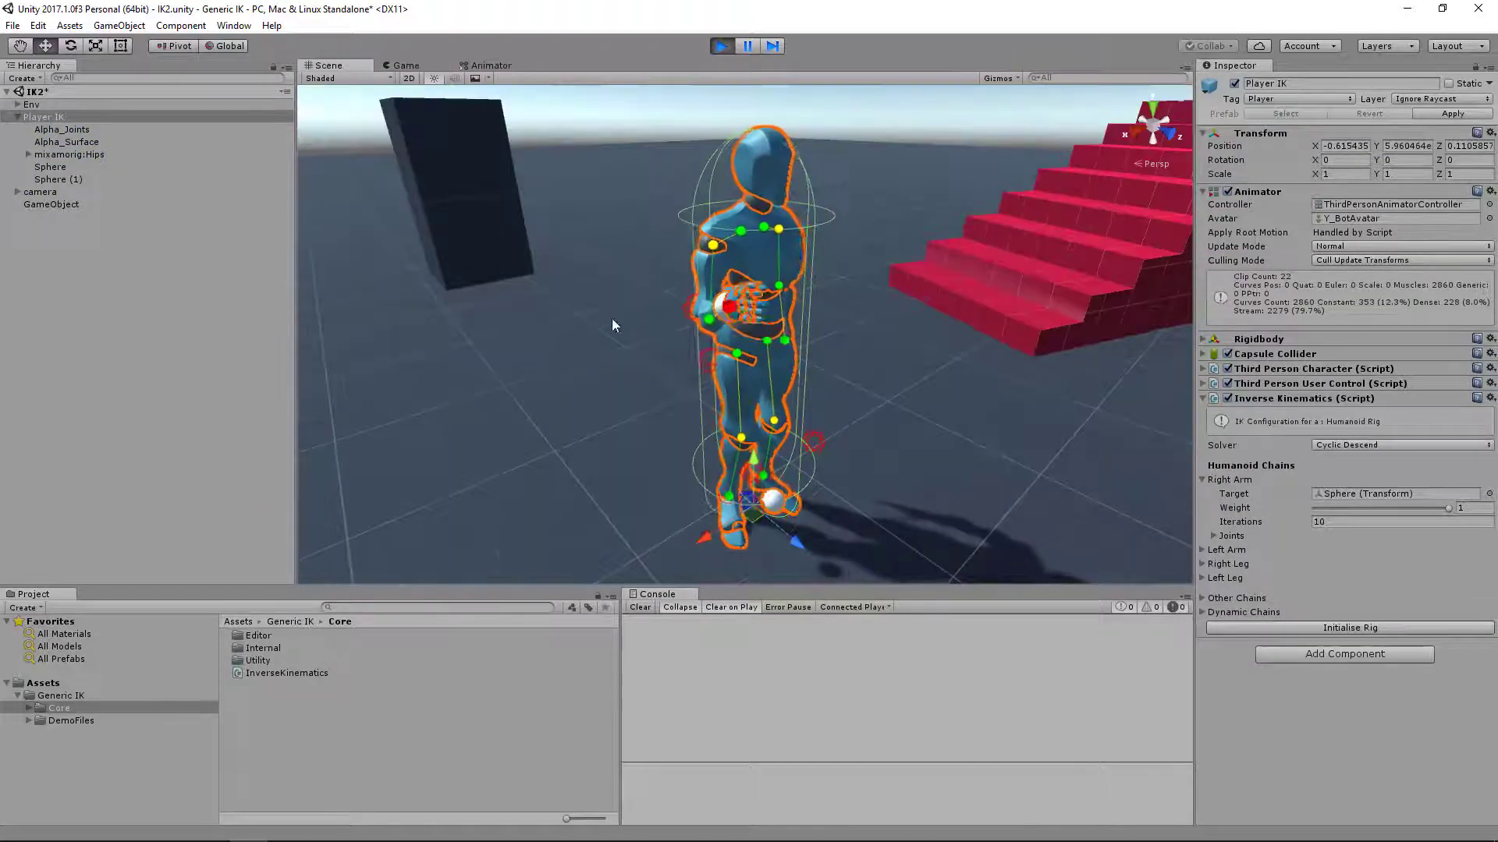
left_click(54, 167)
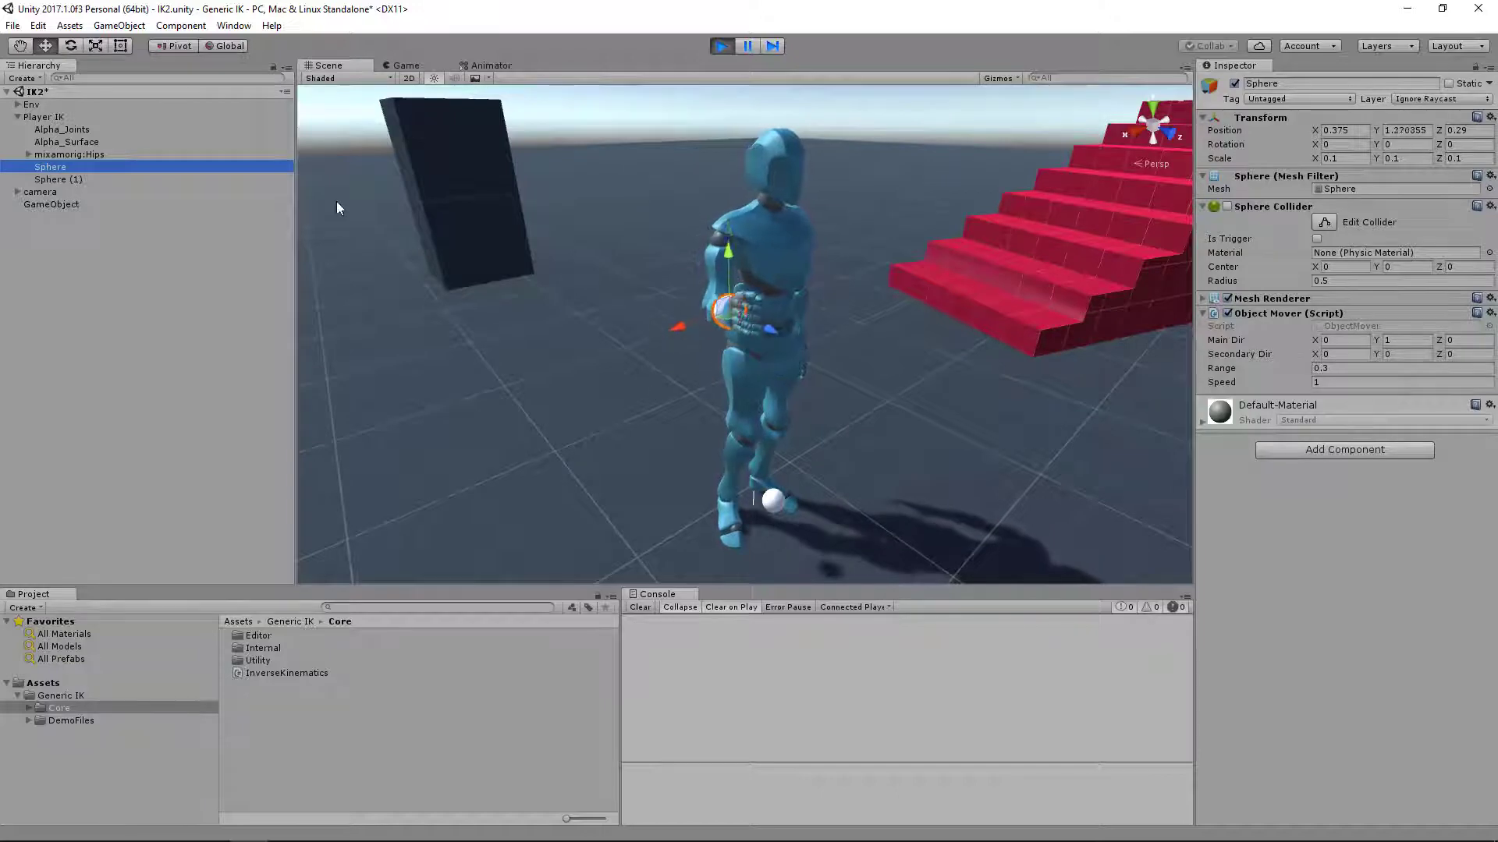
left_click(43, 117)
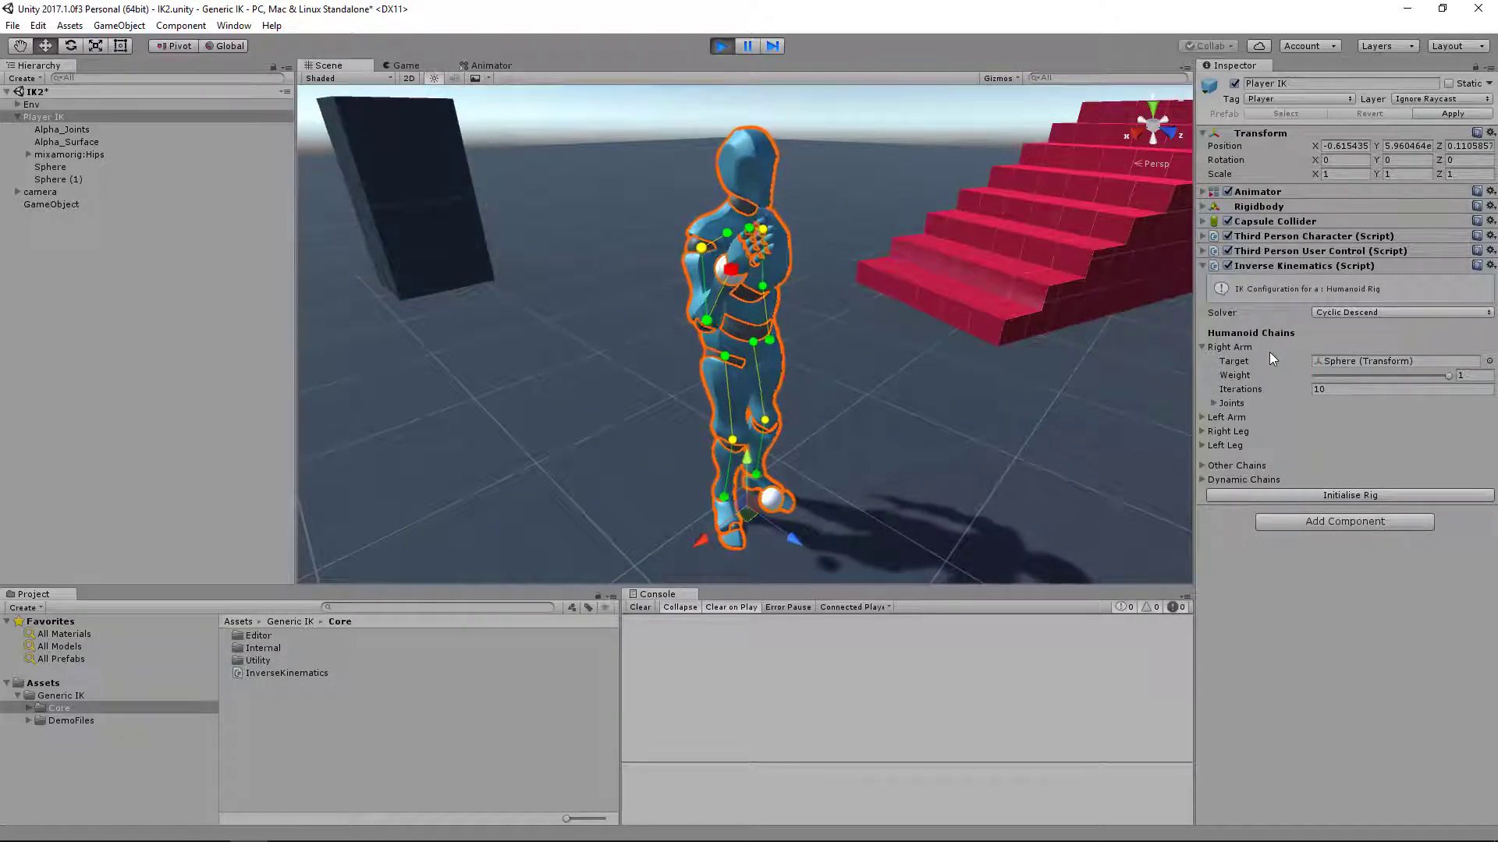
scroll(877, 448, "up", 1)
left_click(1230, 380)
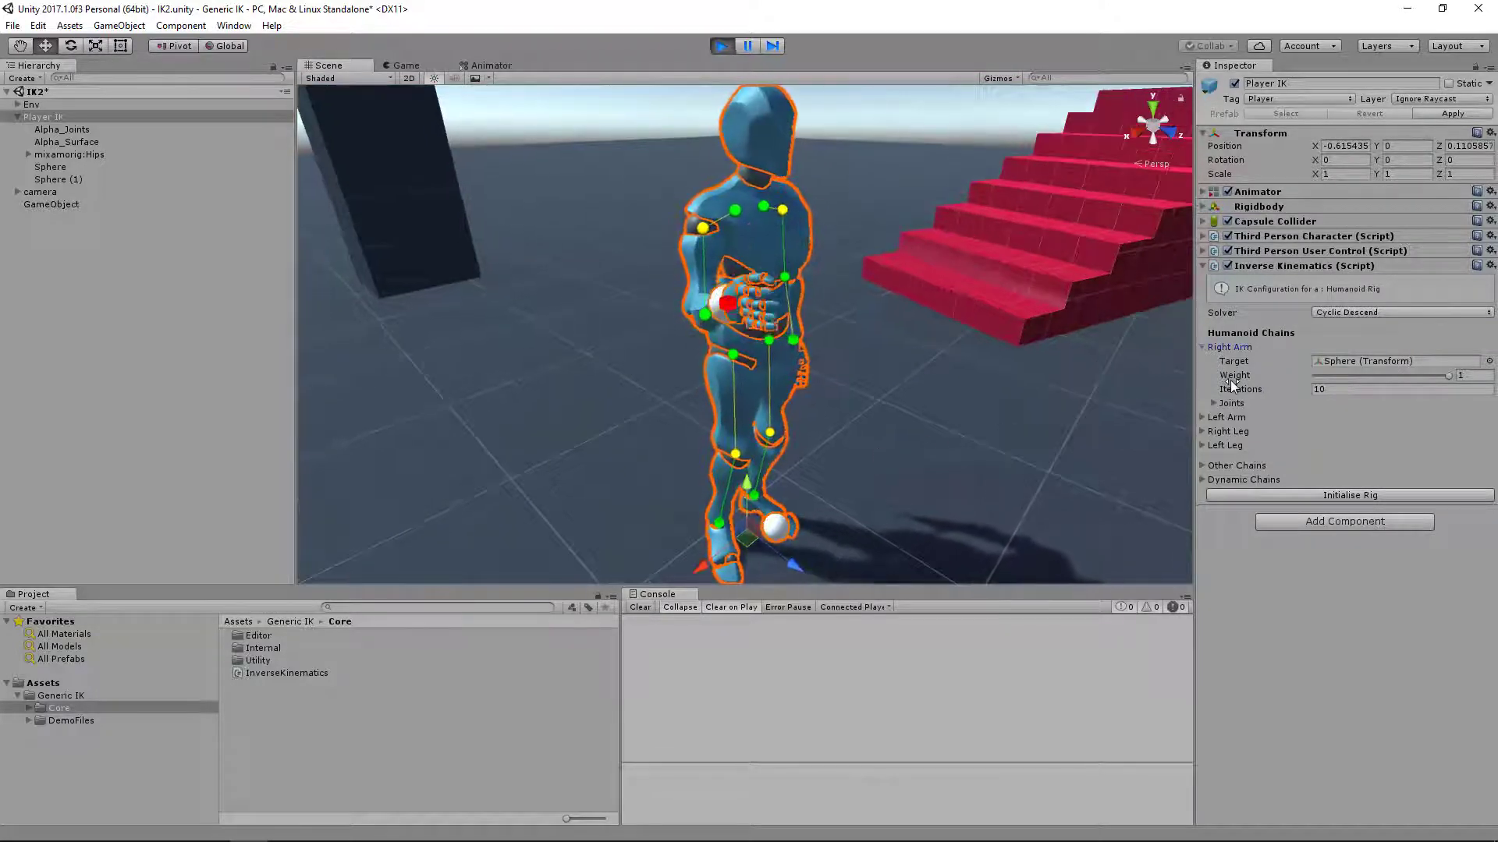
Switch the Inverse Kinematics solver to Fast Reach while the scene runs and observe the arm from the side
left_click(1362, 311)
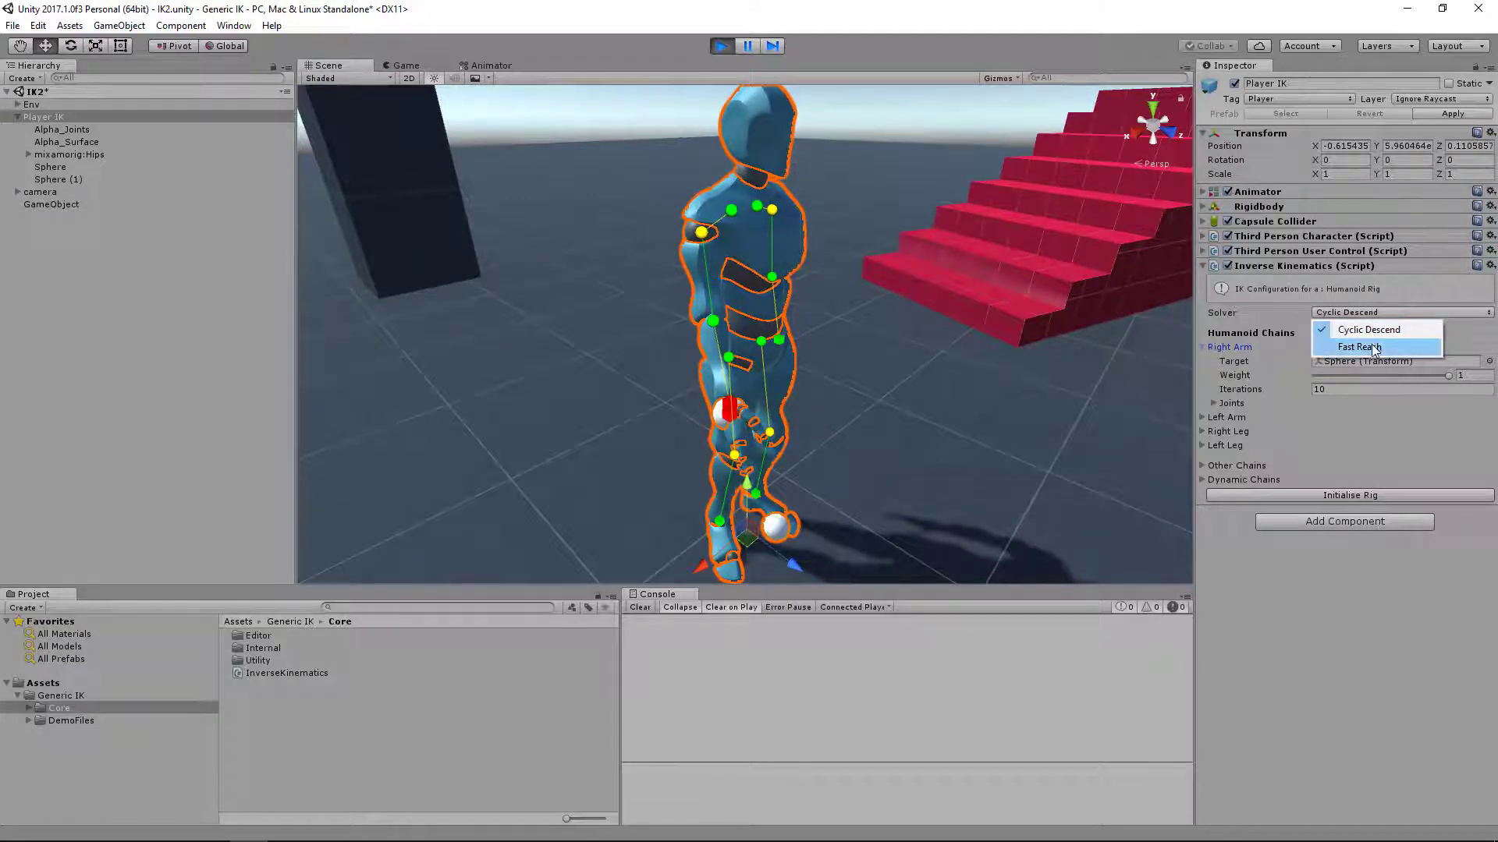
left_click(1373, 348)
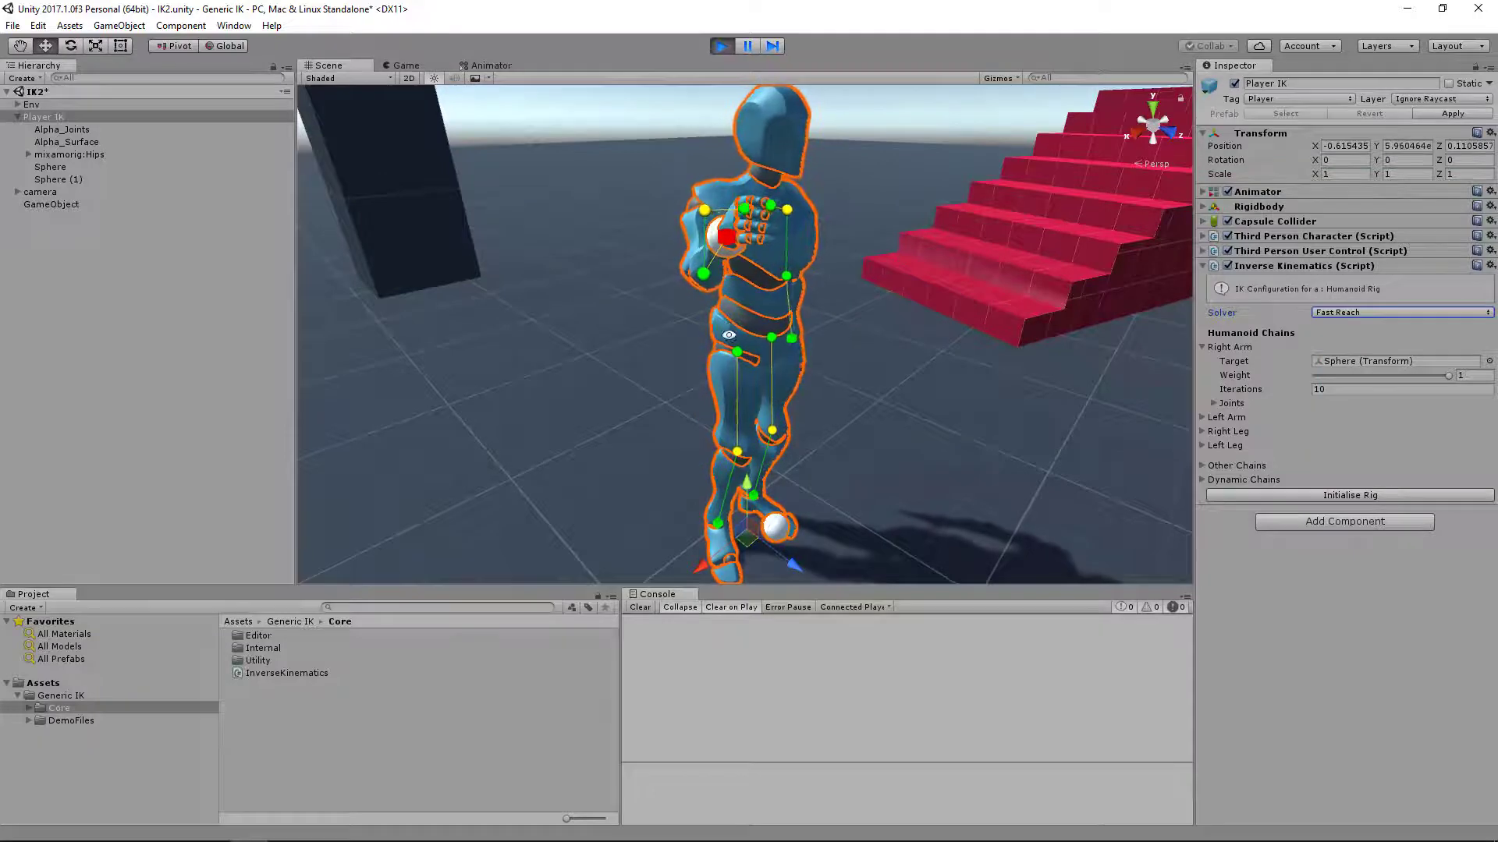
left_click_drag(720, 270, 947, 357, "alt")
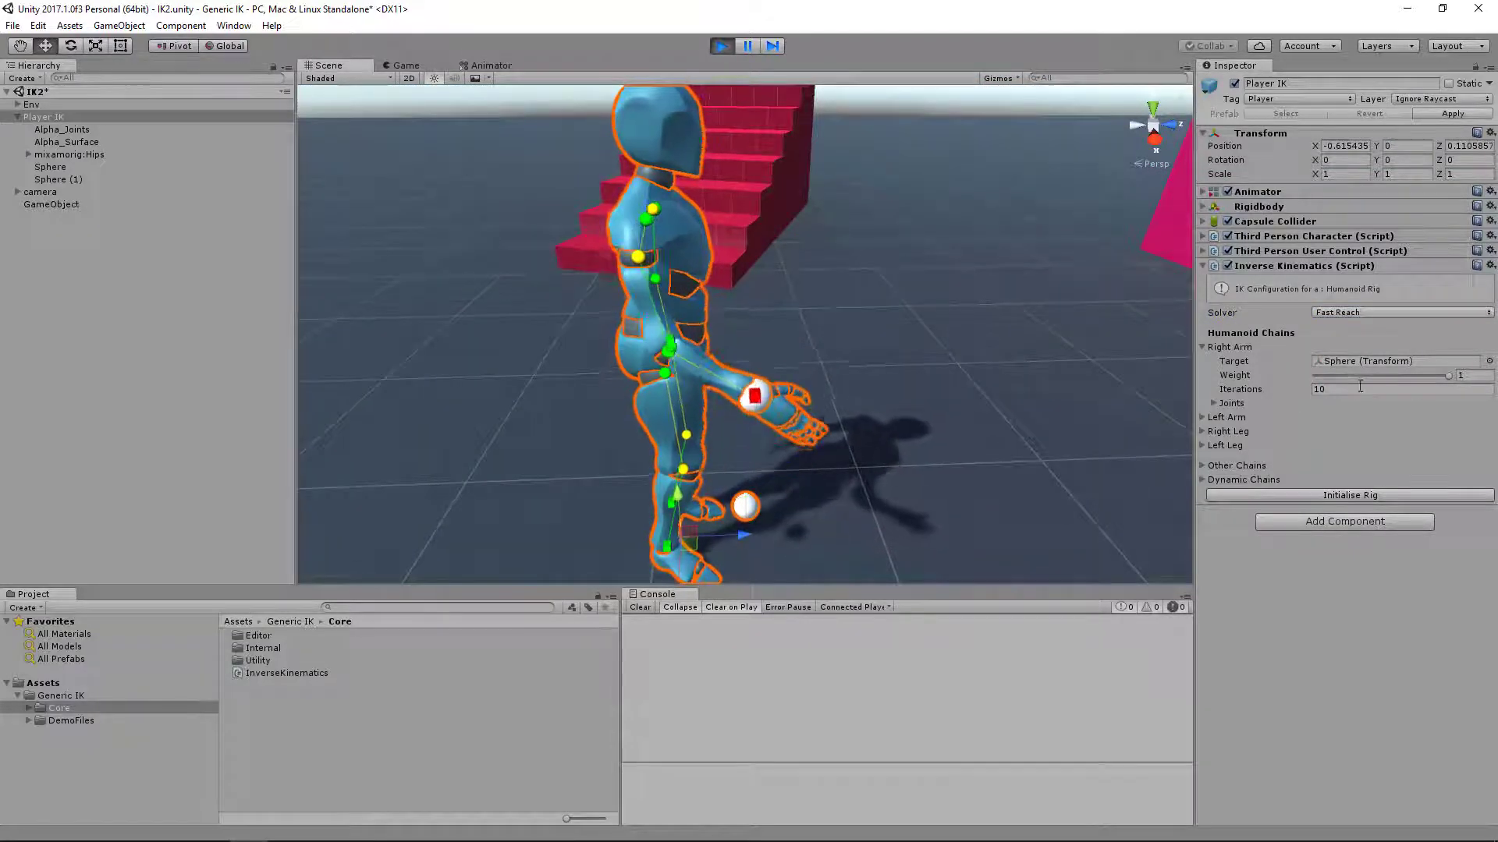
Try lower iteration counts for the Right Arm chain and set Iterations to 3
left_click(1383, 390)
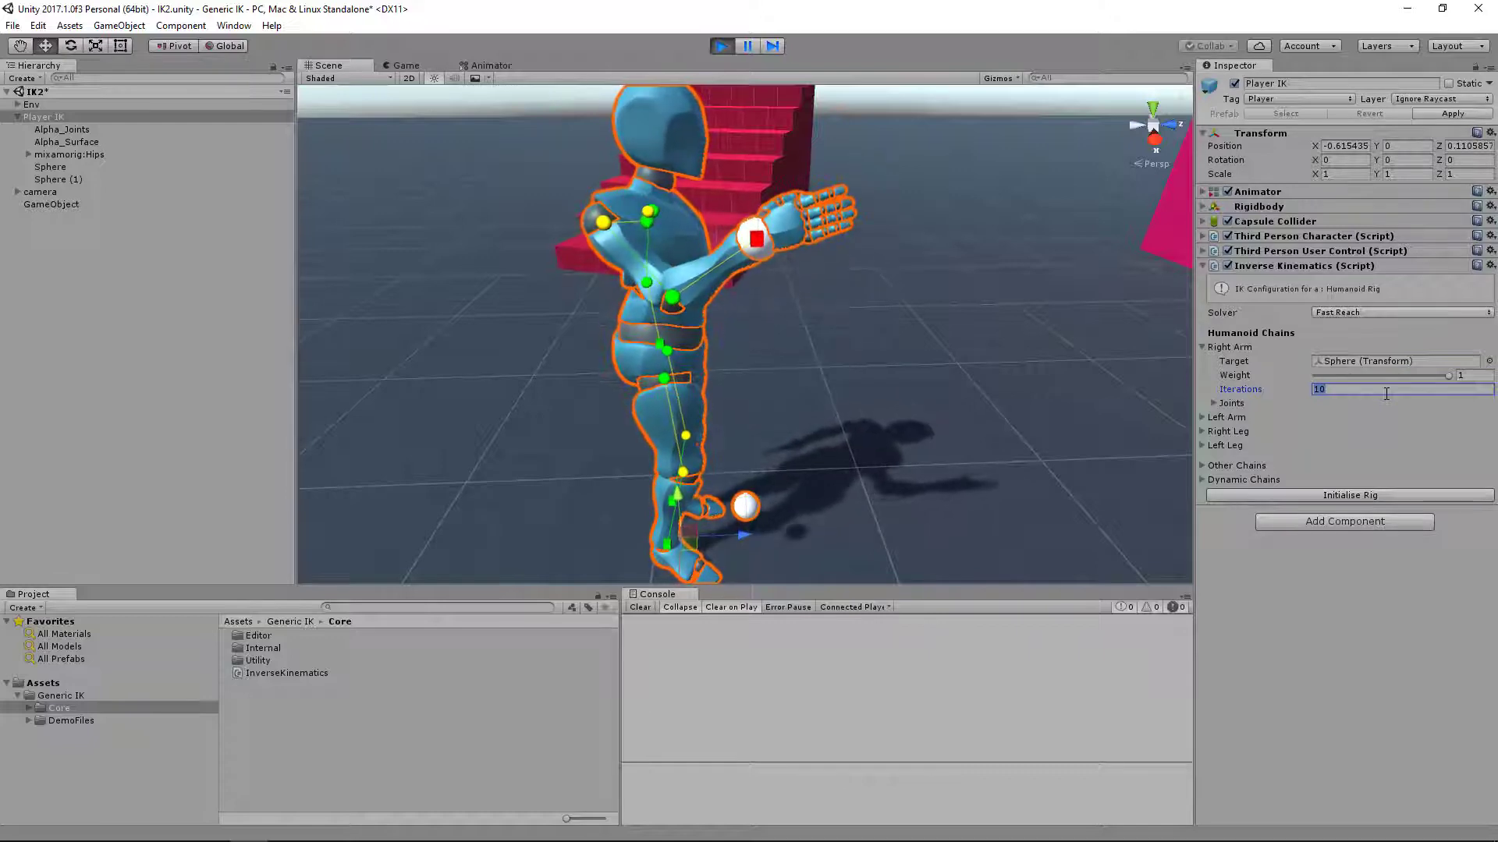
type("2")
key("BackSpace")
type("1")
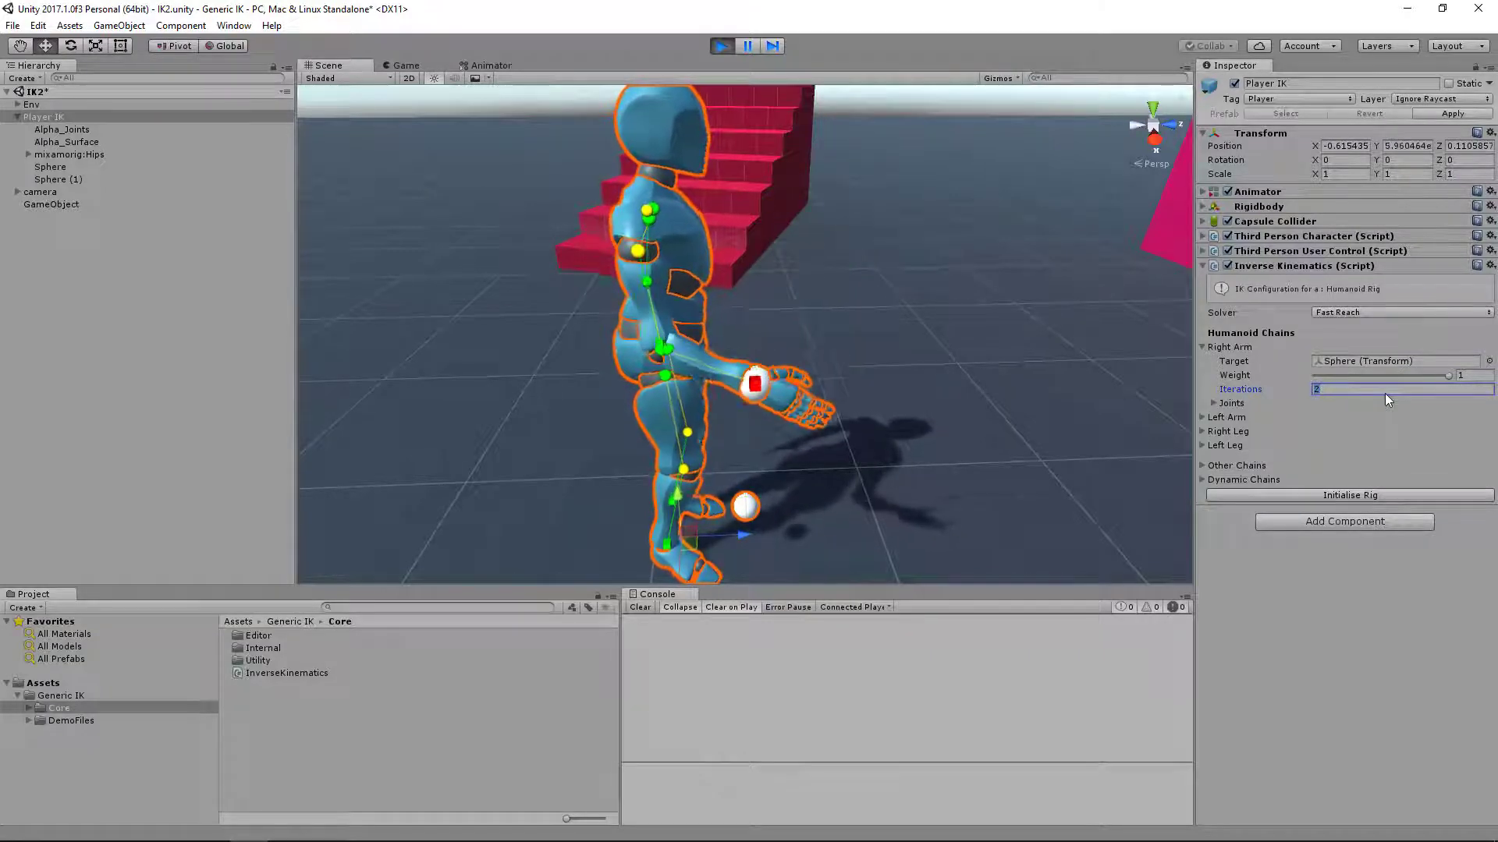
key("BackSpace")
type("3")
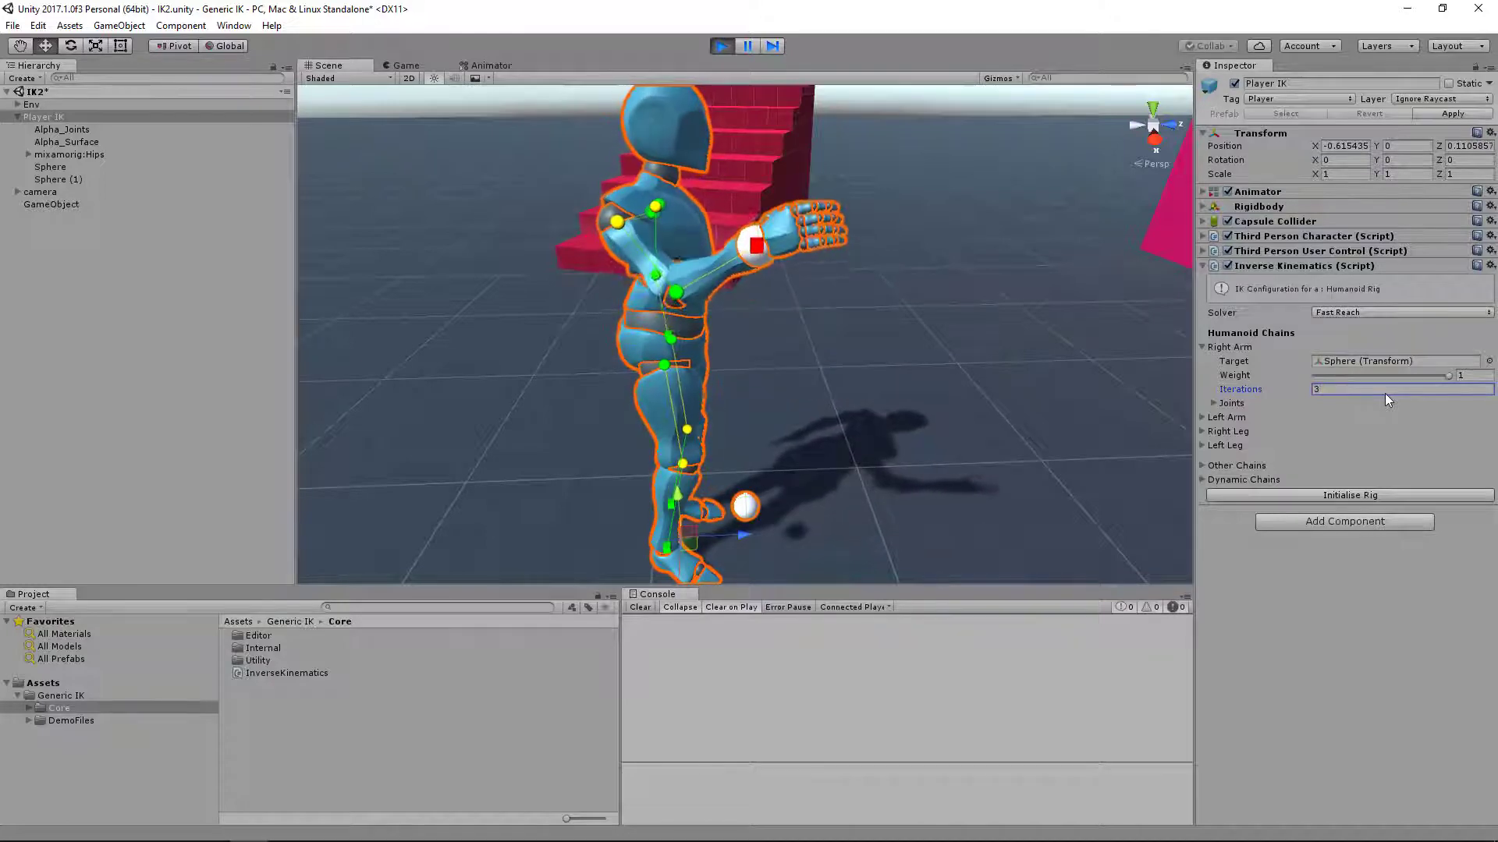
Try Full Restricted motion freedom on the Right Arm chain's RightArm joint and switch the Inverse Kinematics solver to Cyclic Descend
left_click(1213, 403)
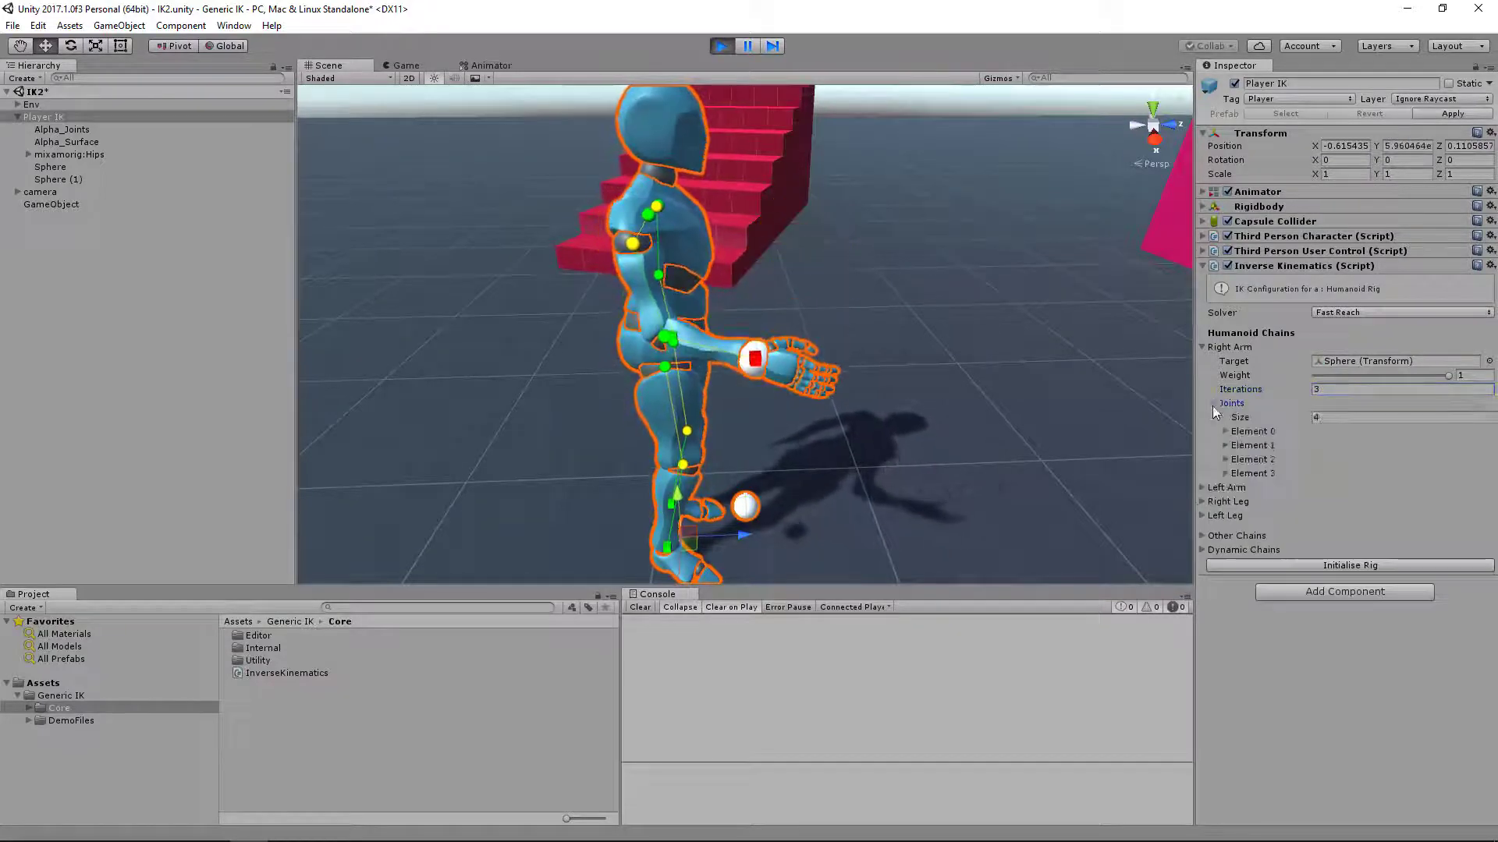
left_click(1250, 445)
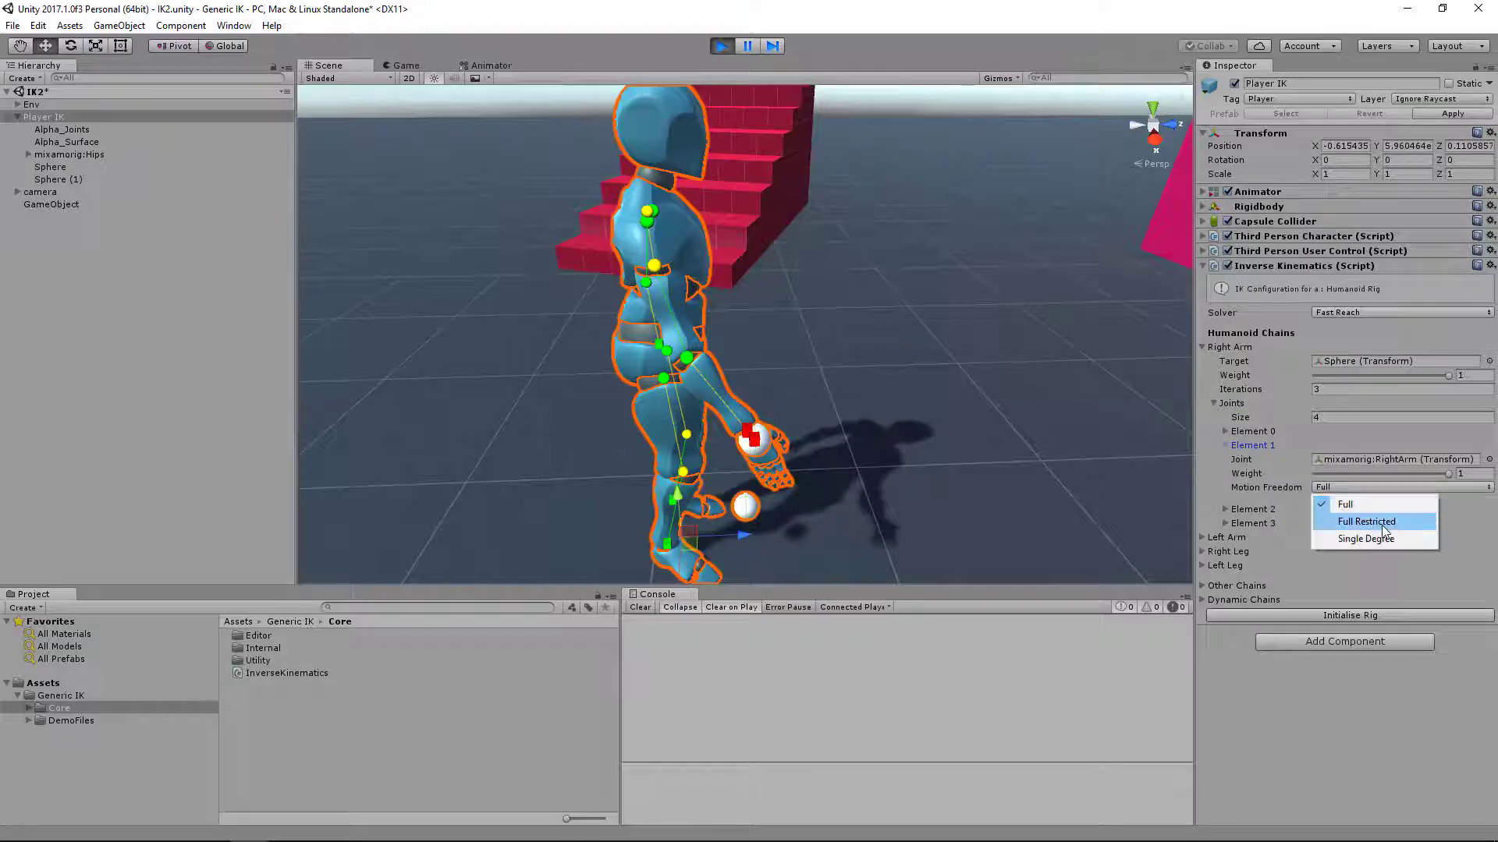
left_click(1383, 526)
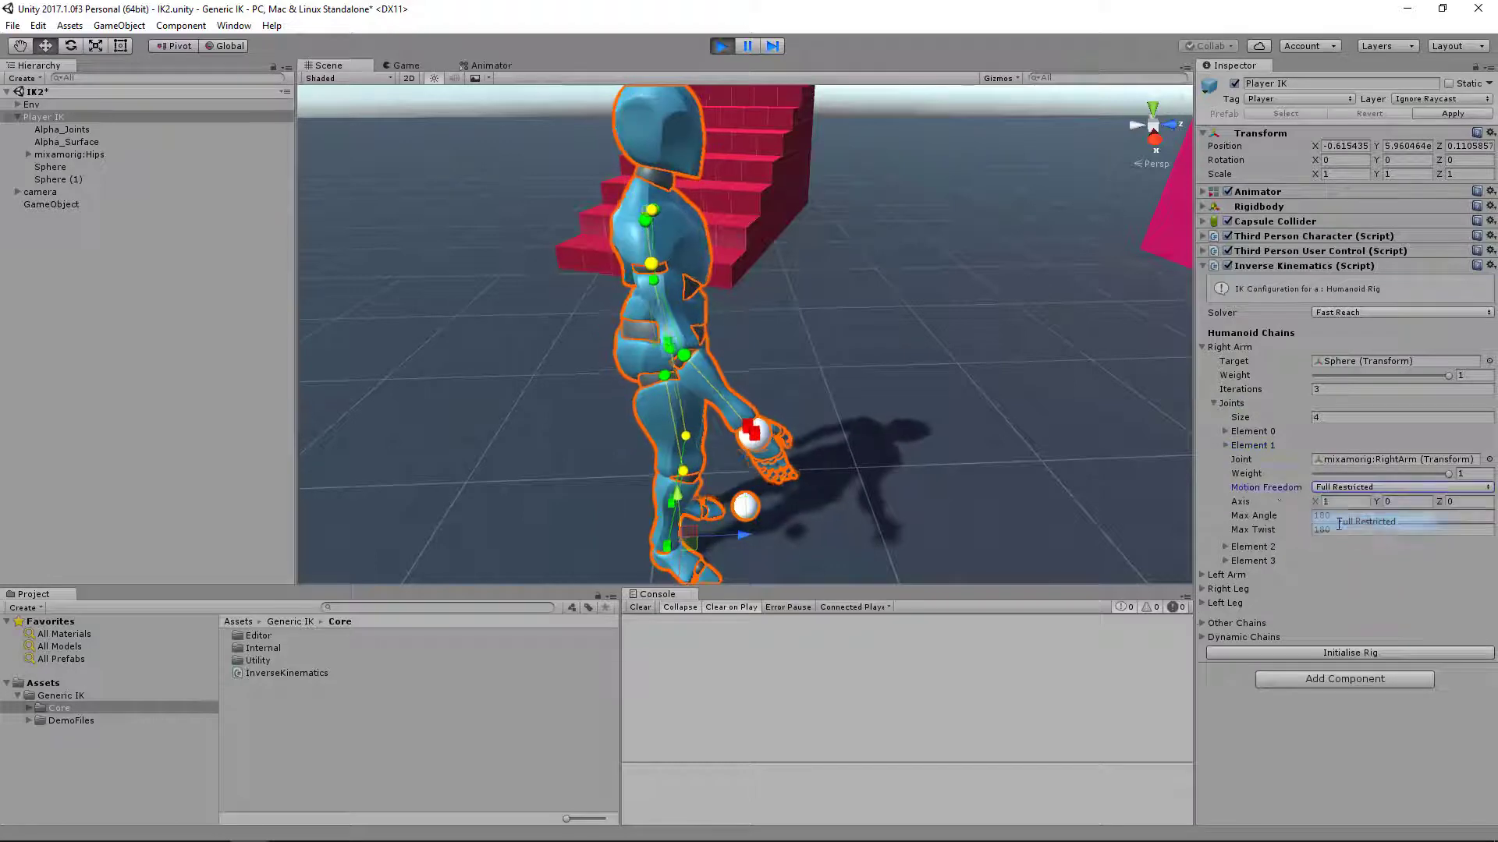
left_click(1356, 486)
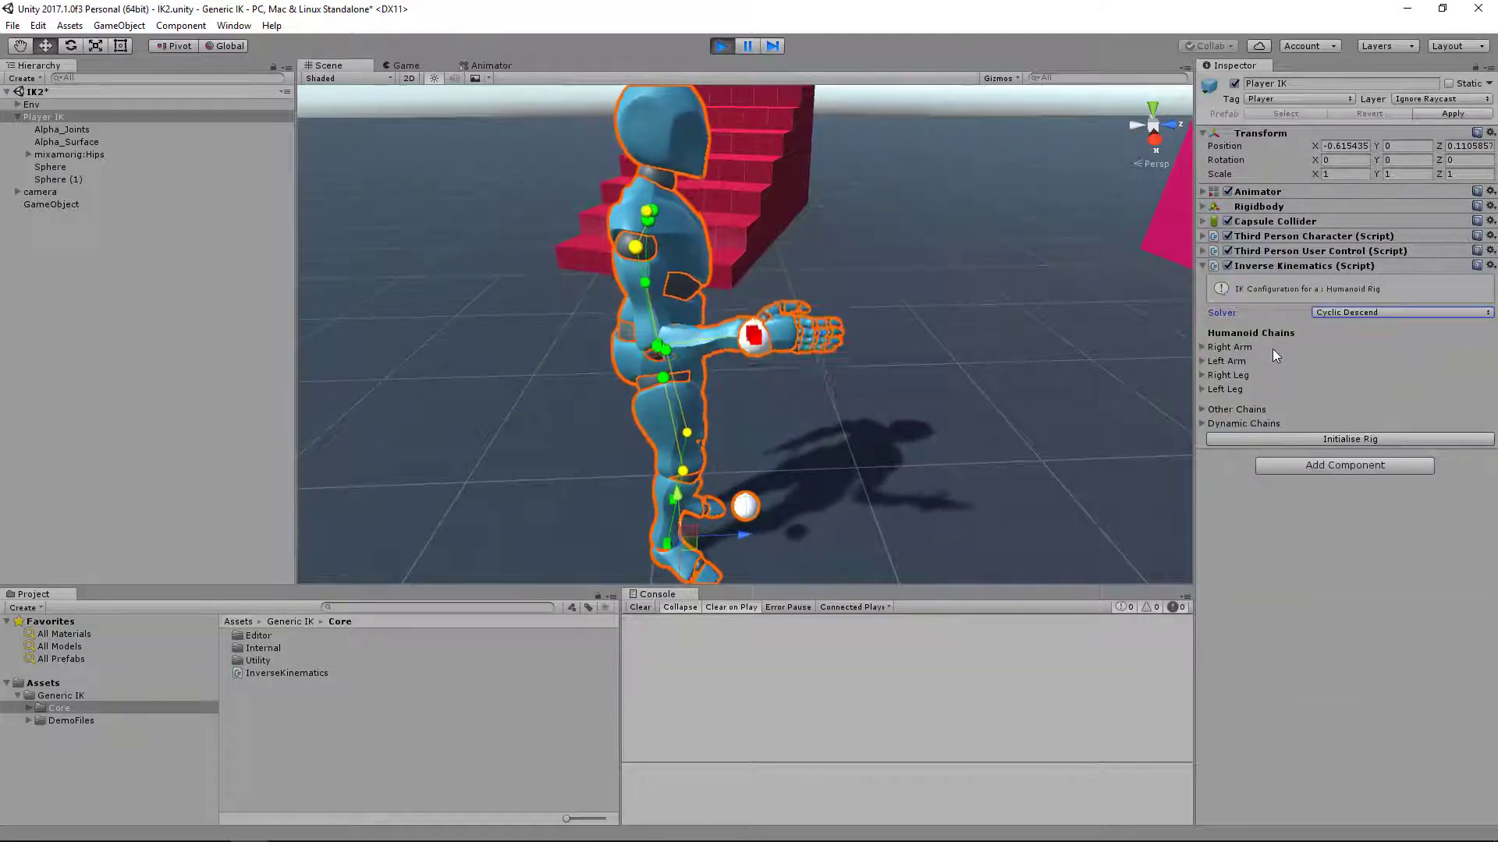
Assign Sphere (1) as the Right Leg chain's target and raise the chain's weight to 1
scroll(1040, 380, "down", 3)
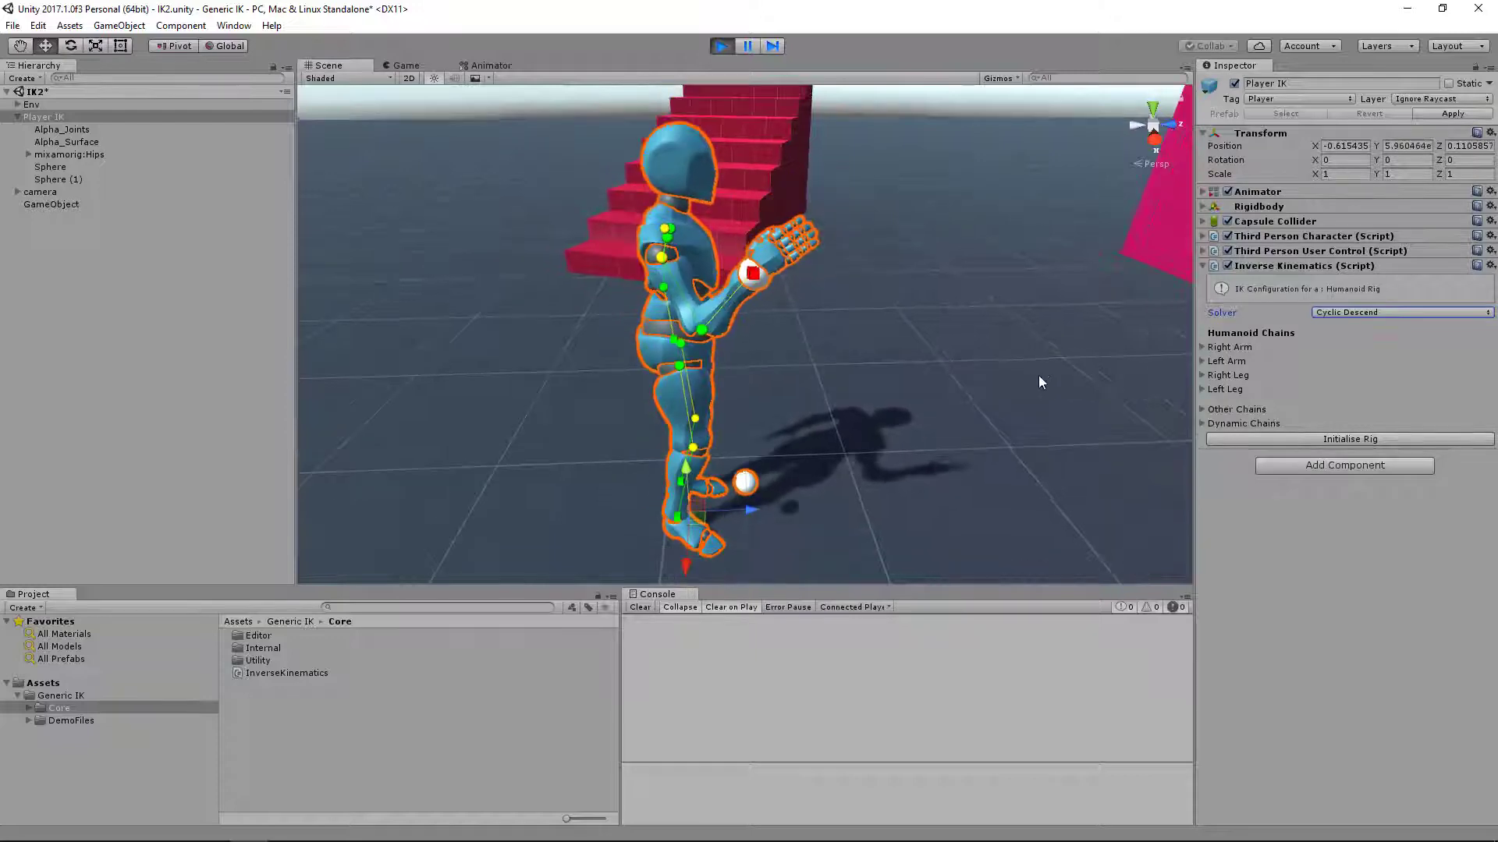
middle_click_drag(1037, 382, 1013, 334)
scroll(952, 351, "up", 5)
middle_click_drag(915, 354, 949, 334)
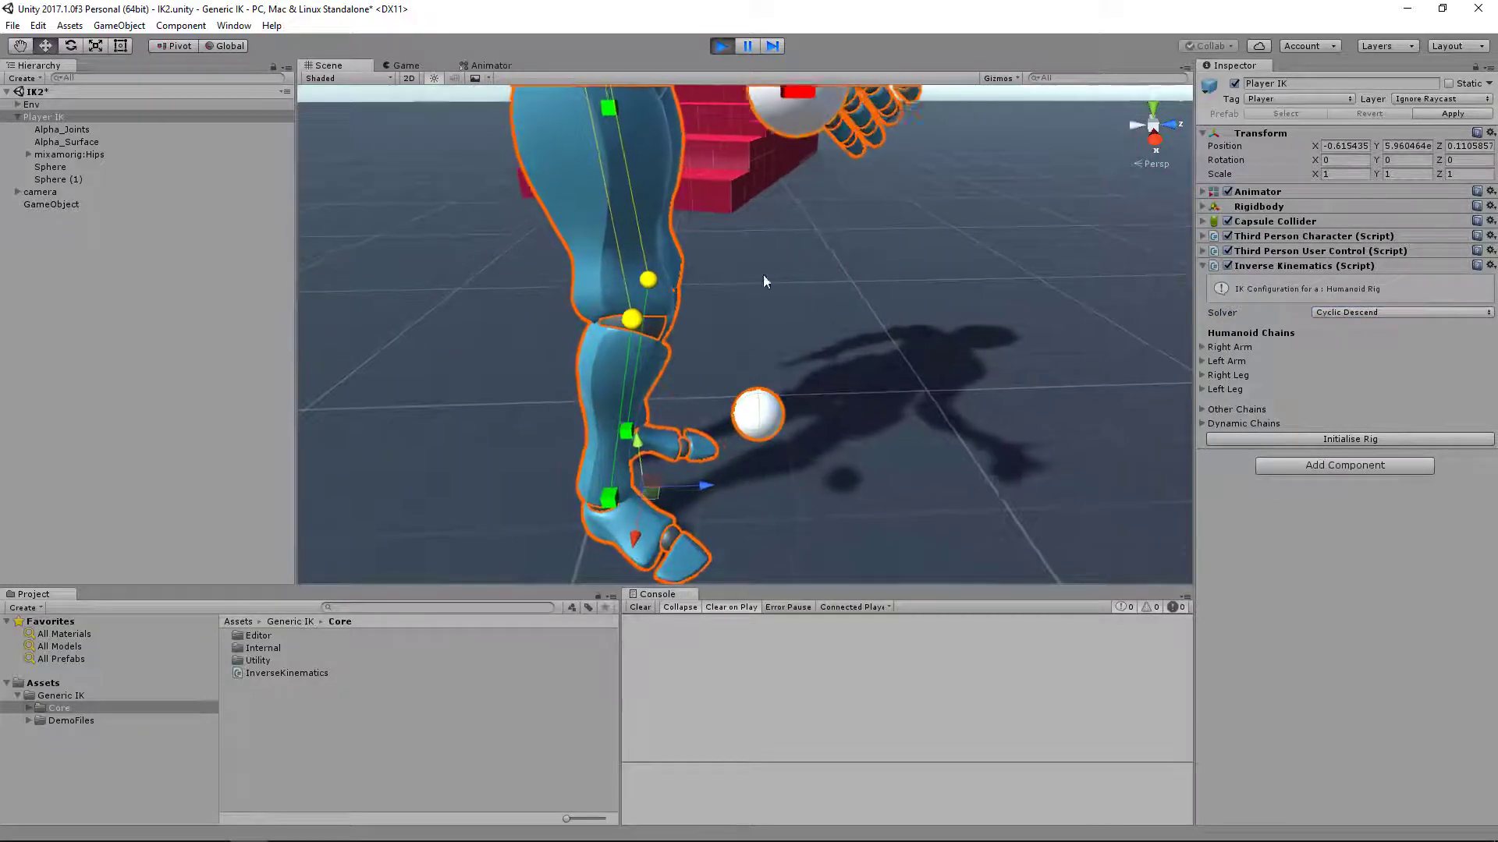
left_click_drag(763, 276, 639, 325, "alt")
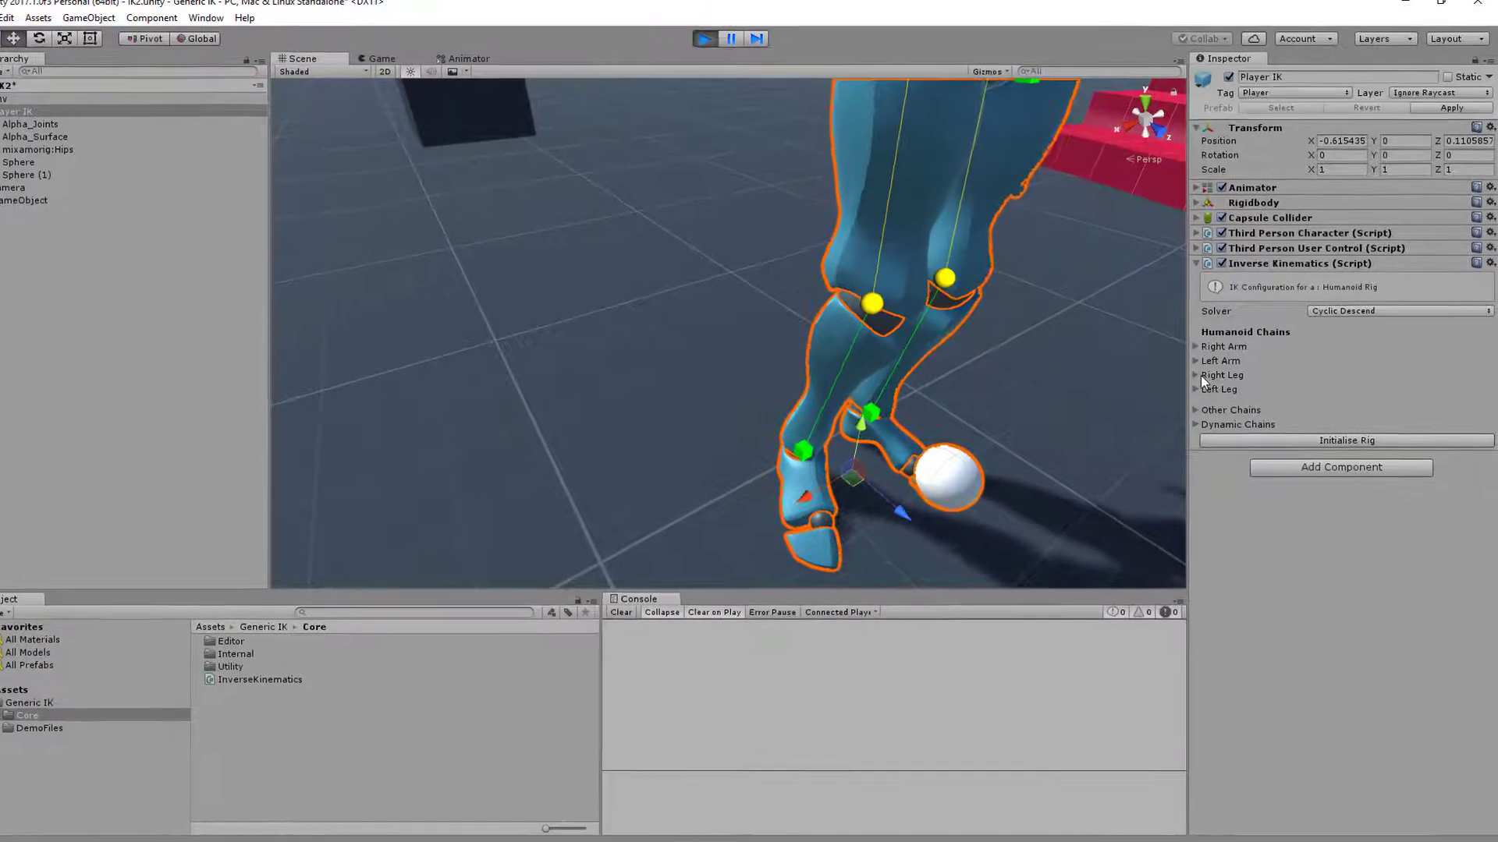
left_click(1200, 376)
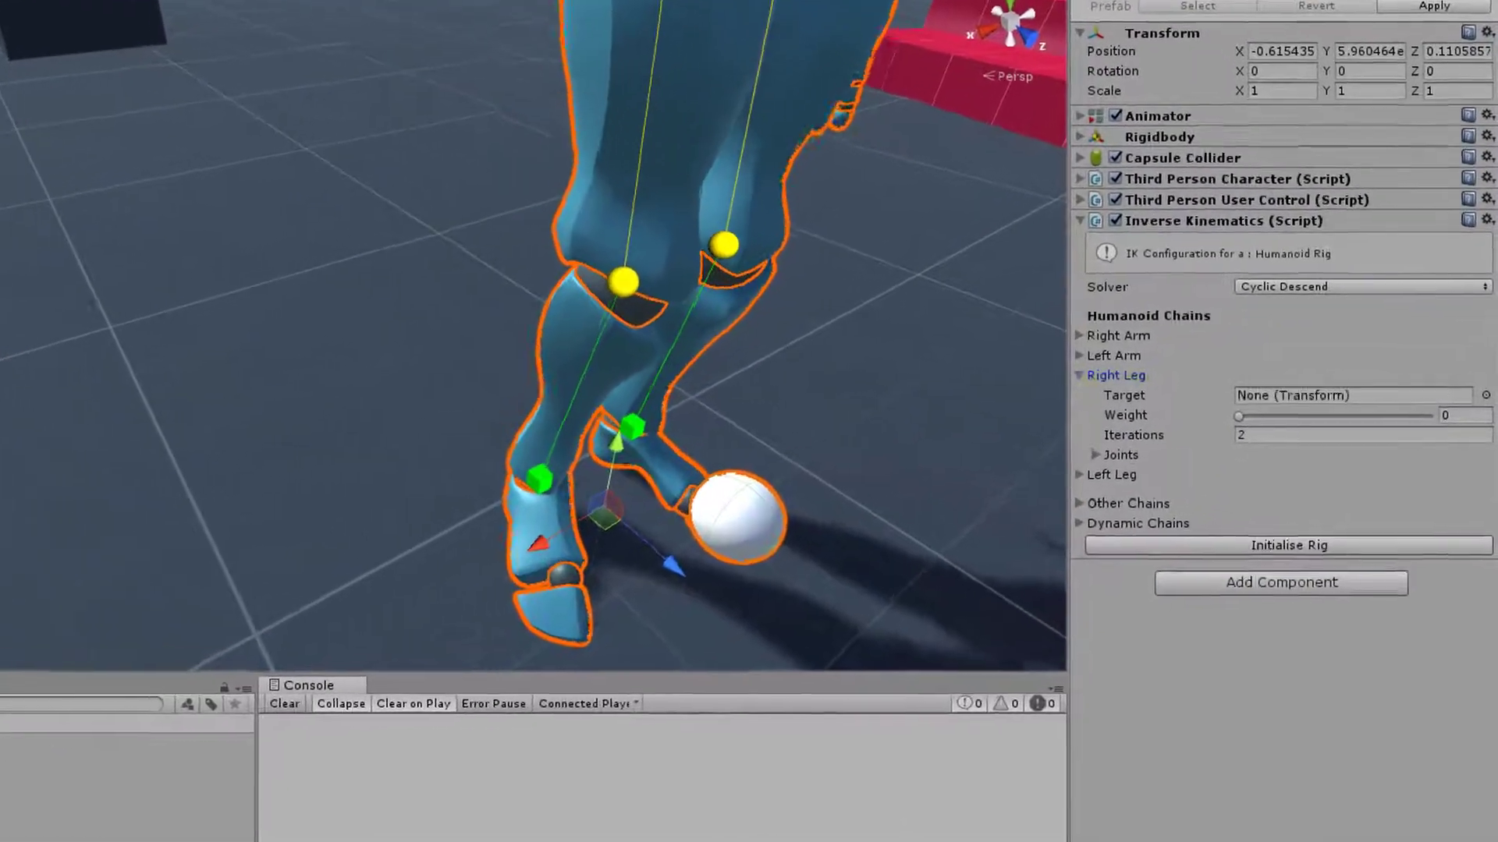
left_click_drag(2, 312, 1312, 393)
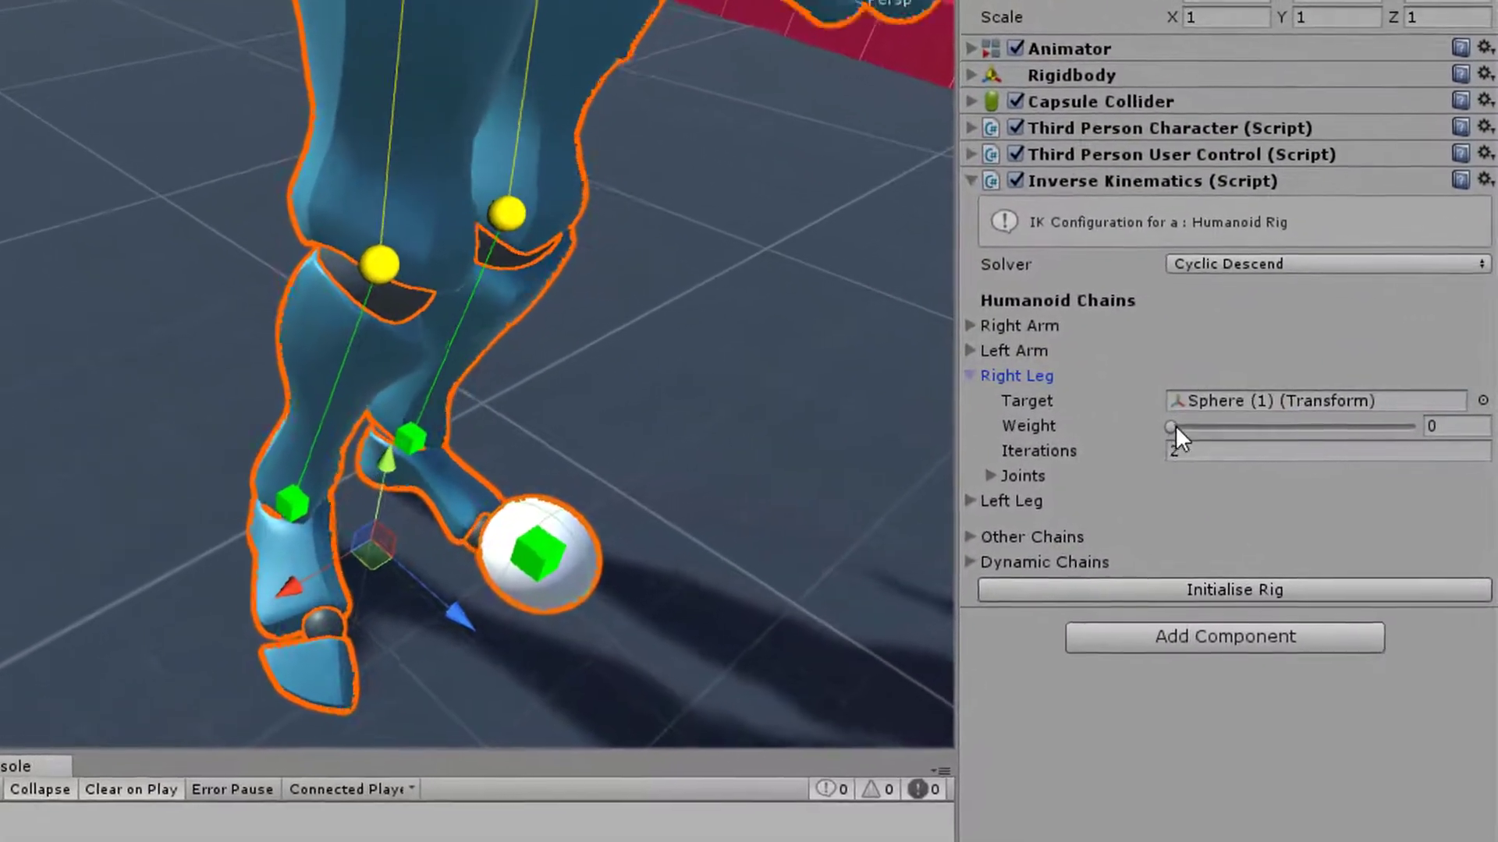
left_click_drag(1178, 425, 1476, 425)
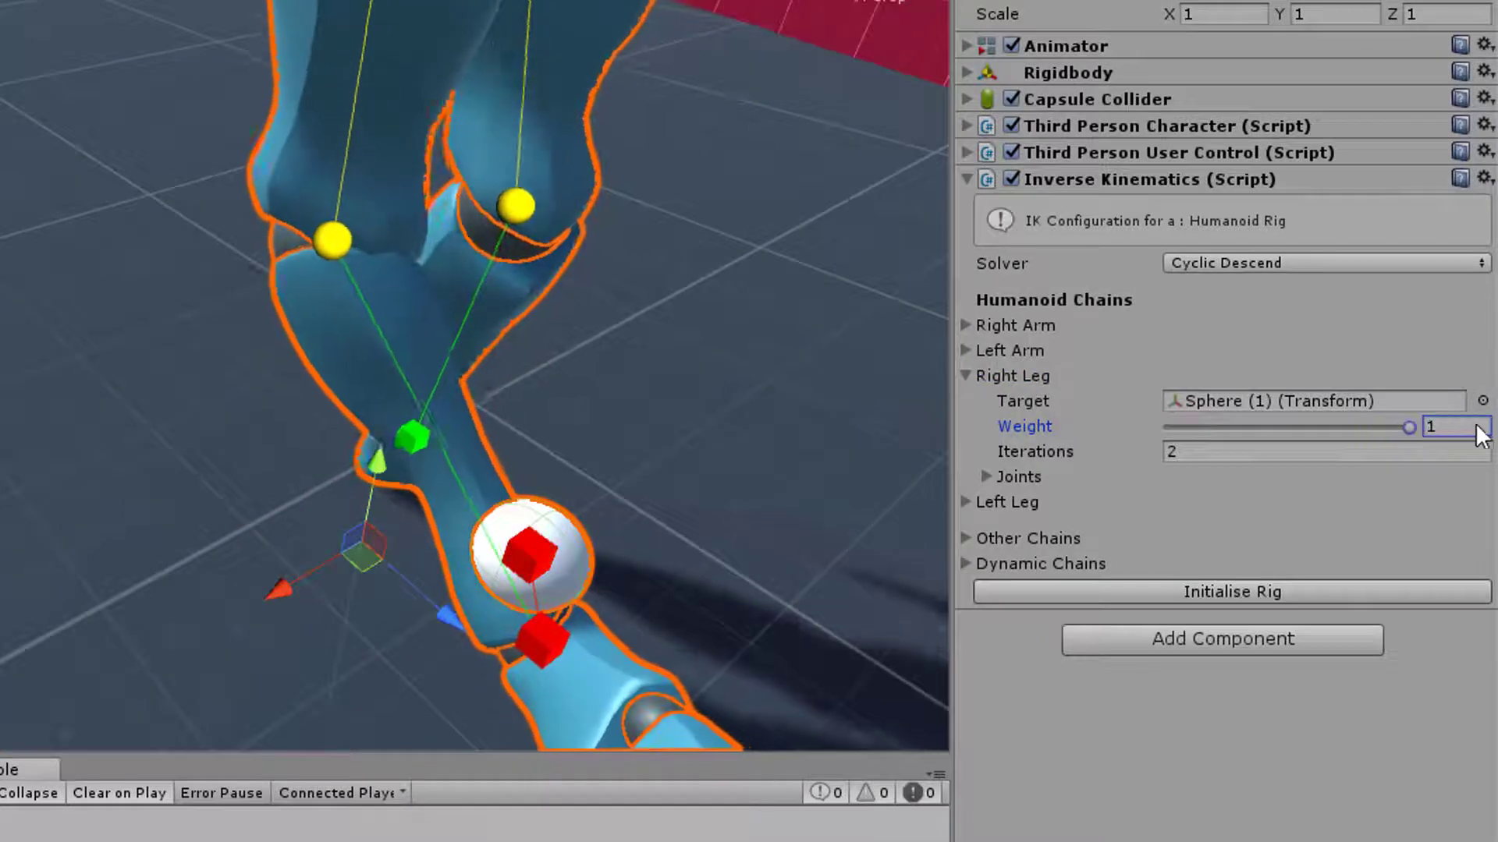
Check the right leg from the side and set the Right Leg chain's Iterations to 10
scroll(577, 429, "down", 5)
left_click_drag(577, 429, 690, 277, "alt")
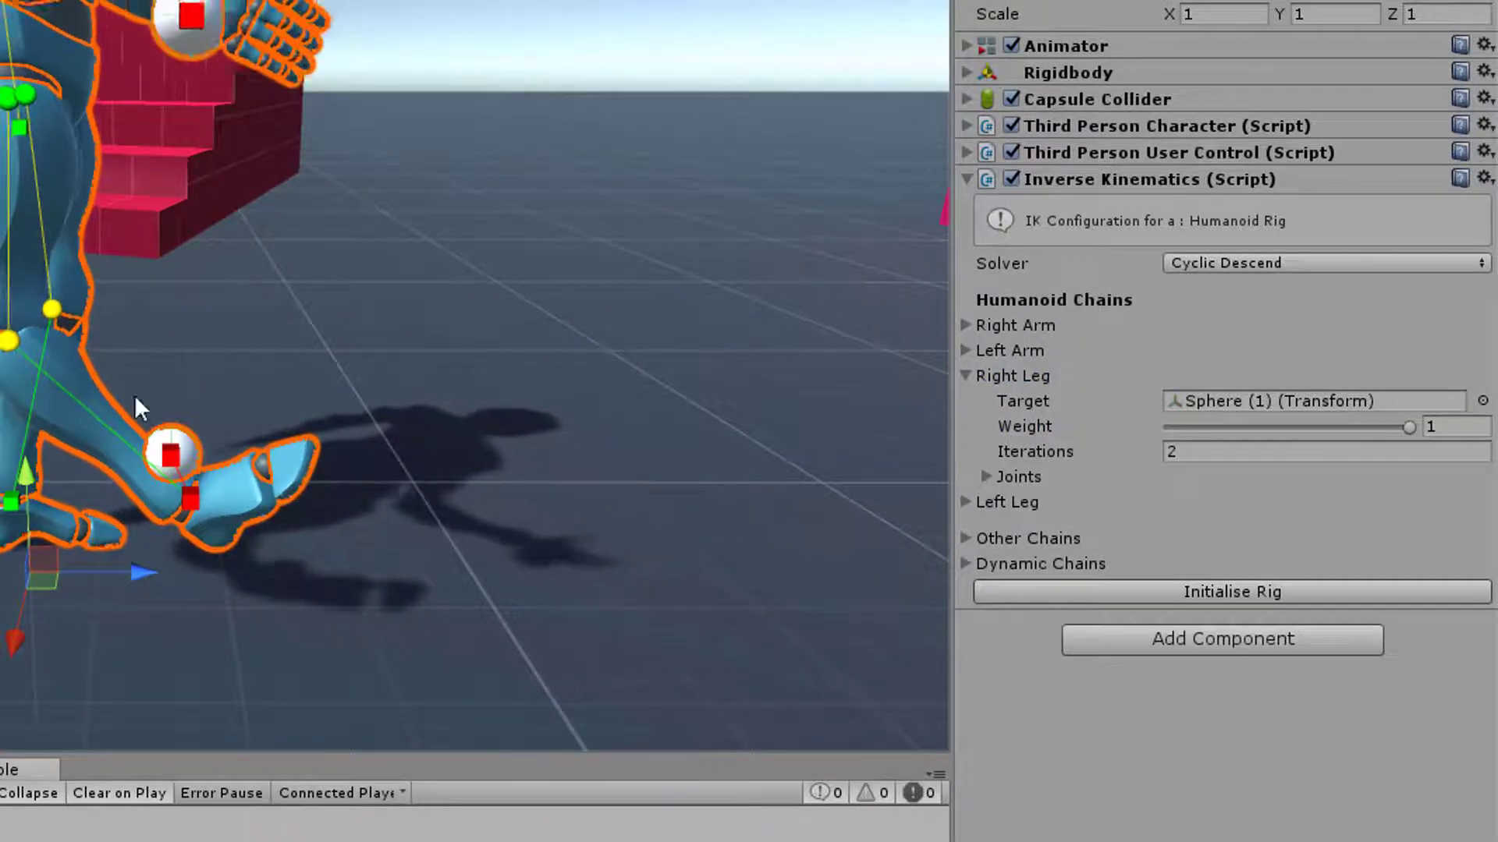
left_click(1209, 452)
type("10")
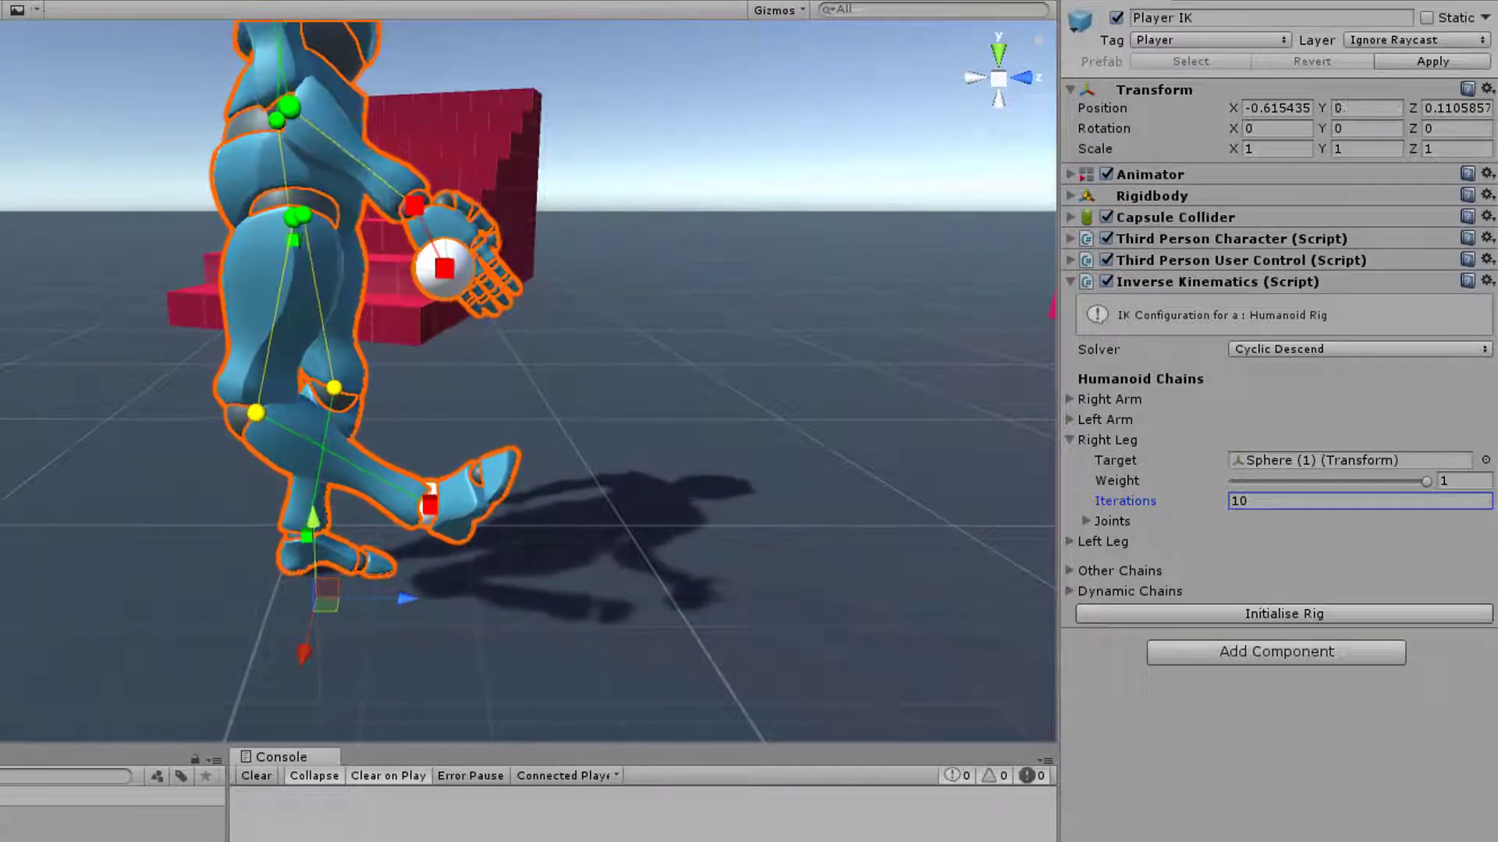
Examine the Right Leg chain's joints and the Motion Freedom options of its RightLeg joint, keeping Full
left_click(1086, 520)
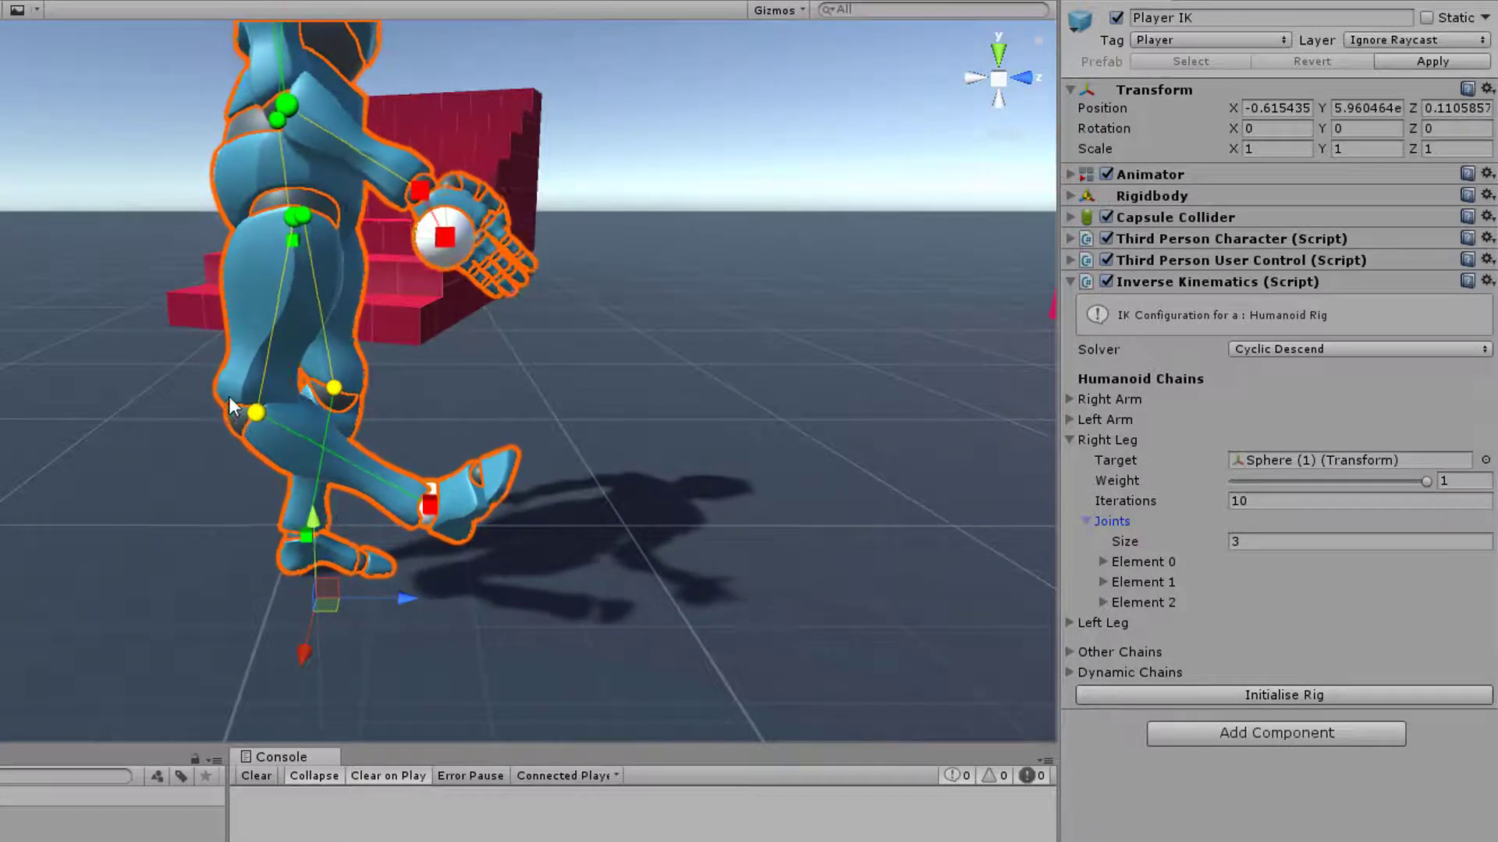
left_click(1100, 582)
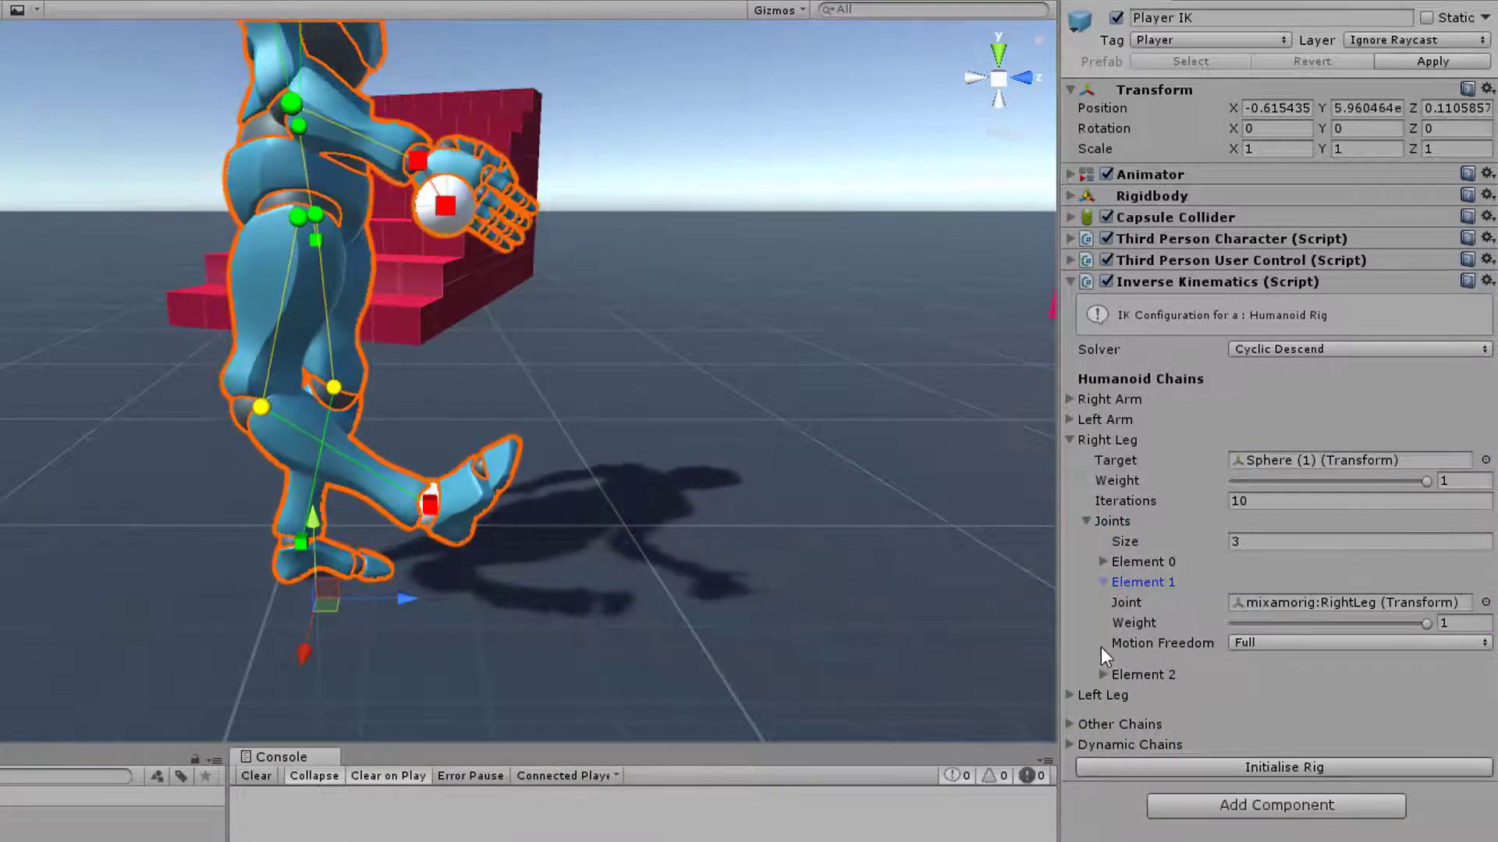
left_click(1248, 644)
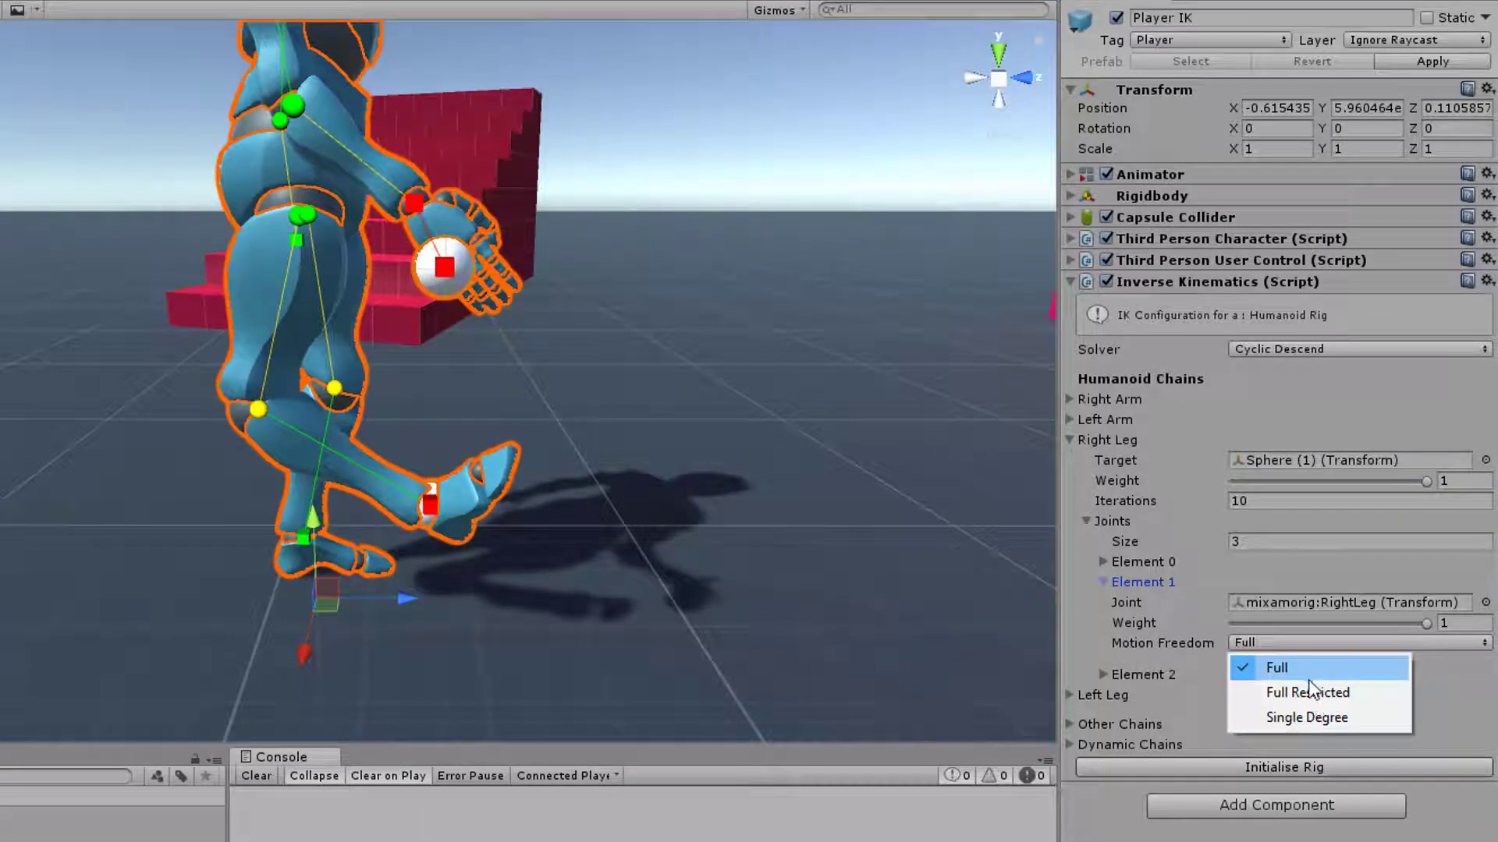
left_click(1279, 667)
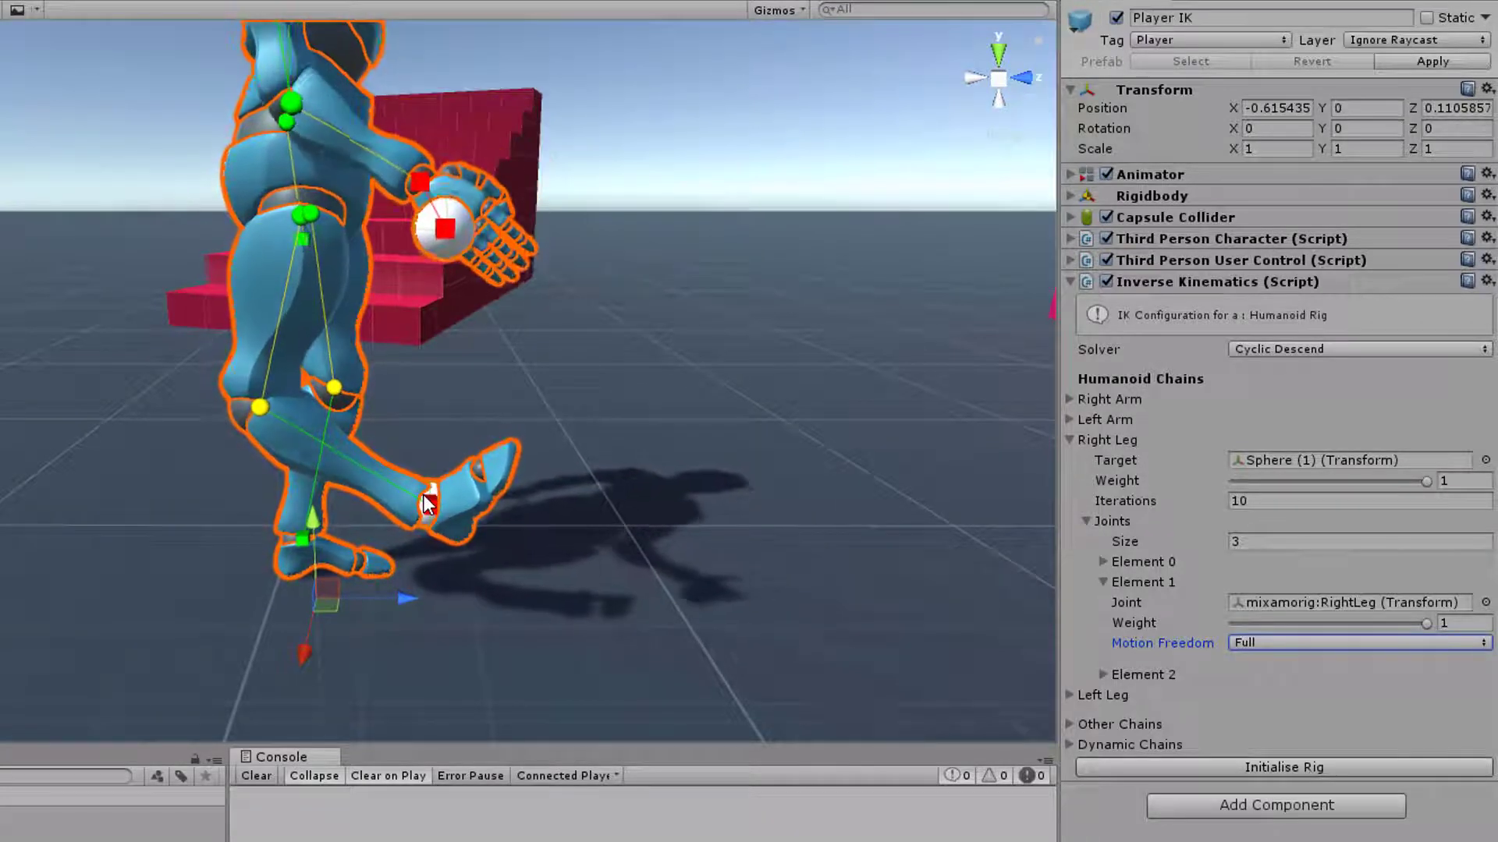
left_click(1282, 642)
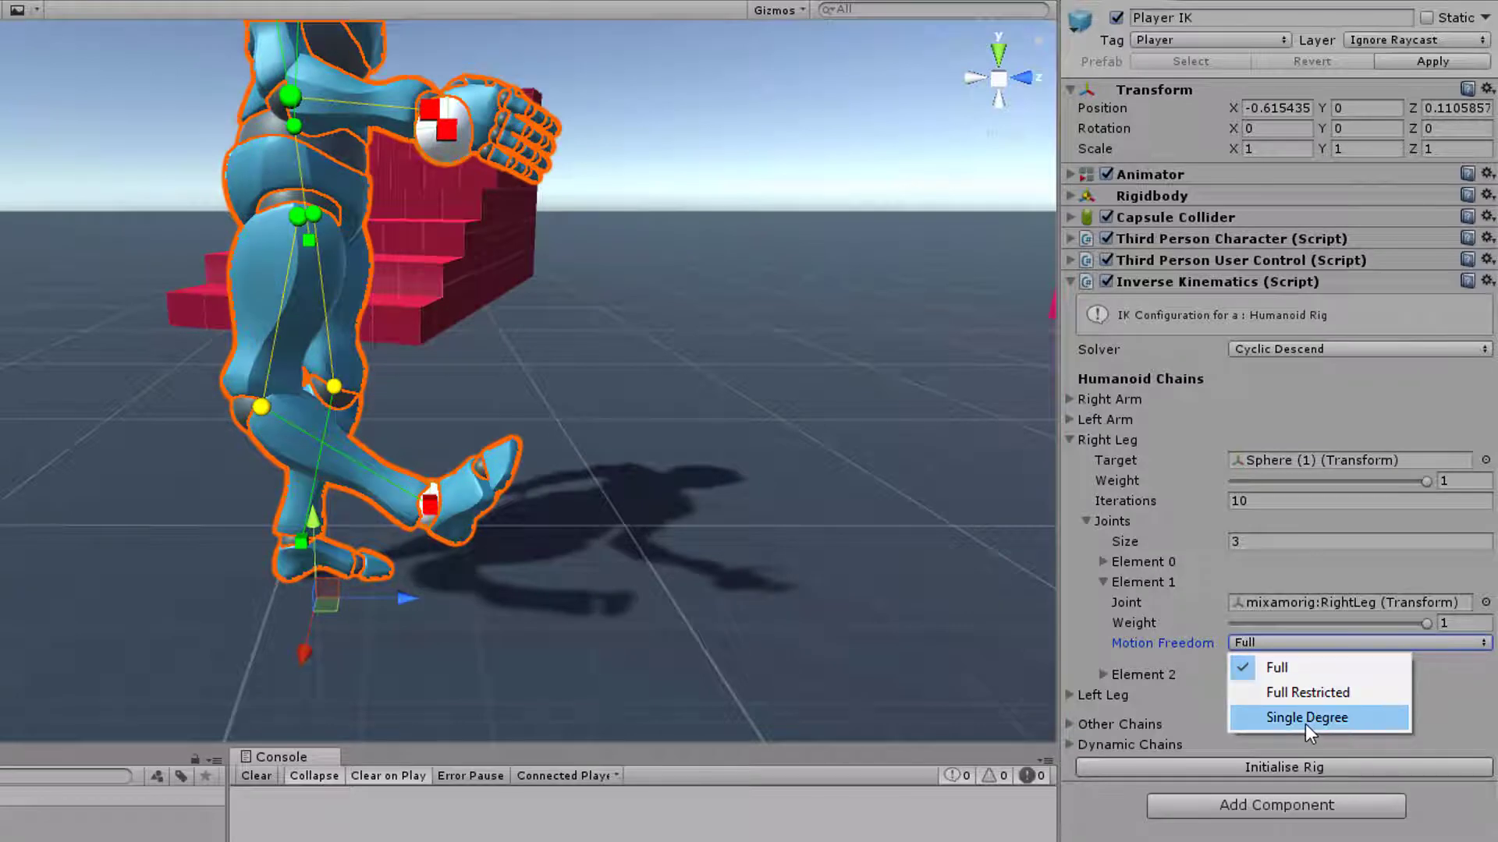
left_click(1283, 669)
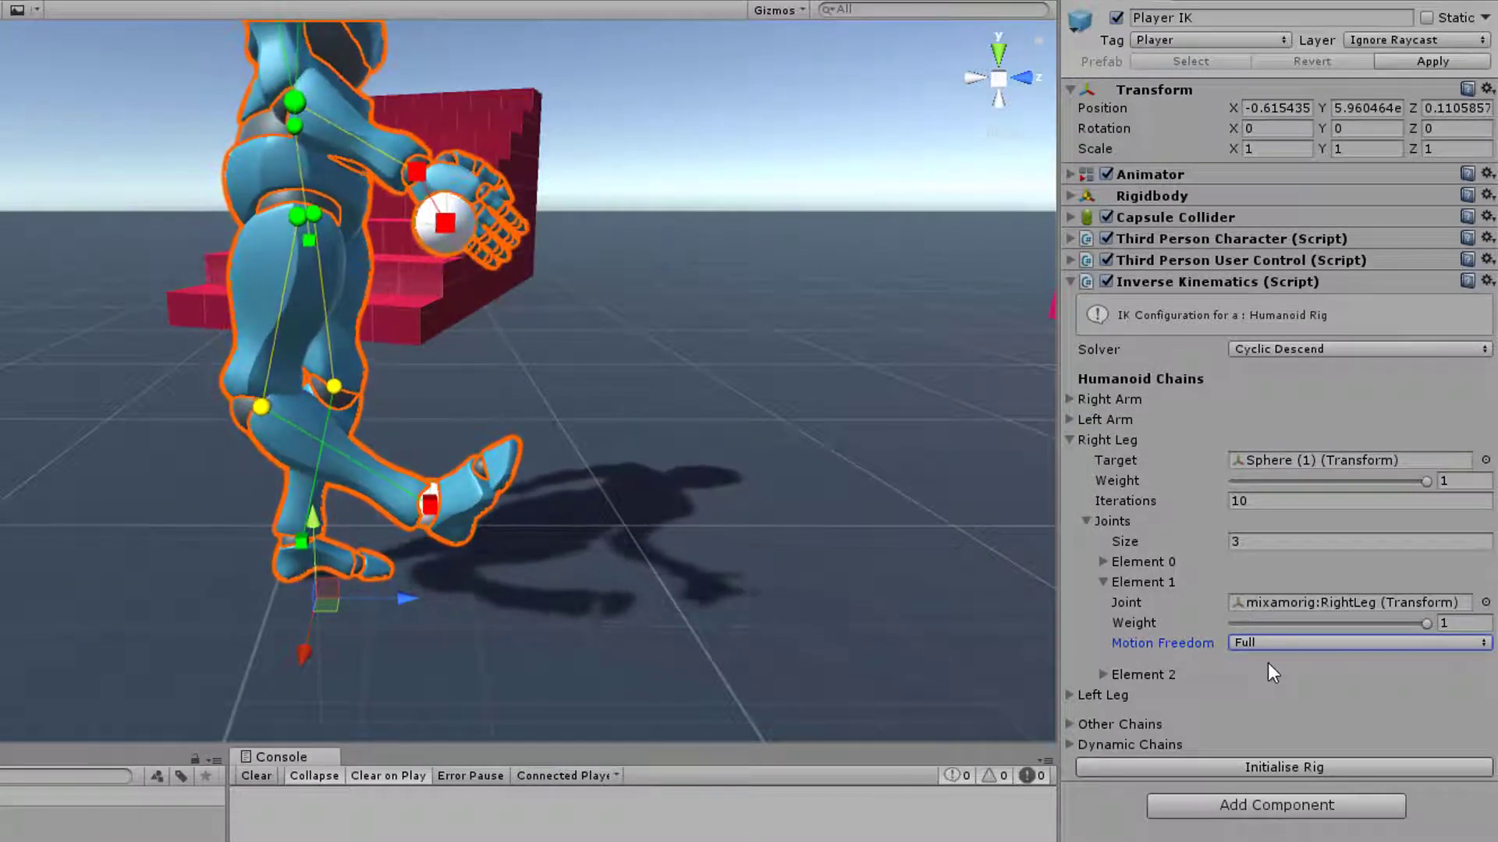
Try a weight of 0.234 on the RightLeg joint, restore it to 1 and review its motion freedom options
left_click(1277, 623)
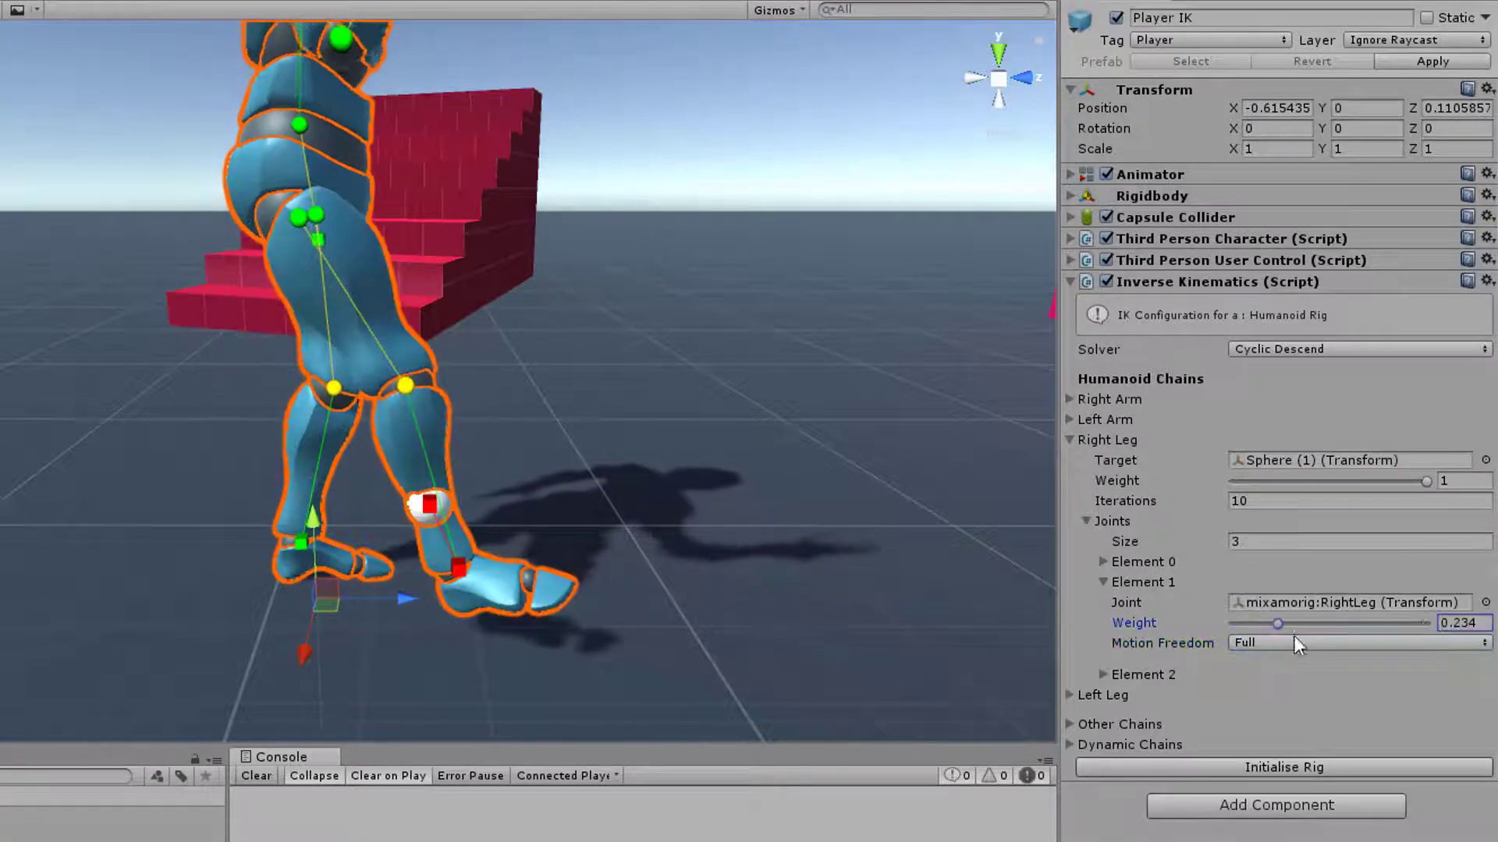
left_click_drag(1277, 625, 1448, 626)
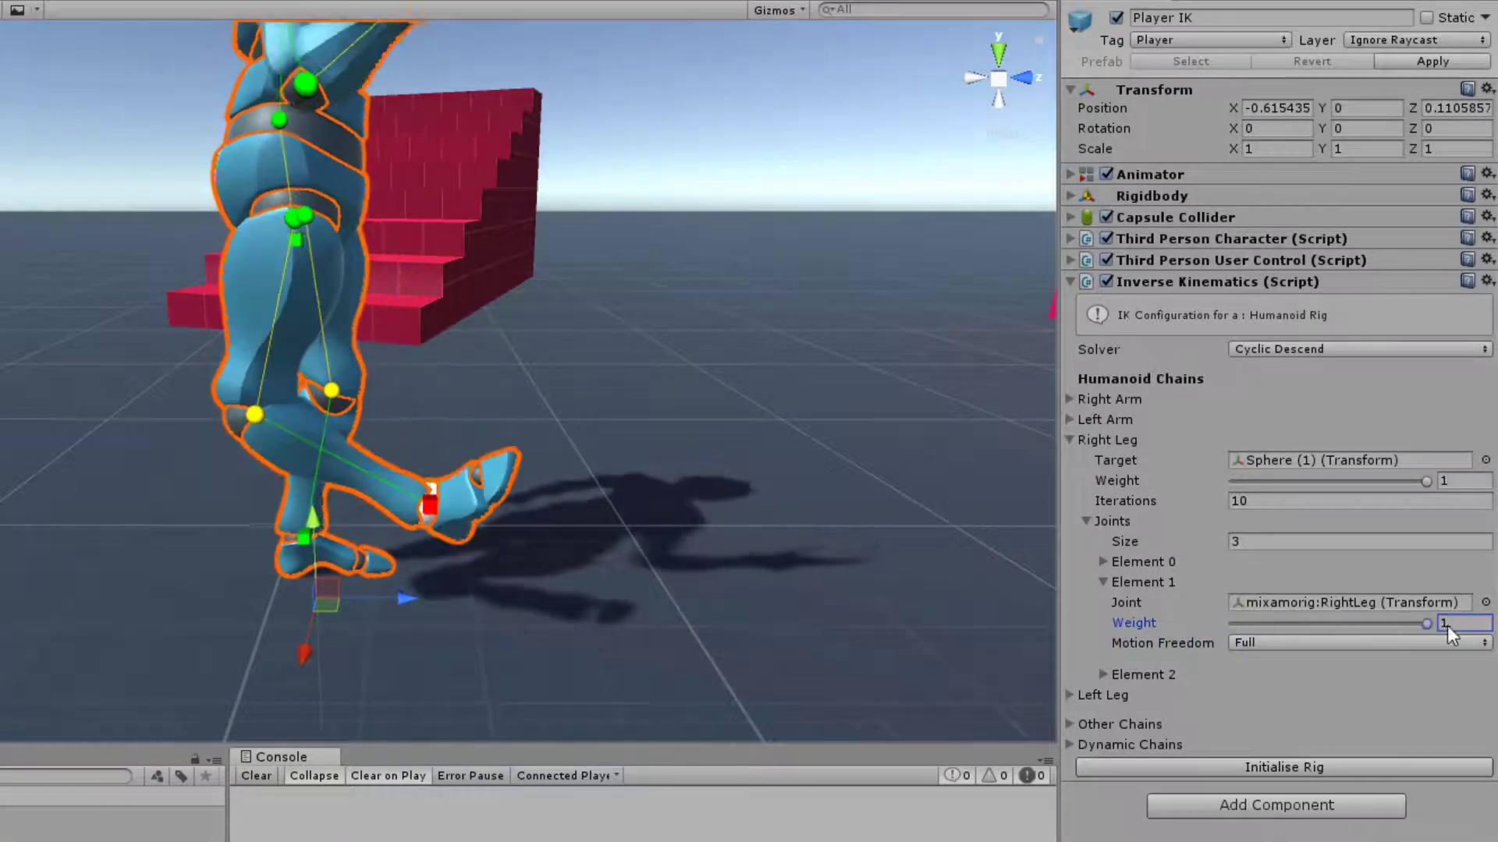
left_click(1283, 643)
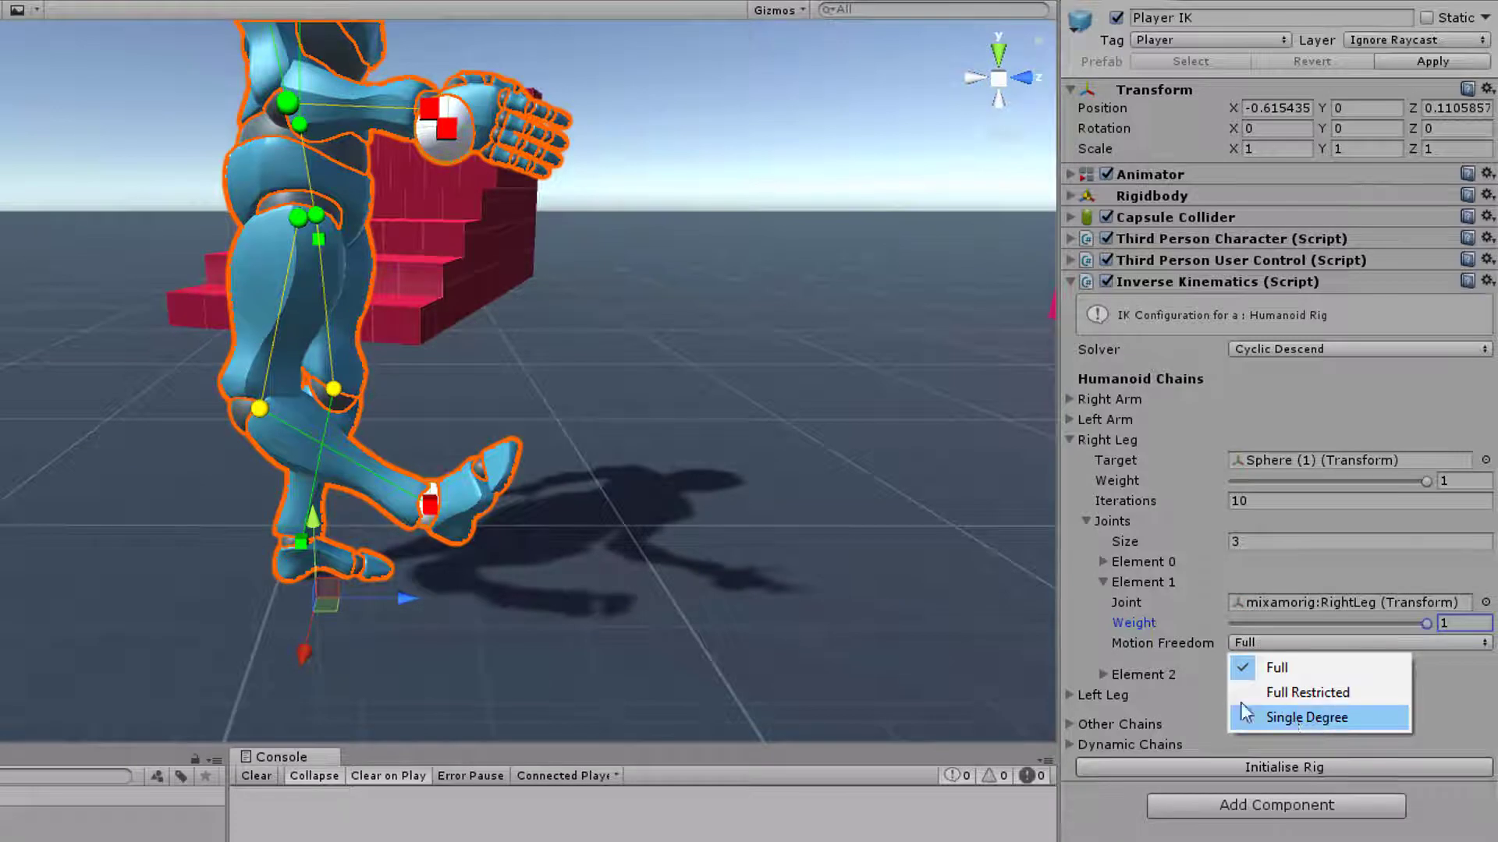
left_click(283, 409)
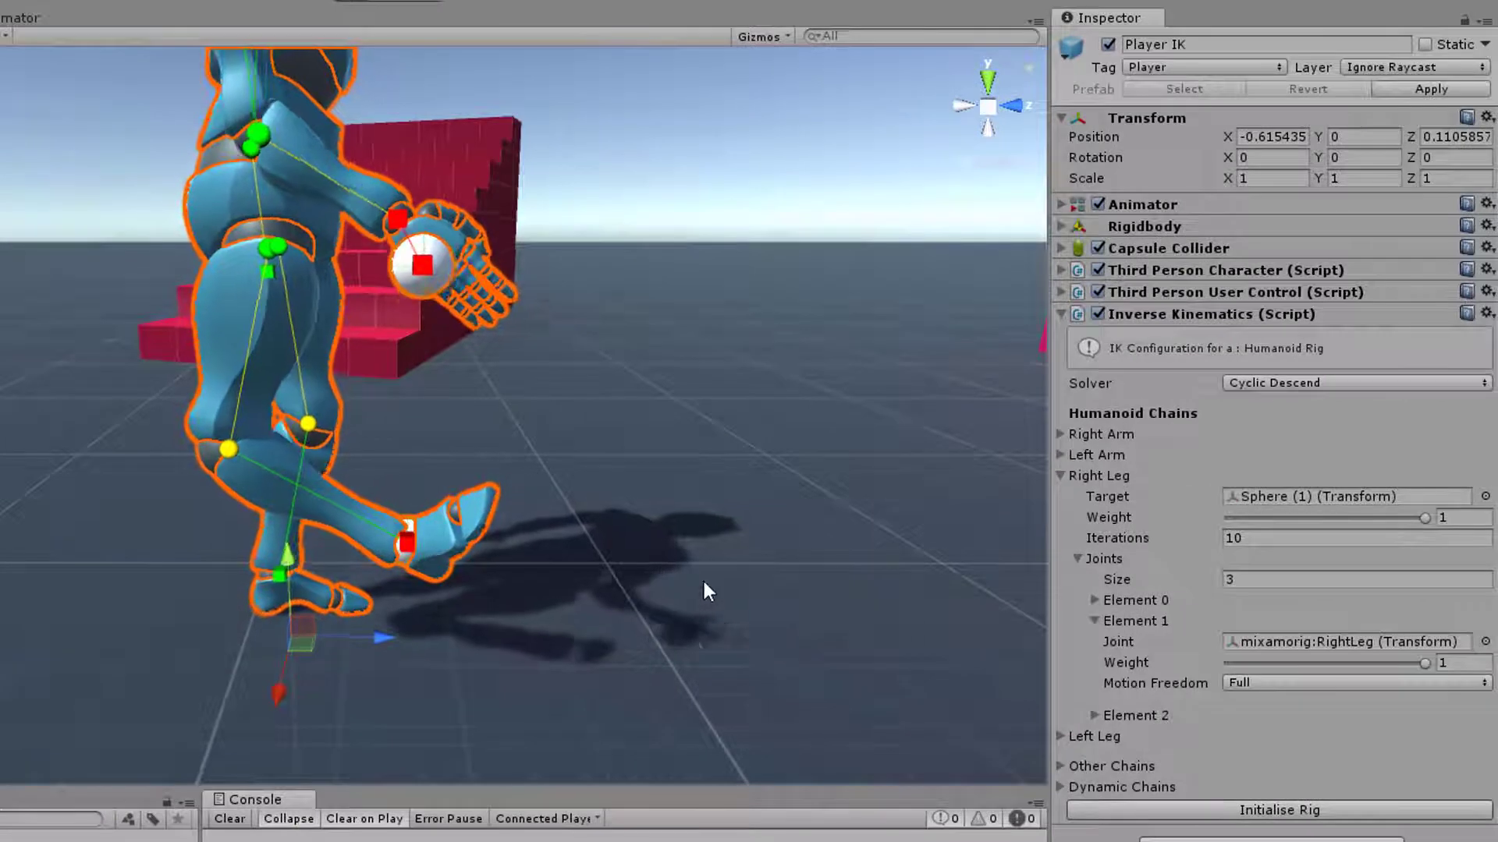
Set the RightLeg joint's Motion Freedom to Single Degree and observe the leg's pose
left_click(1300, 684)
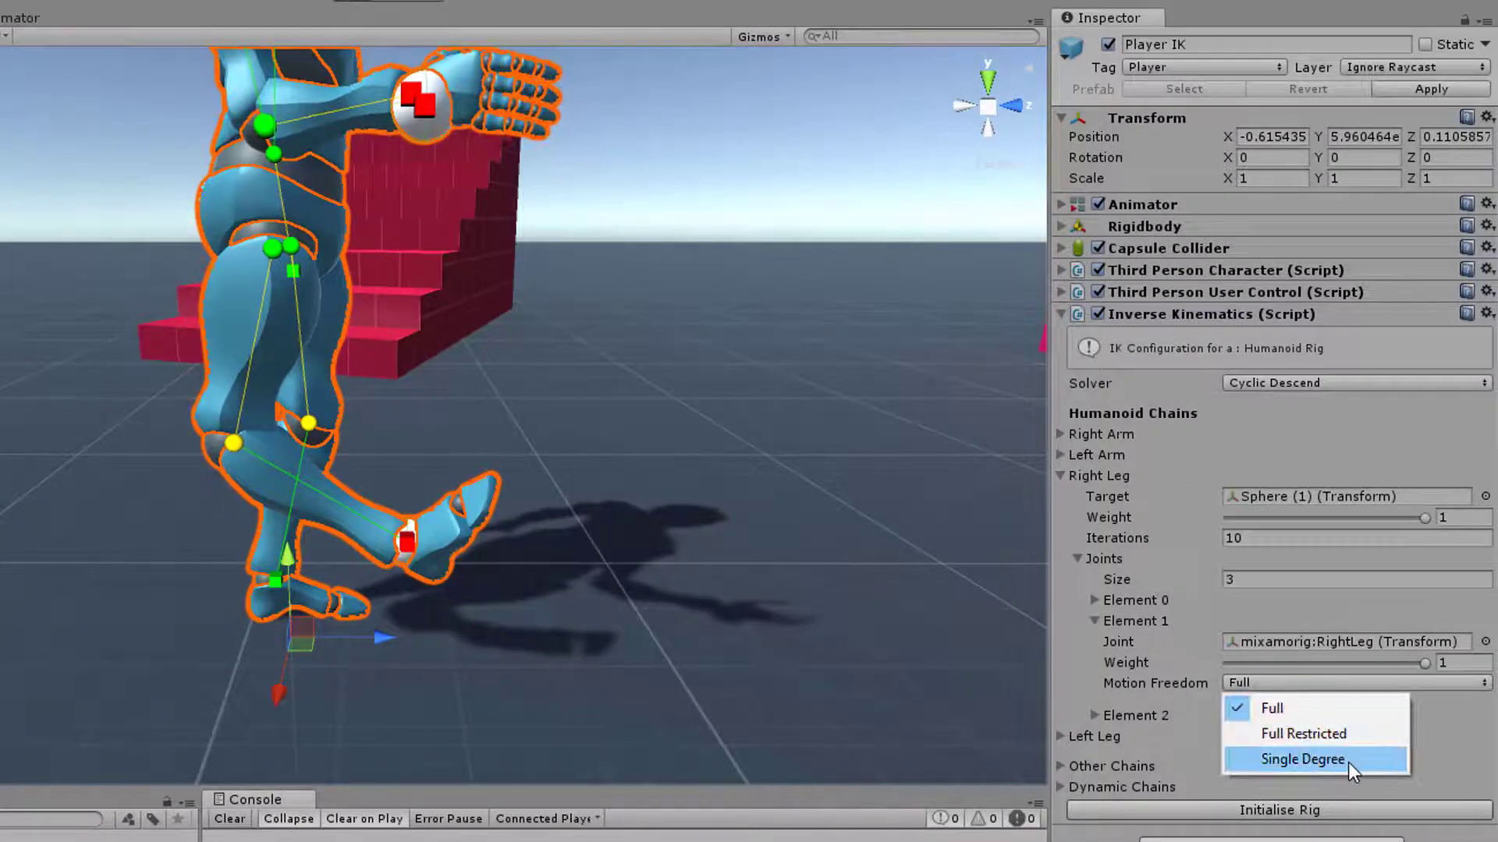
left_click(1317, 760)
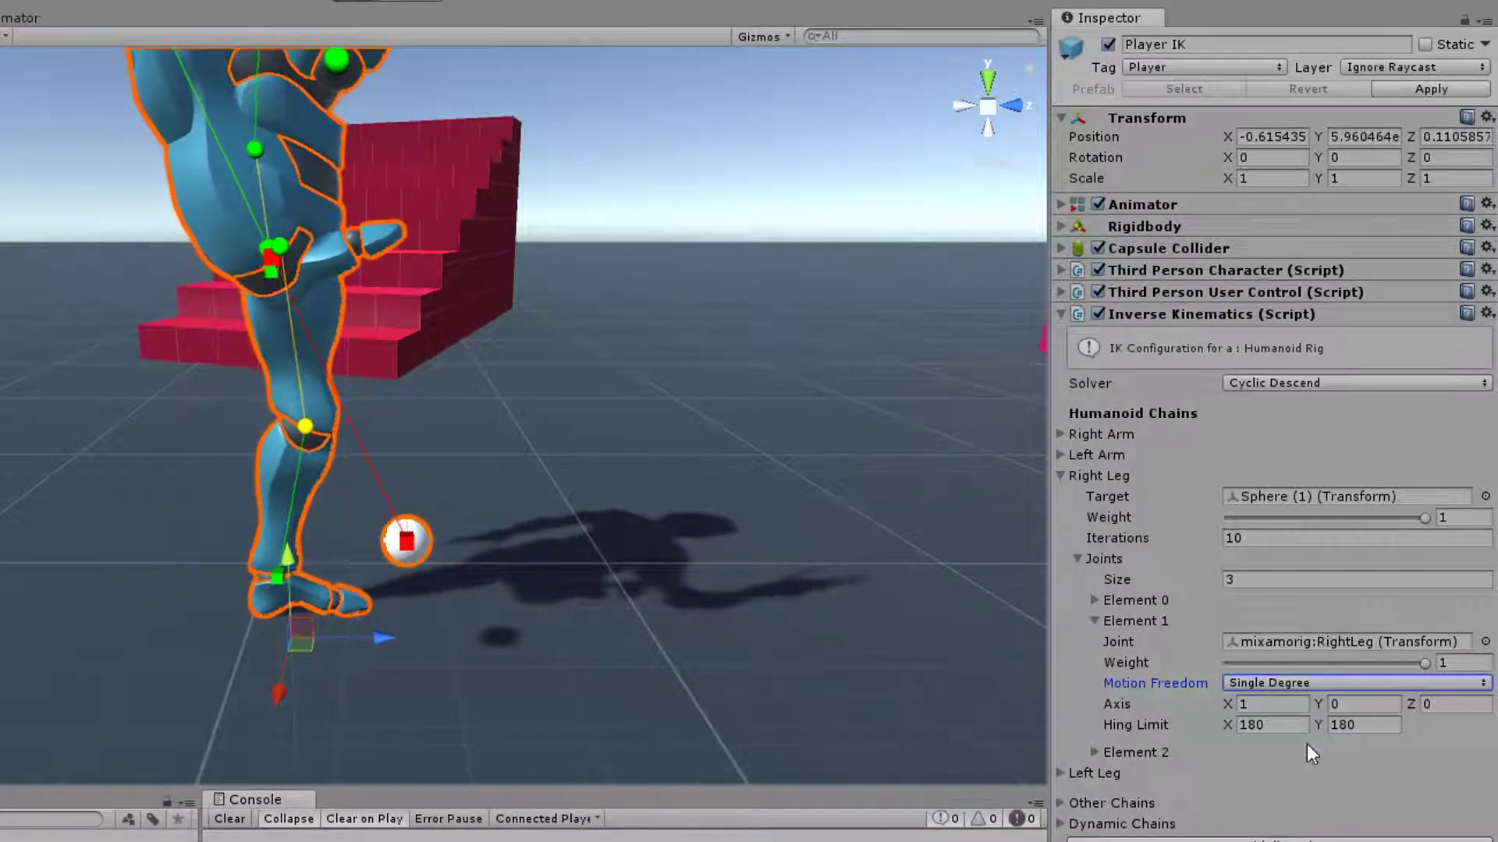
left_click_drag(461, 303, 421, 234, "alt")
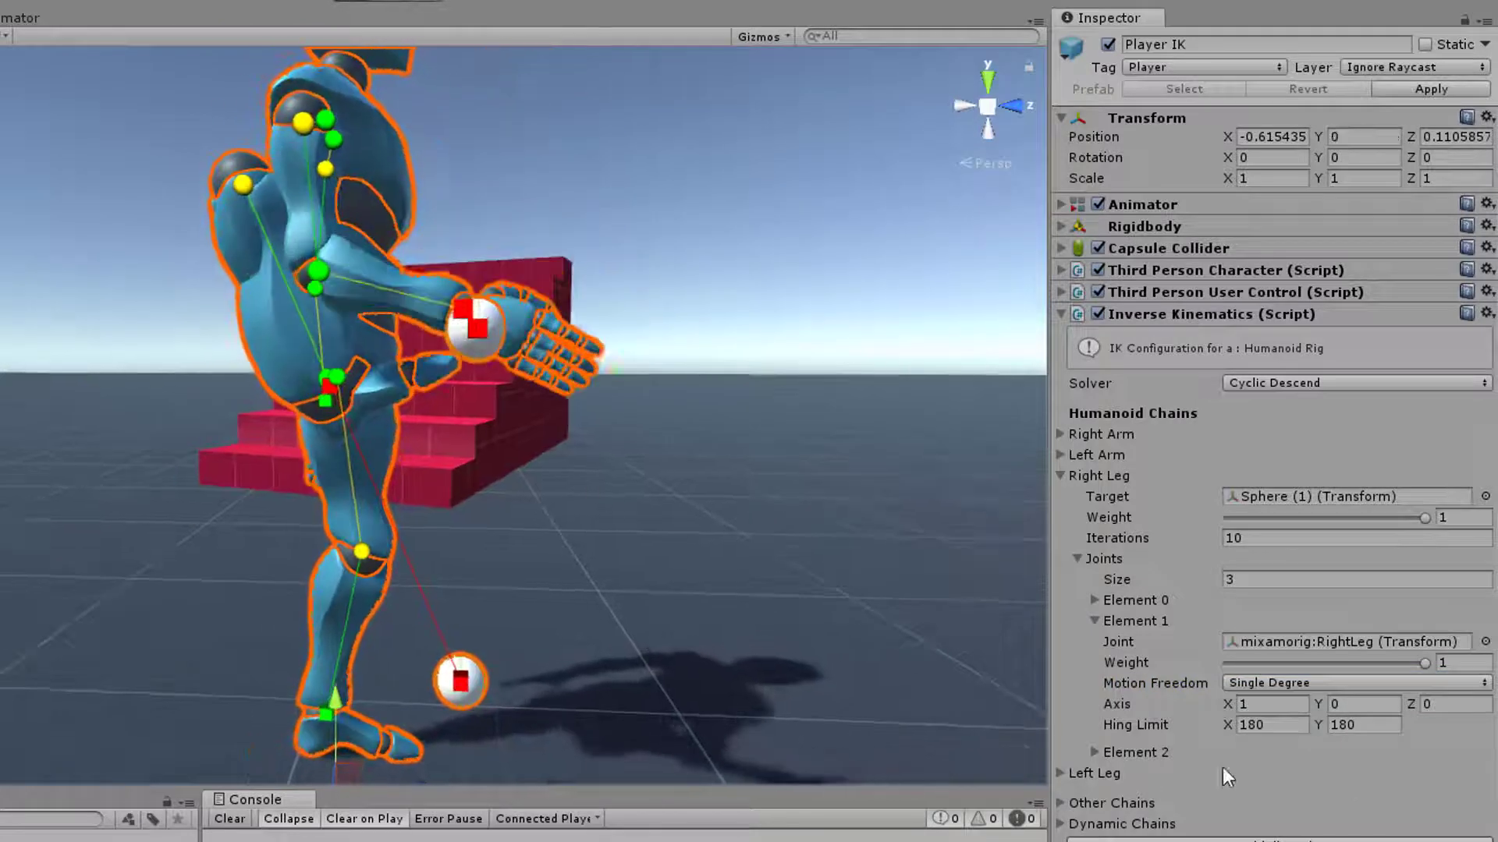
Set the RightLeg joint's Hing Limit to X -130 and Y -20
left_click(1267, 726)
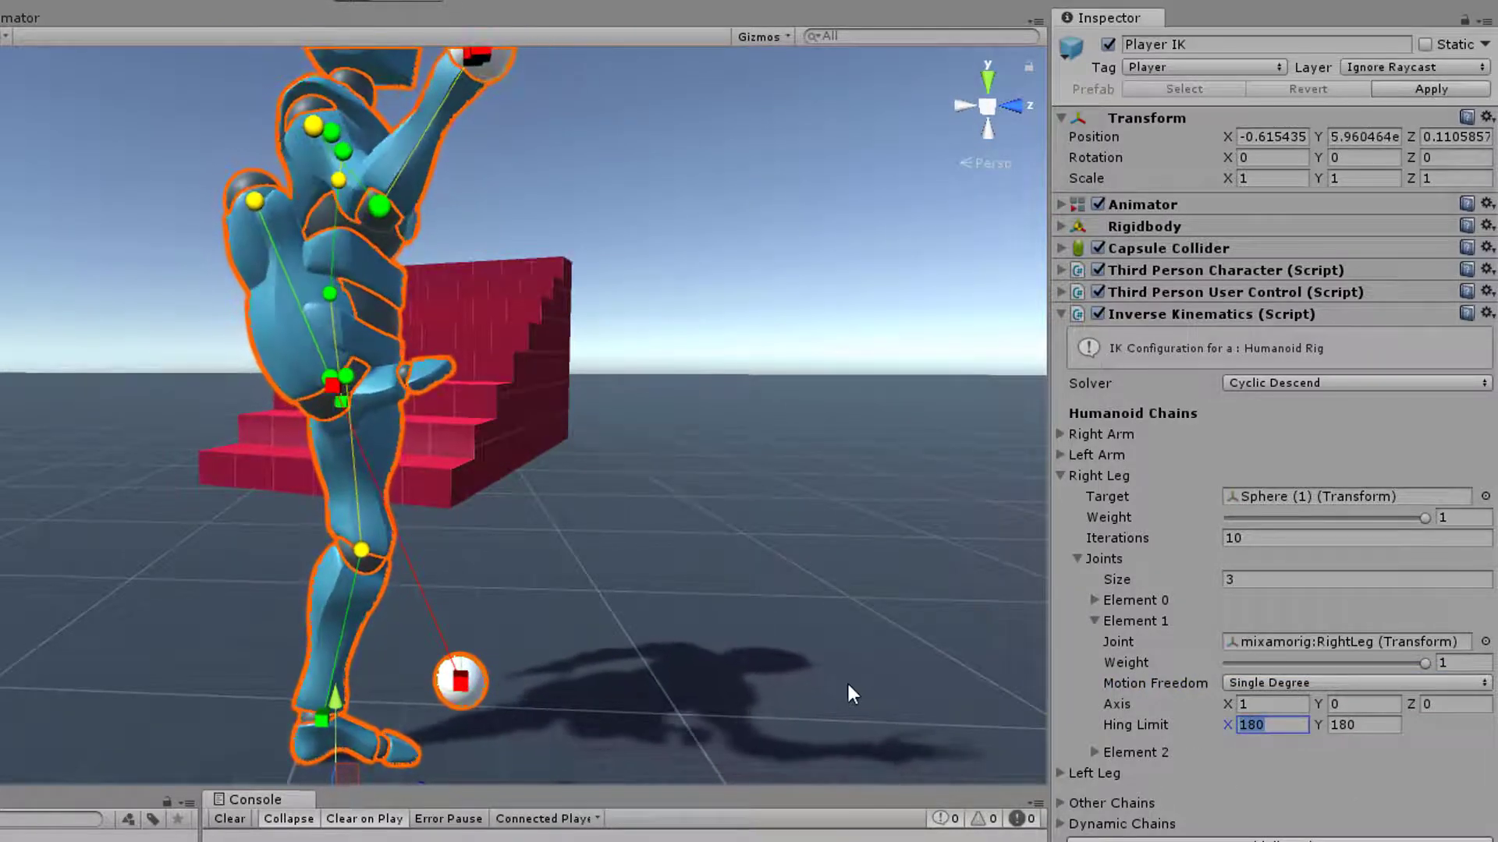
type("-130")
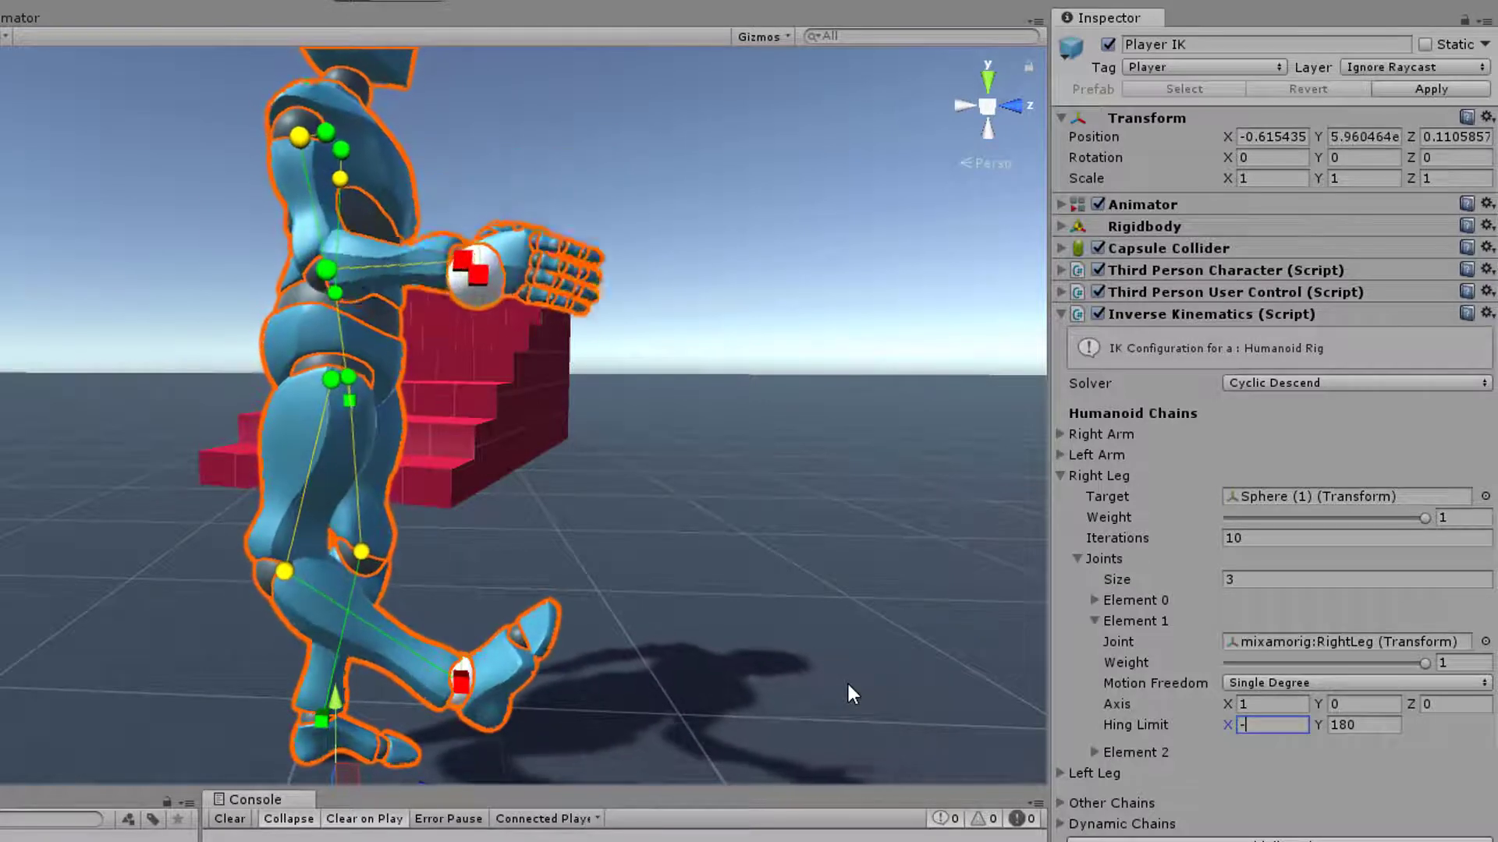
key("Tab")
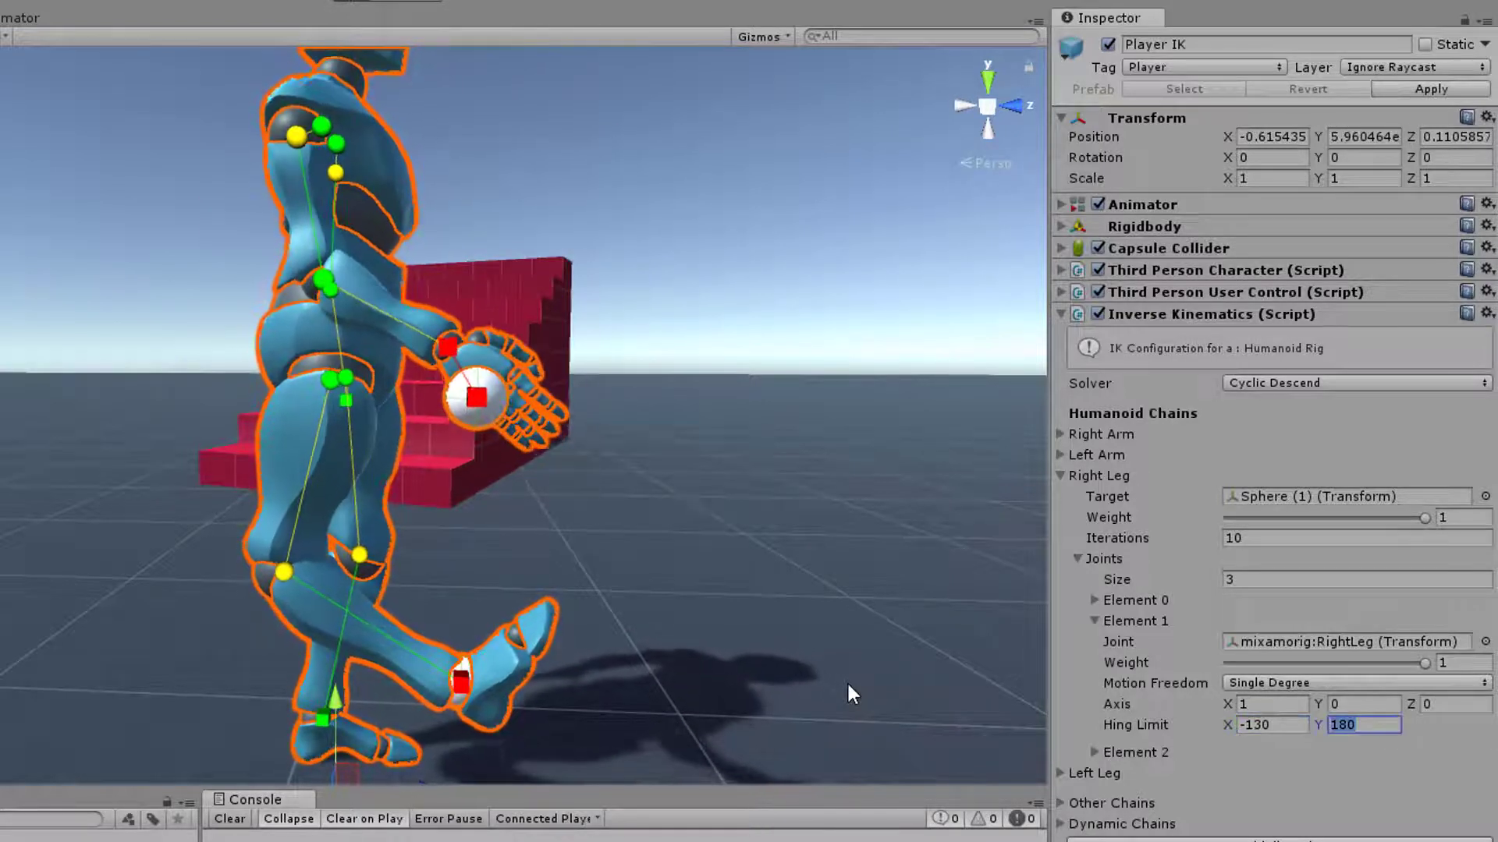
type("-20")
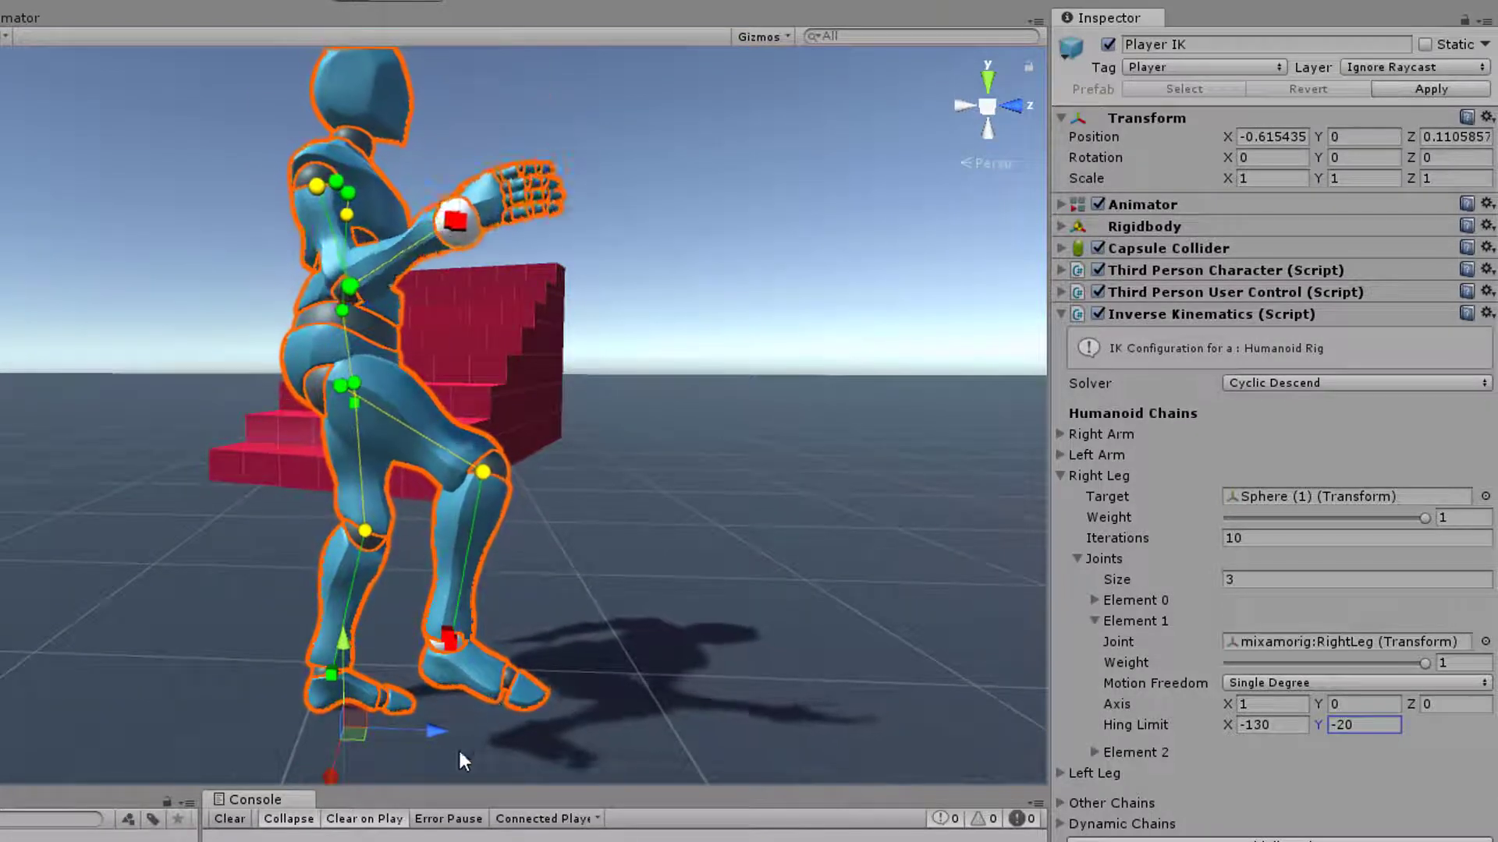
Move the Sphere (1) leg target to about Y 0.242 and Z 0.129, working in the orthographic Right view
left_click(2, 687)
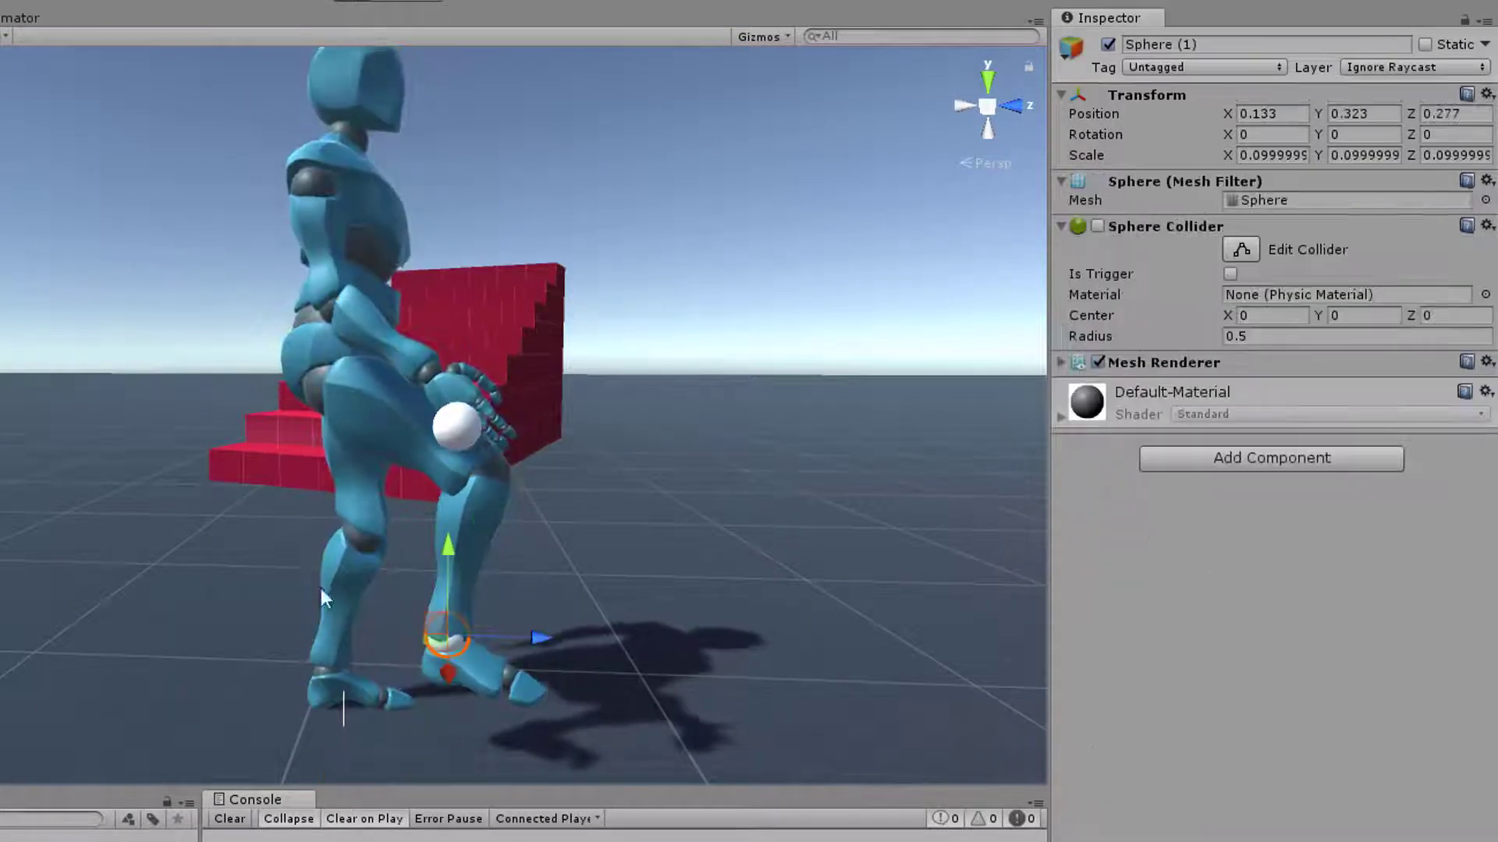
left_click(1010, 111)
left_click(1009, 111)
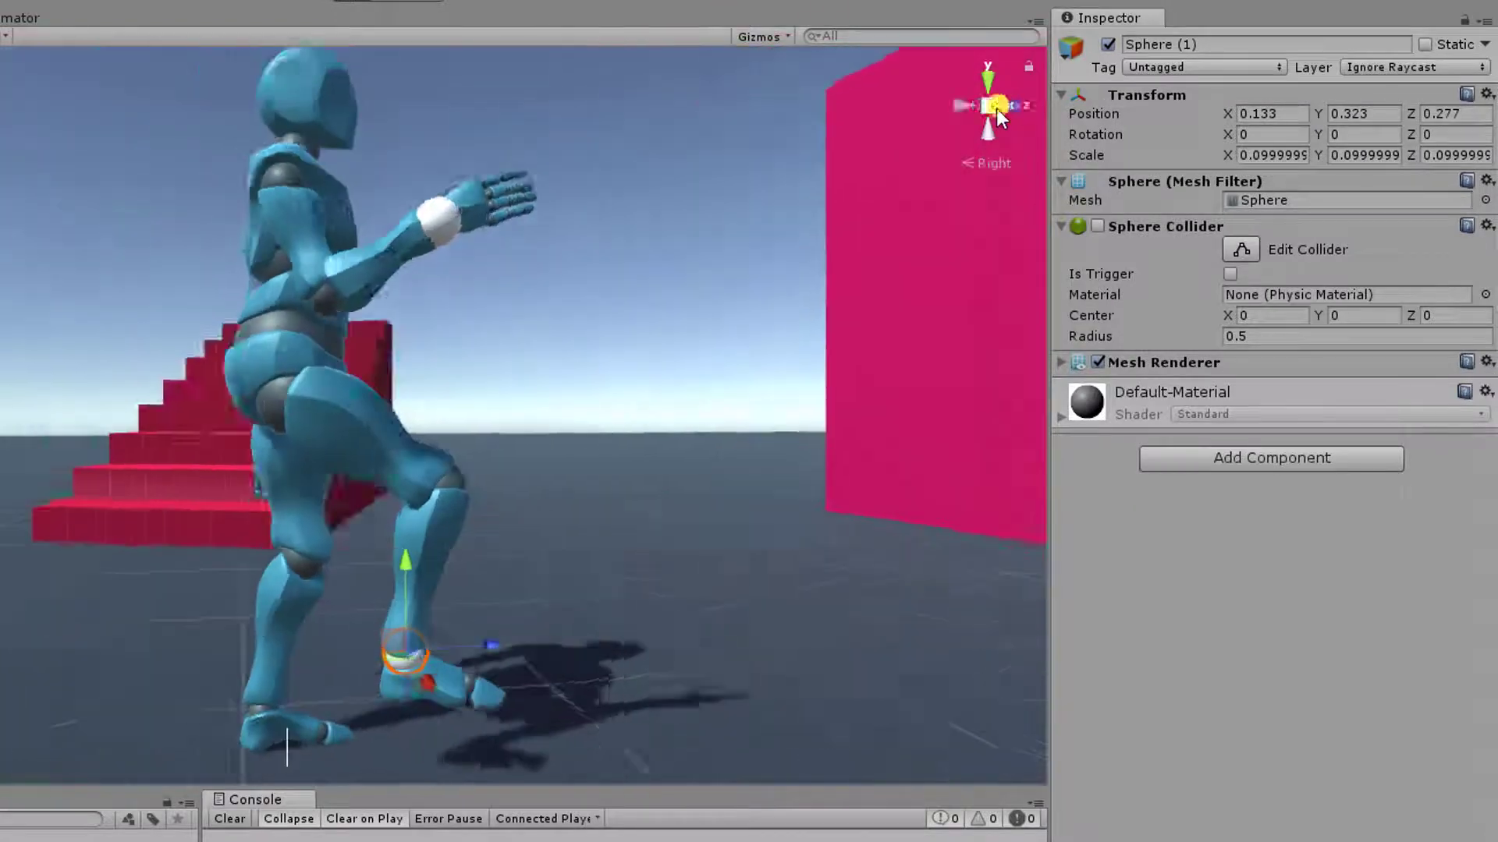
left_click(994, 109)
scroll(546, 609, "down", 5)
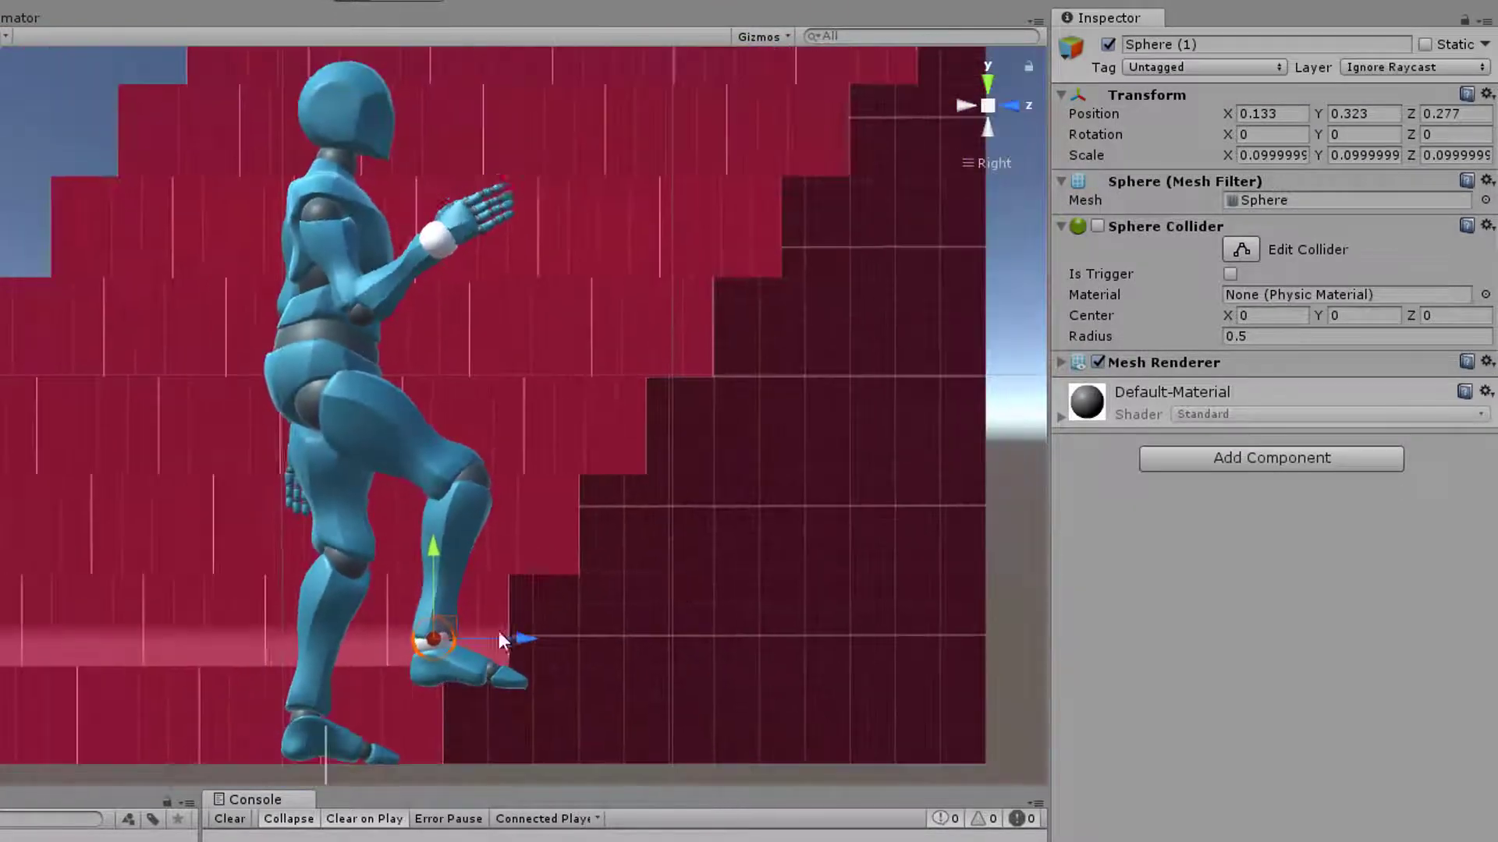
left_click_drag(312, 608, 382, 624)
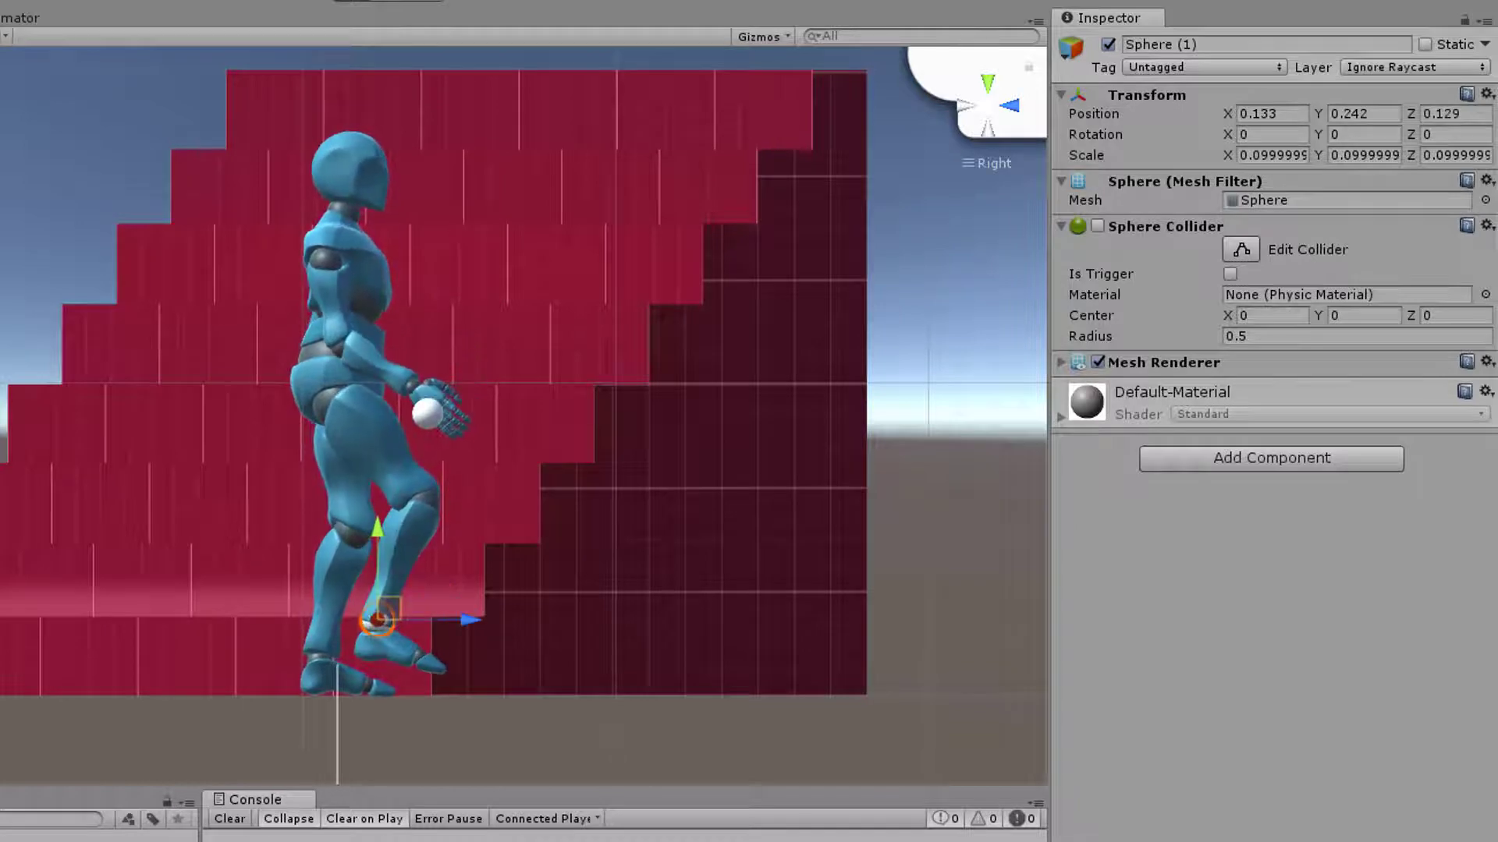
Select Player IK and try a Hing Limit Y of 40 on the RightLeg joint
left_click(1, 234)
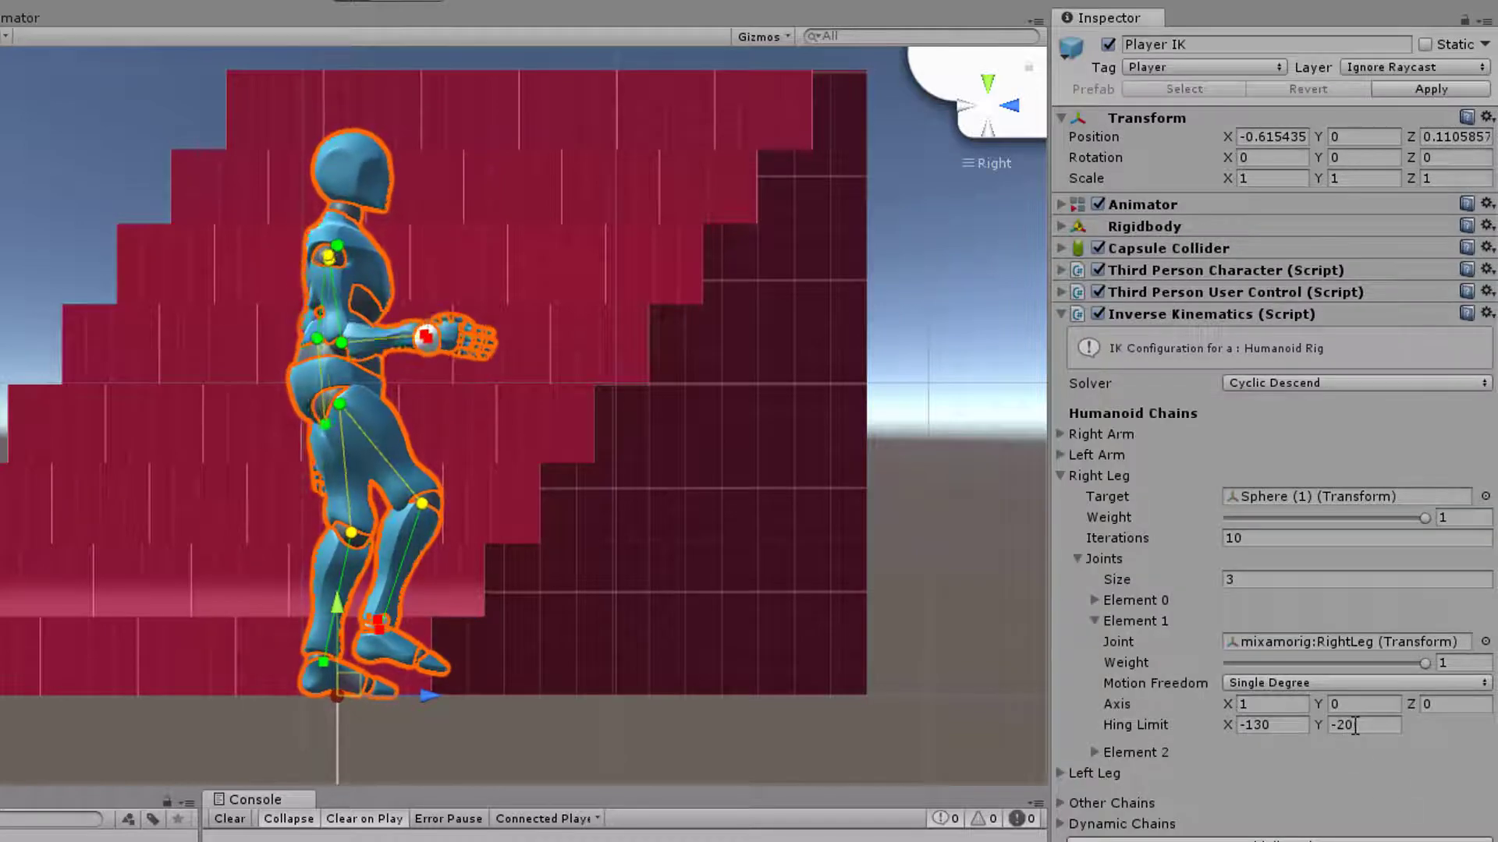
left_click(1381, 727)
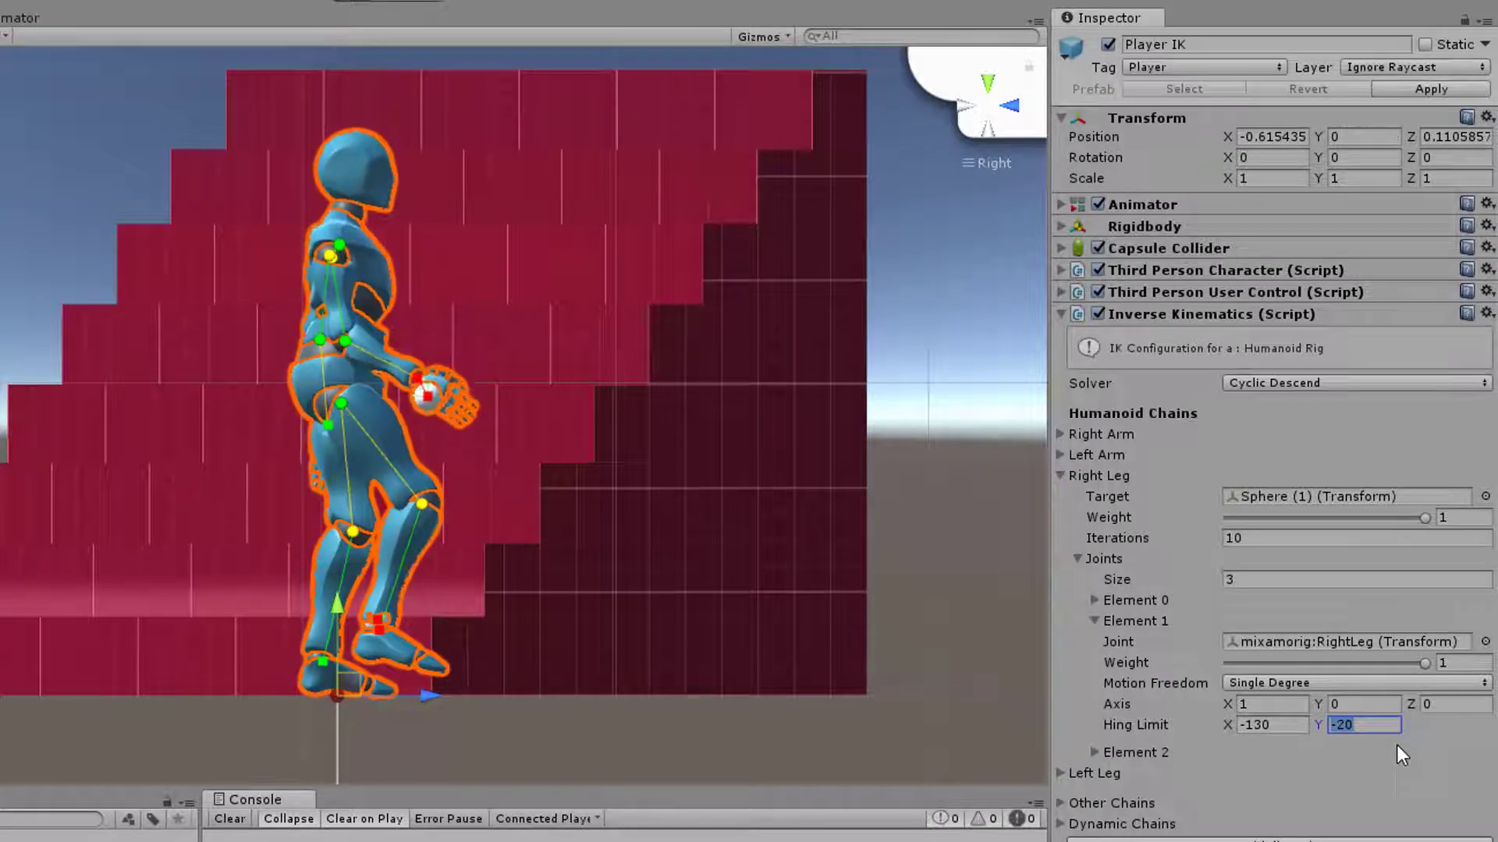
type("40")
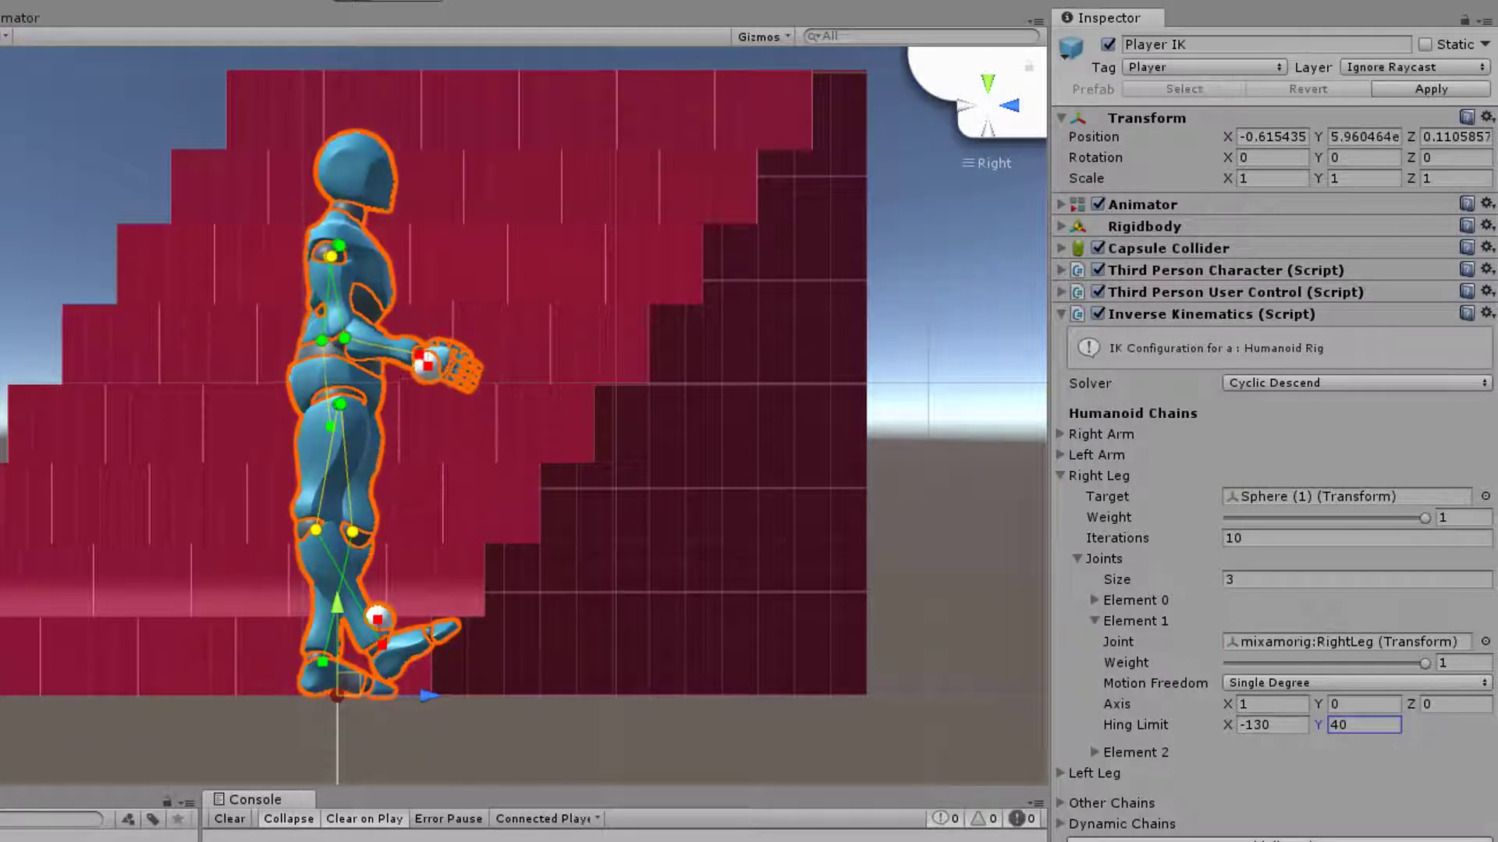
Select the Sphere (1) leg target and try it behind the leg at about Y 0.22 and Z -0.097
key("ctrl+shift+n")
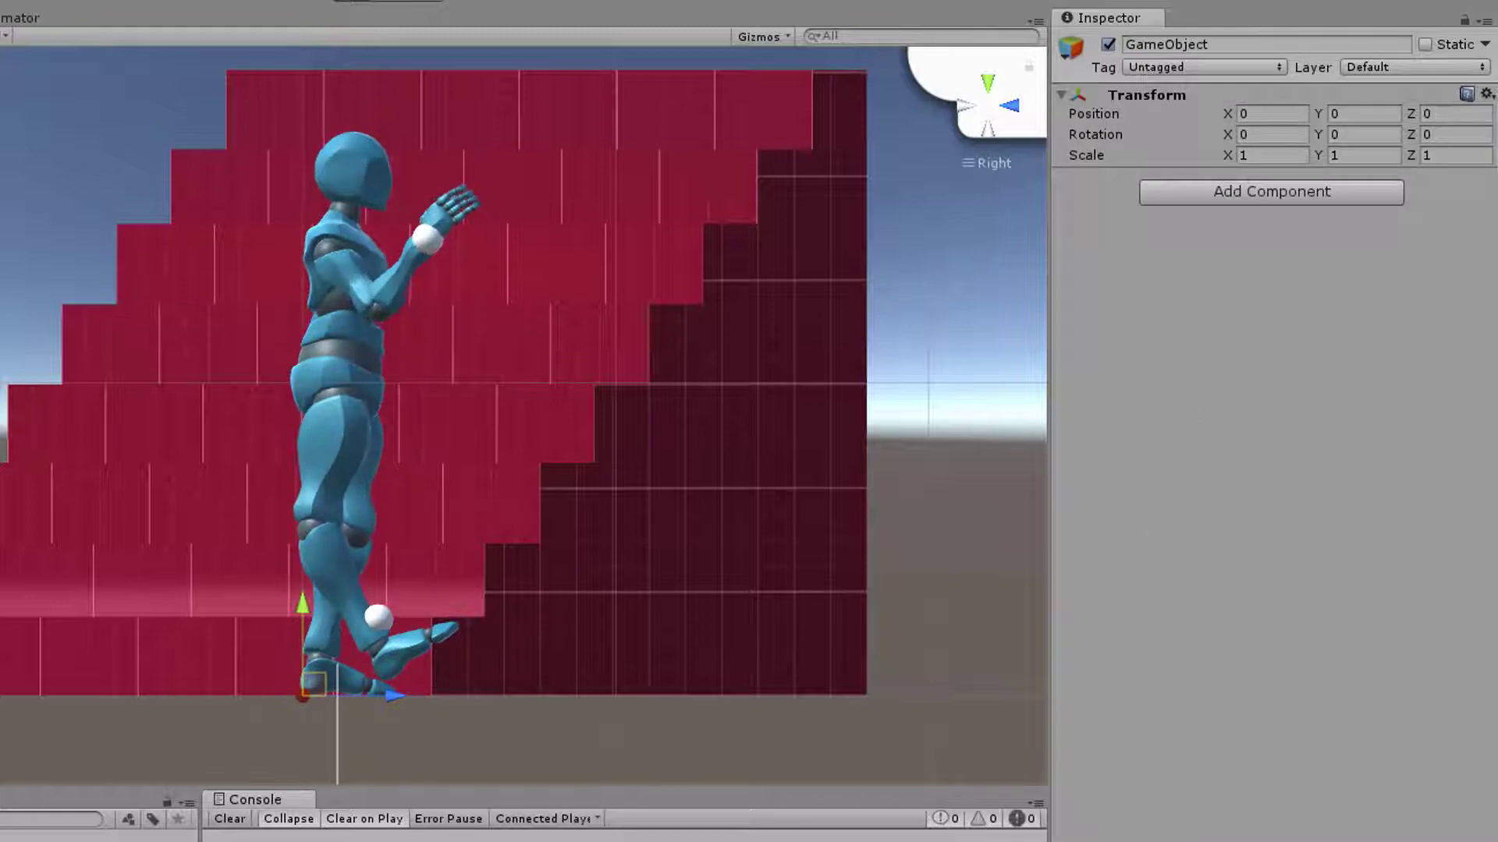
left_click(378, 618)
left_click(428, 316)
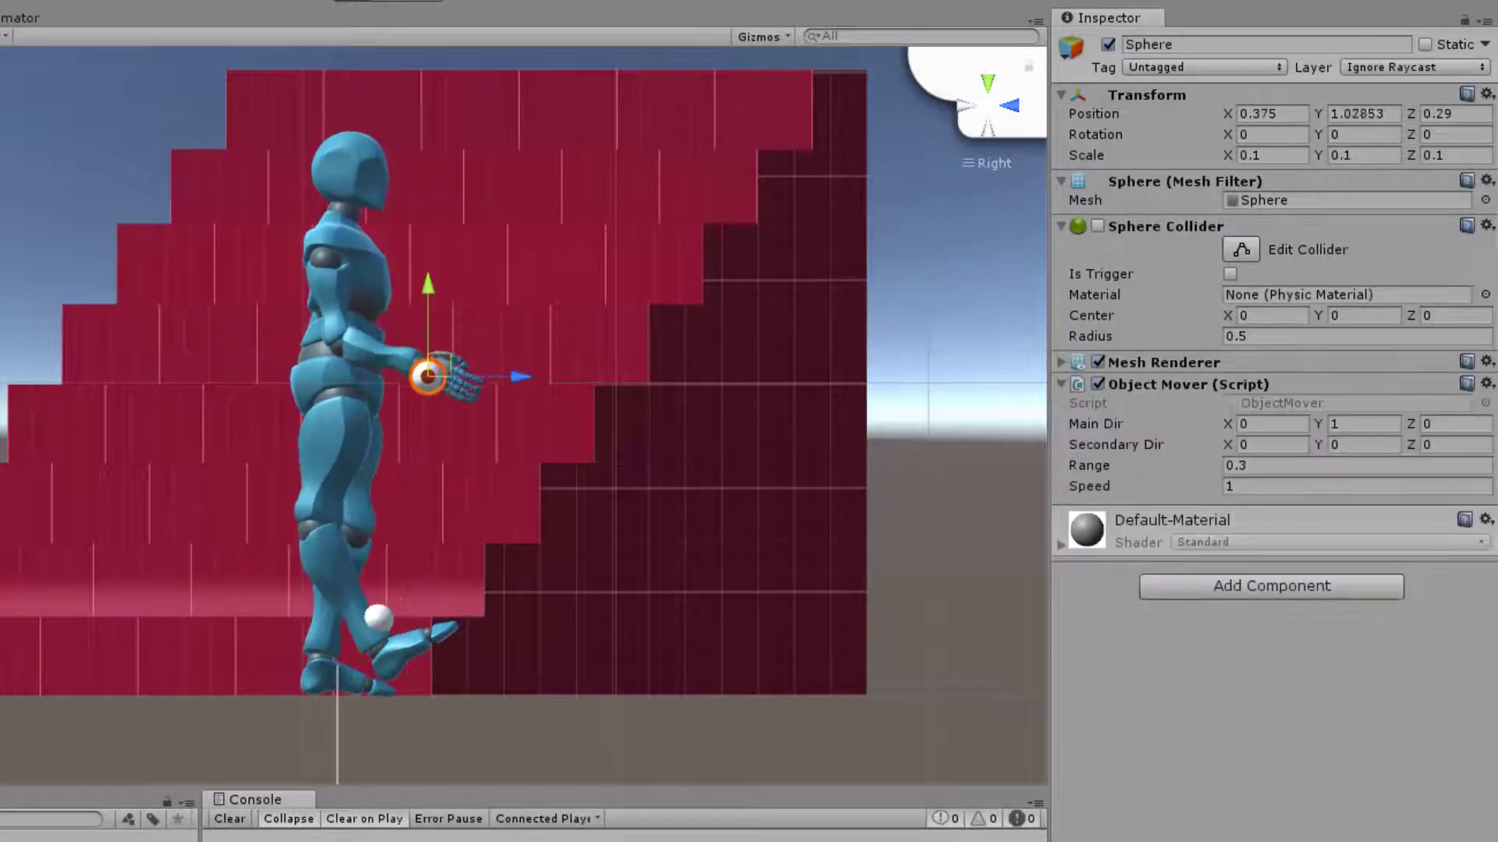
left_click(379, 618)
left_click_drag(391, 610, 307, 586)
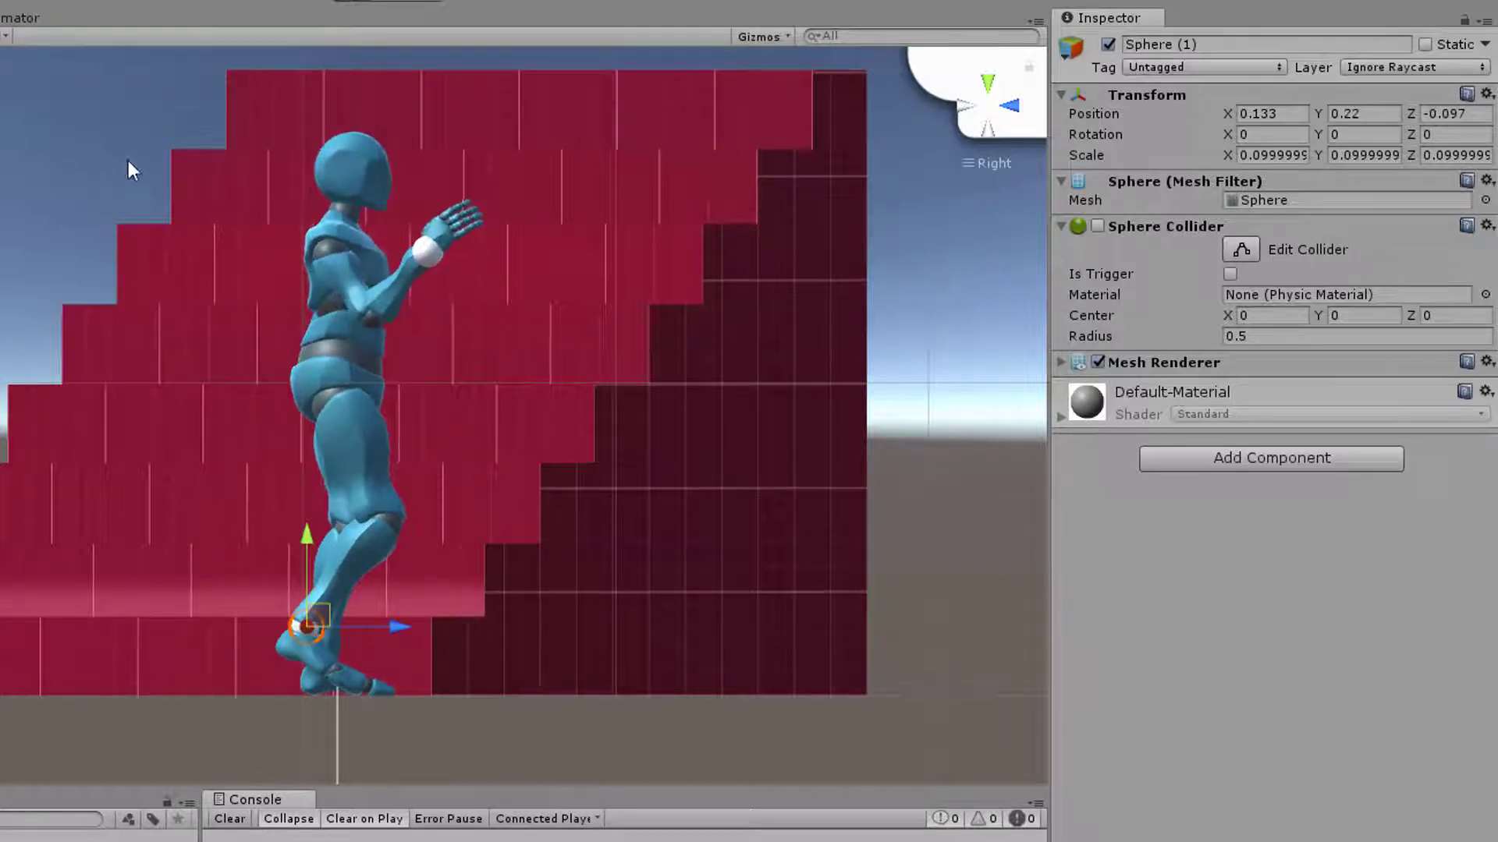
Exit play mode and set the RightLeg joint's Motion Freedom to Full Restricted
left_click(352, 0)
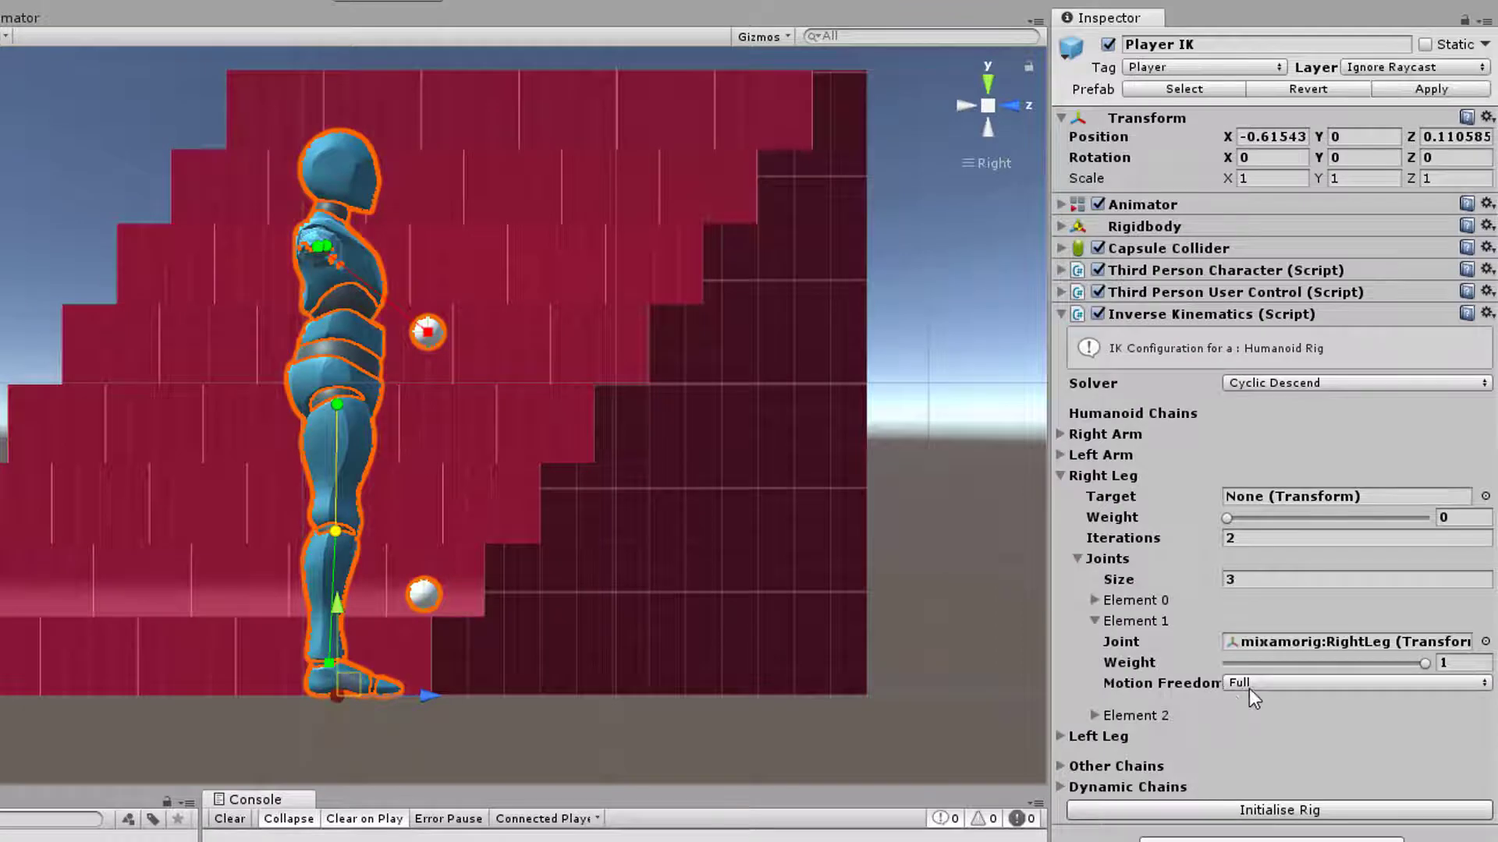
left_click(1248, 683)
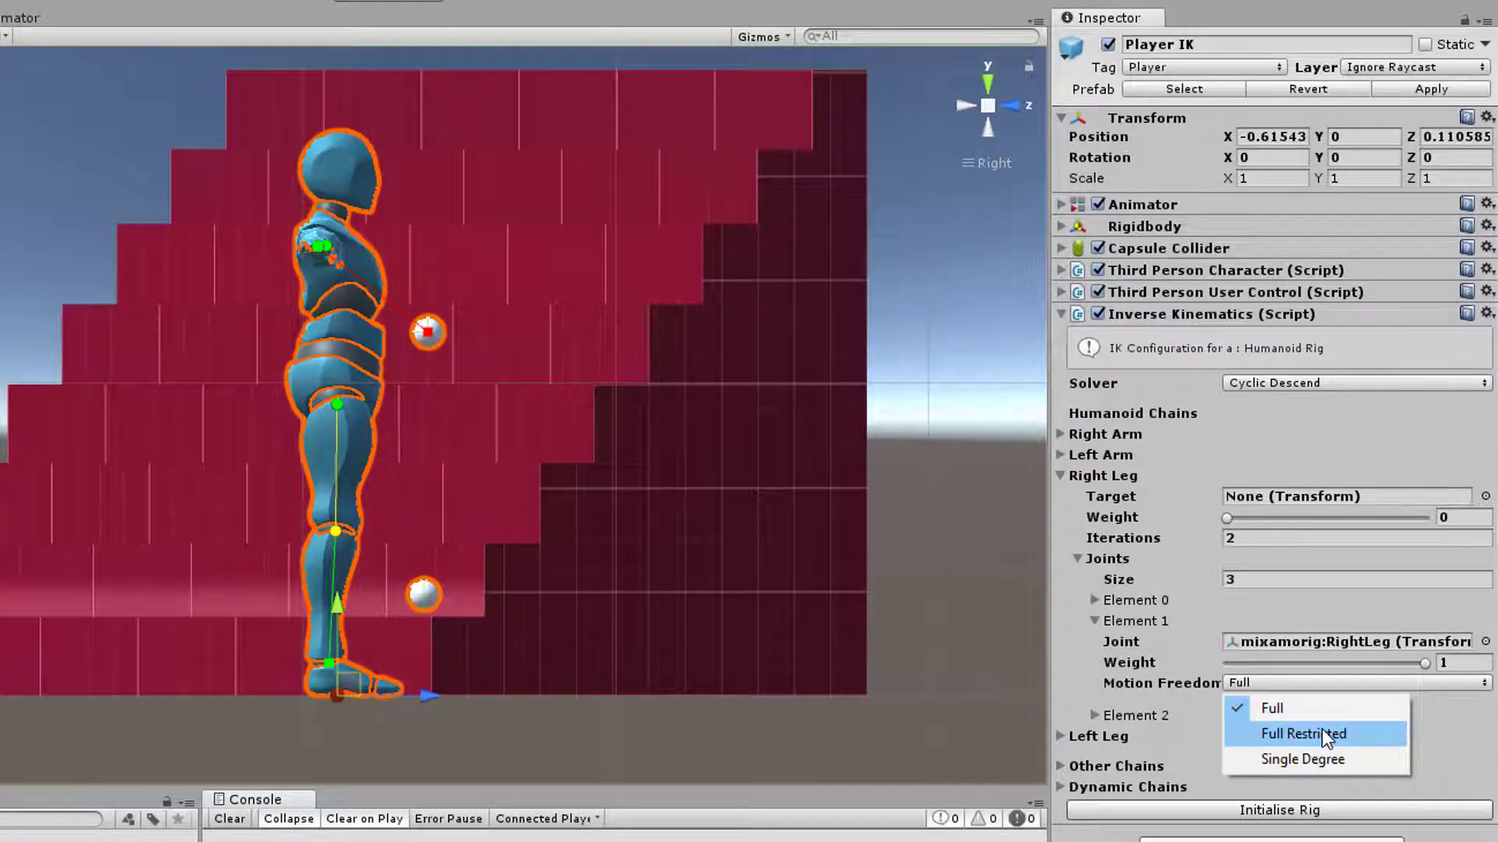
left_click(1325, 735)
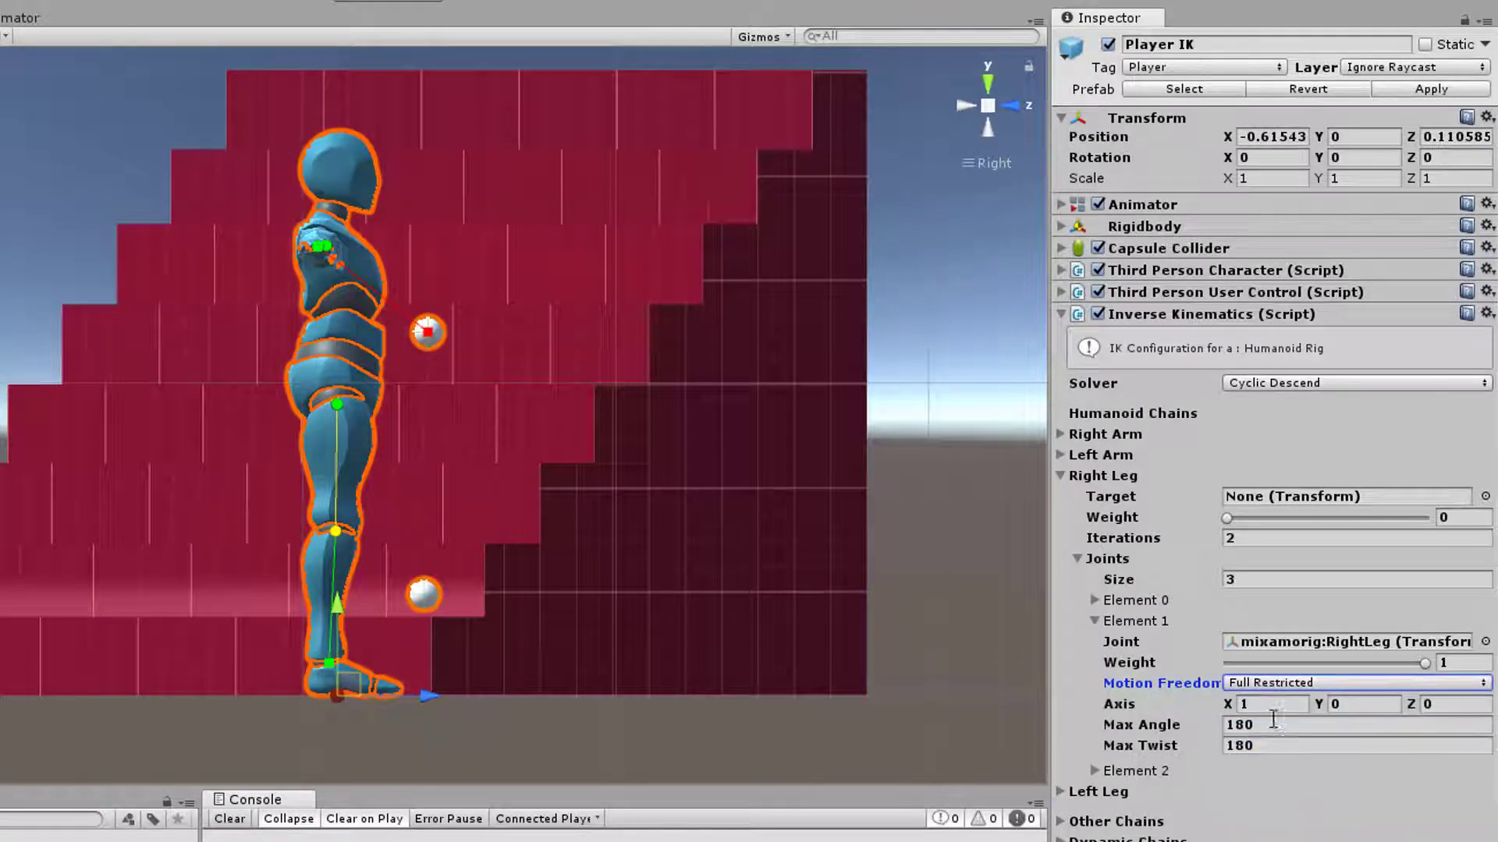
Check the RightLeg bone's local axes in the scene, then set its joint Axis on Player IK to X 0, Y 1
scroll(627, 569, "up", 3)
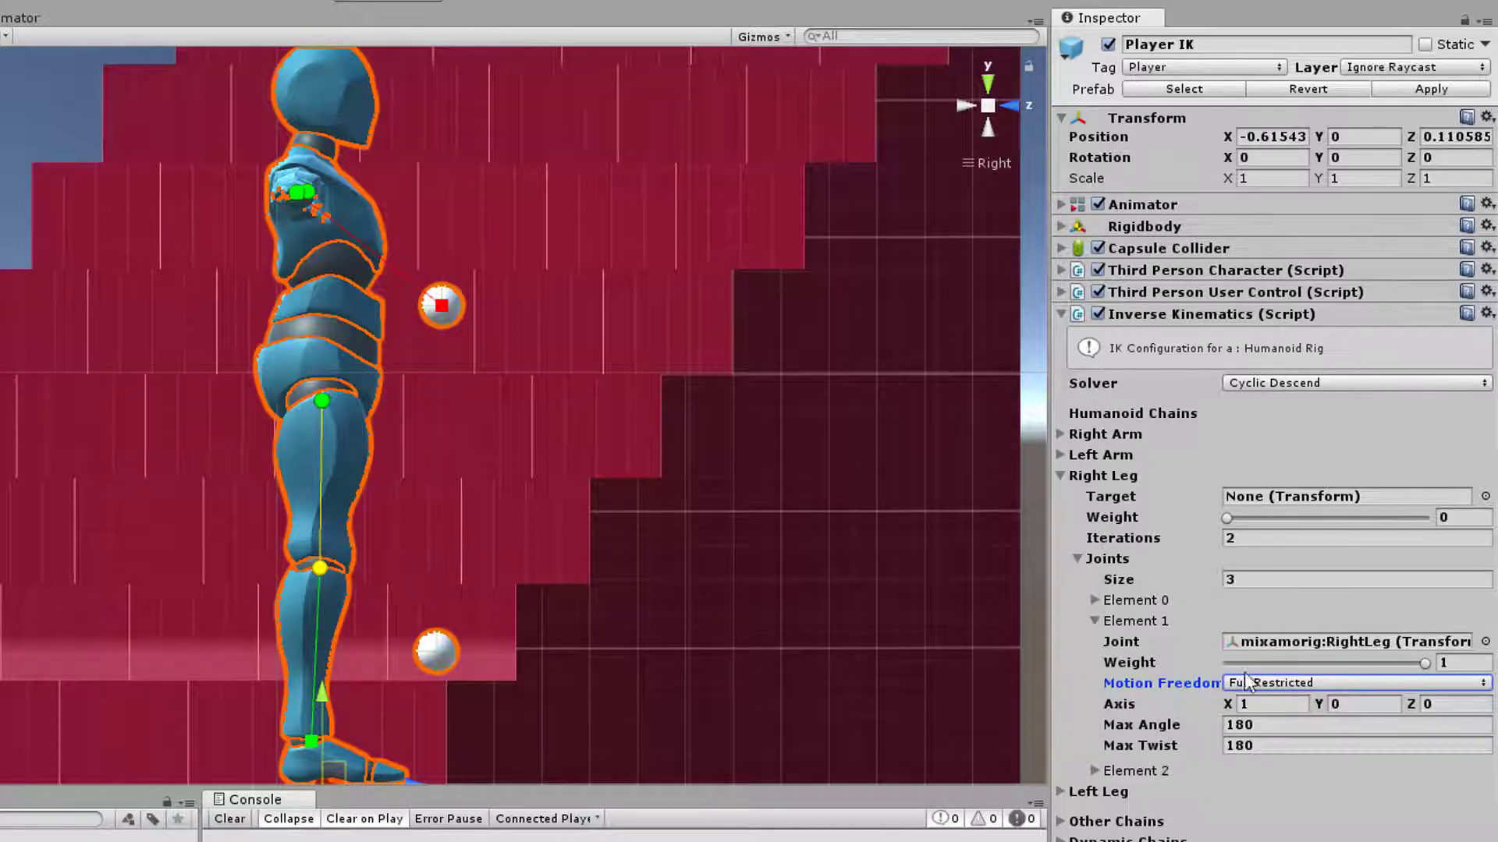
left_click(1350, 641)
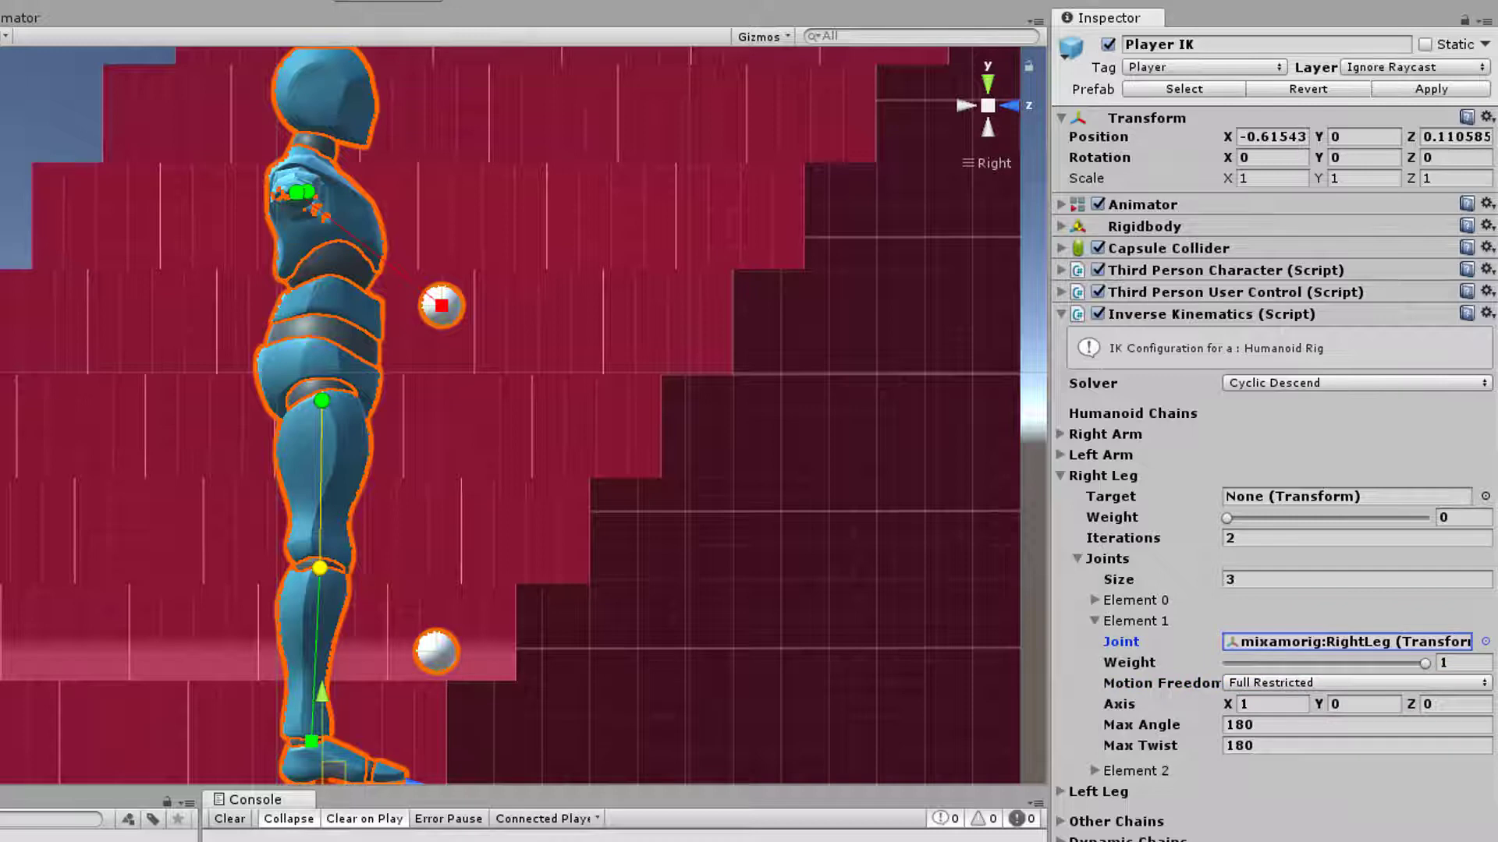
scroll(291, 622, "up", 3)
left_click_drag(464, 635, 250, 630, "alt")
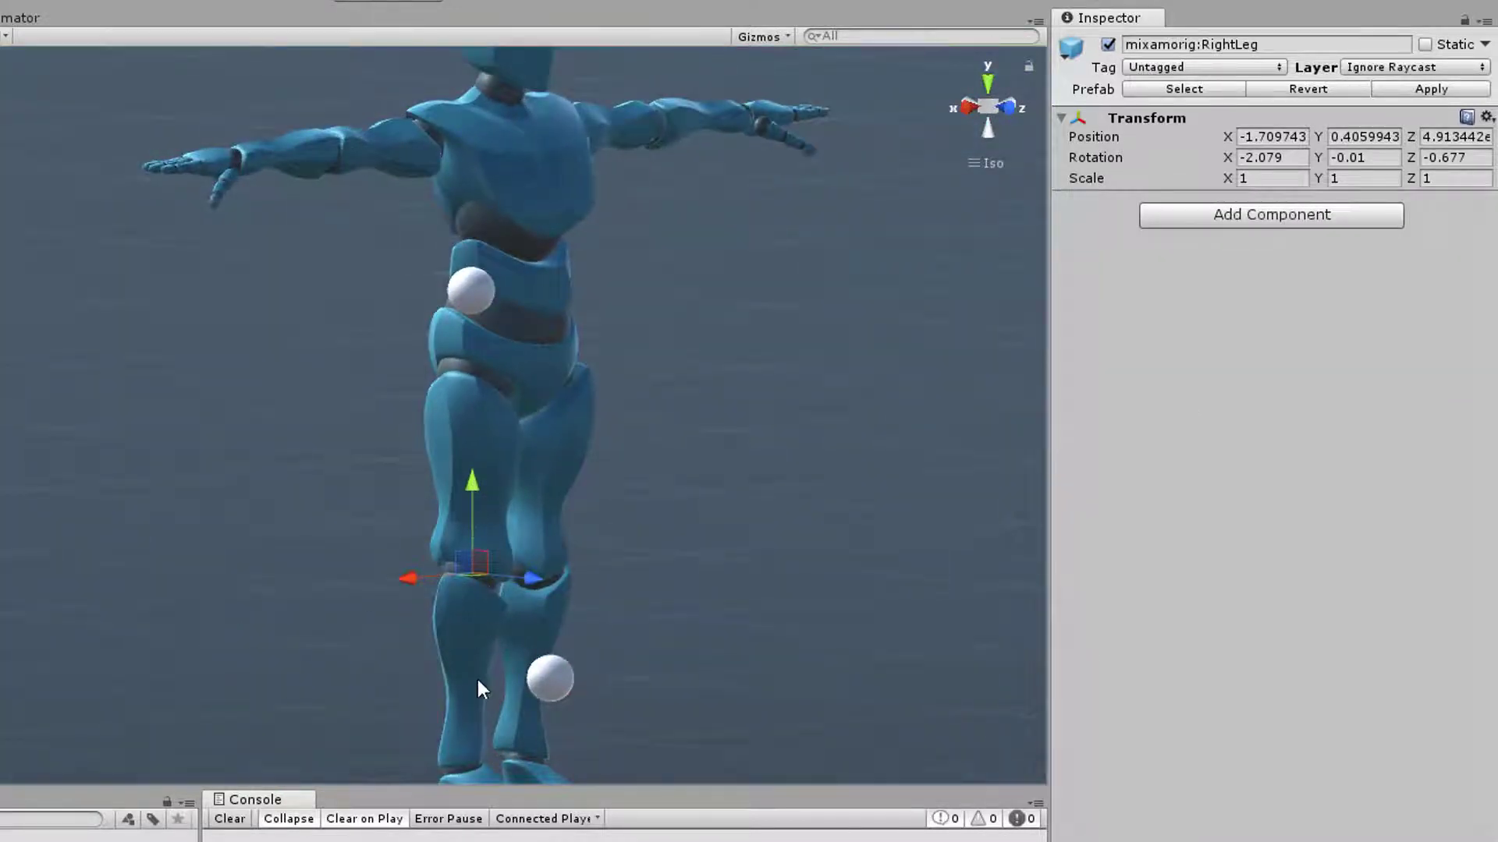
scroll(494, 718, "down", 2)
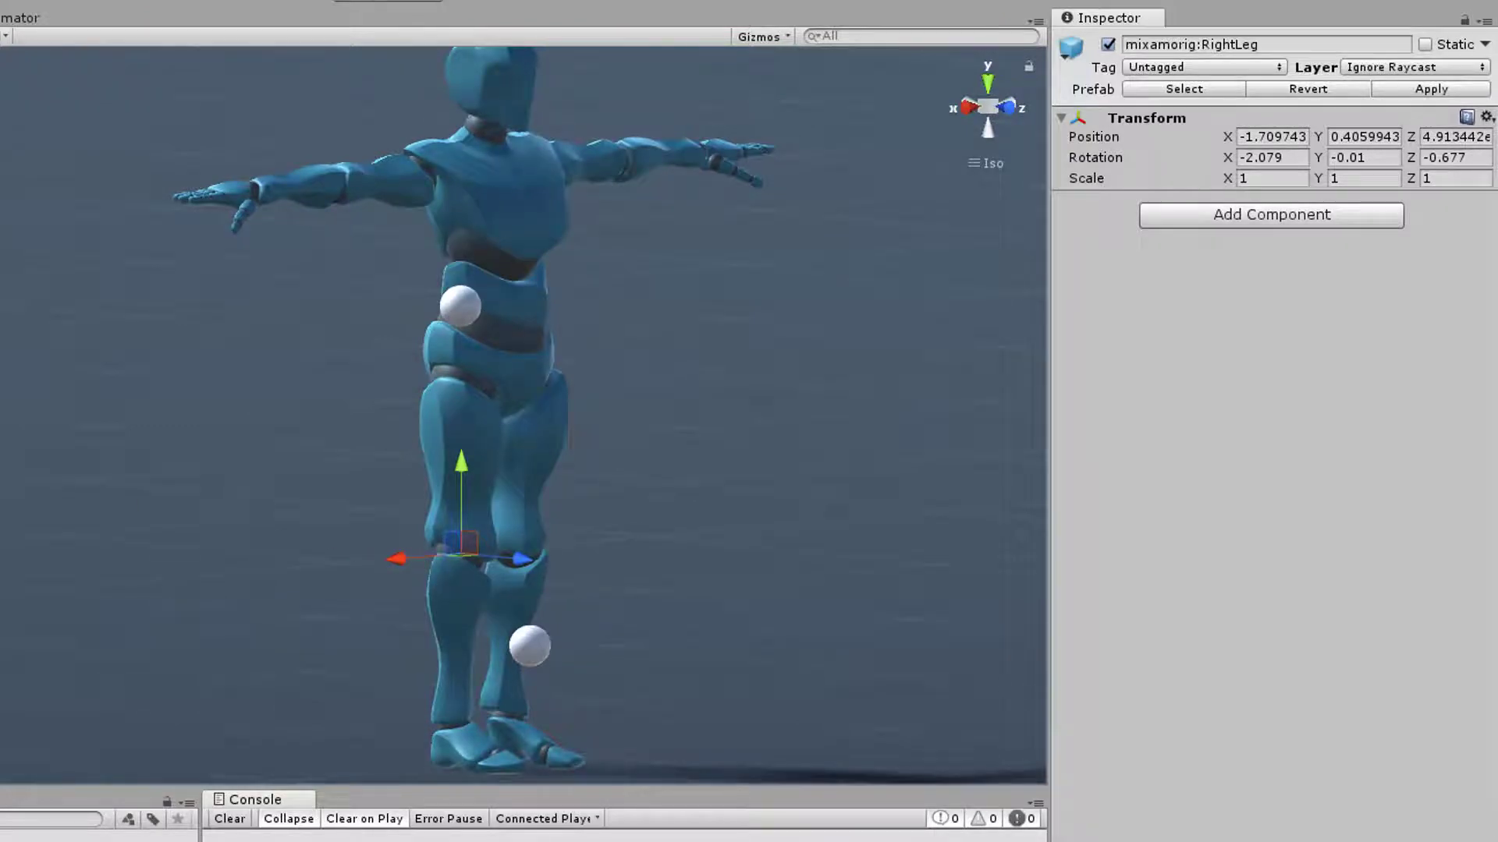
left_click(1, 468)
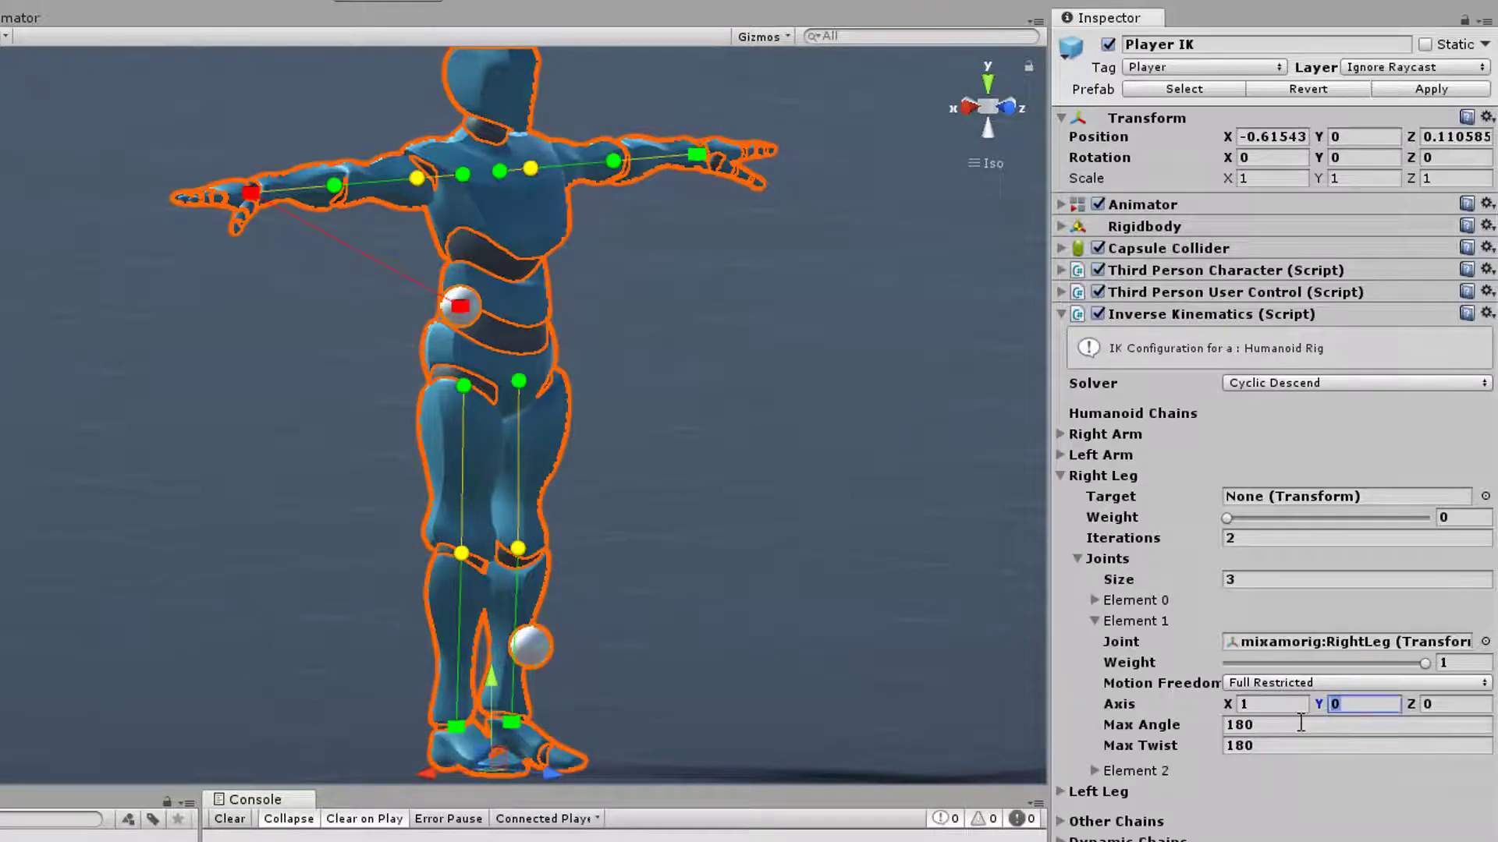
type("1")
left_click(1287, 704)
Set the RightLeg joint's Max Angle to 30 and Max Twist to 0
left_click(1266, 726)
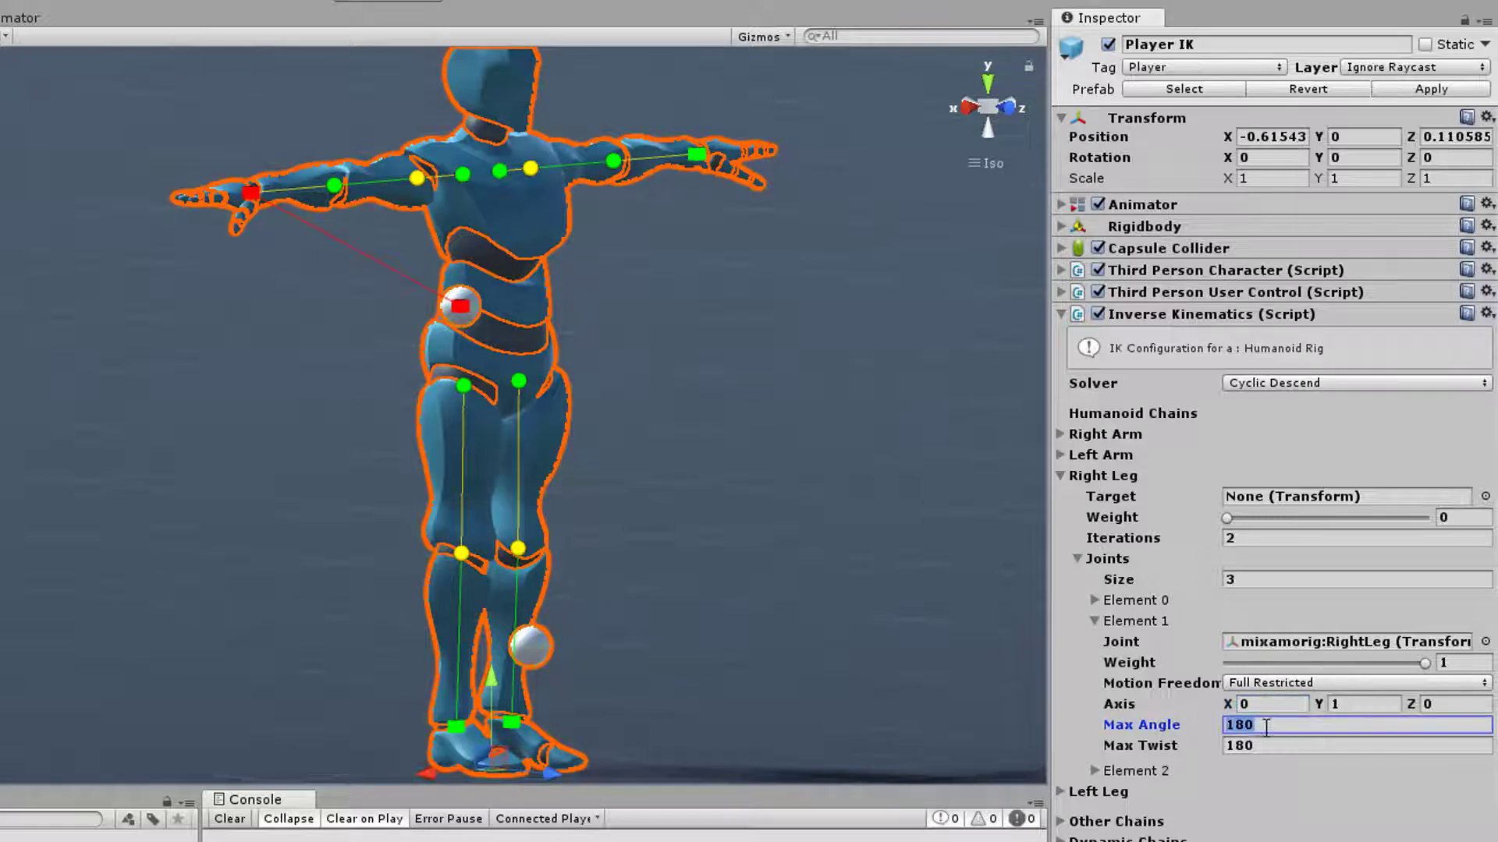
type("30")
key("Tab")
type("0")
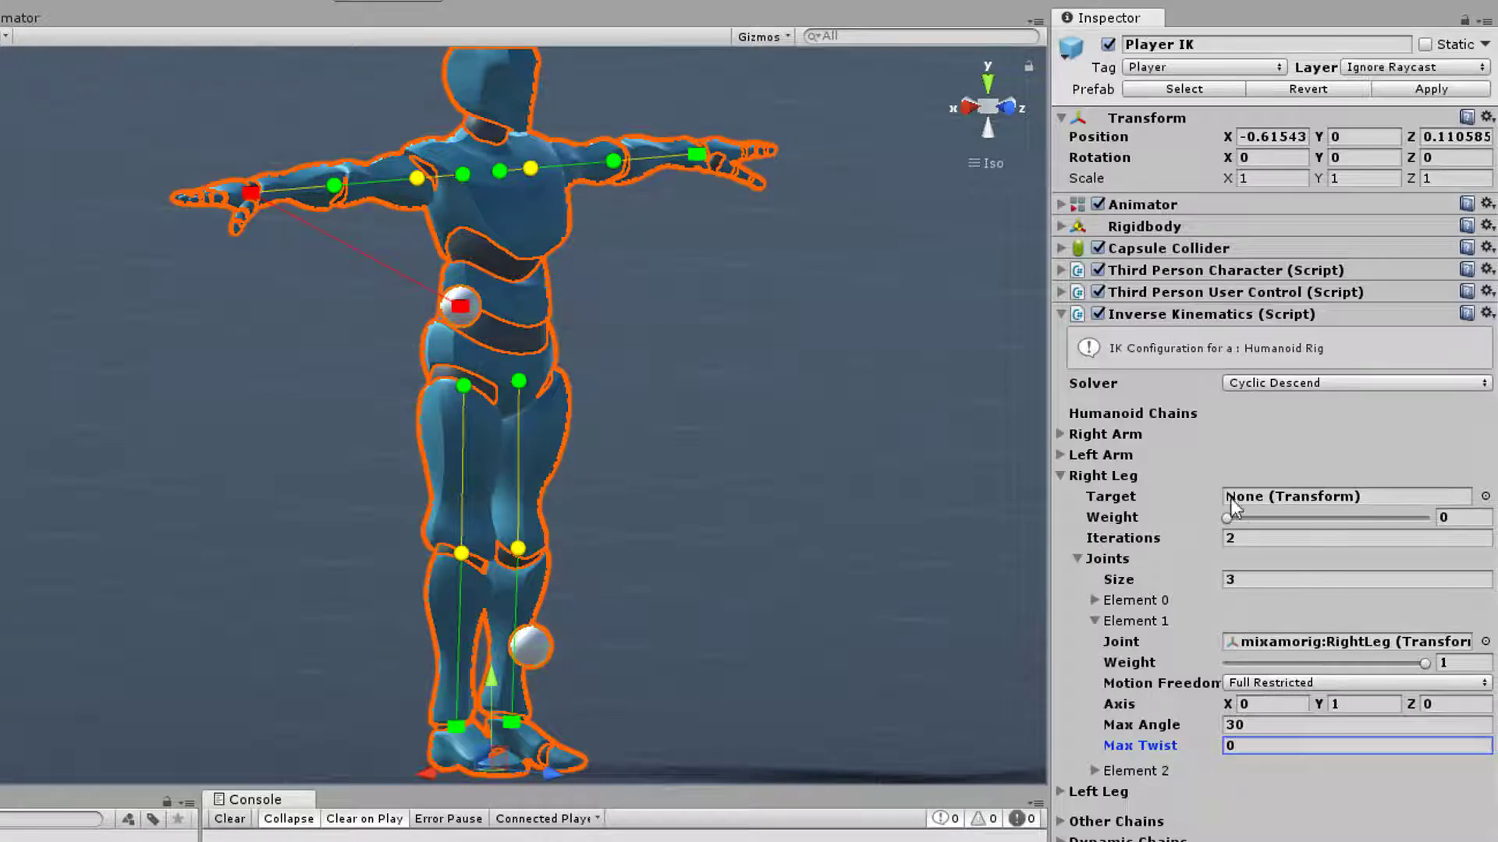
Disable Player IK's Animator and set the RightUpLeg joint's weight to 0
left_click(1097, 204)
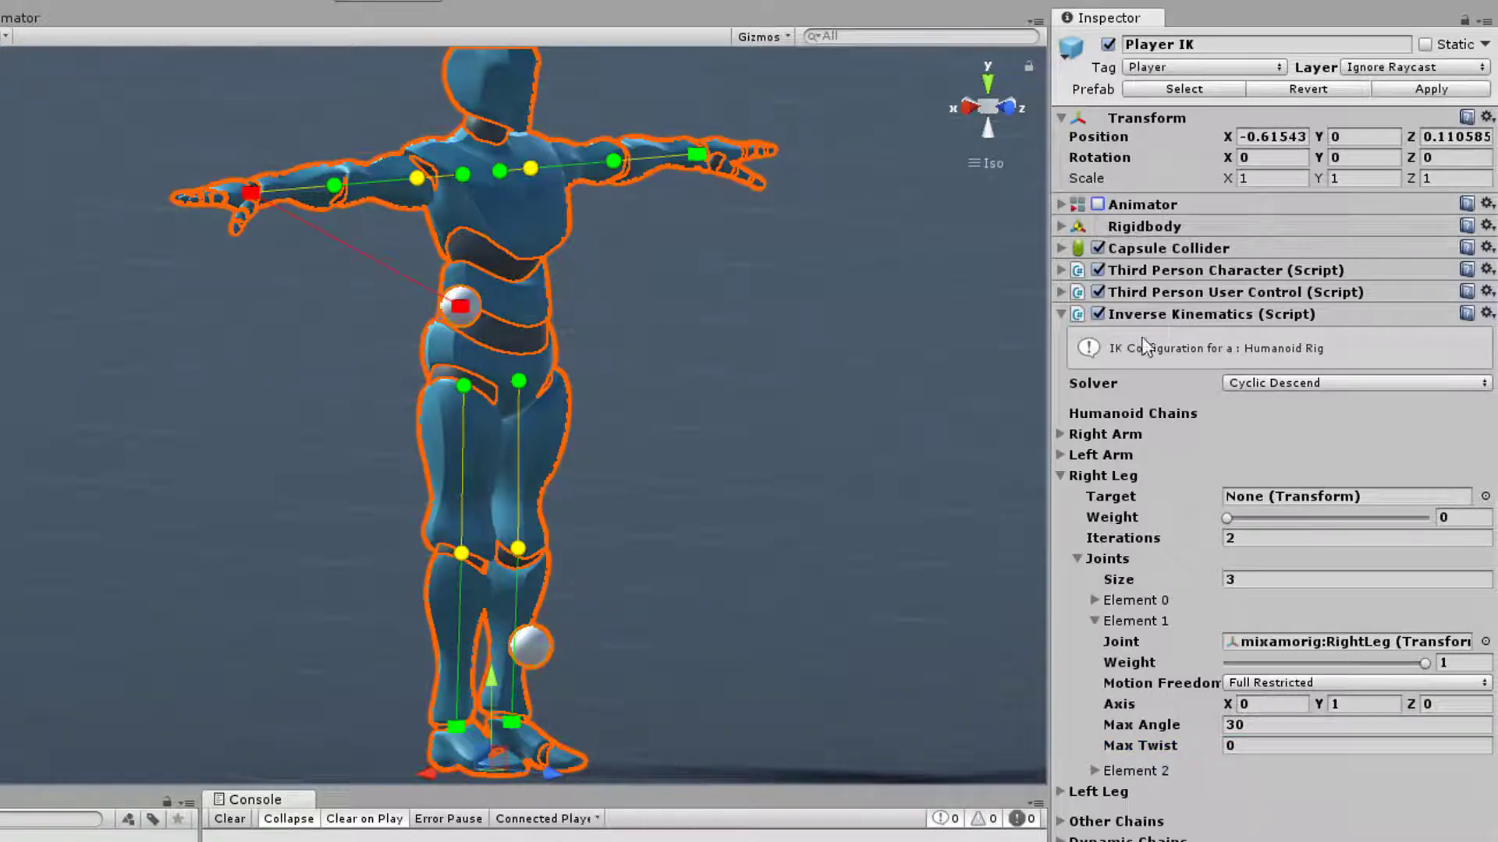
left_click(1094, 600)
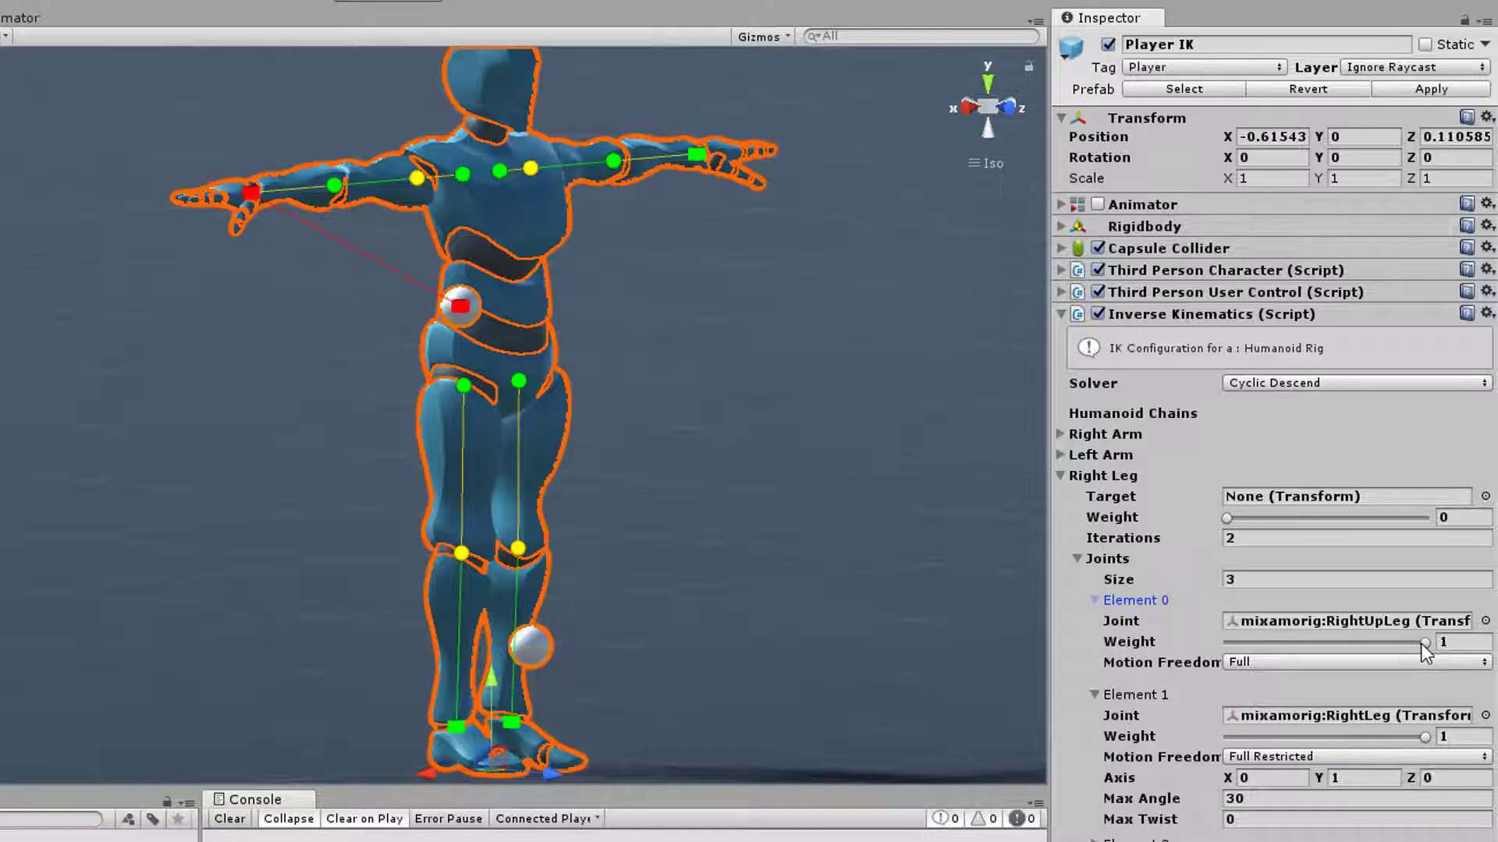
left_click_drag(1420, 643, 1204, 647)
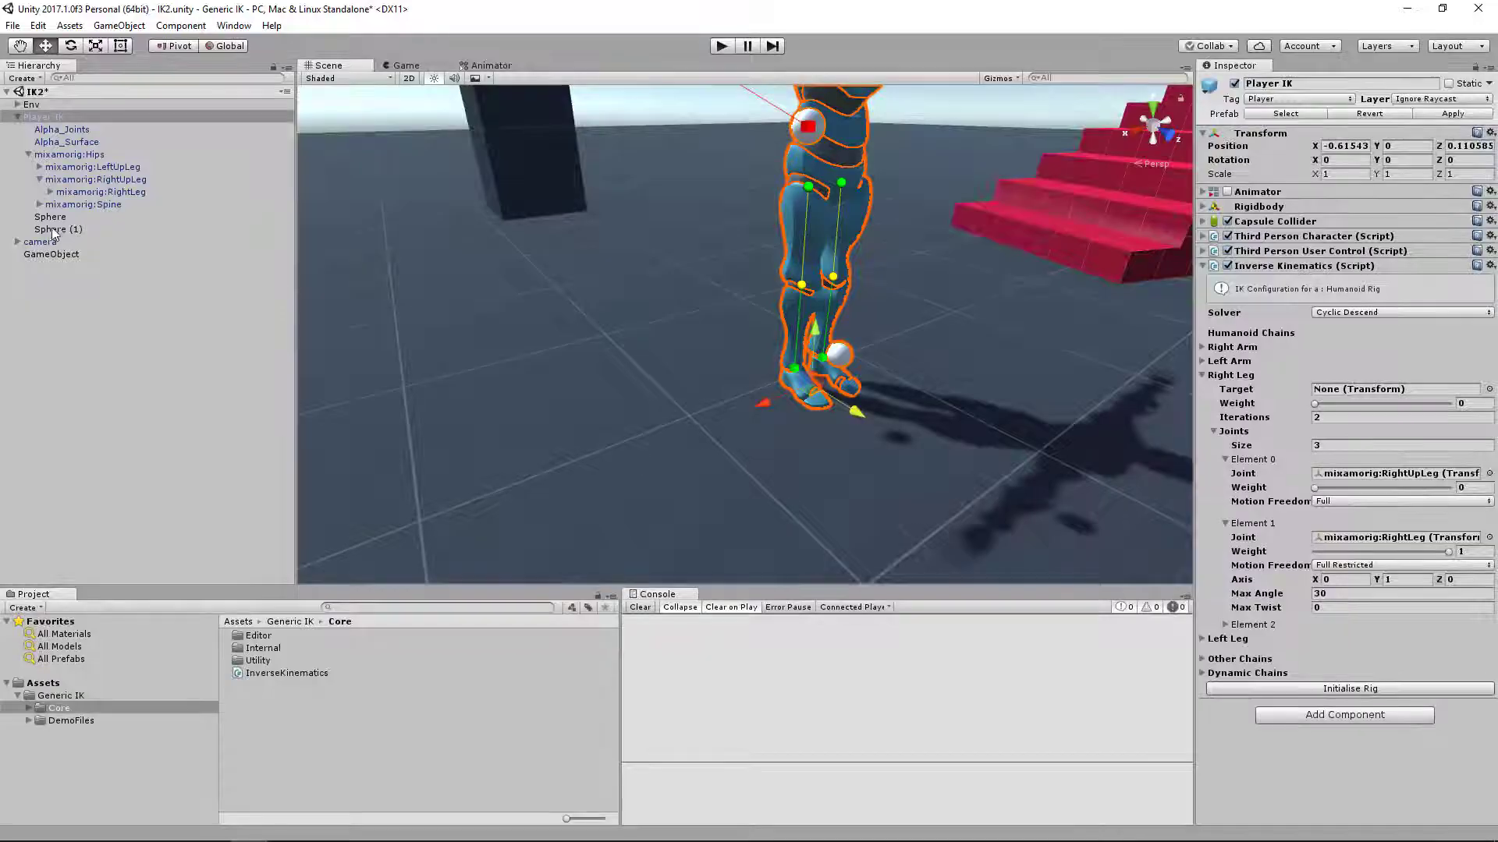
Assign Sphere (1) as the Right Leg target with weight 1, and run the scene with the leg in the Scene view
left_click_drag(57, 234, 1475, 405)
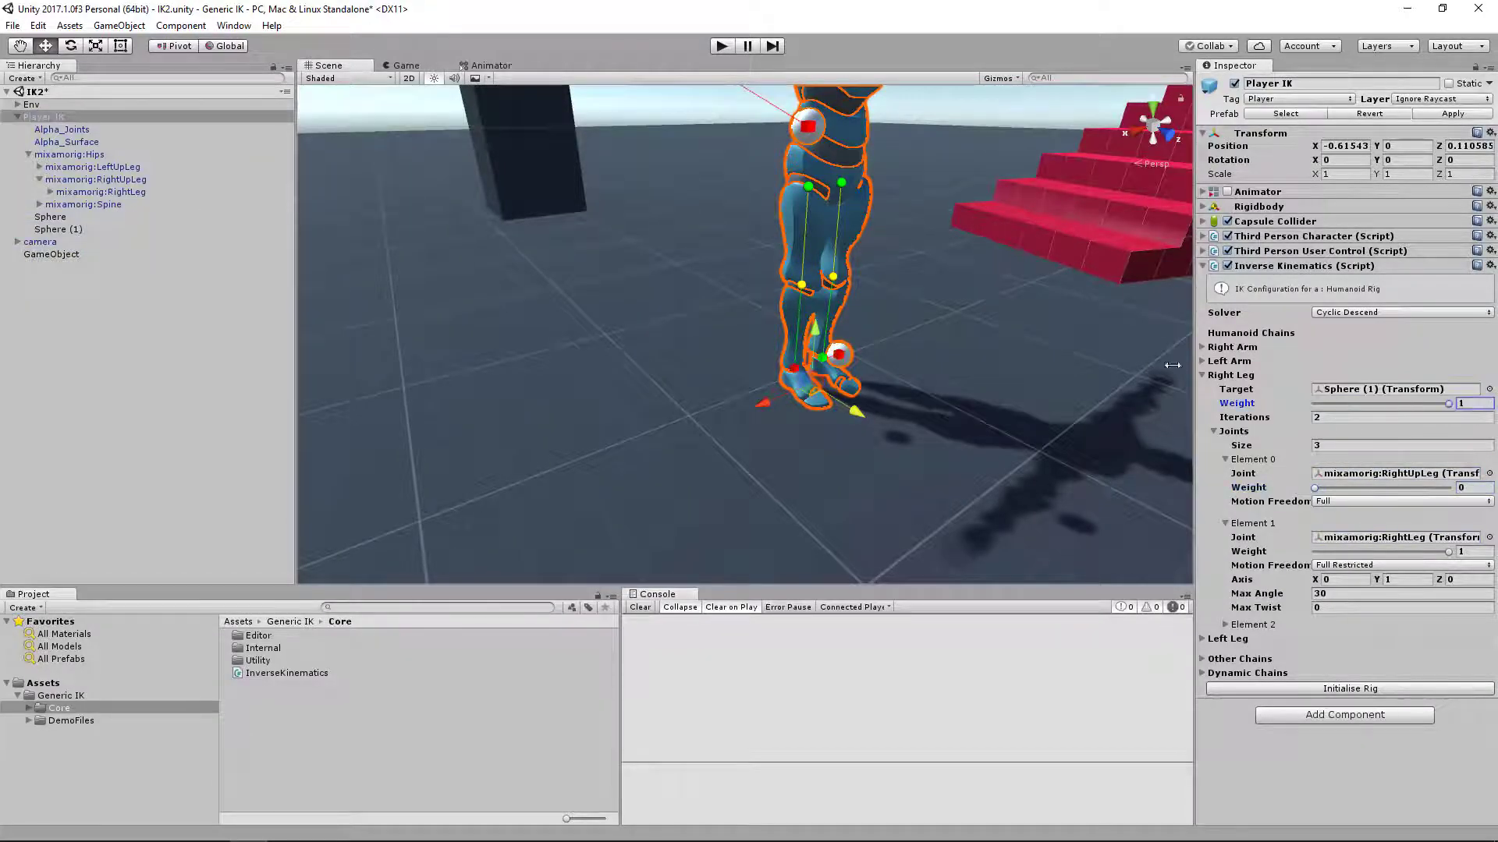
left_click(728, 48)
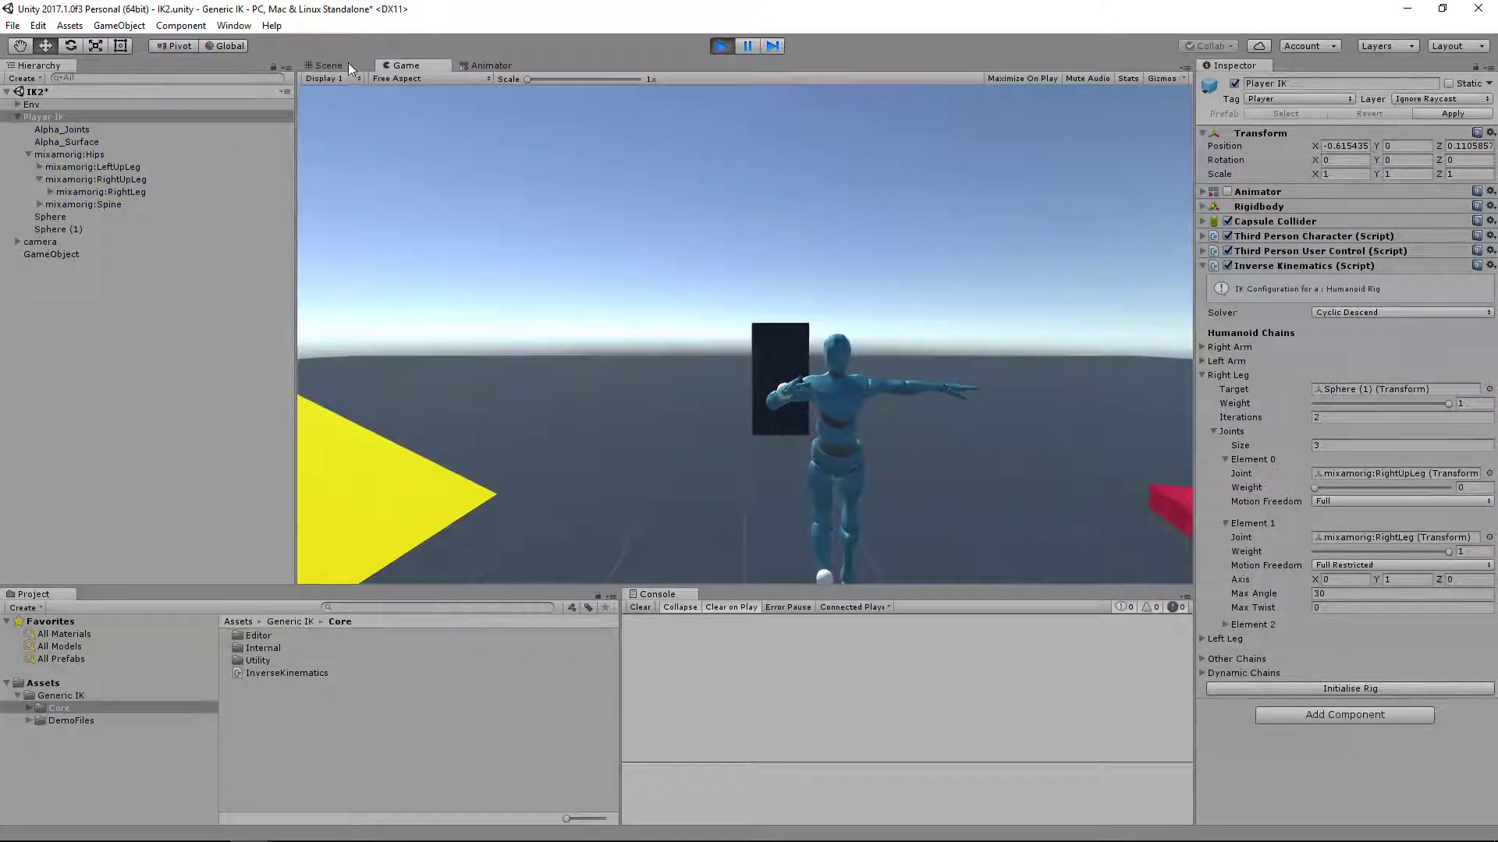
left_click(343, 65)
scroll(896, 338, "up", 5)
mouse_move(936, 356)
left_mouse_down("alt")
mouse_move(1083, 327)
mouse_move(953, 362)
left_mouse_up("alt")
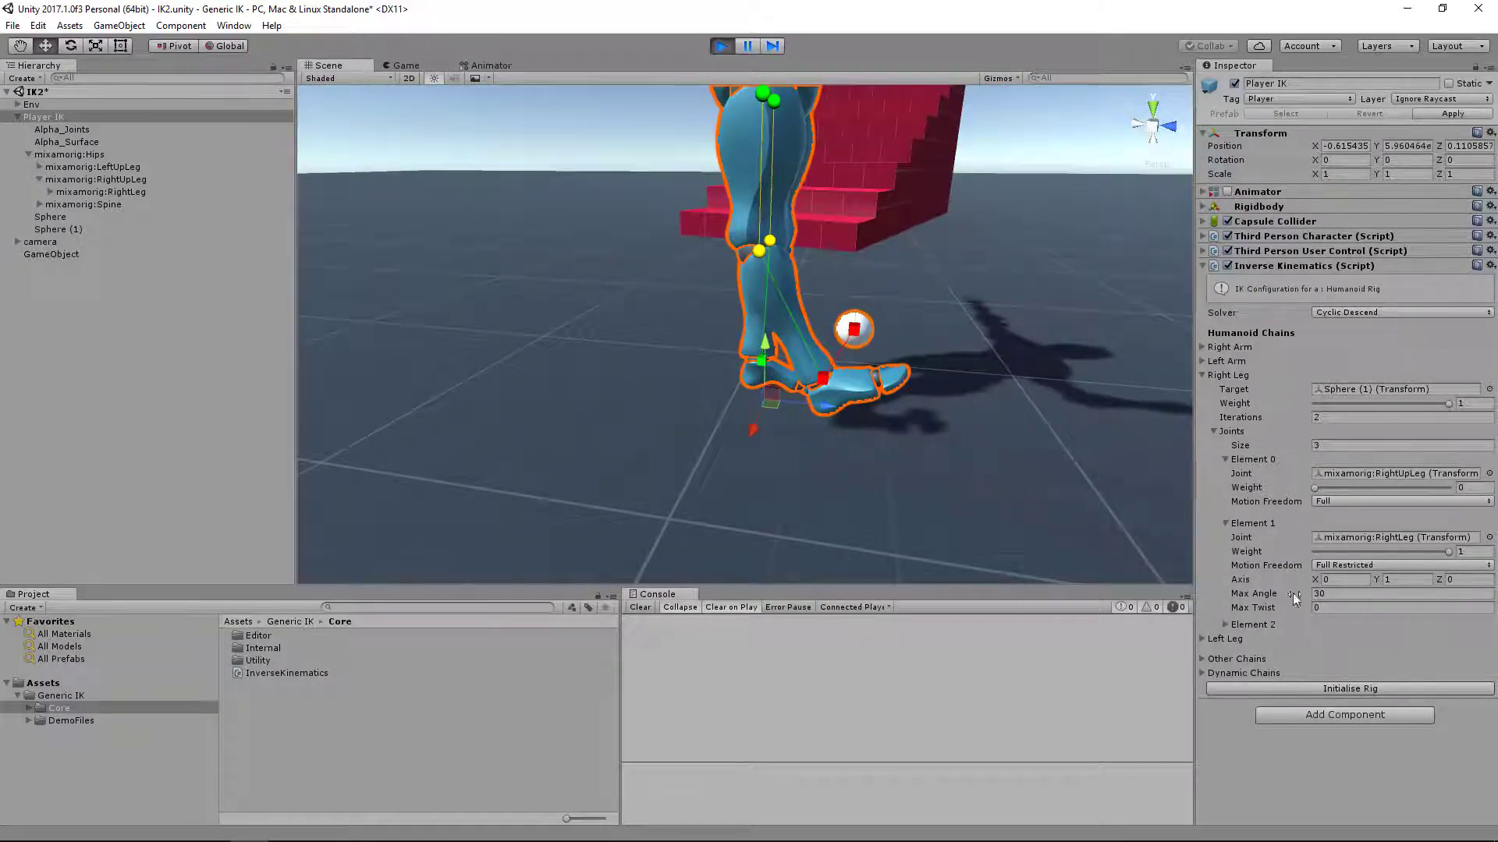
Try a Max Angle of about 44 on the RightLeg joint and restore it to 30
left_click_drag(1256, 593, 242, 616)
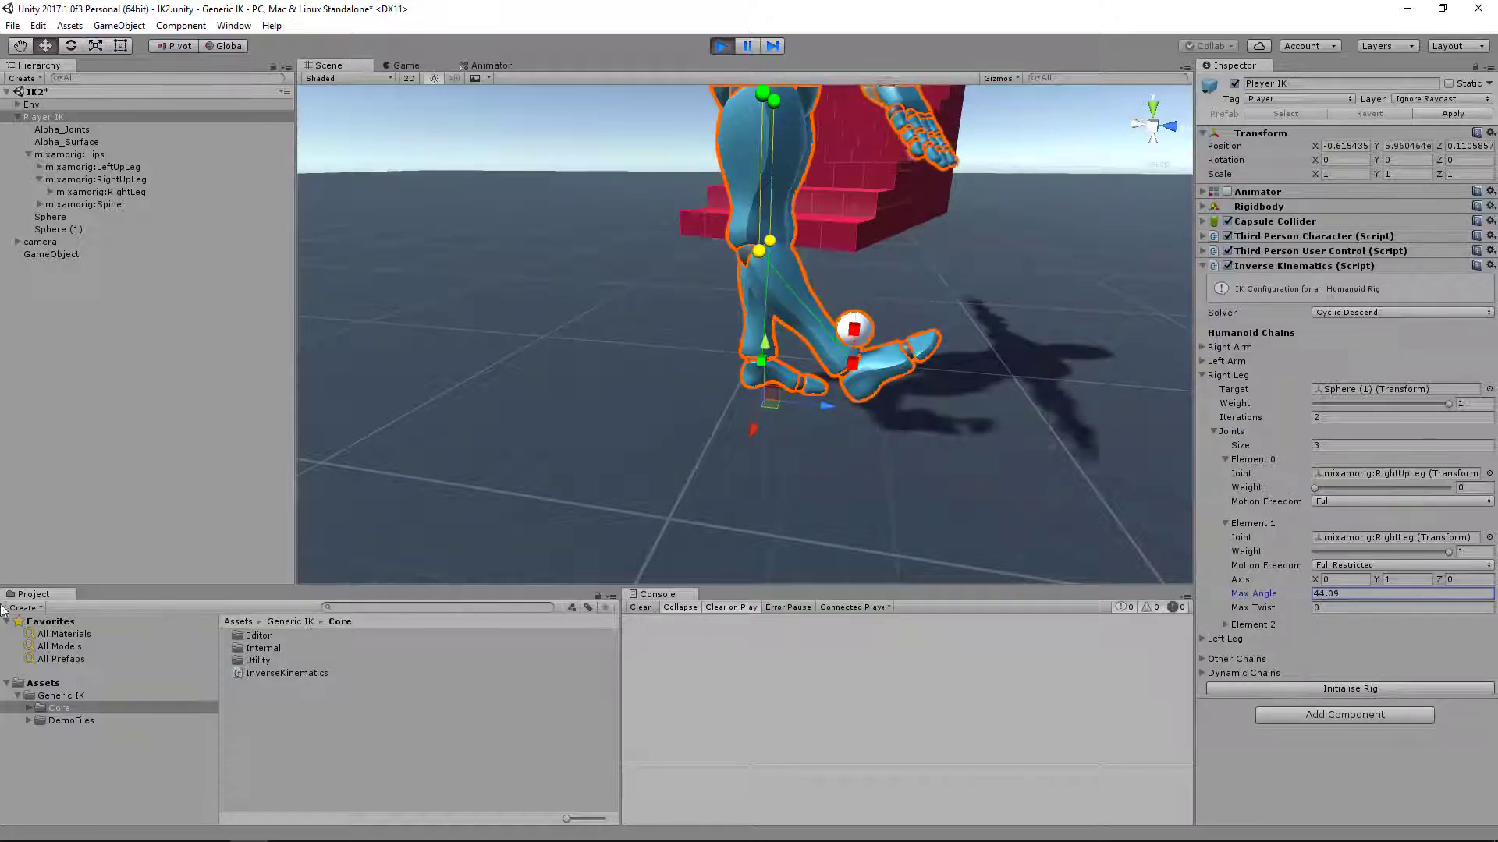
left_click(1326, 594)
type("30")
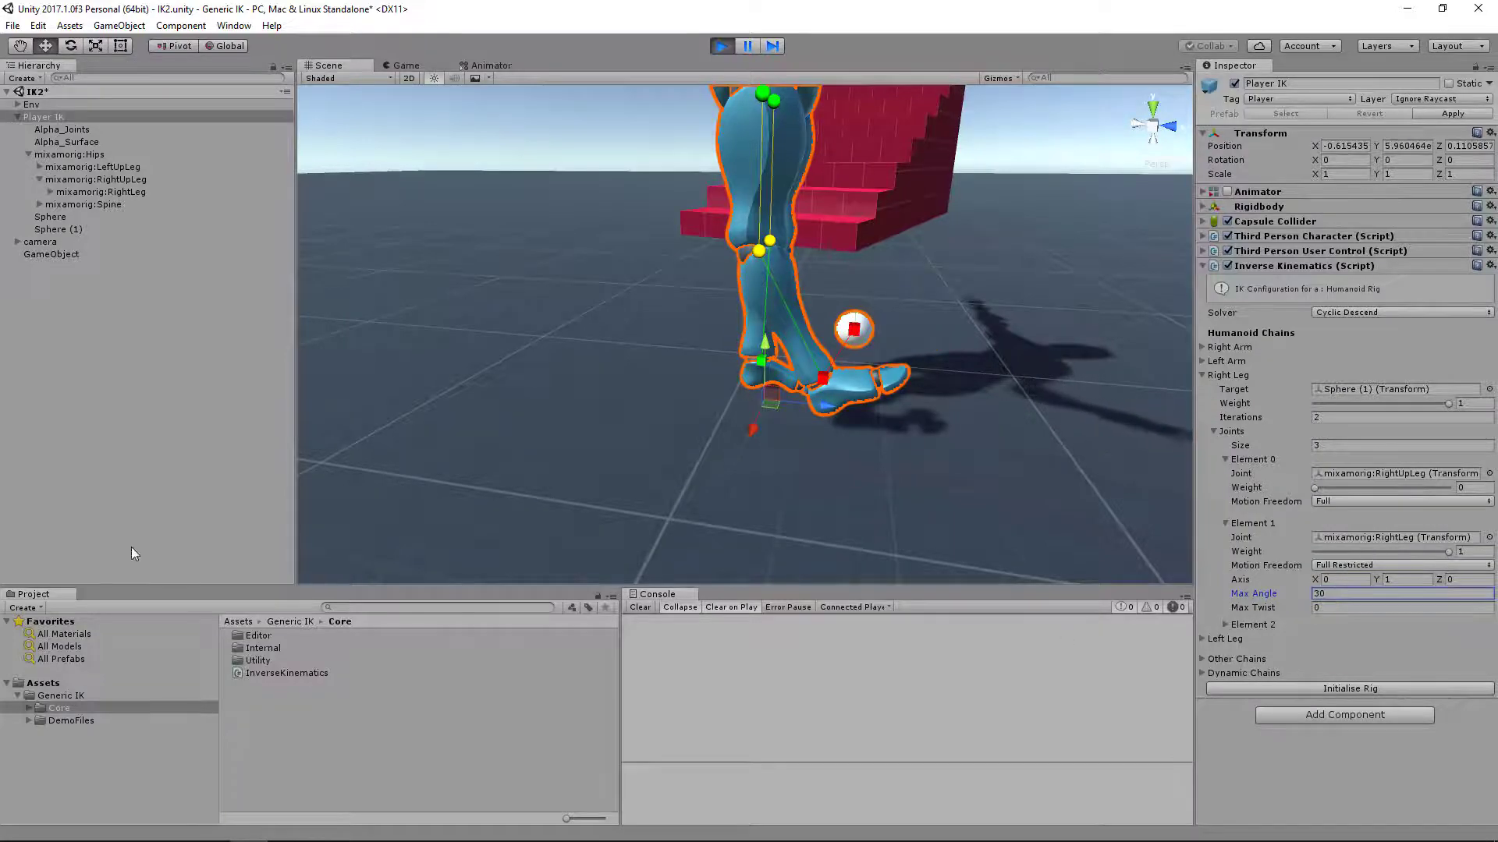
Try the Sphere (1) leg target sideways at about X 0.213, observe the leg from several angles and exit play mode
left_click_drag(899, 331, 584, 379, "alt")
middle_click_drag(831, 402, 744, 395)
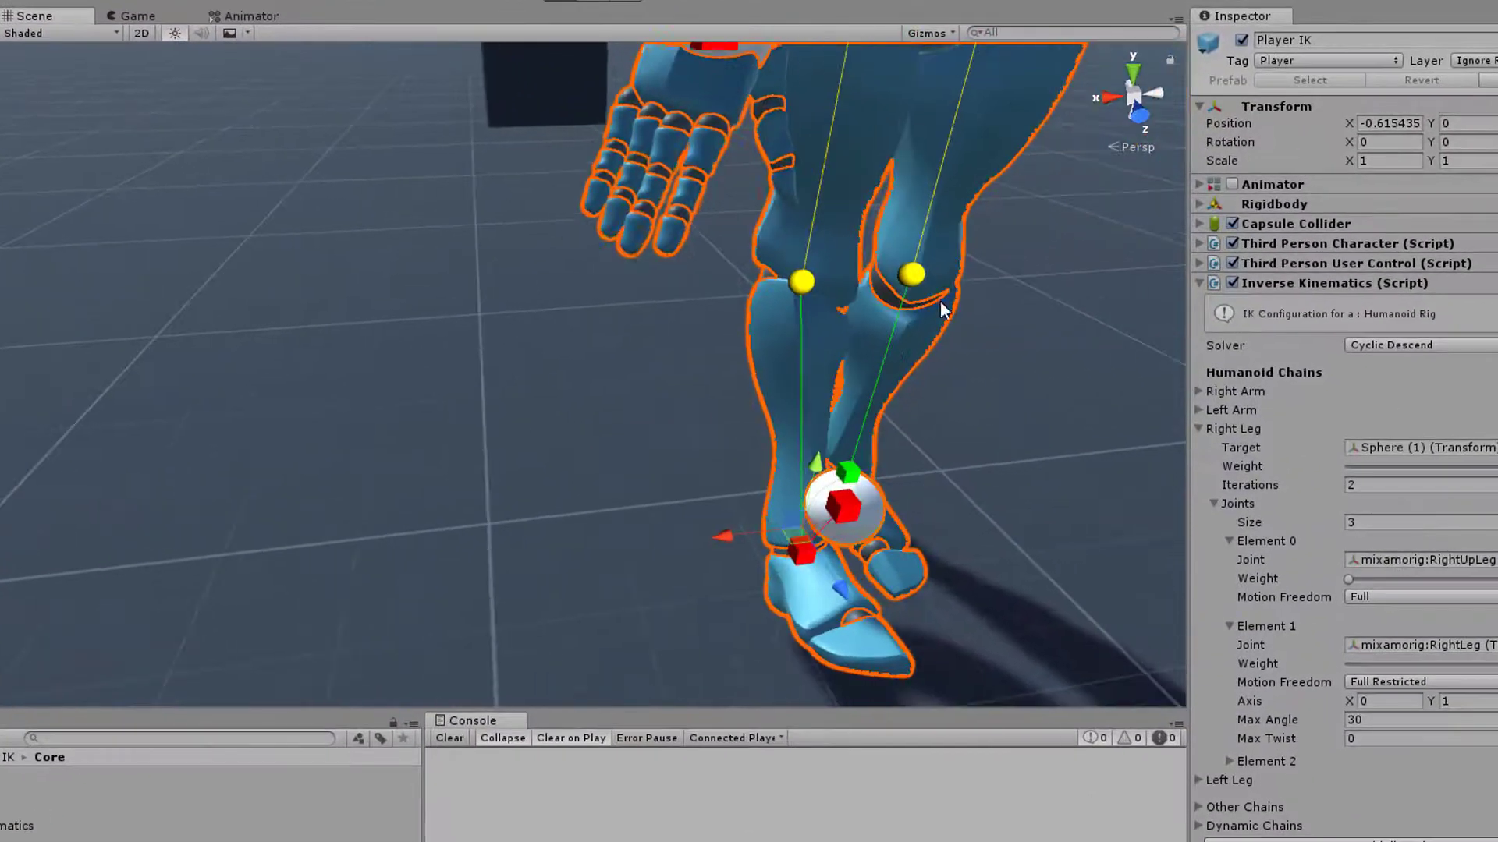
scroll(778, 302, "down", 4)
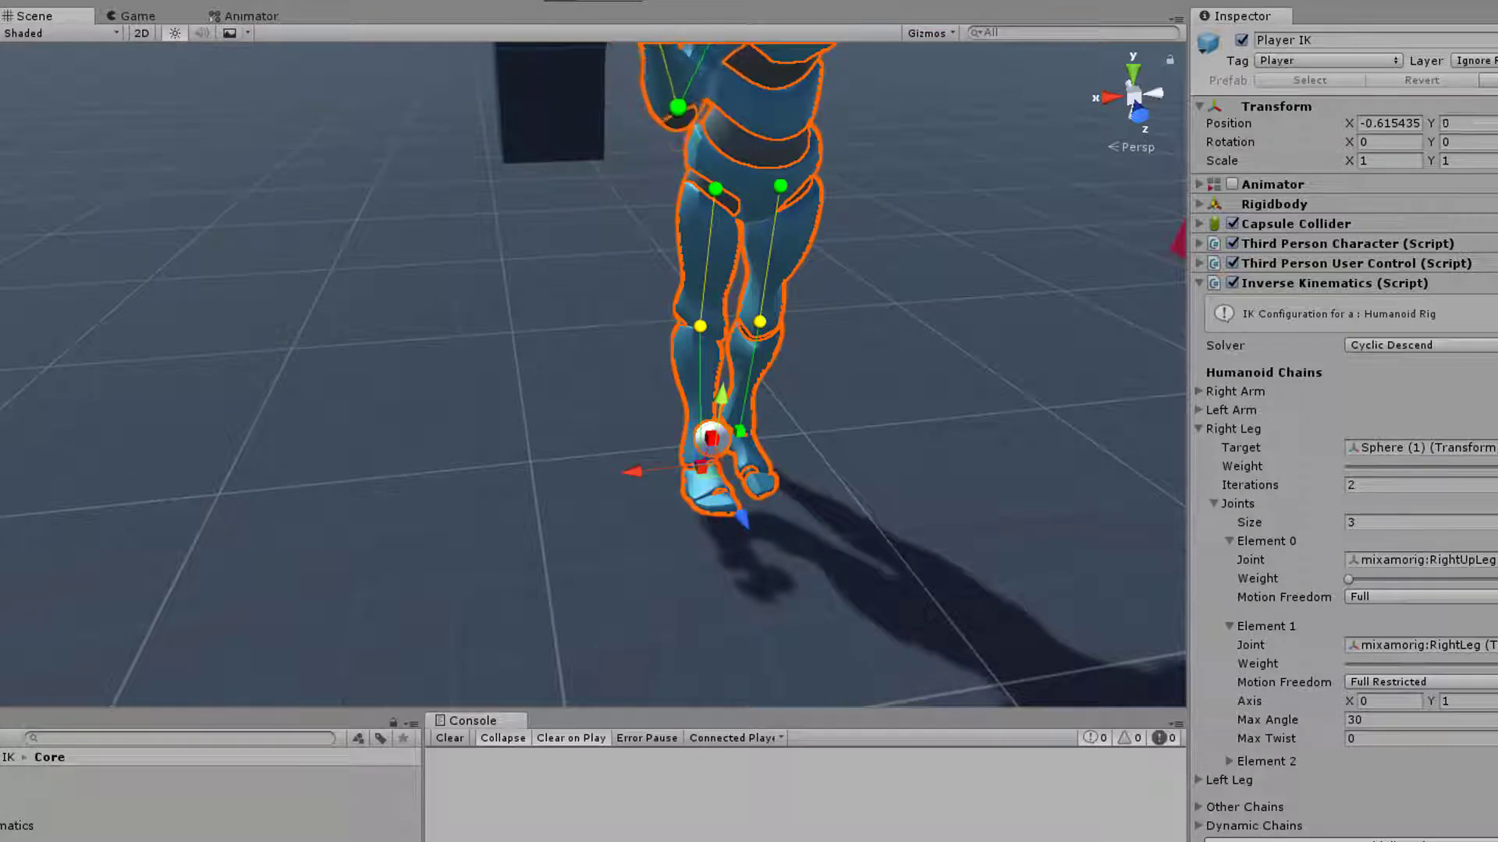
left_click(710, 438)
left_click_drag(708, 446, 621, 427)
scroll(621, 428, "up", 4)
left_click_drag(501, 458, 819, 411, "alt")
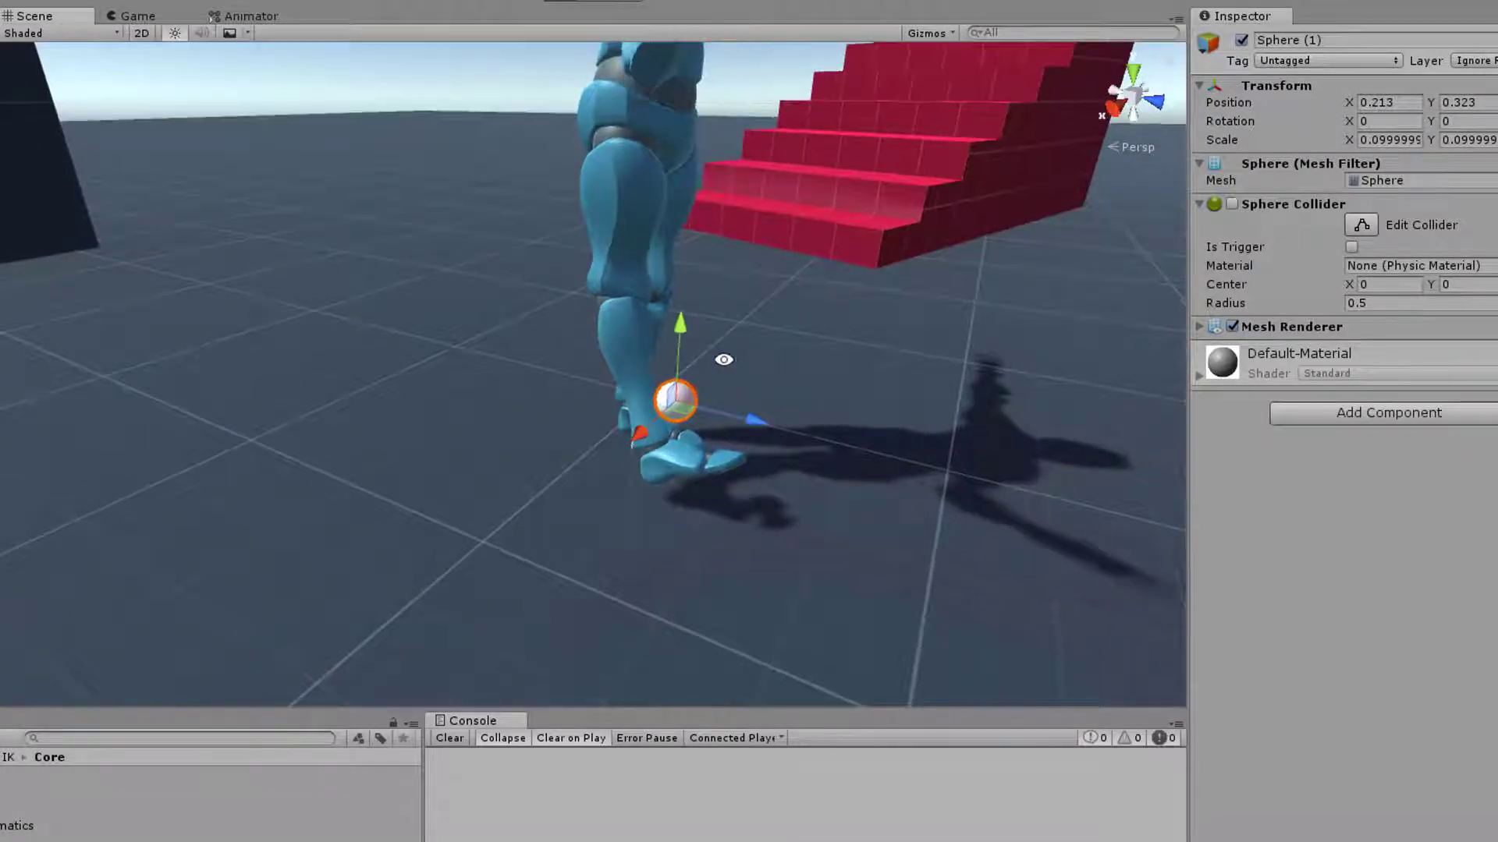
scroll(722, 359, "down", 2)
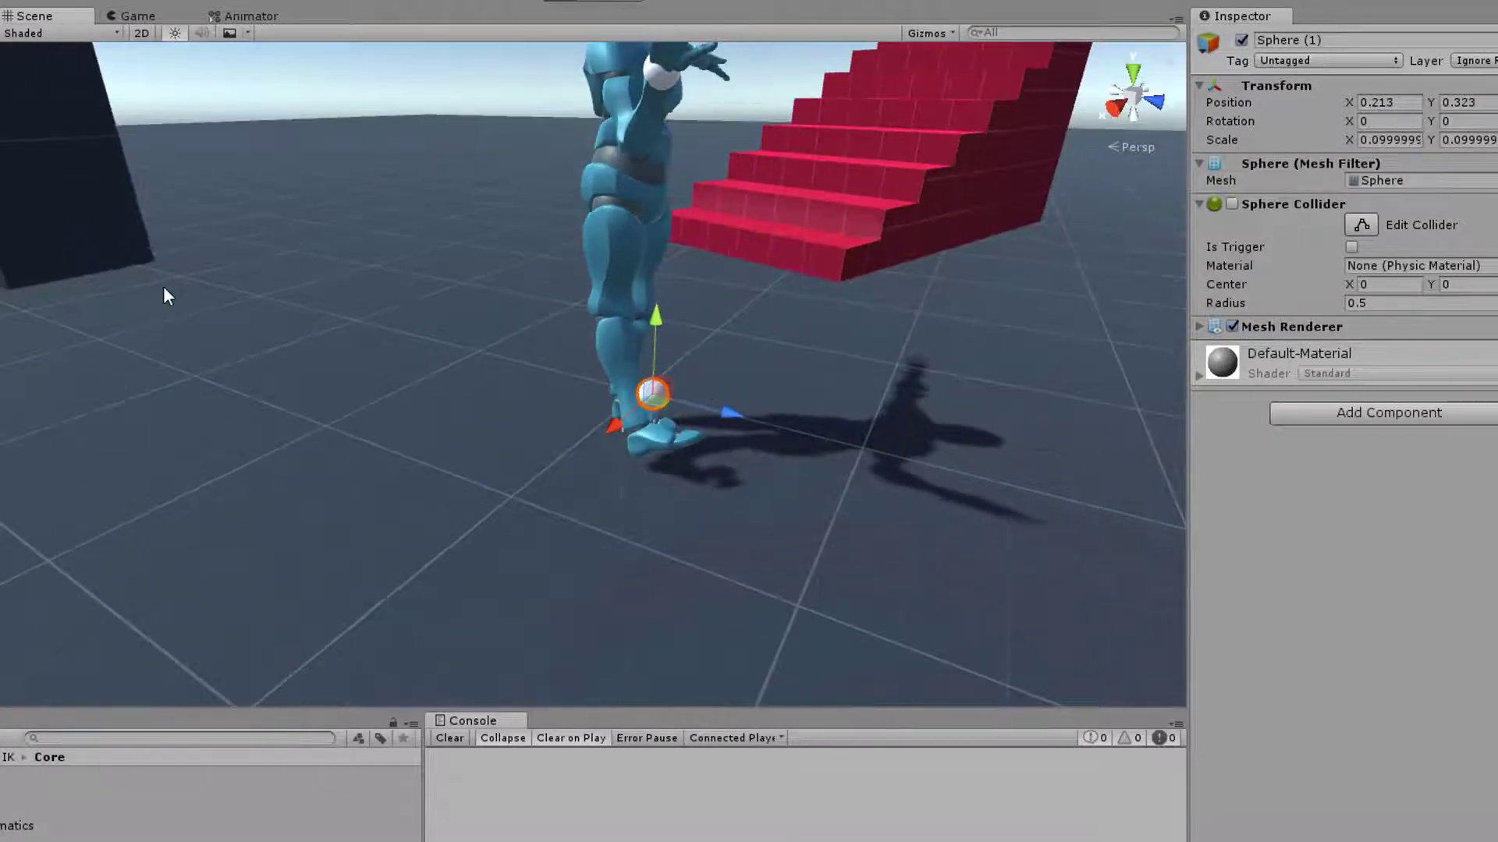
left_click(558, 3)
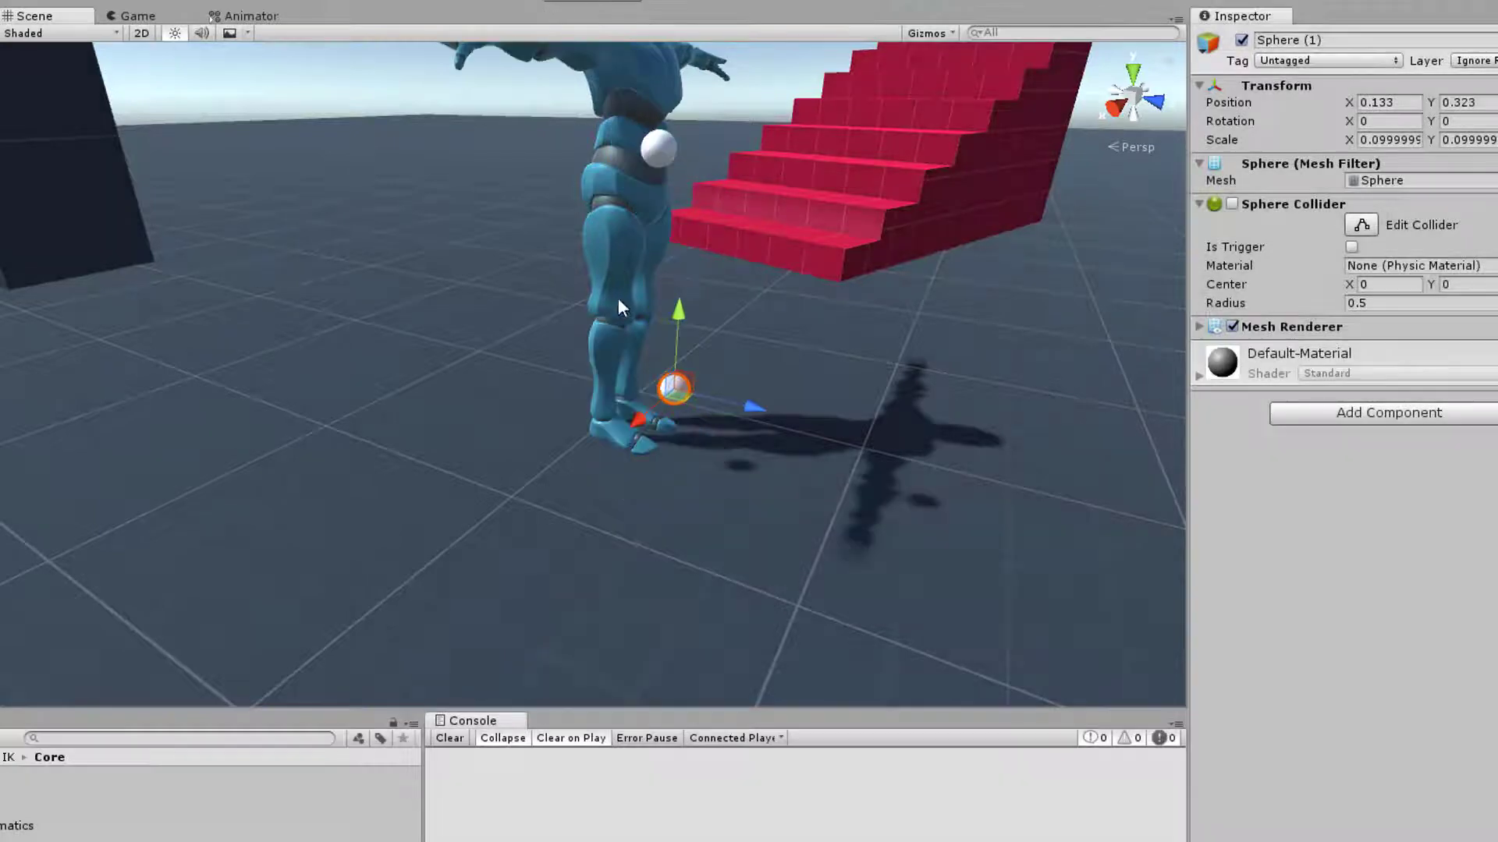
In the IK scene, examine Player lookAt's Look At Demo component: its Look At Axis, chain and joint elements
left_click(2, 234)
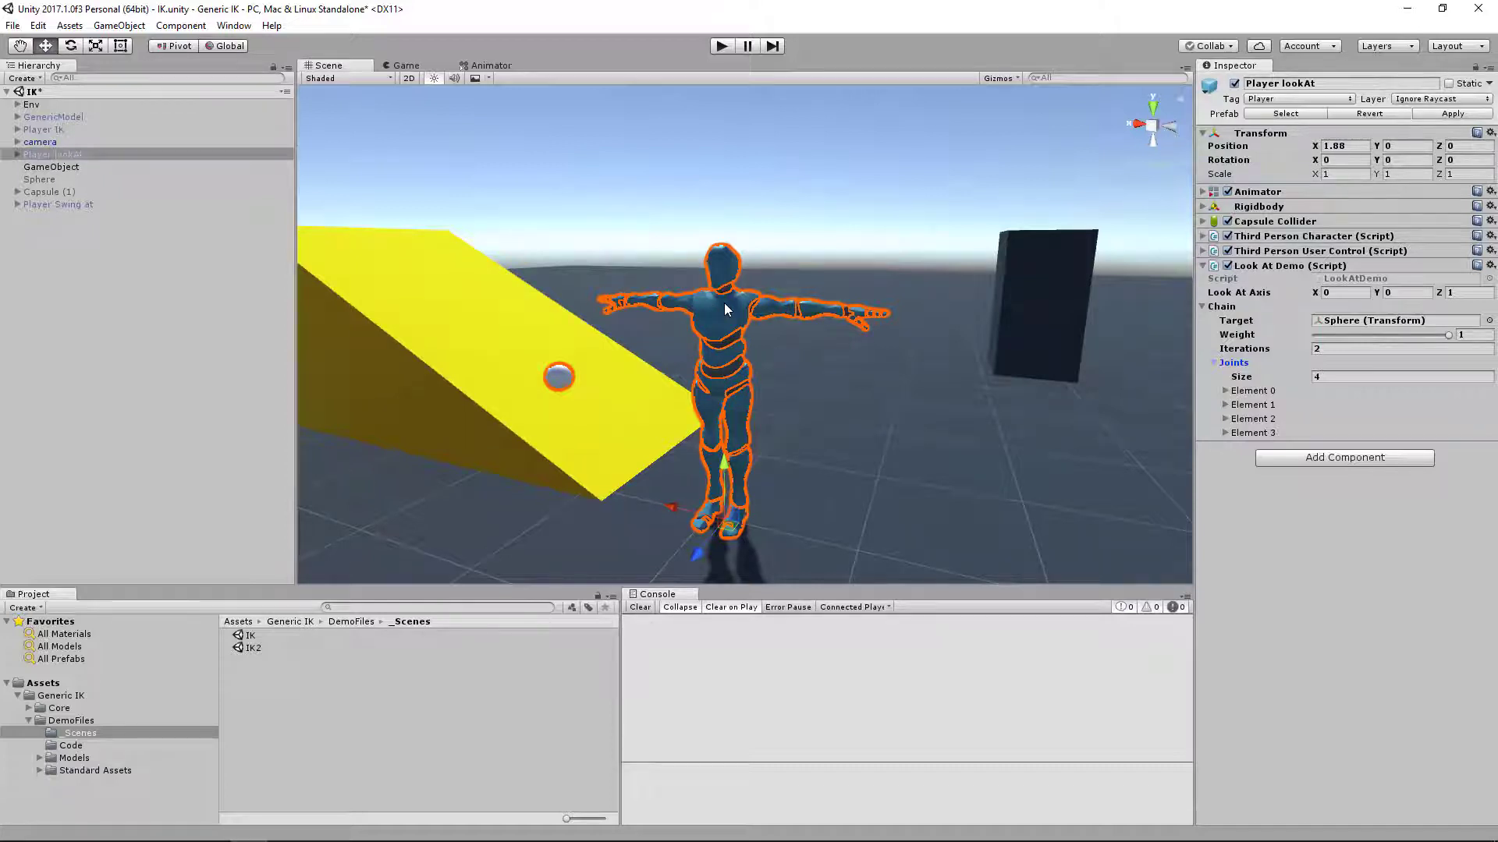
right_click_drag(876, 360, 840, 361)
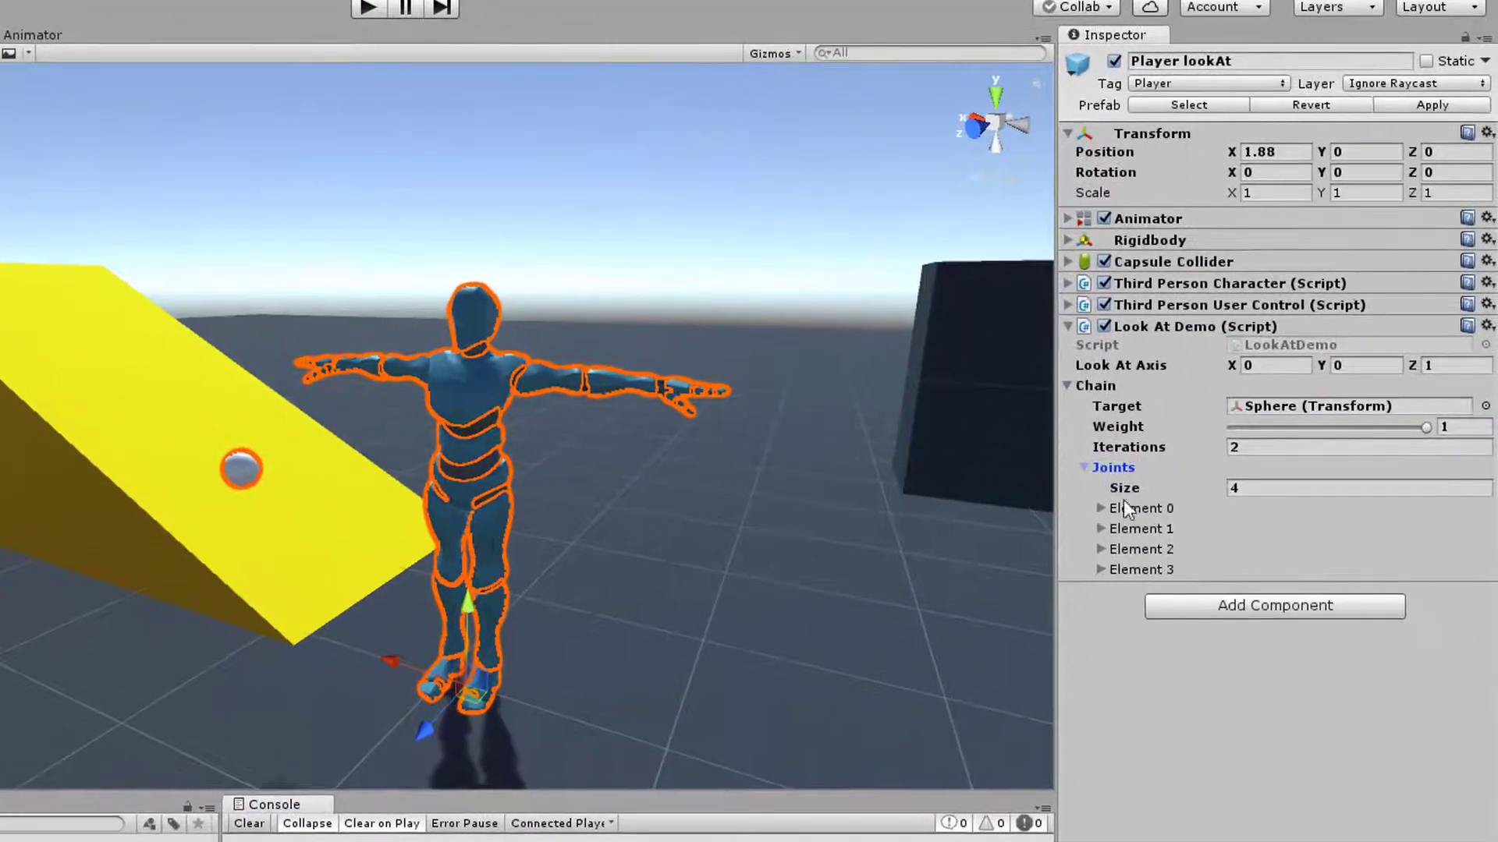
left_click(1093, 530)
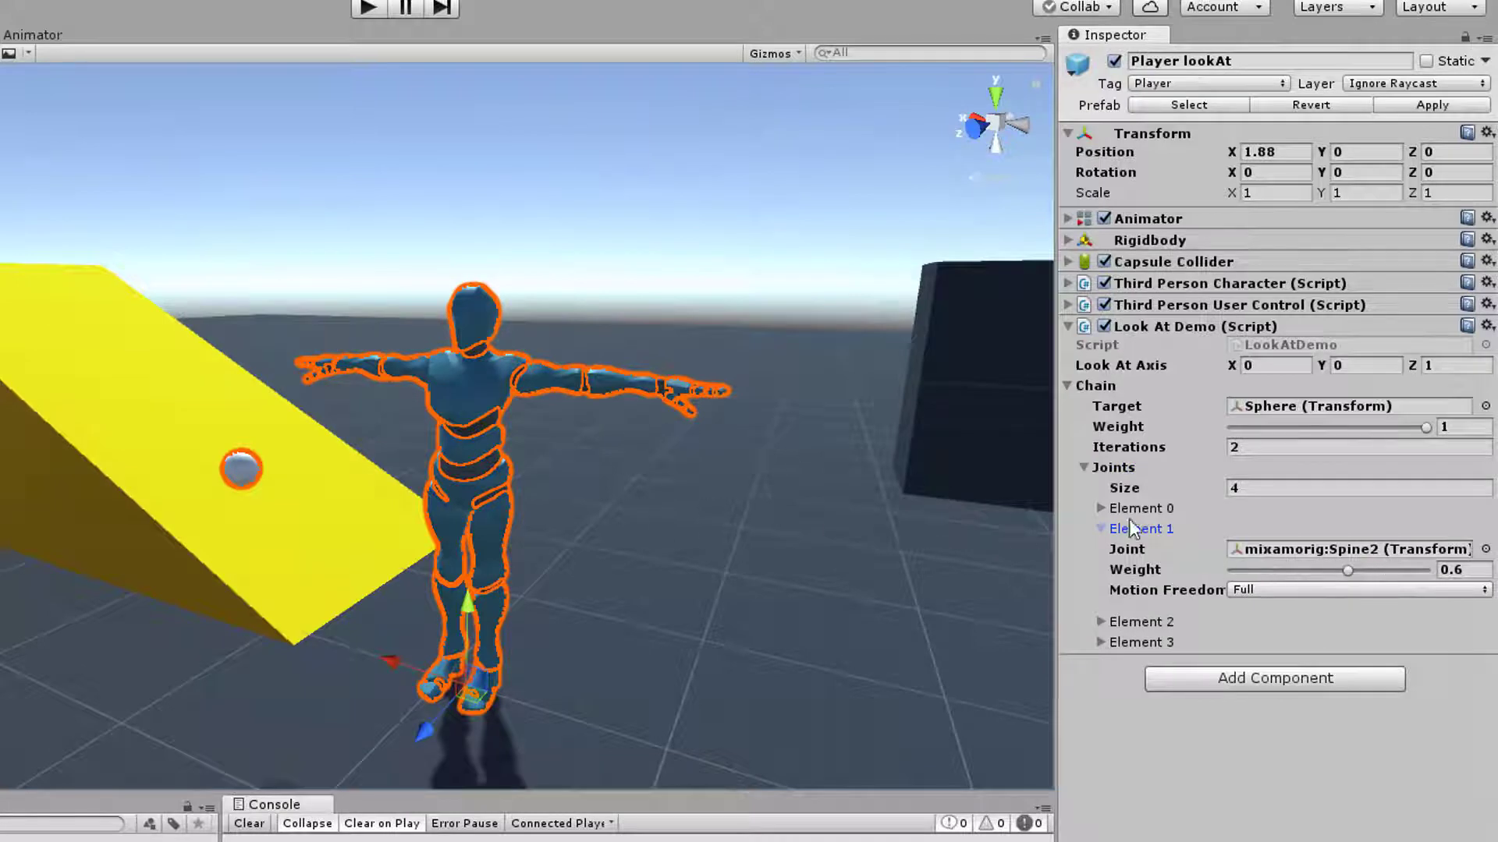
left_click(1103, 529)
left_click(1084, 467)
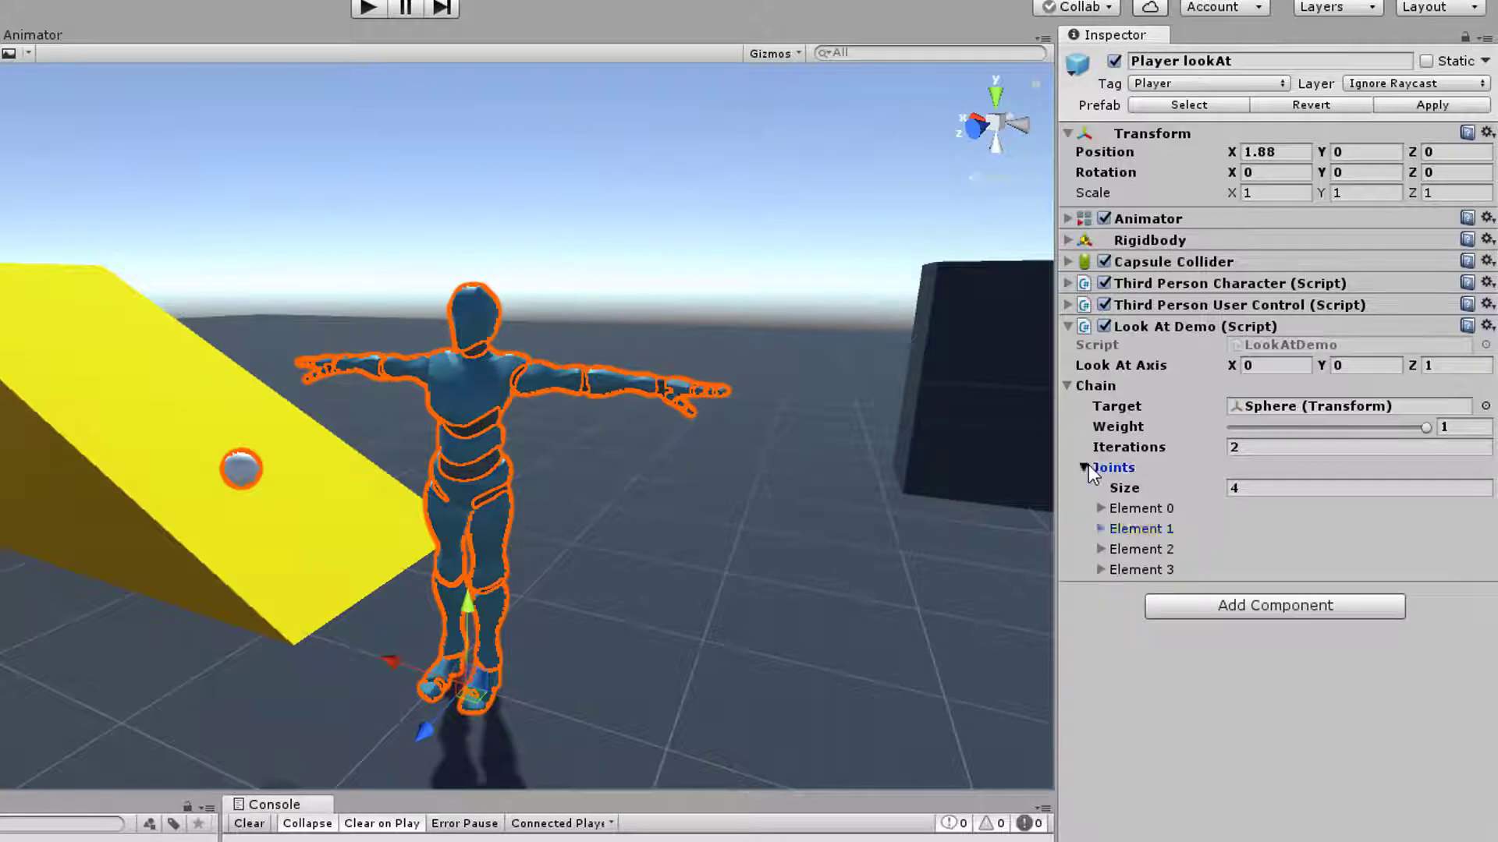
left_click(1444, 365)
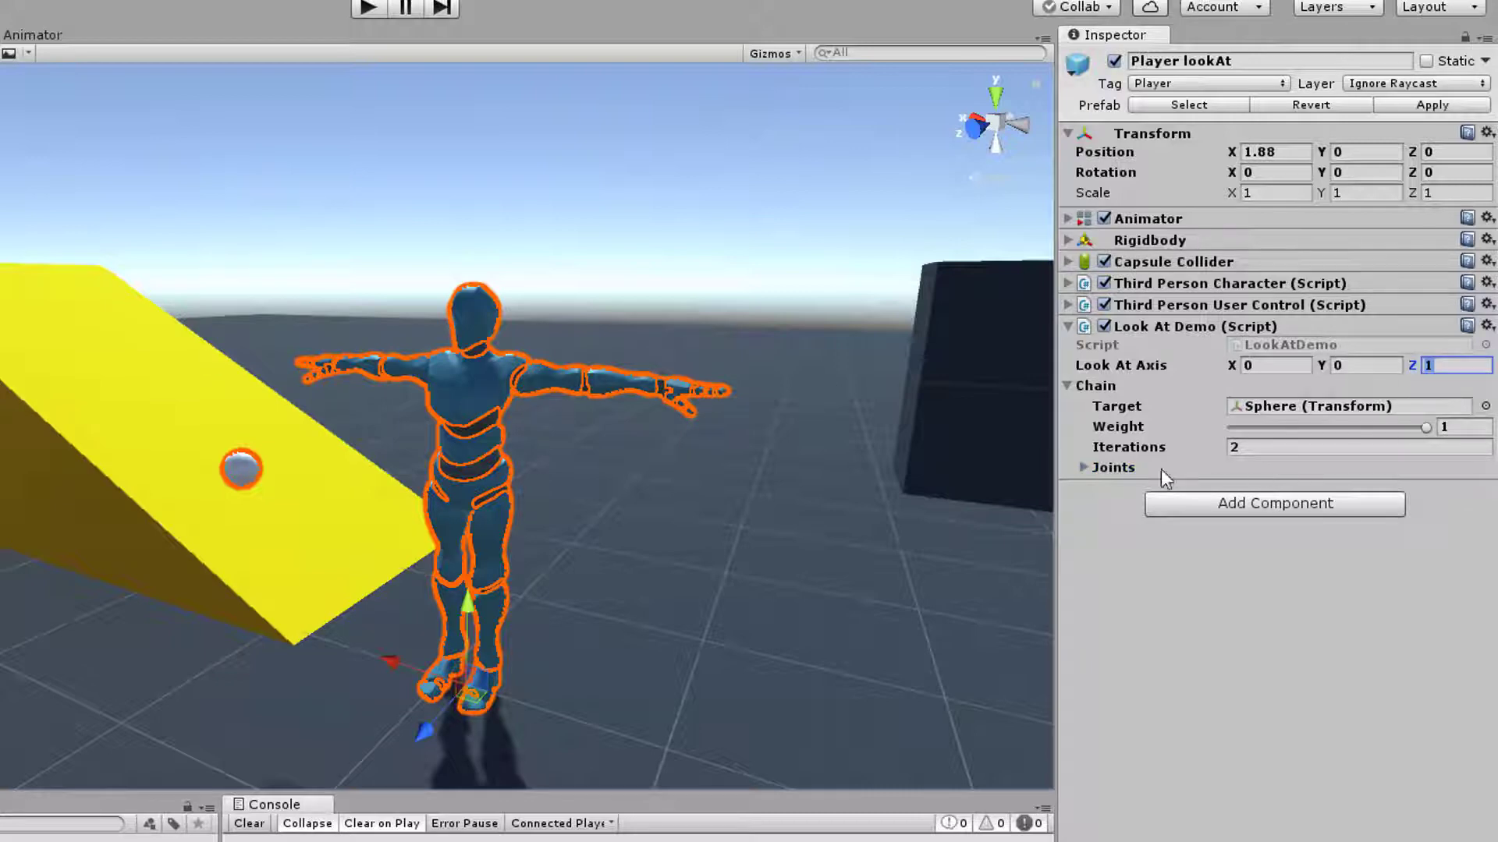
left_click(1084, 467)
left_click(1108, 574)
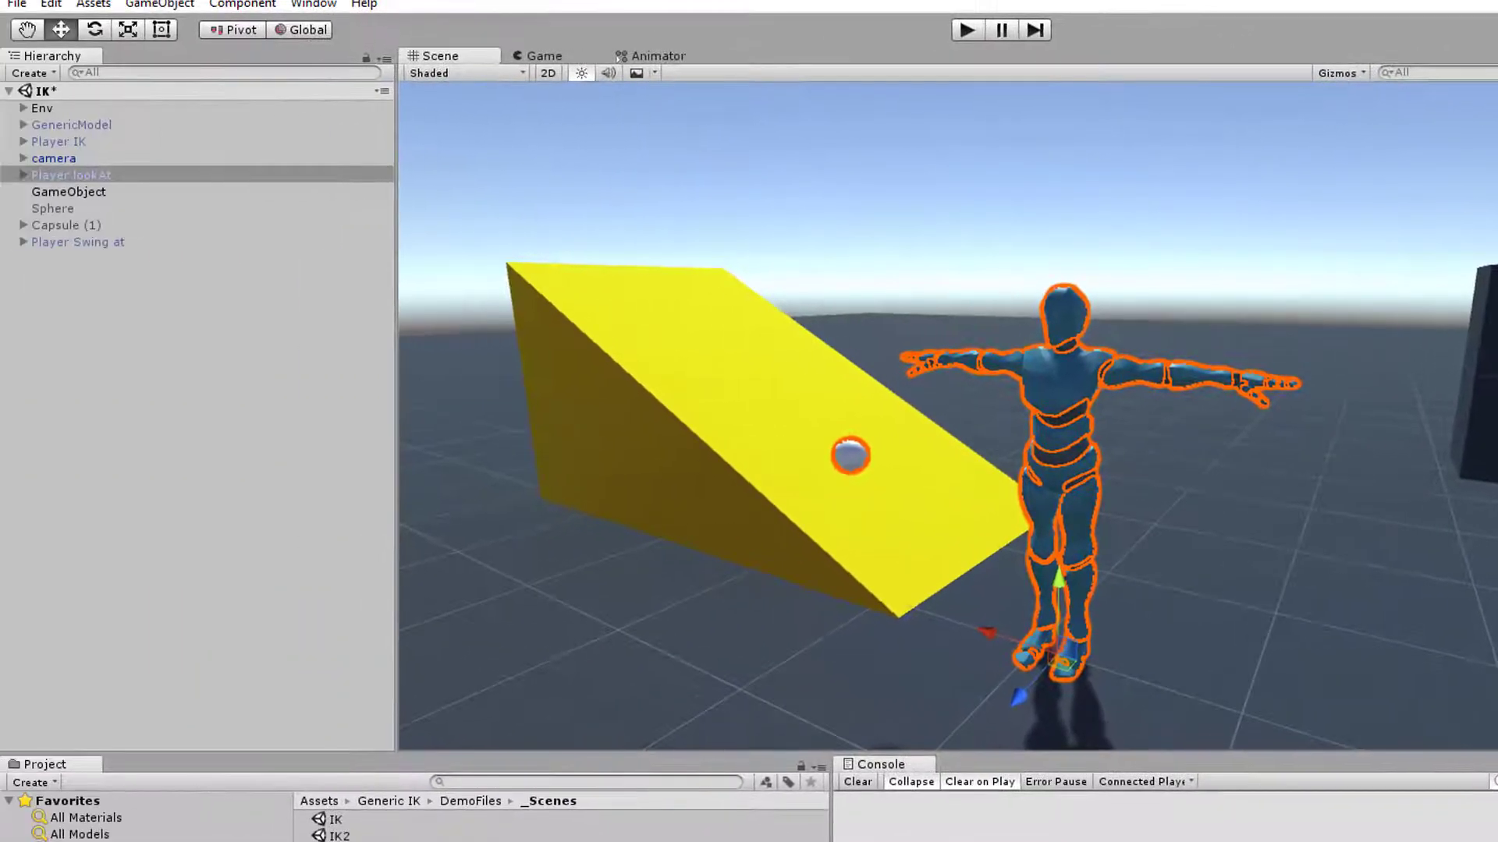
Locate Player lookAt's Head joint and its Sphere target in the scene, reselect the character and collapse joint Element 3
left_click(1494, 578)
left_click(186, 360)
left_click_drag(1200, 407, 1009, 418, "alt")
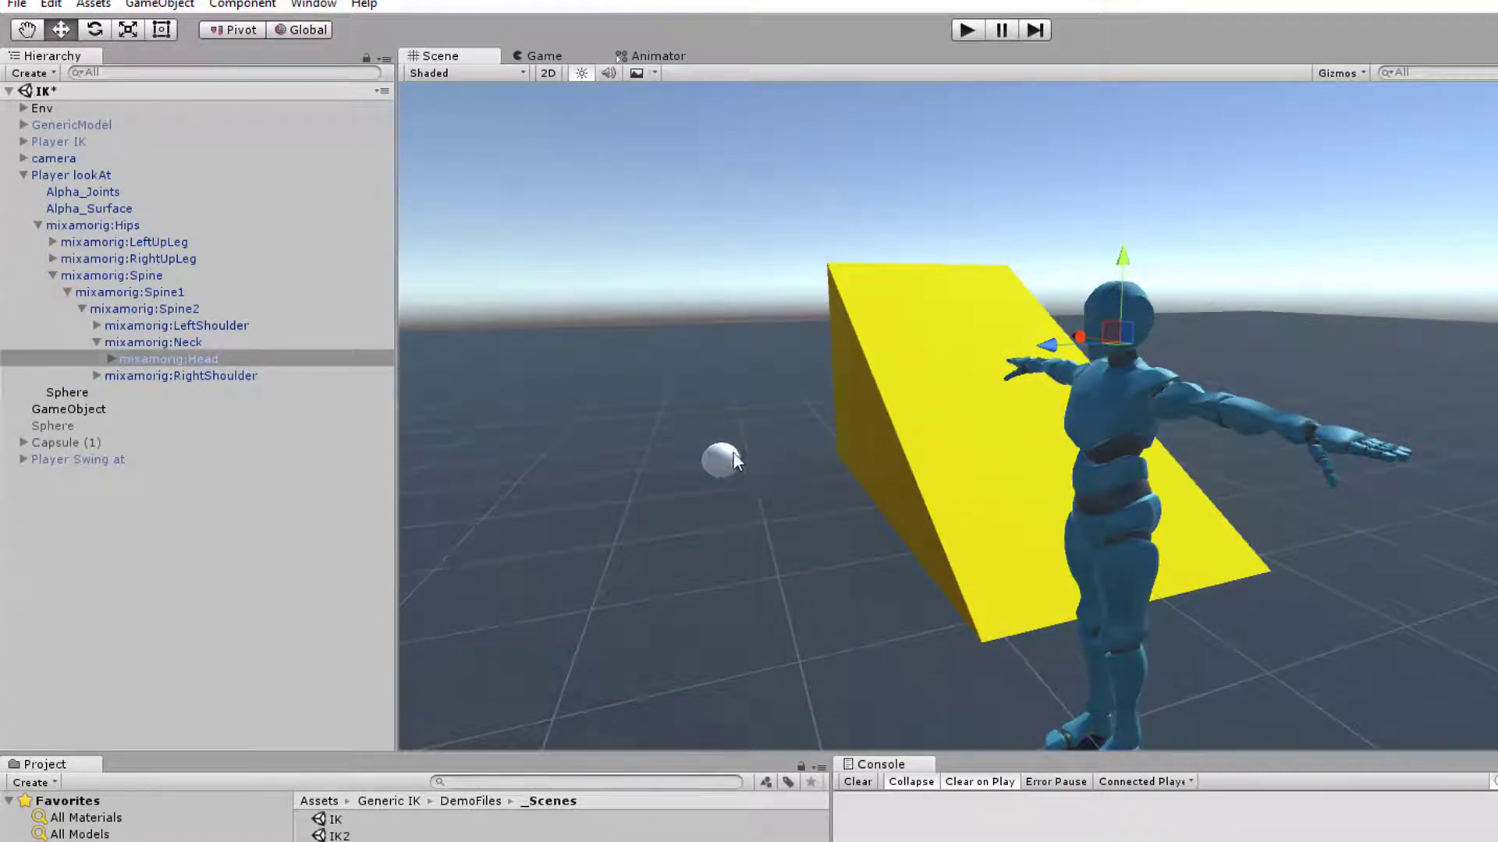
right_click_drag(769, 477, 678, 477)
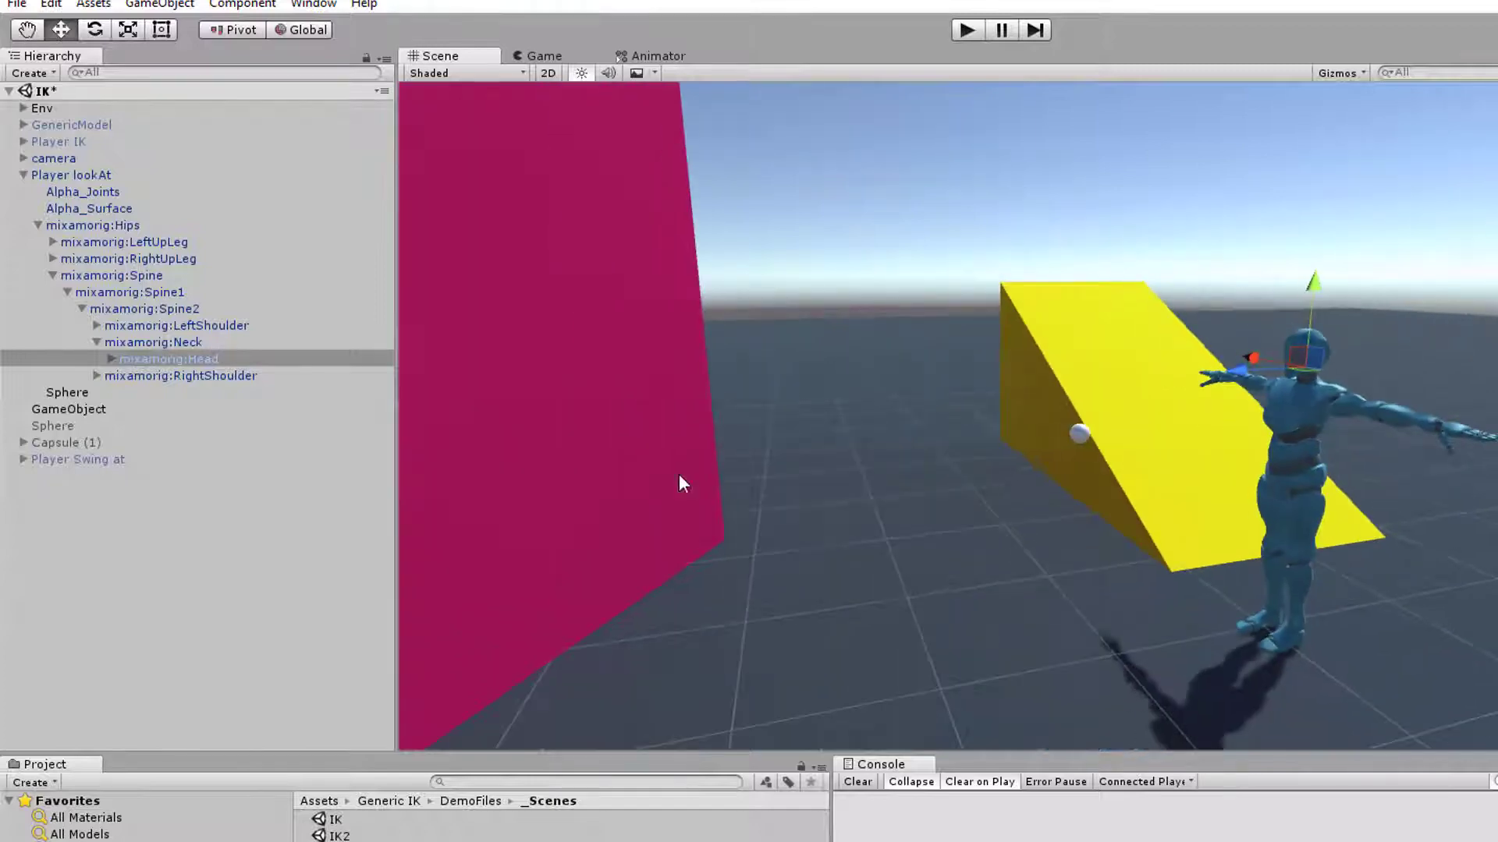
left_click(52, 394)
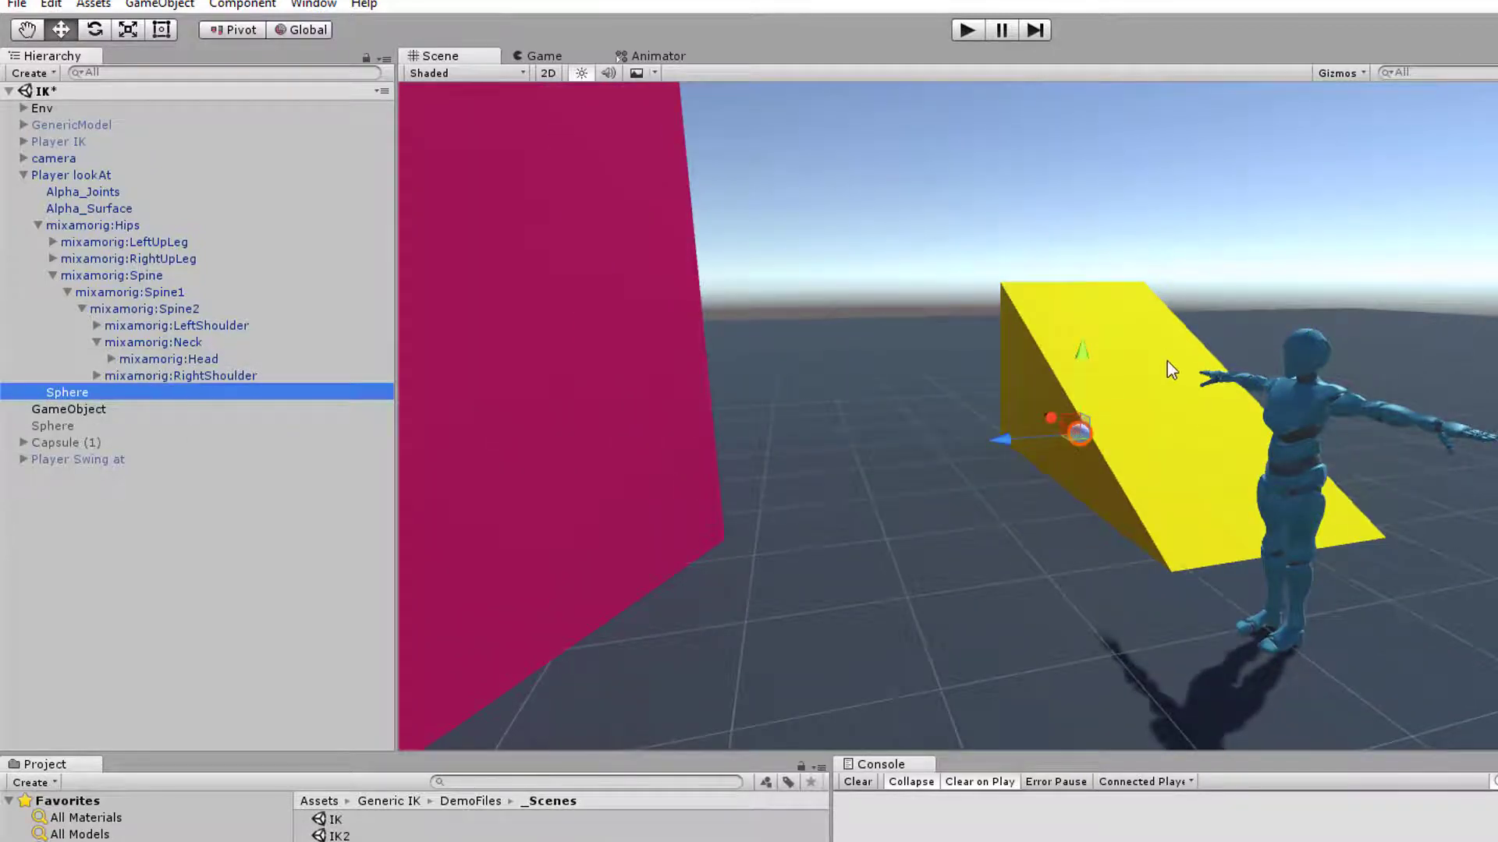
key("f")
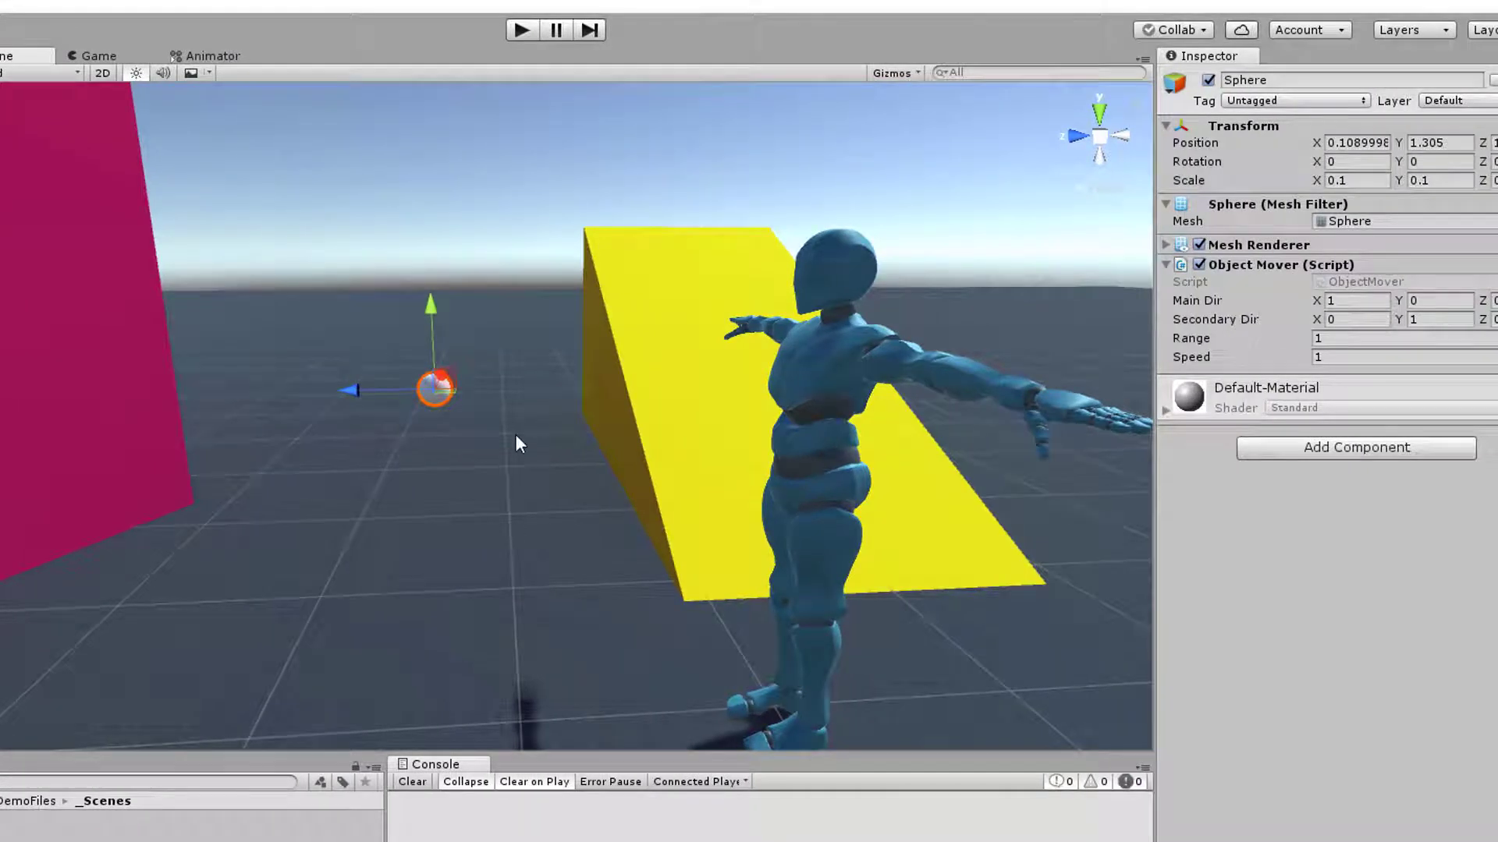
left_click(786, 434)
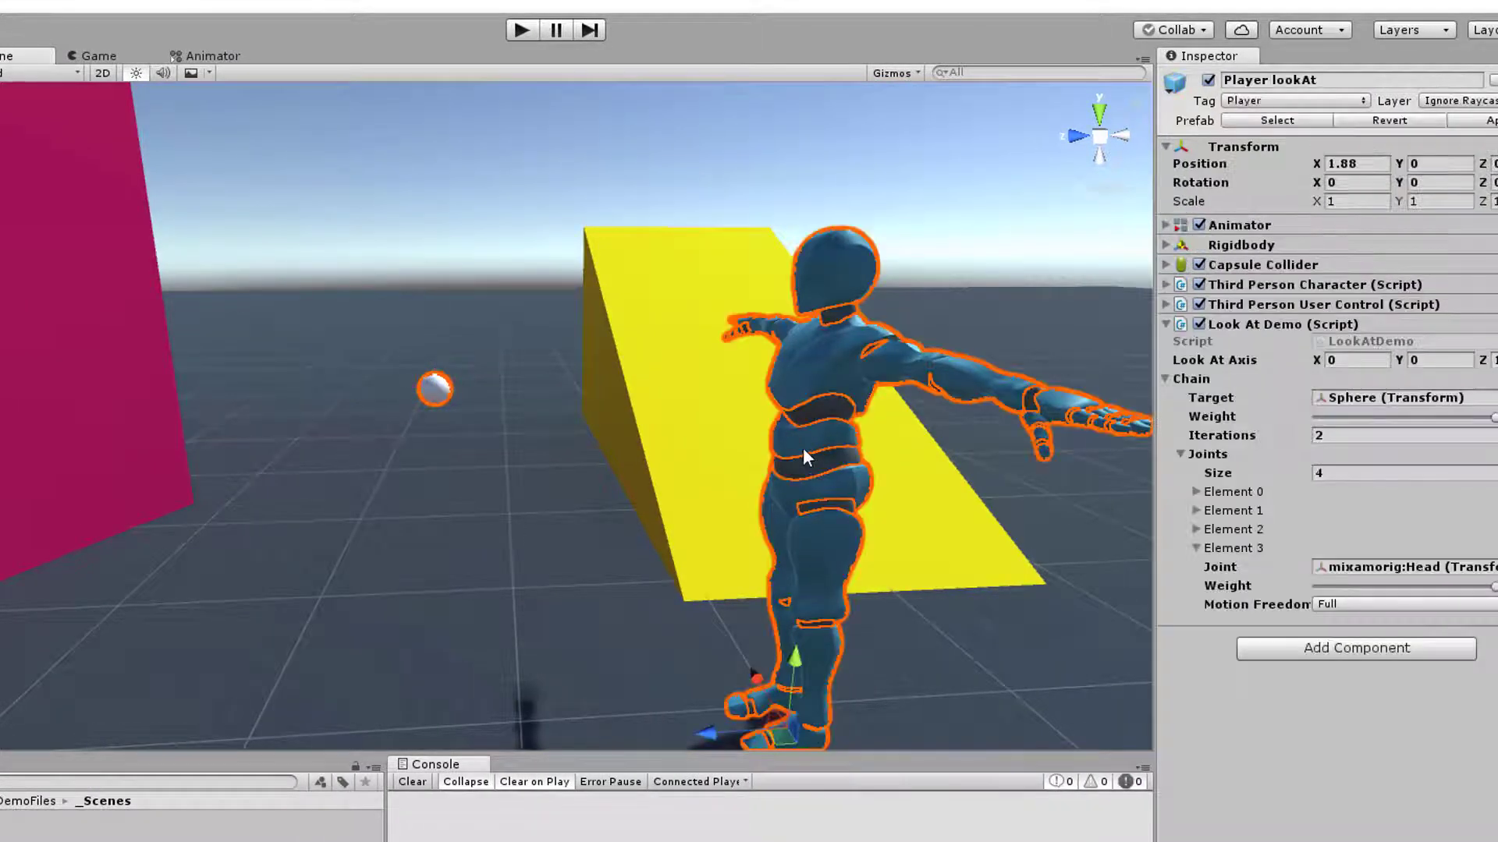
left_click(1197, 549)
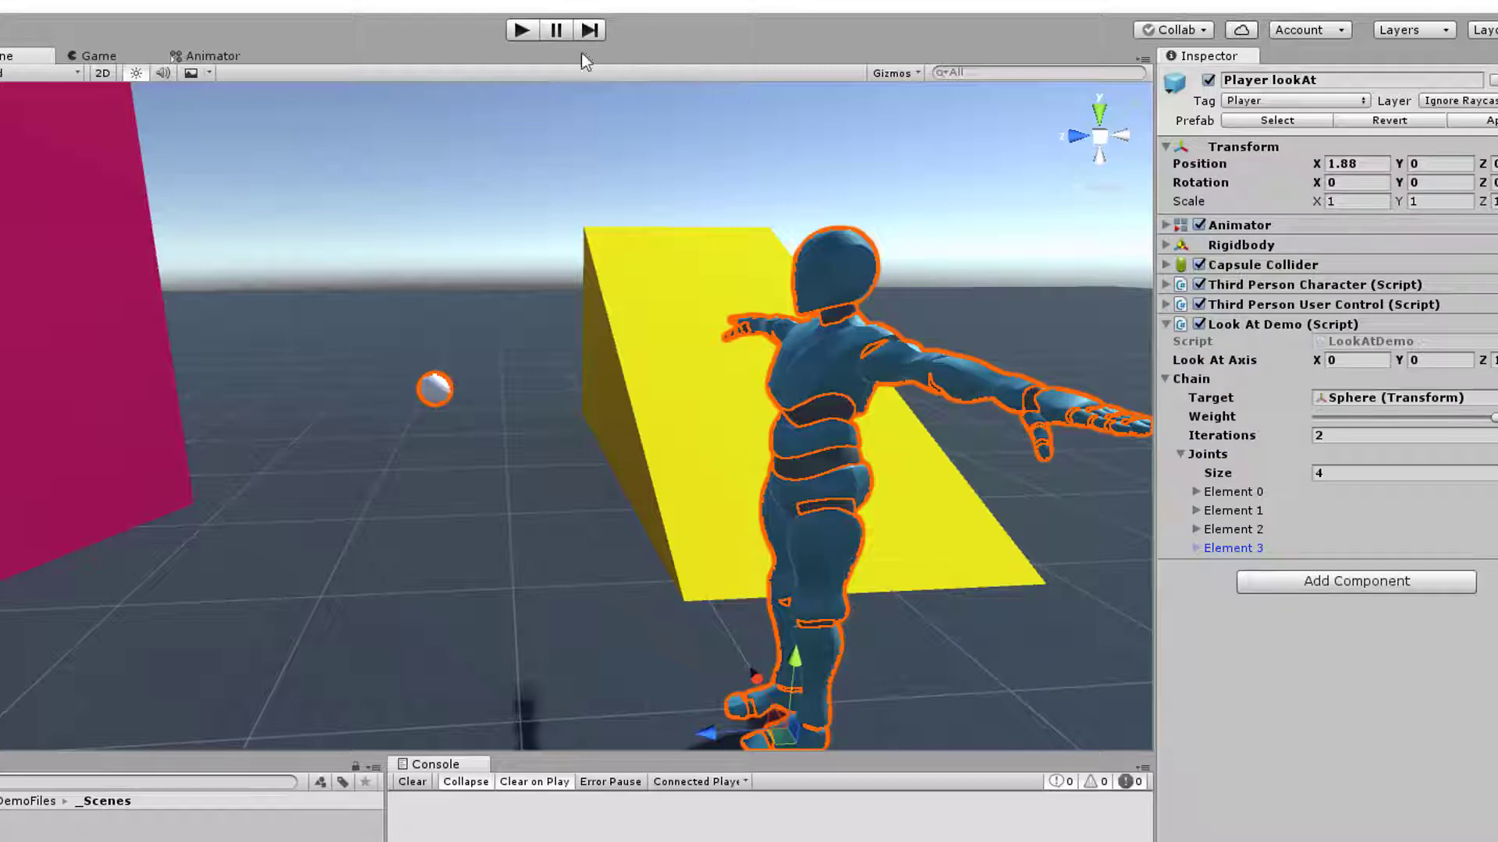
Run the scene and observe from several angles in the Scene view how Player lookAt follows the moving sphere
left_click(521, 31)
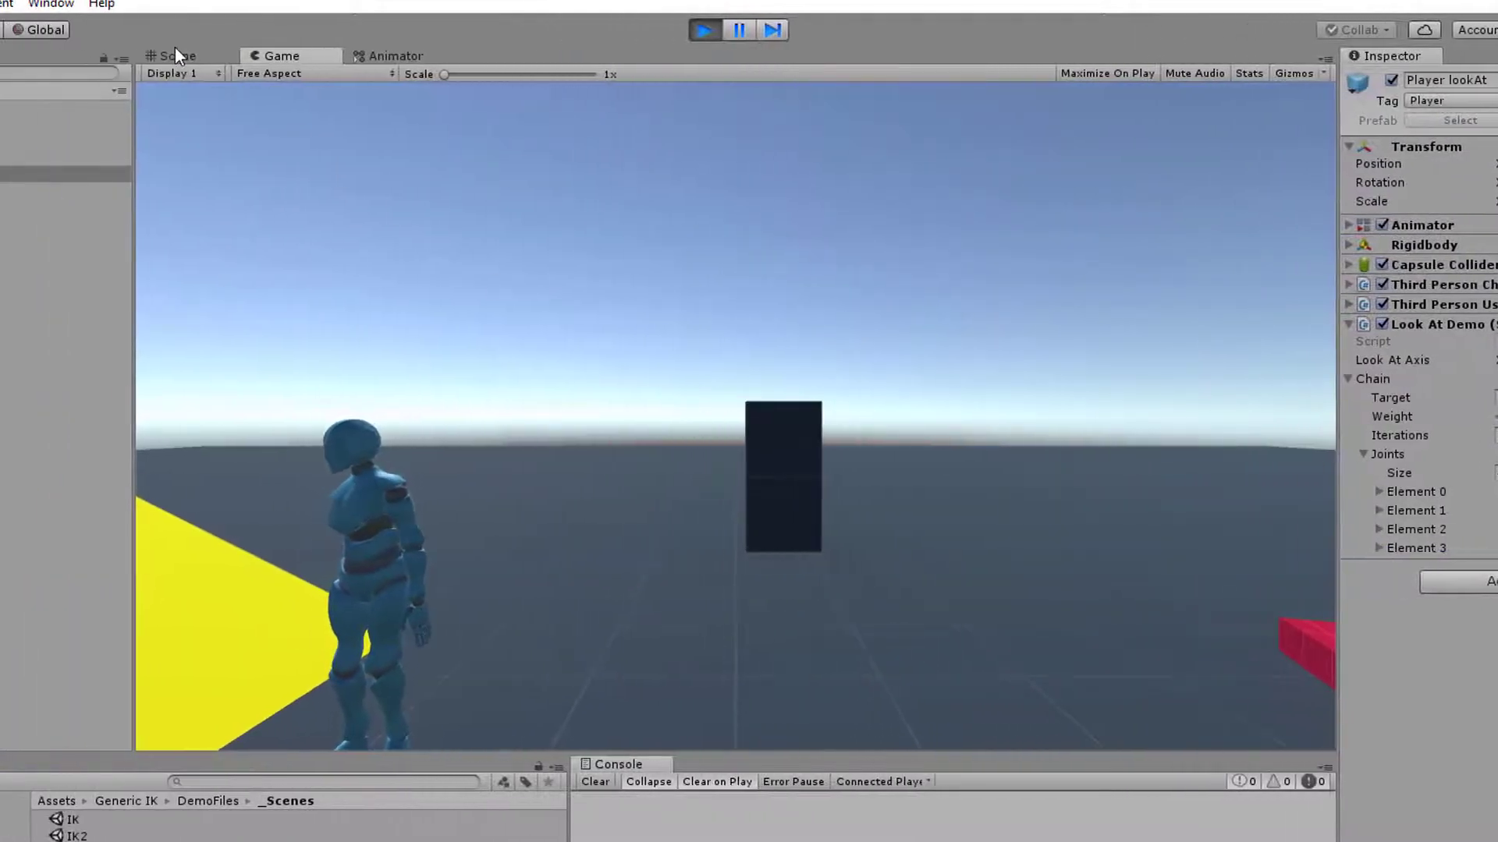
left_click(175, 53)
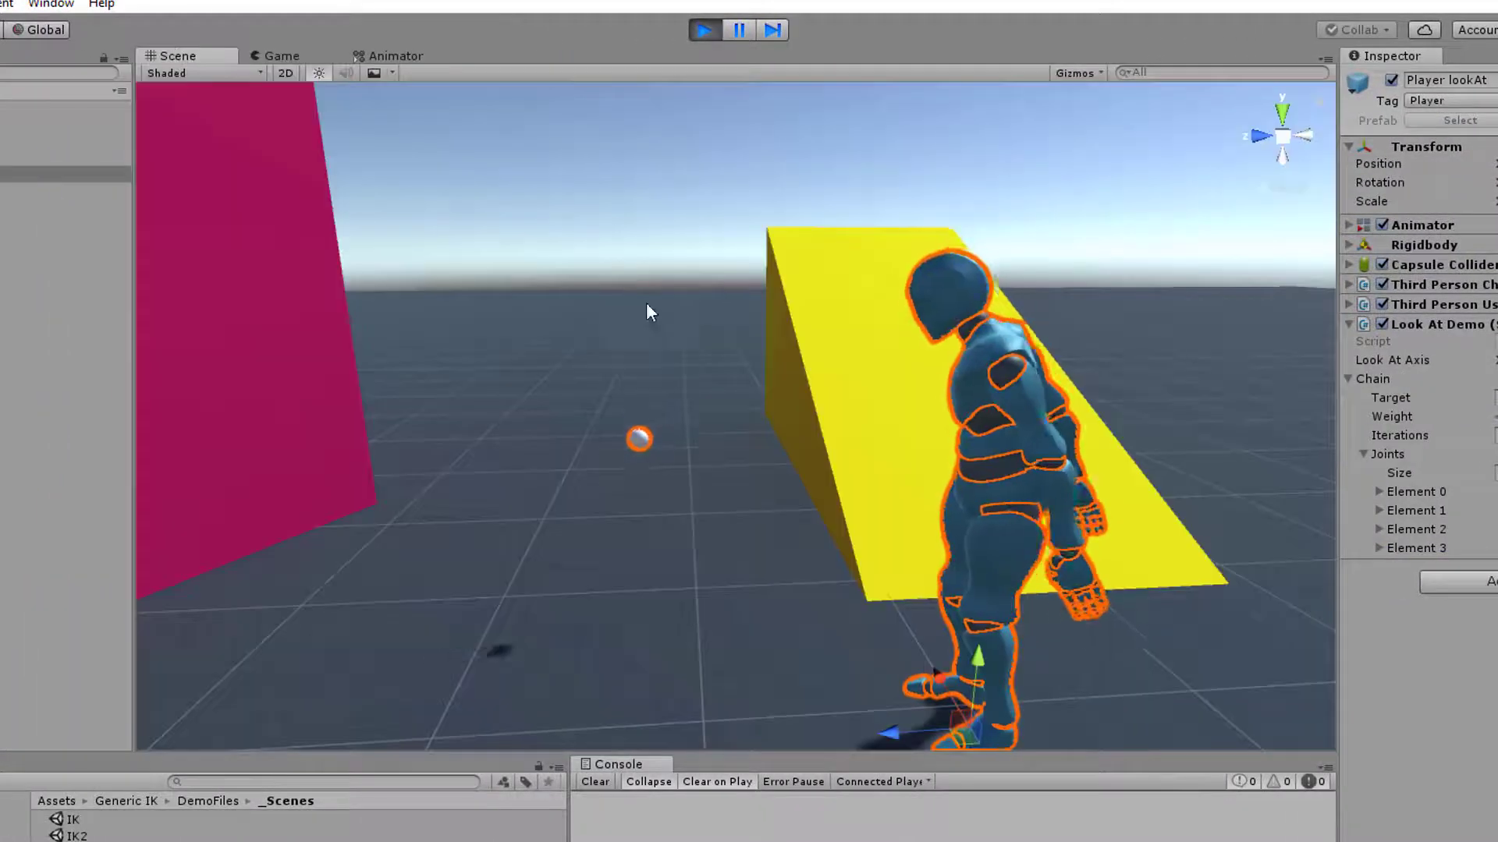
scroll(865, 519, "down", 5)
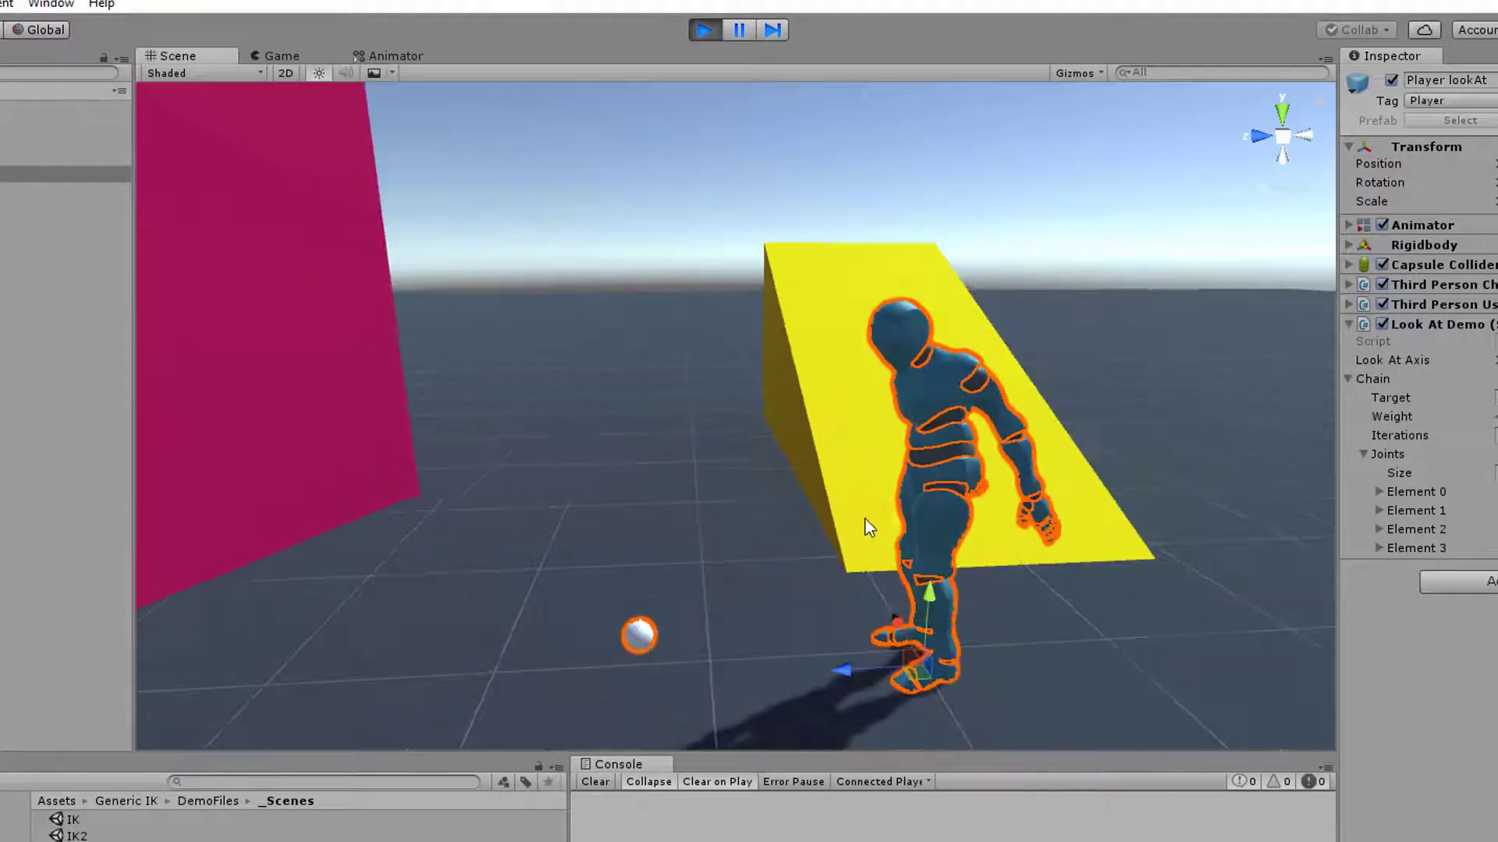
left_click_drag(902, 501, 575, 539, "alt")
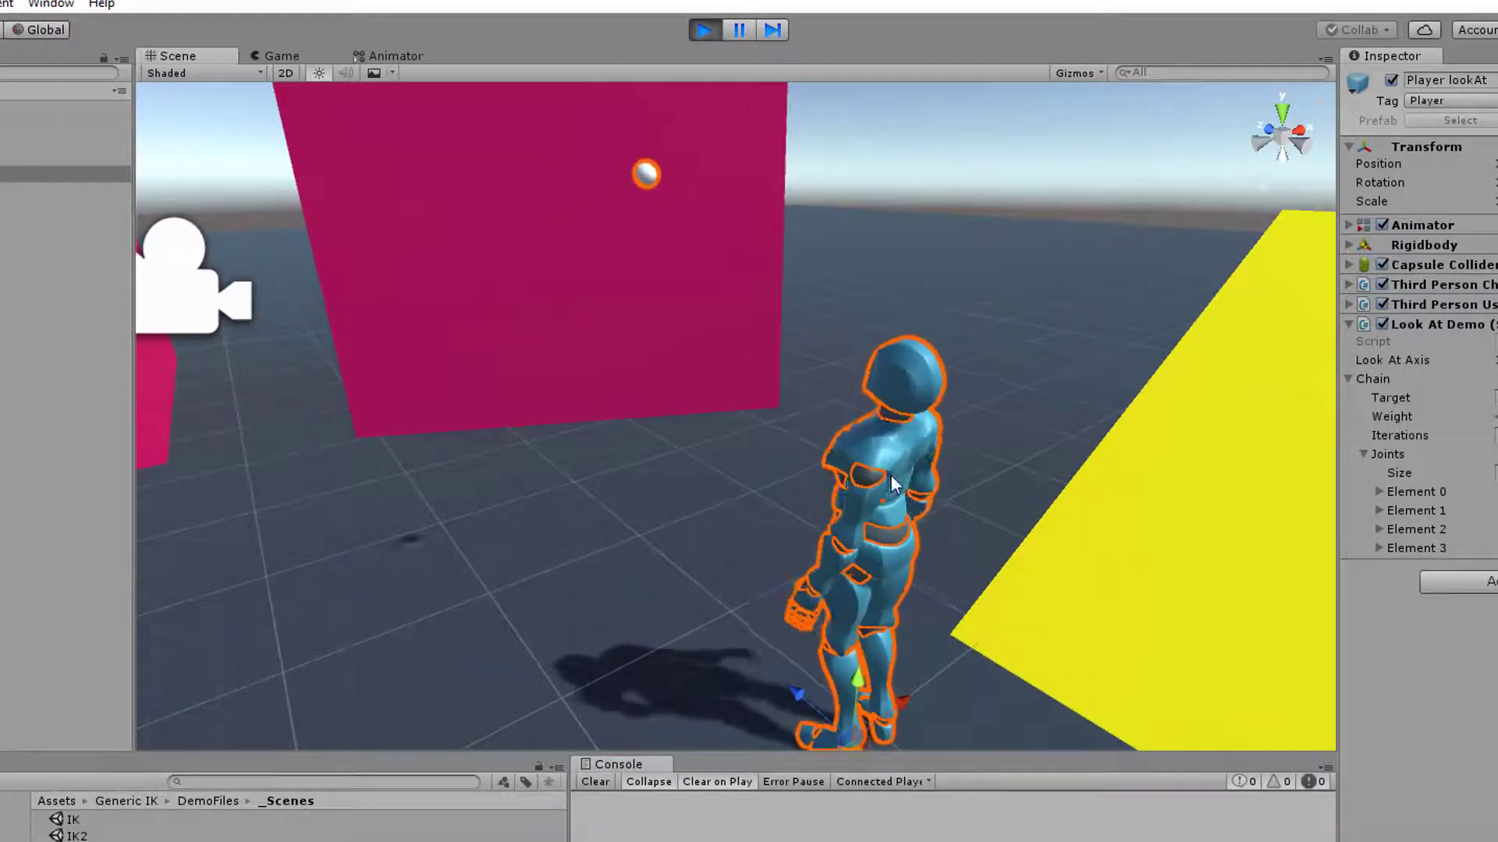
Select the mixamorig:Head joint, switch the transform handles to Local orientation and observe the head's axes from several angles
left_click(78, 358)
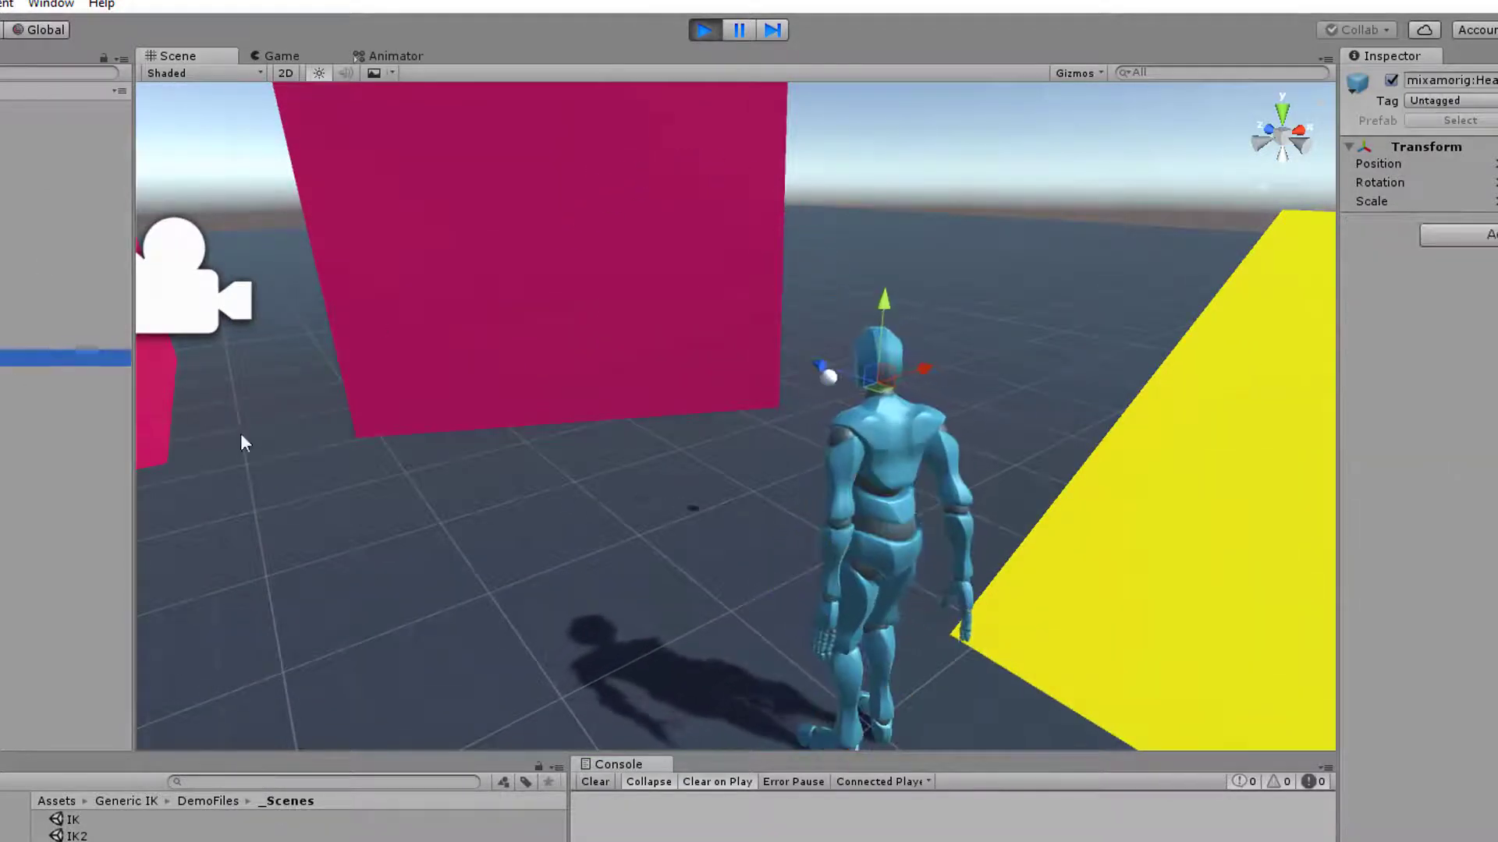
left_click_drag(581, 476, 892, 499, "alt")
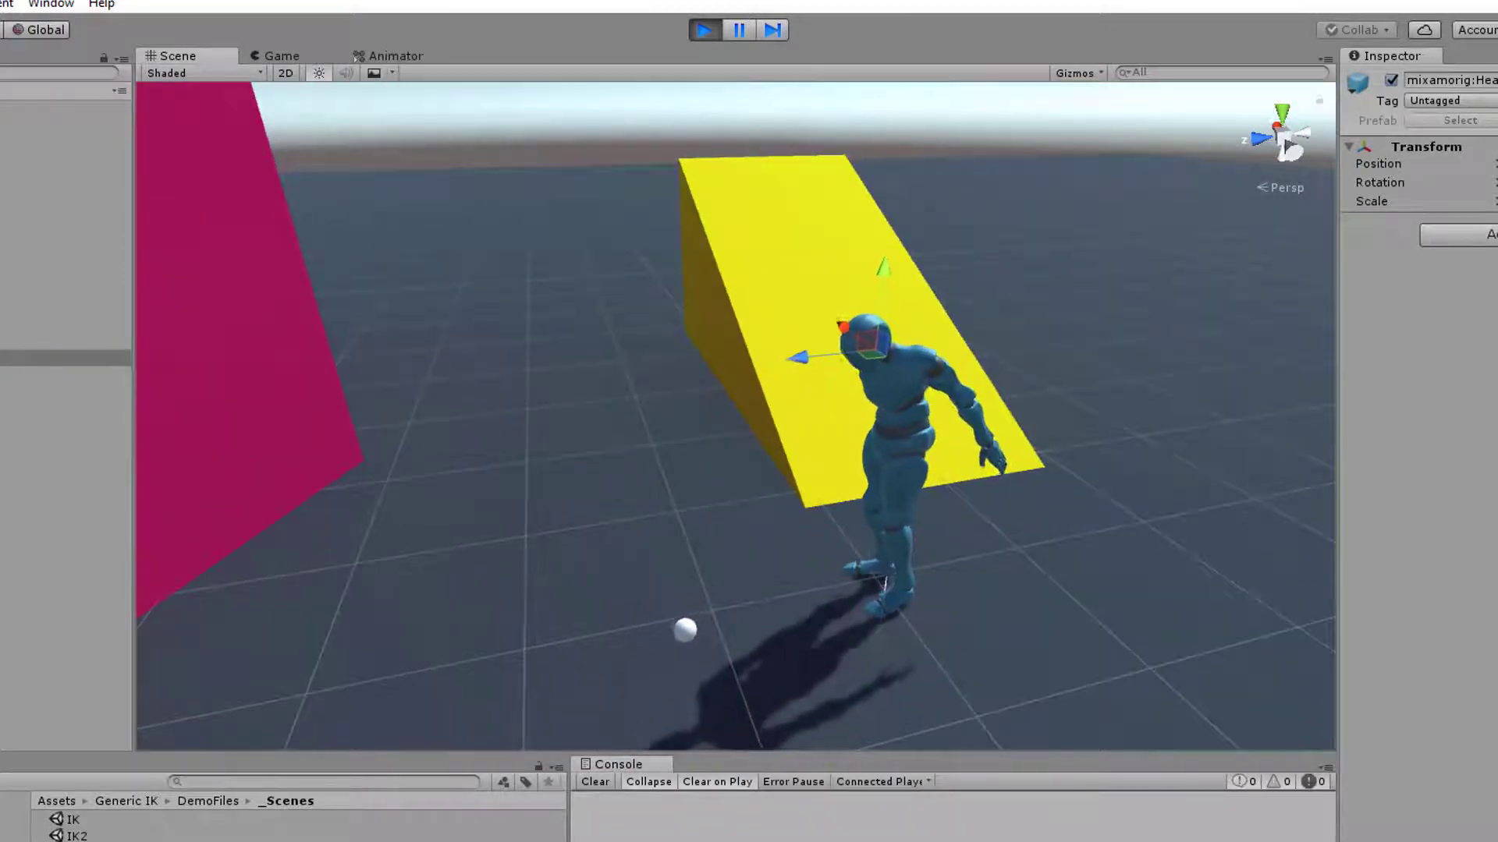
left_click(50, 27)
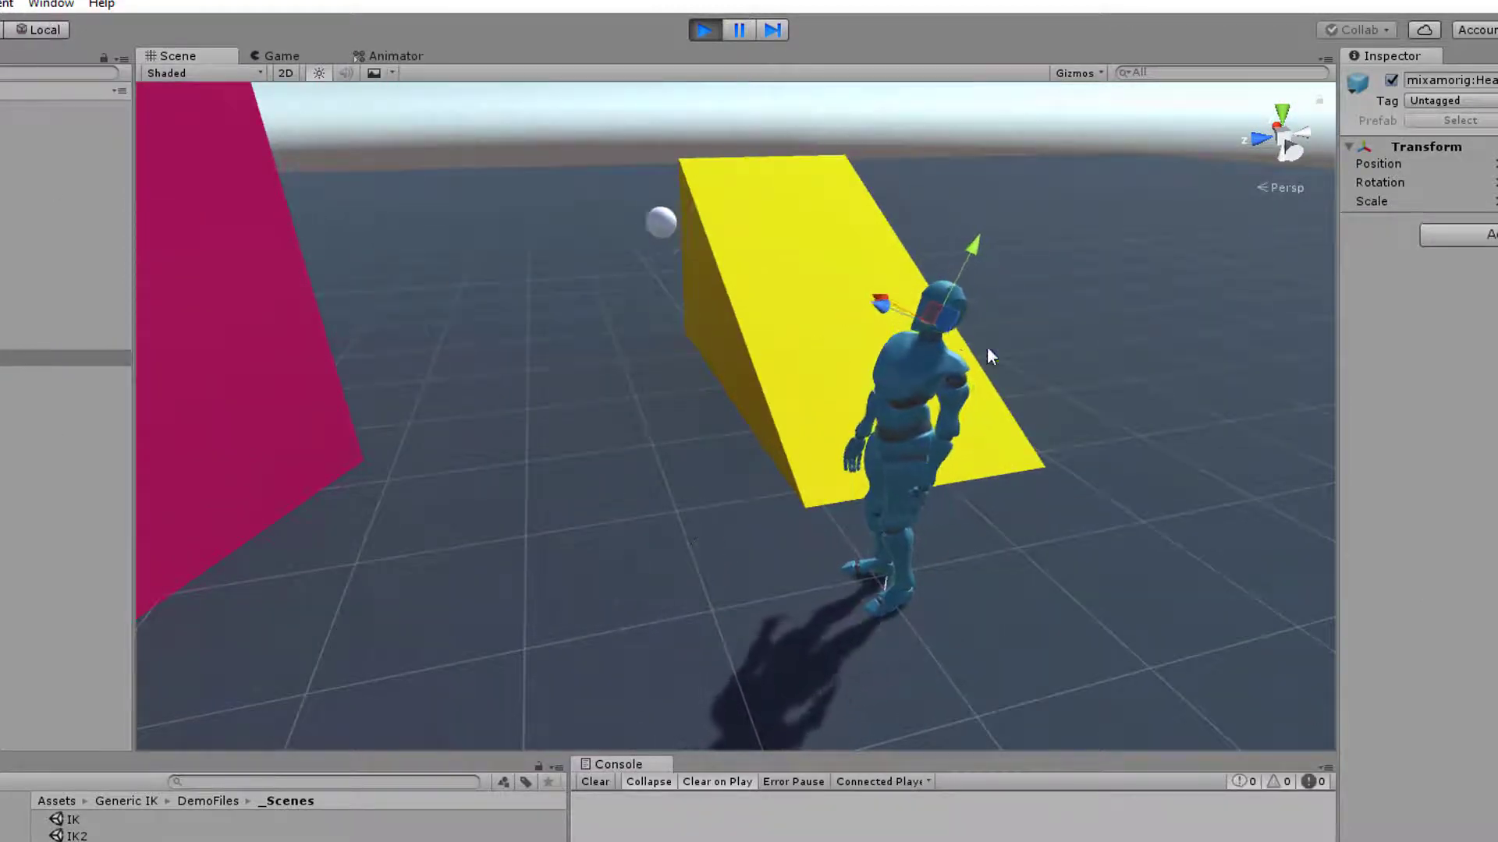
left_click_drag(986, 346, 709, 383, "alt")
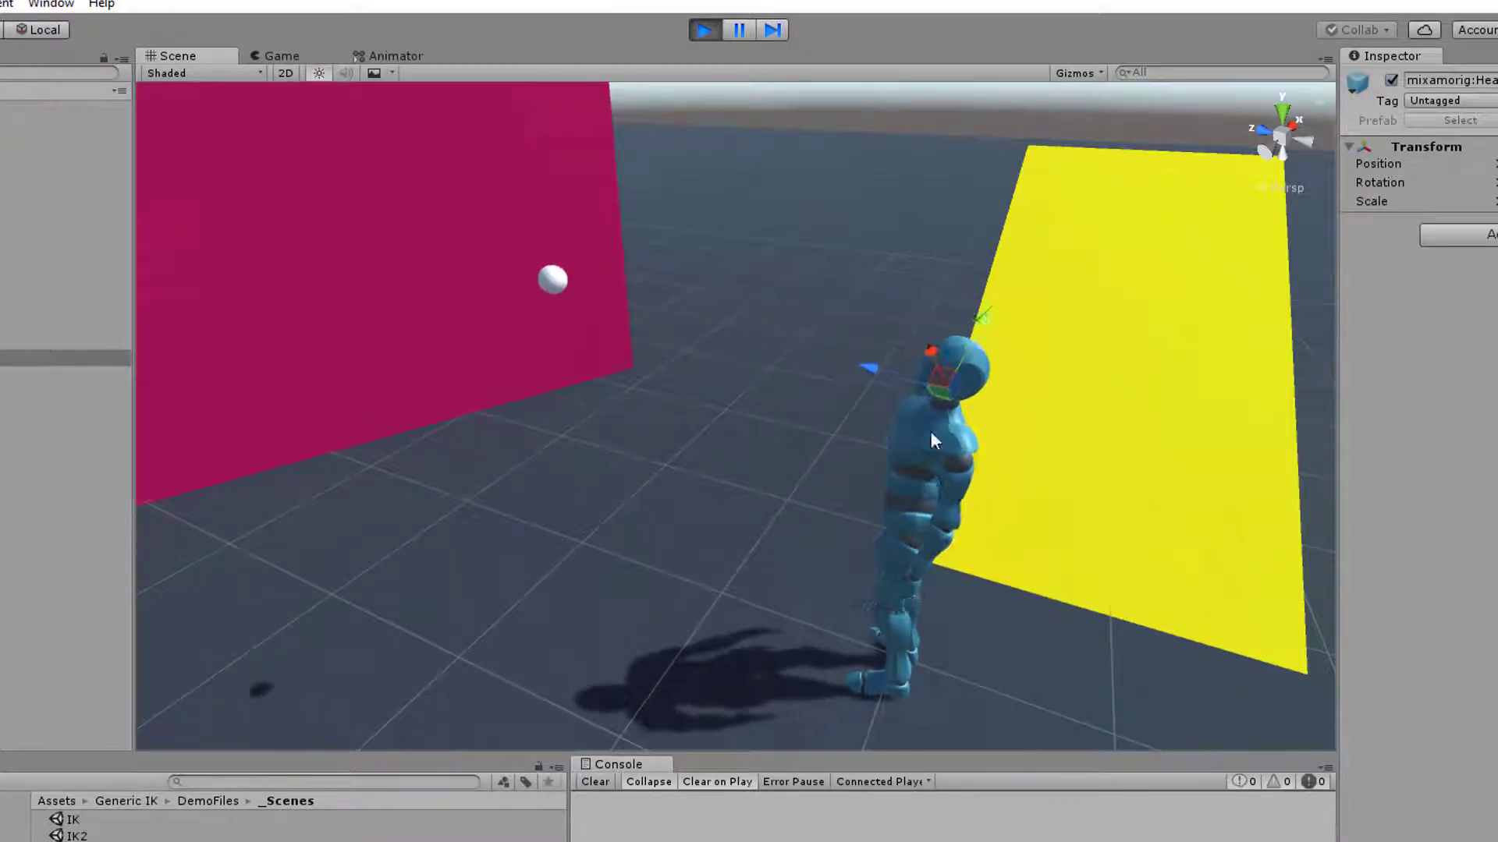
left_click_drag(1009, 507, 858, 513, "alt")
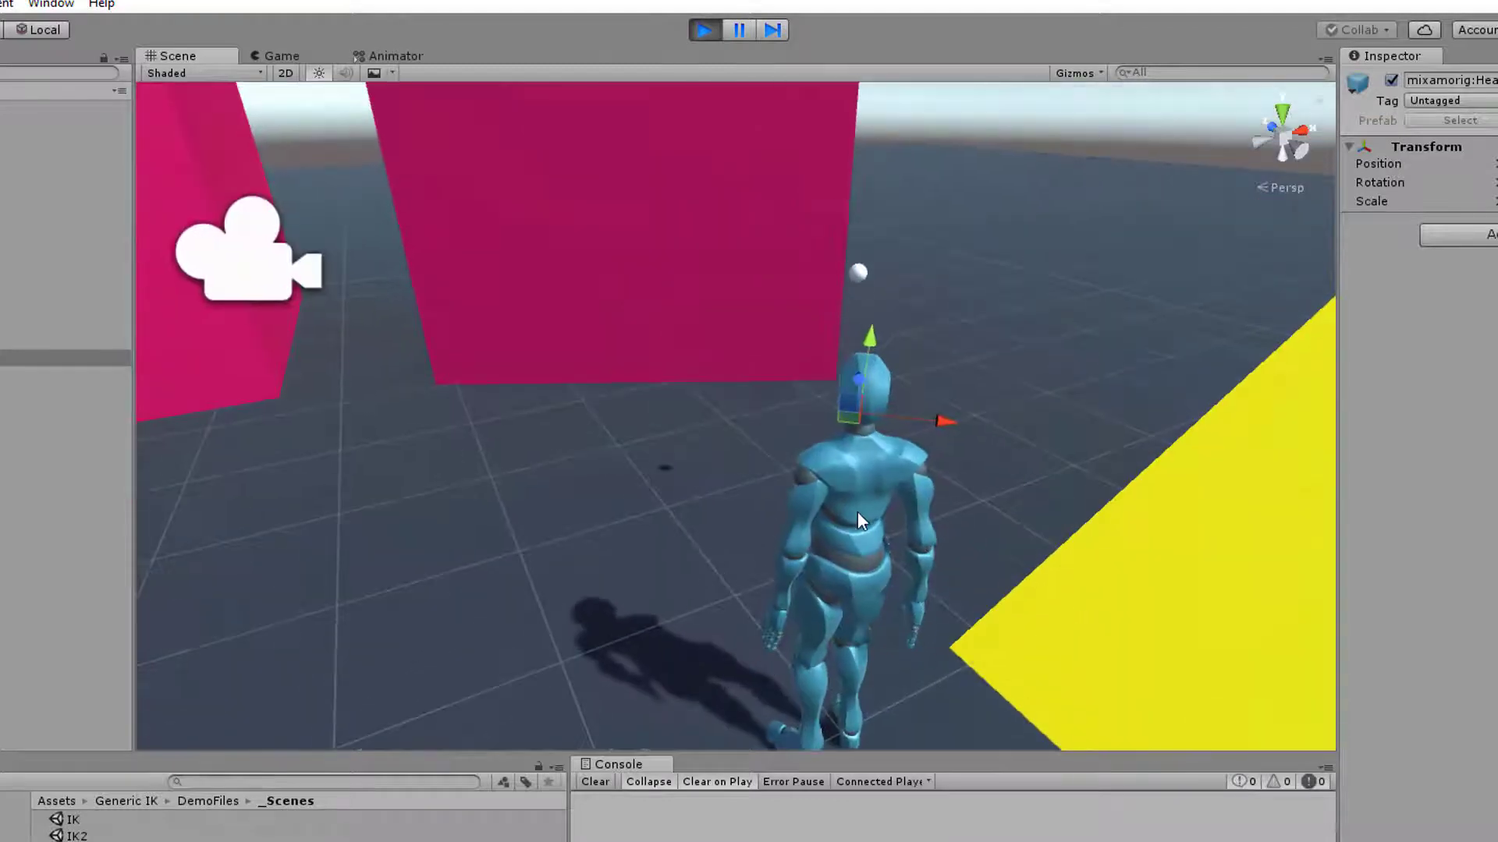
left_click_drag(594, 446, 922, 458, "alt")
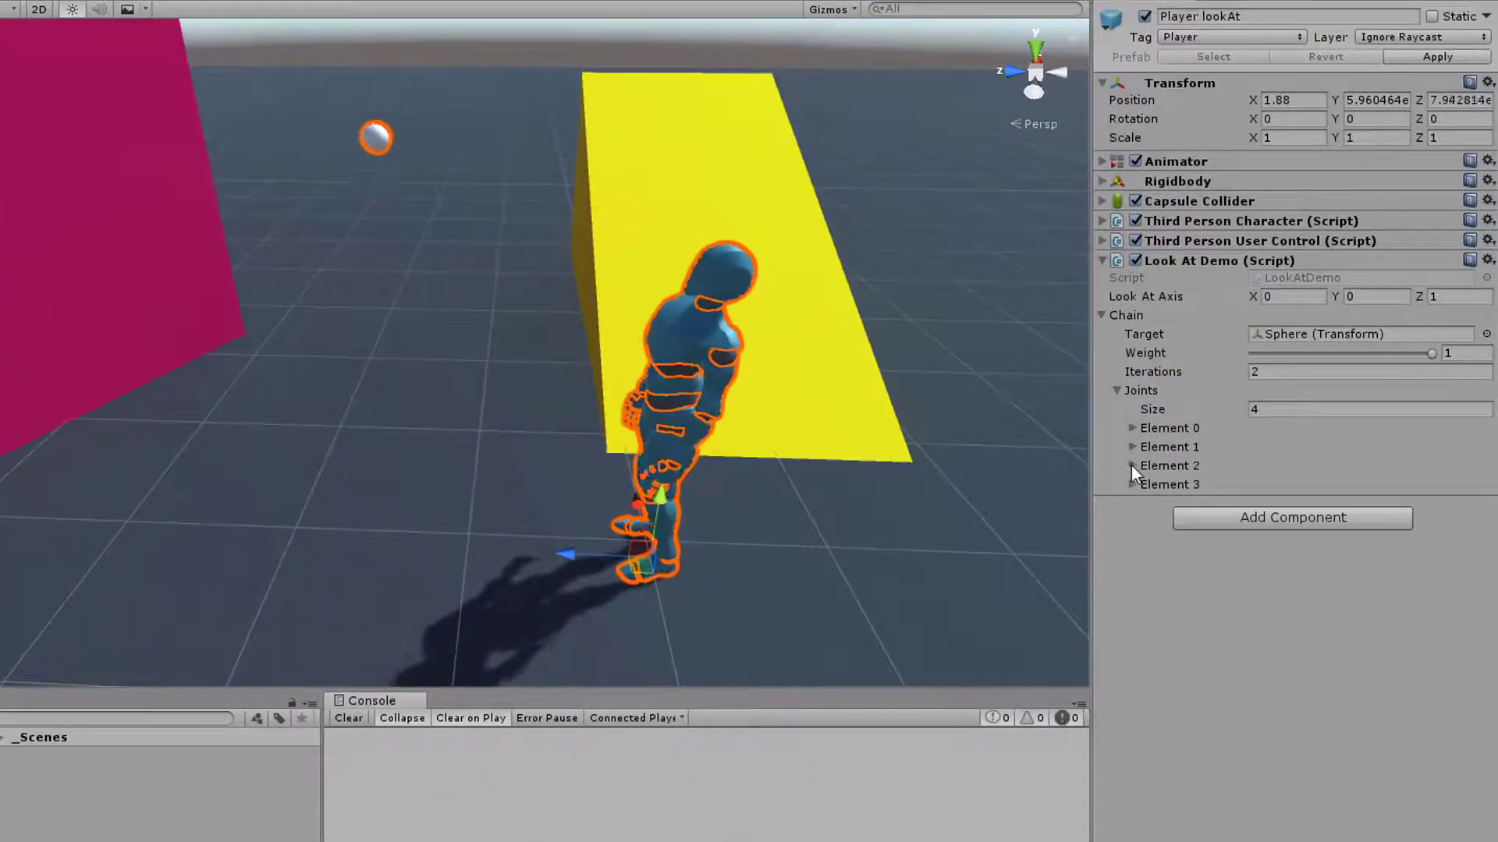
Examine the Neck joint's weight in Player lookAt's Look At Demo chain and exit play mode
left_click(1371, 526)
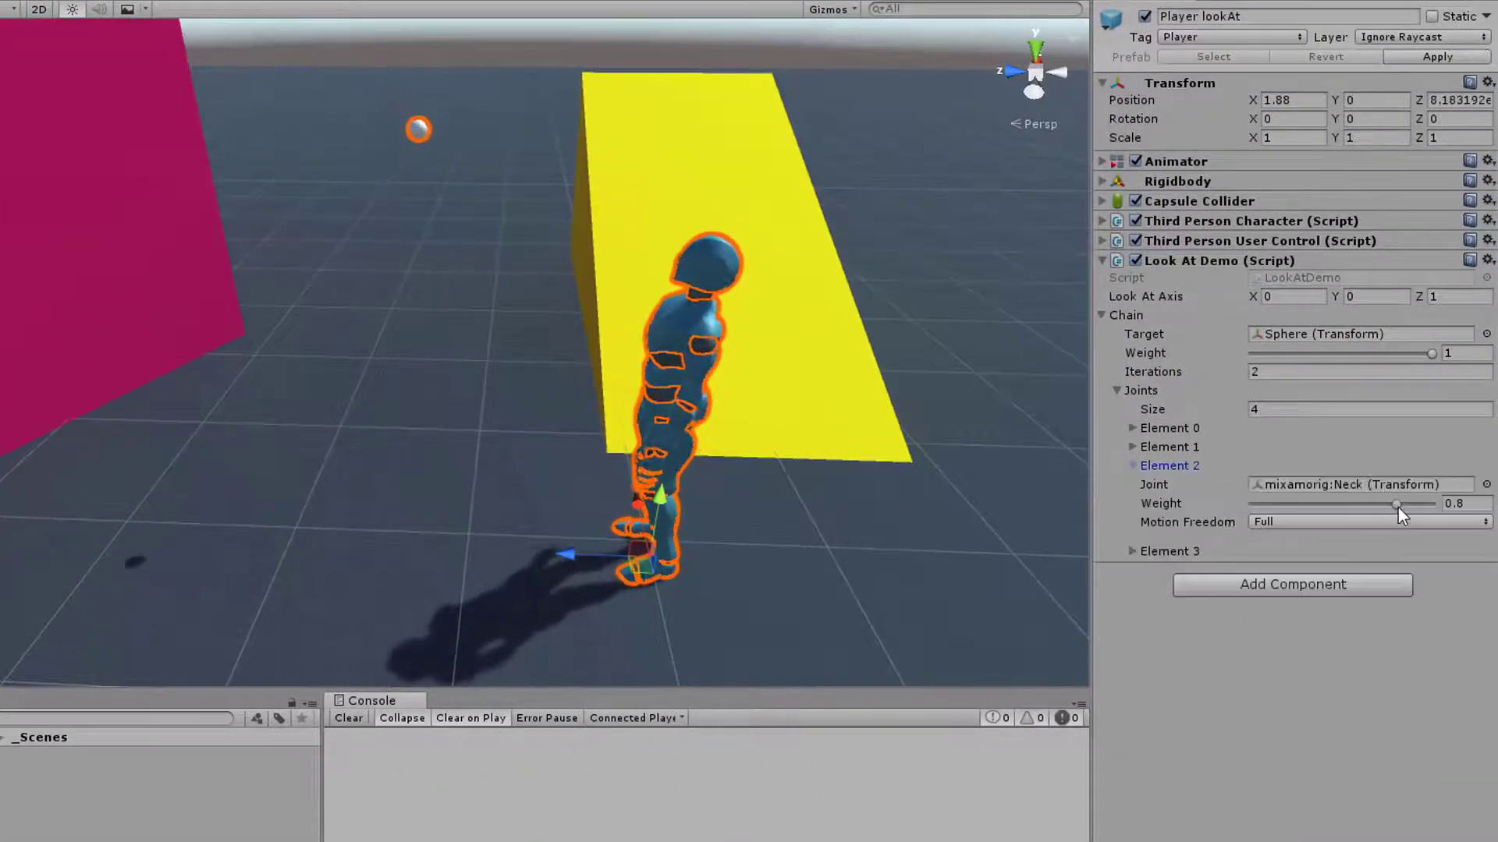
mouse_move(1393, 504)
left_mouse_down()
mouse_move(1351, 503)
mouse_move(1408, 507)
left_mouse_up()
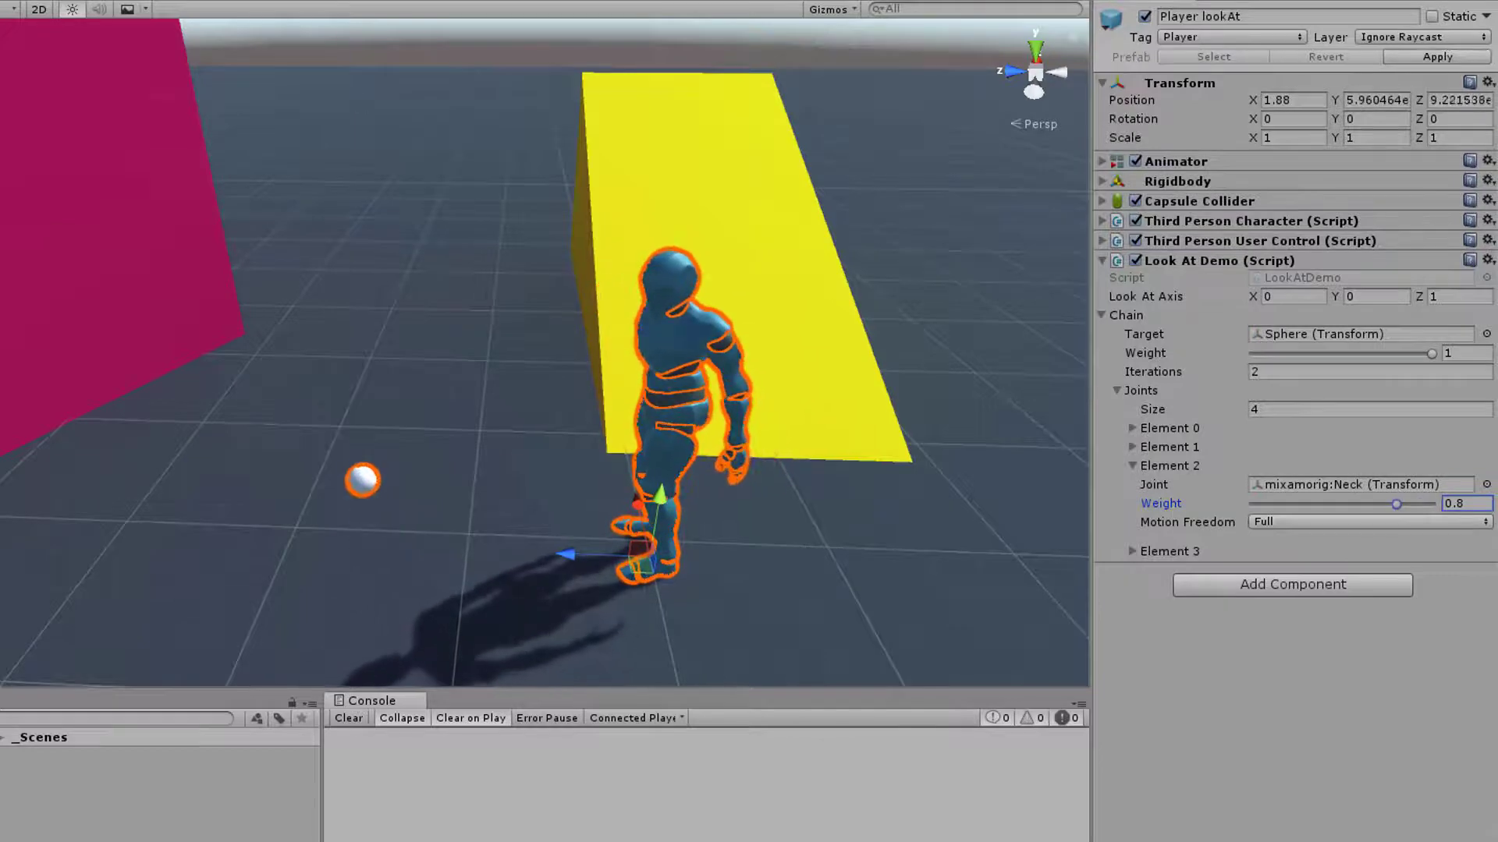
key("ctrl+p")
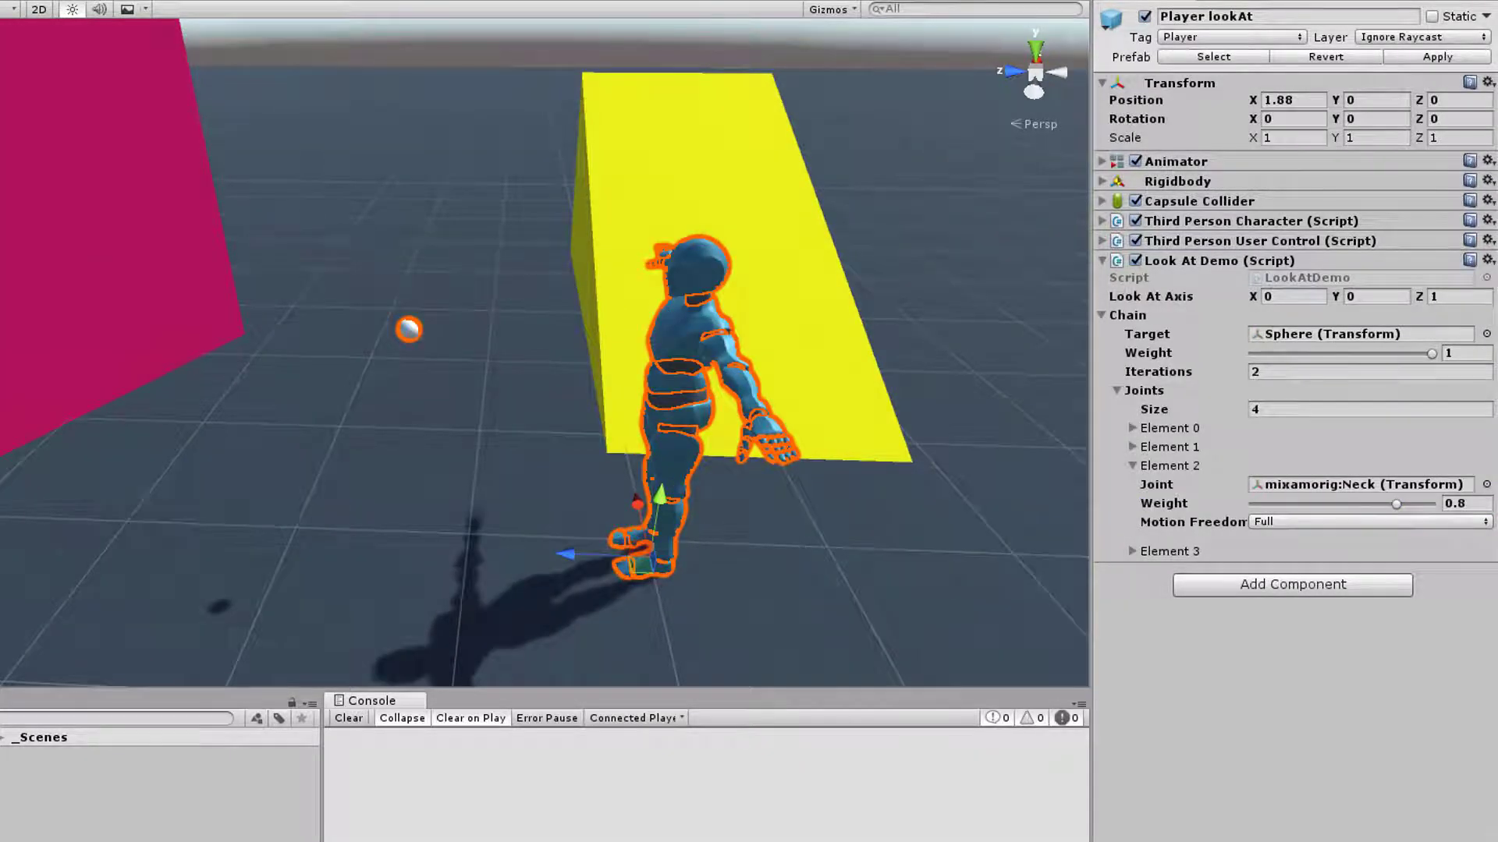
Deactivate Player lookAt, activate Player Swing at and bring the character with its bar and sphere into view
left_click(1144, 18)
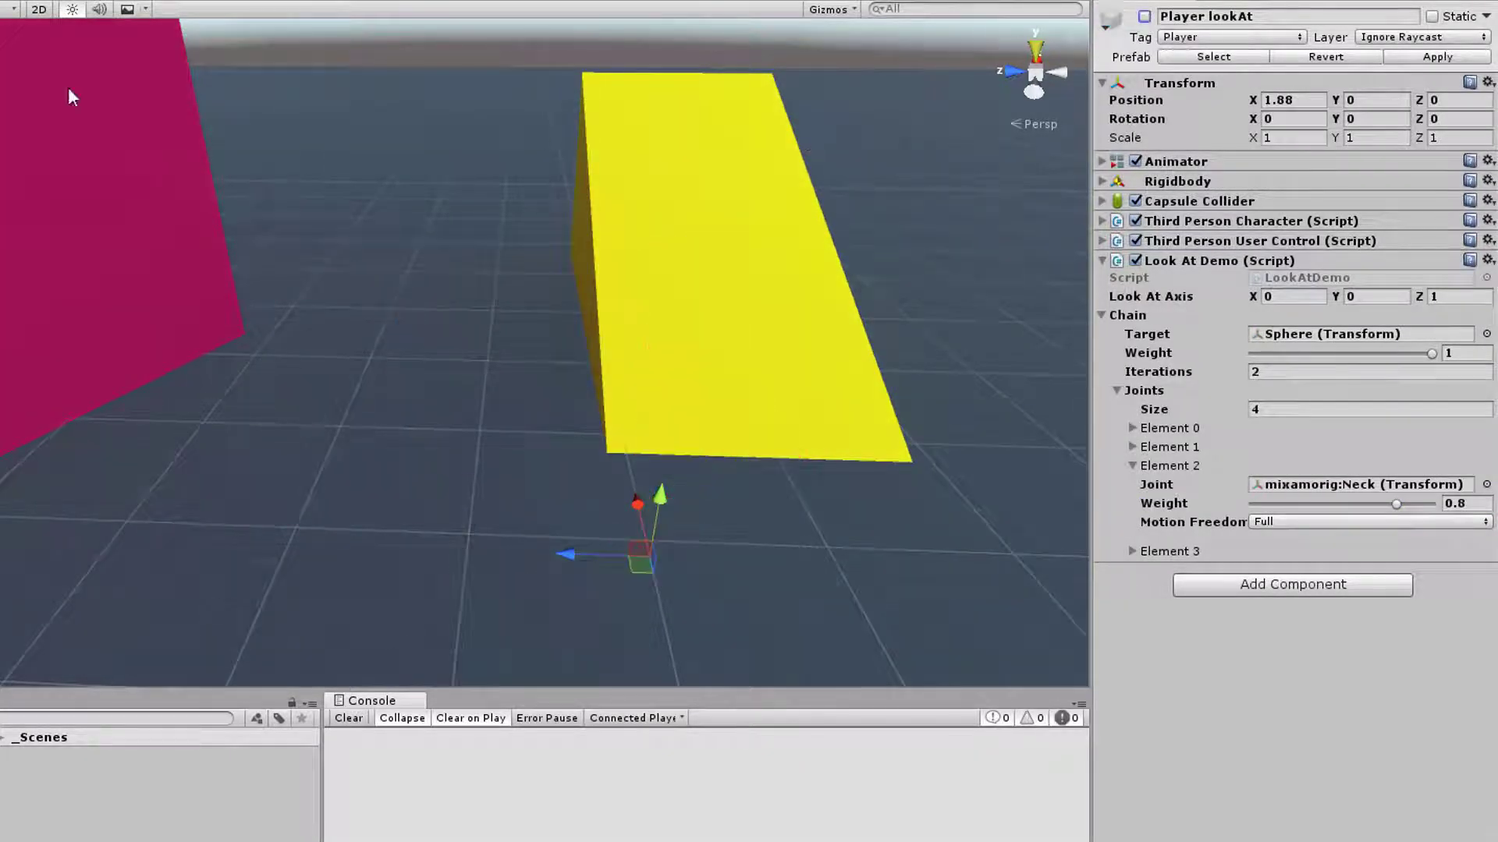
left_click(0, 140)
left_click(1144, 17)
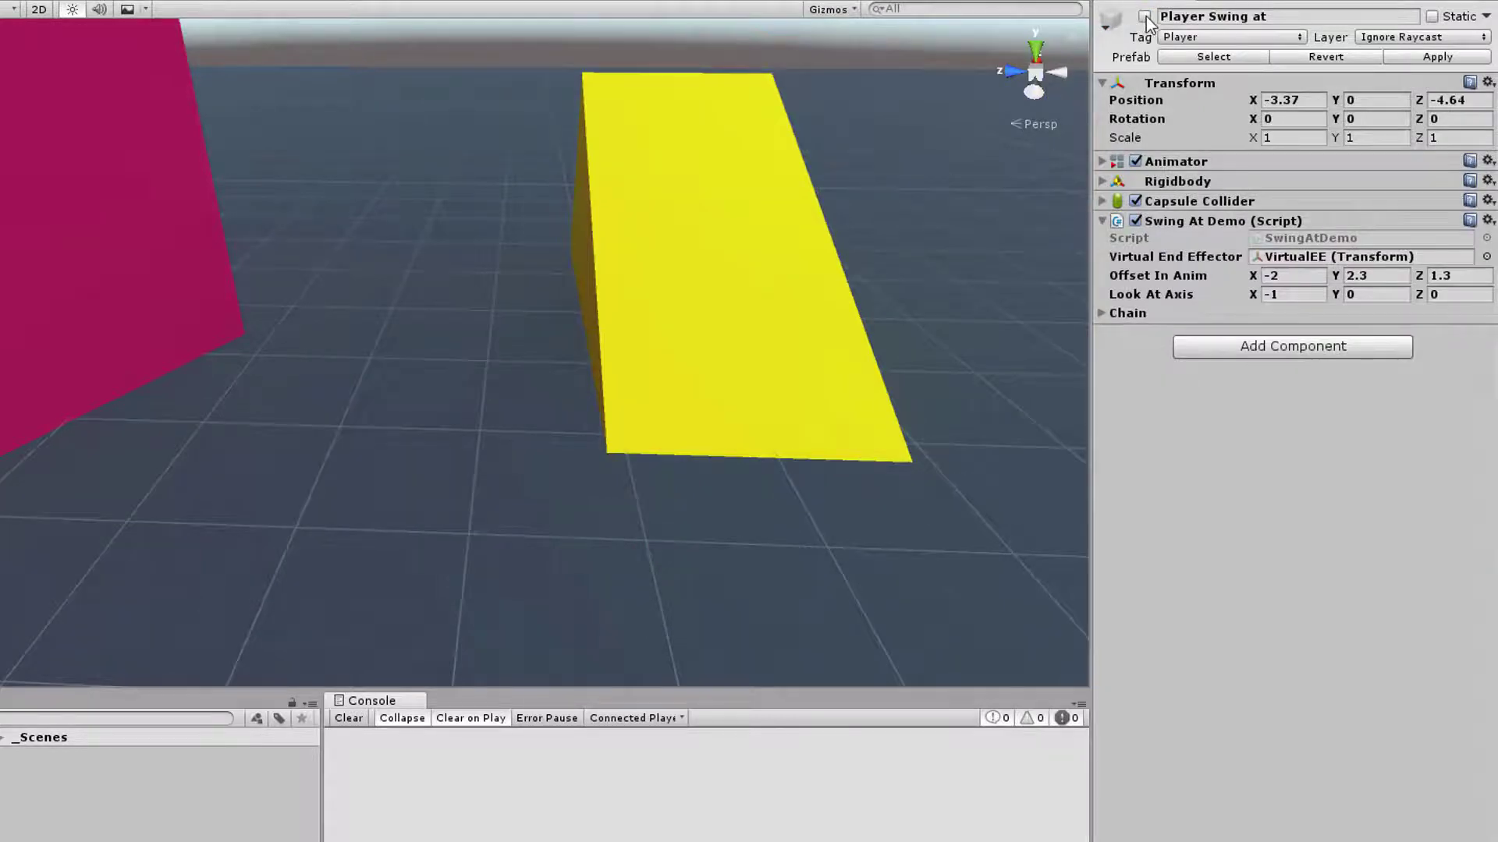
left_click_drag(1209, 193, 889, 244, "alt")
scroll(889, 244, "up", 6, "alt")
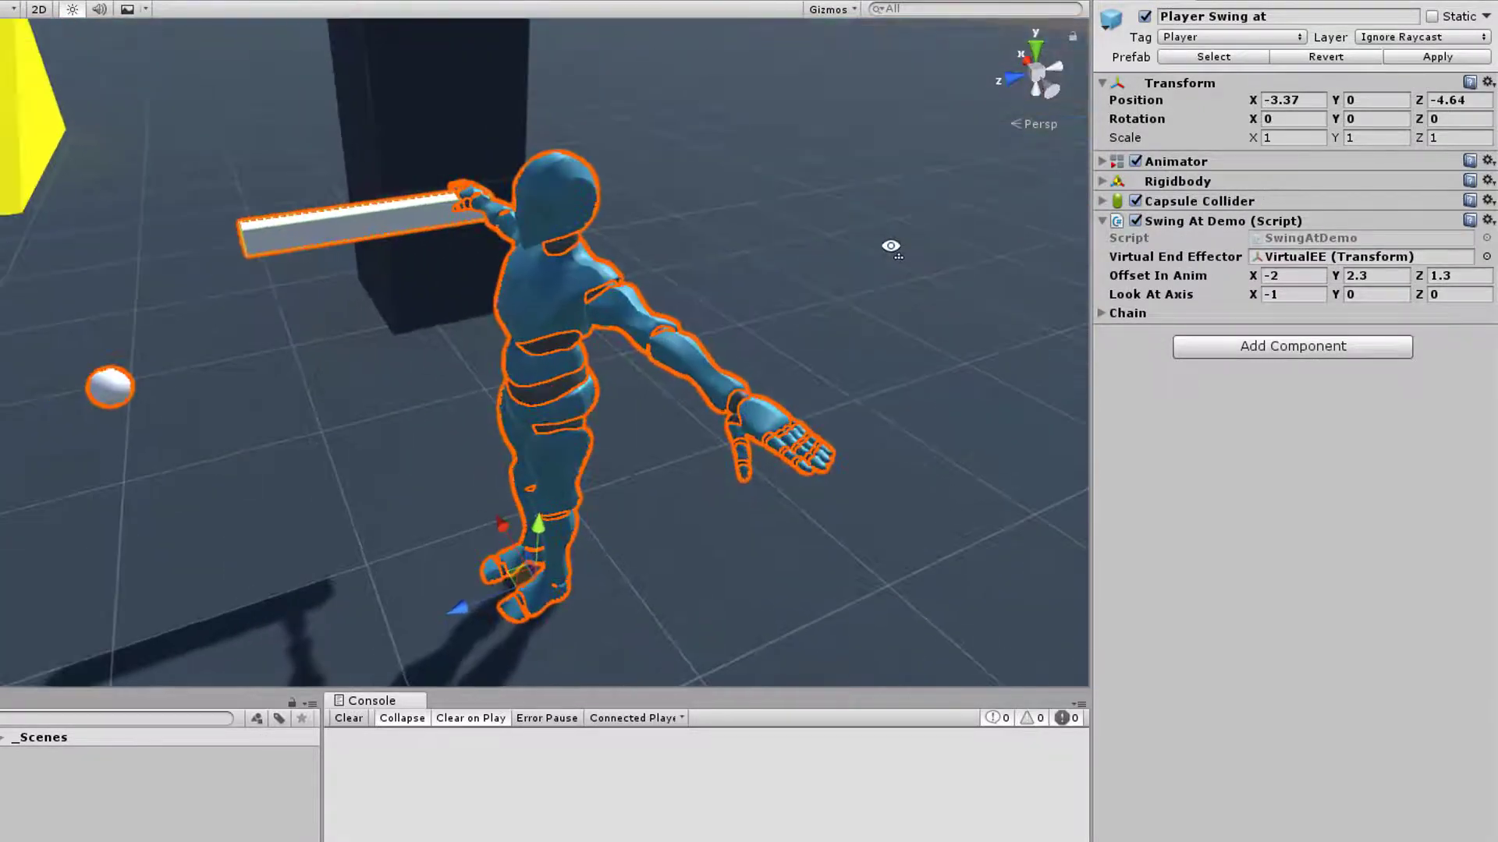
scroll(896, 244, "down", 4, "alt")
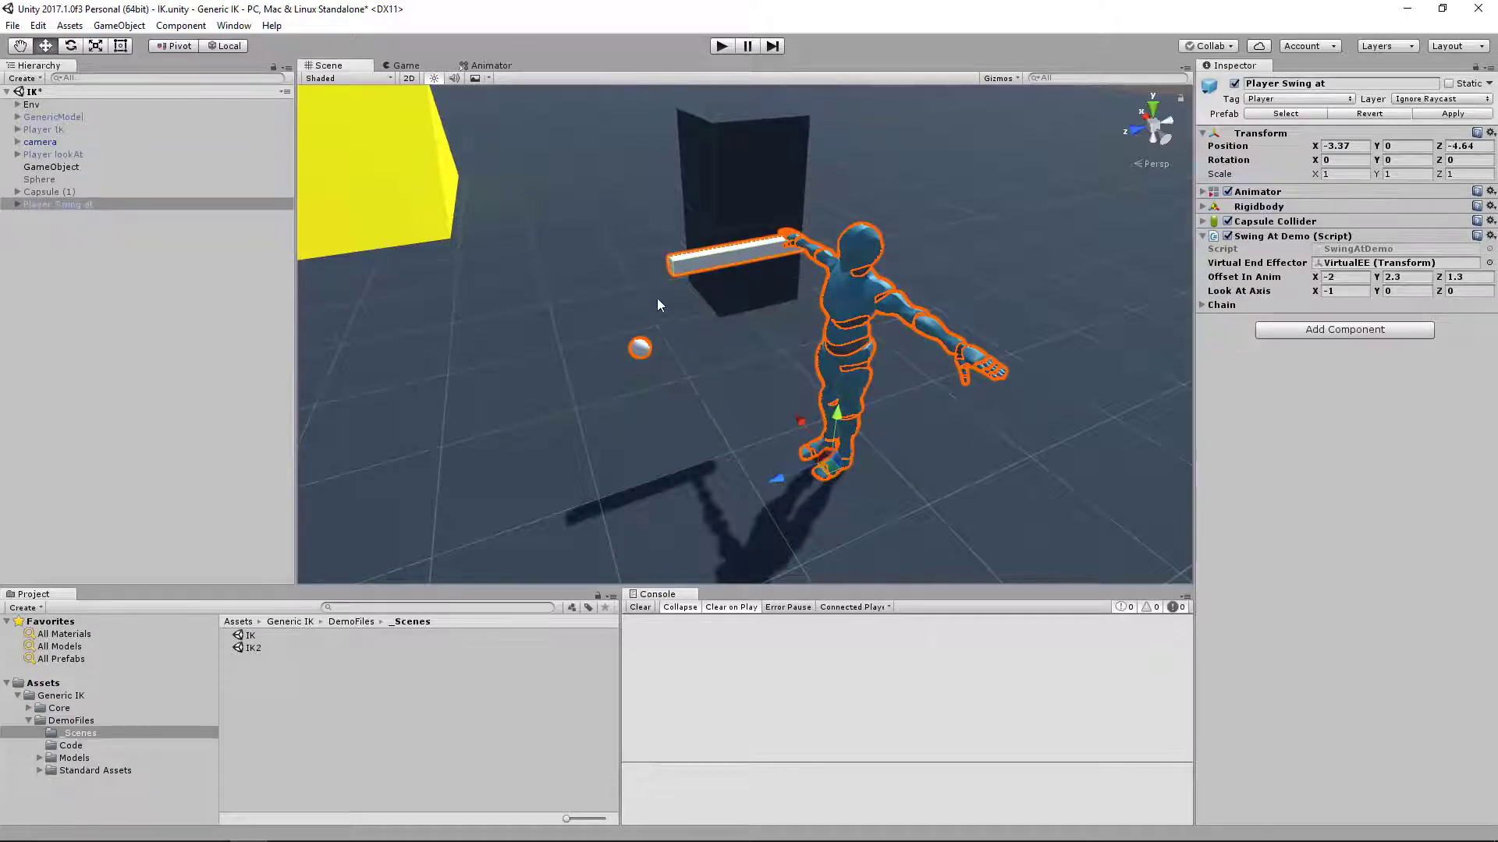
right_click_drag(696, 381, 676, 377)
key("w")
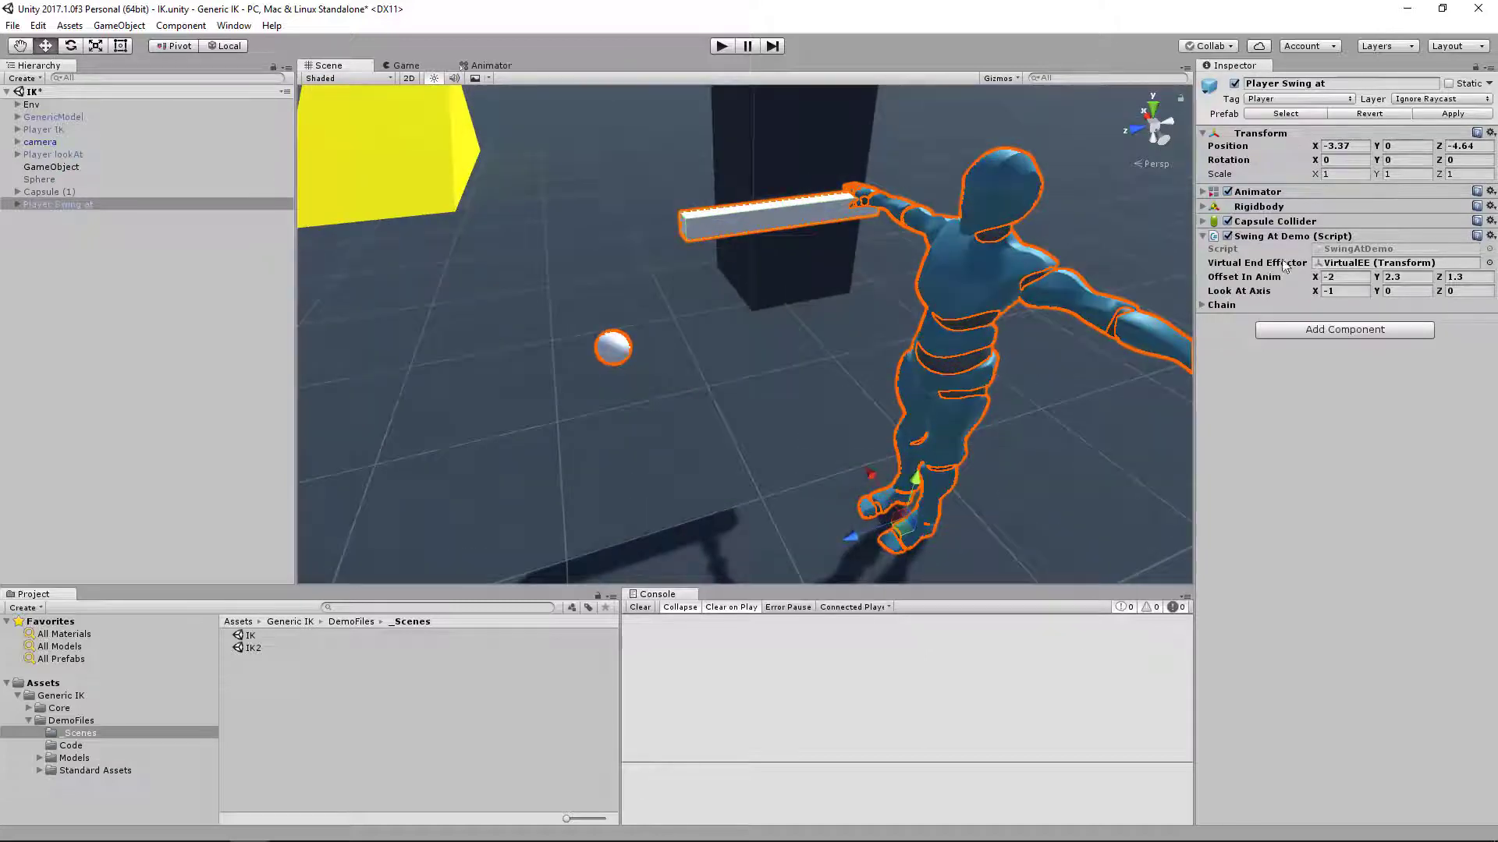
key("s")
right_click_drag(852, 367, 844, 340)
left_click(566, 133)
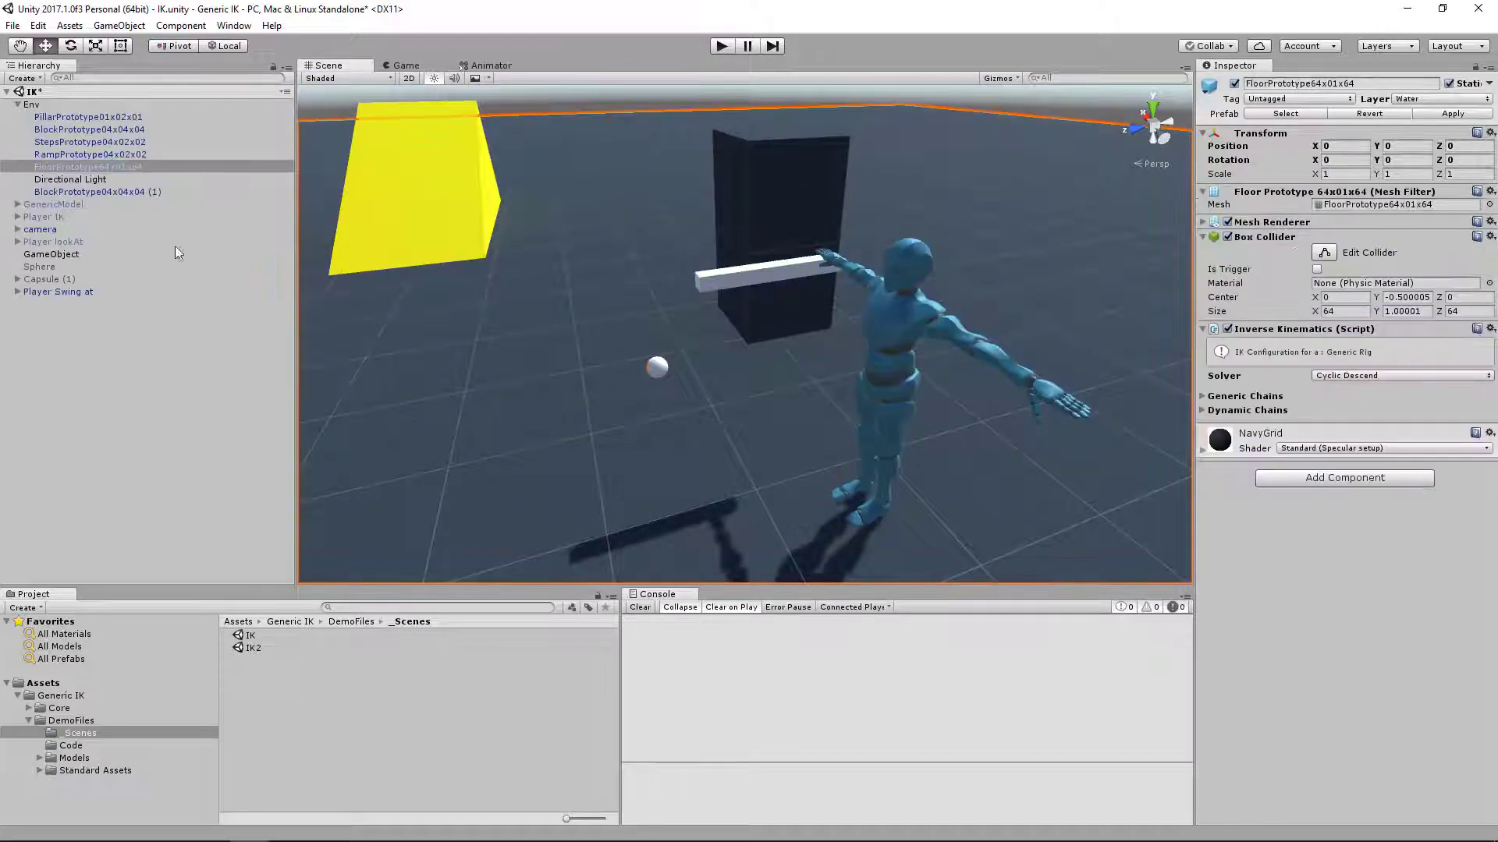
left_click(29, 104)
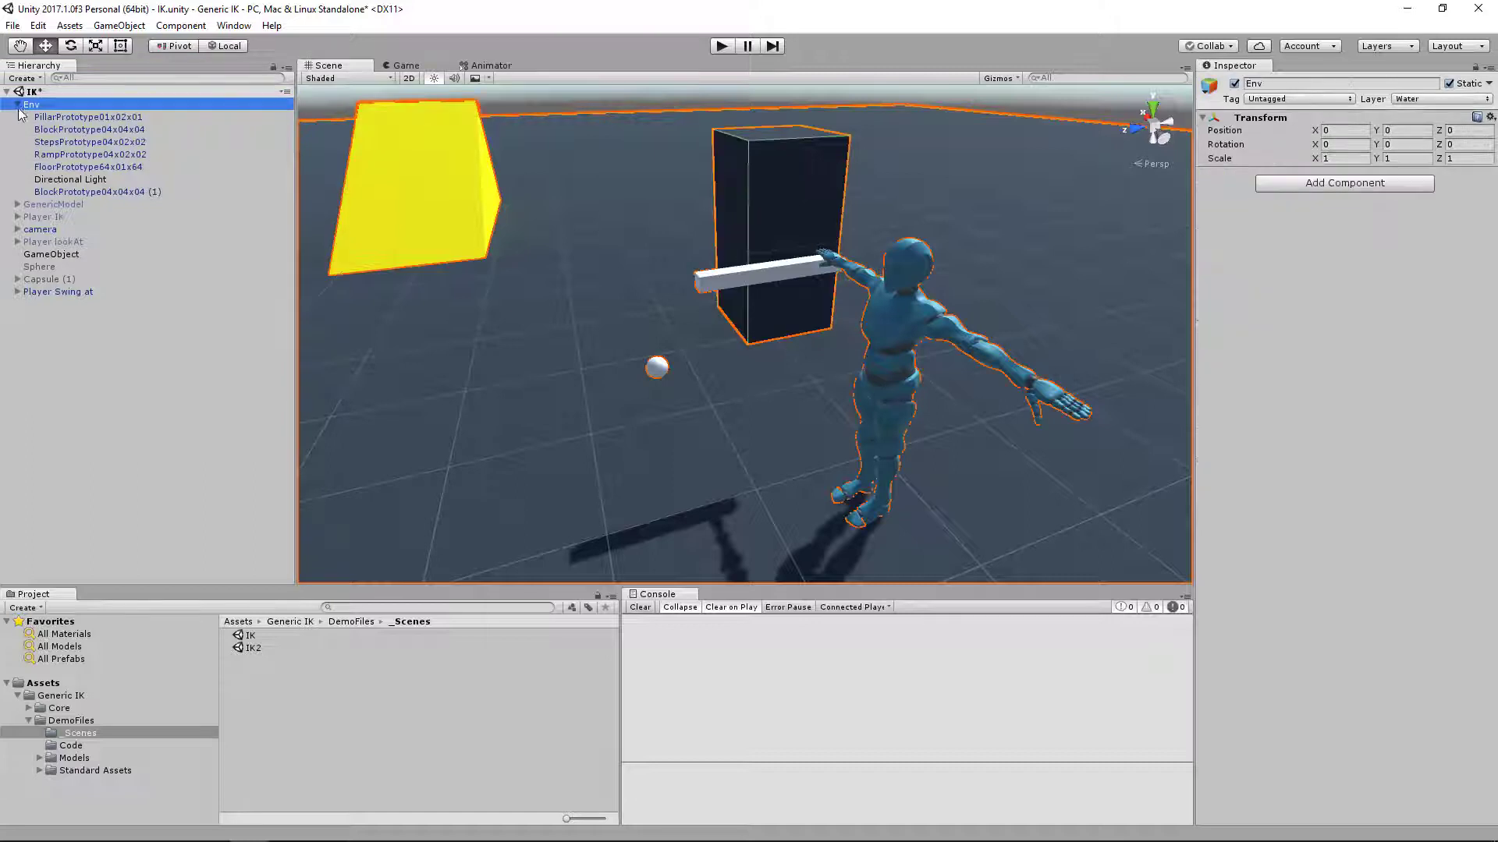
left_click(17, 105)
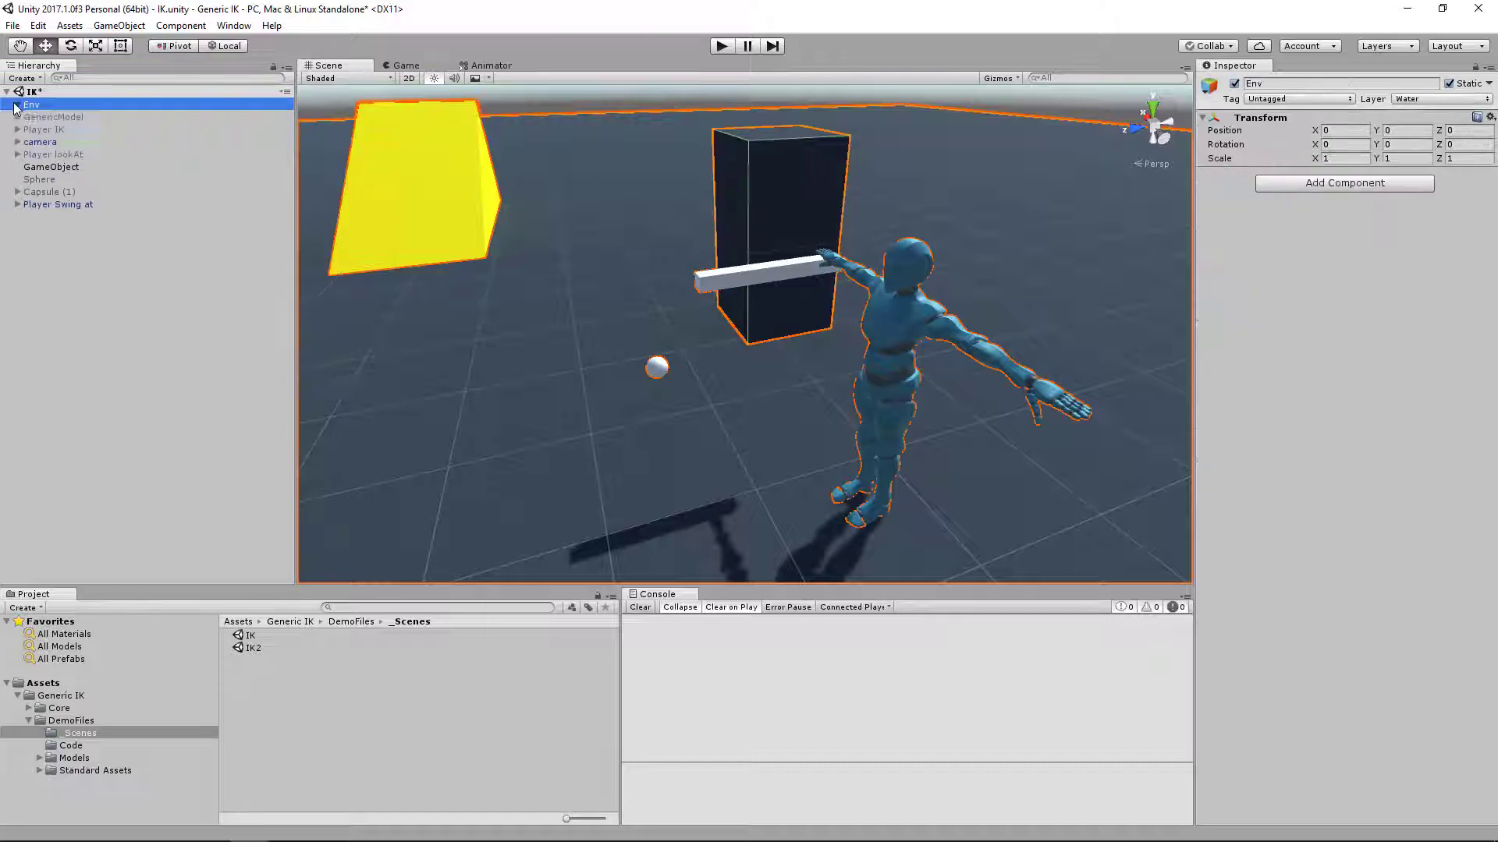
left_click(59, 204)
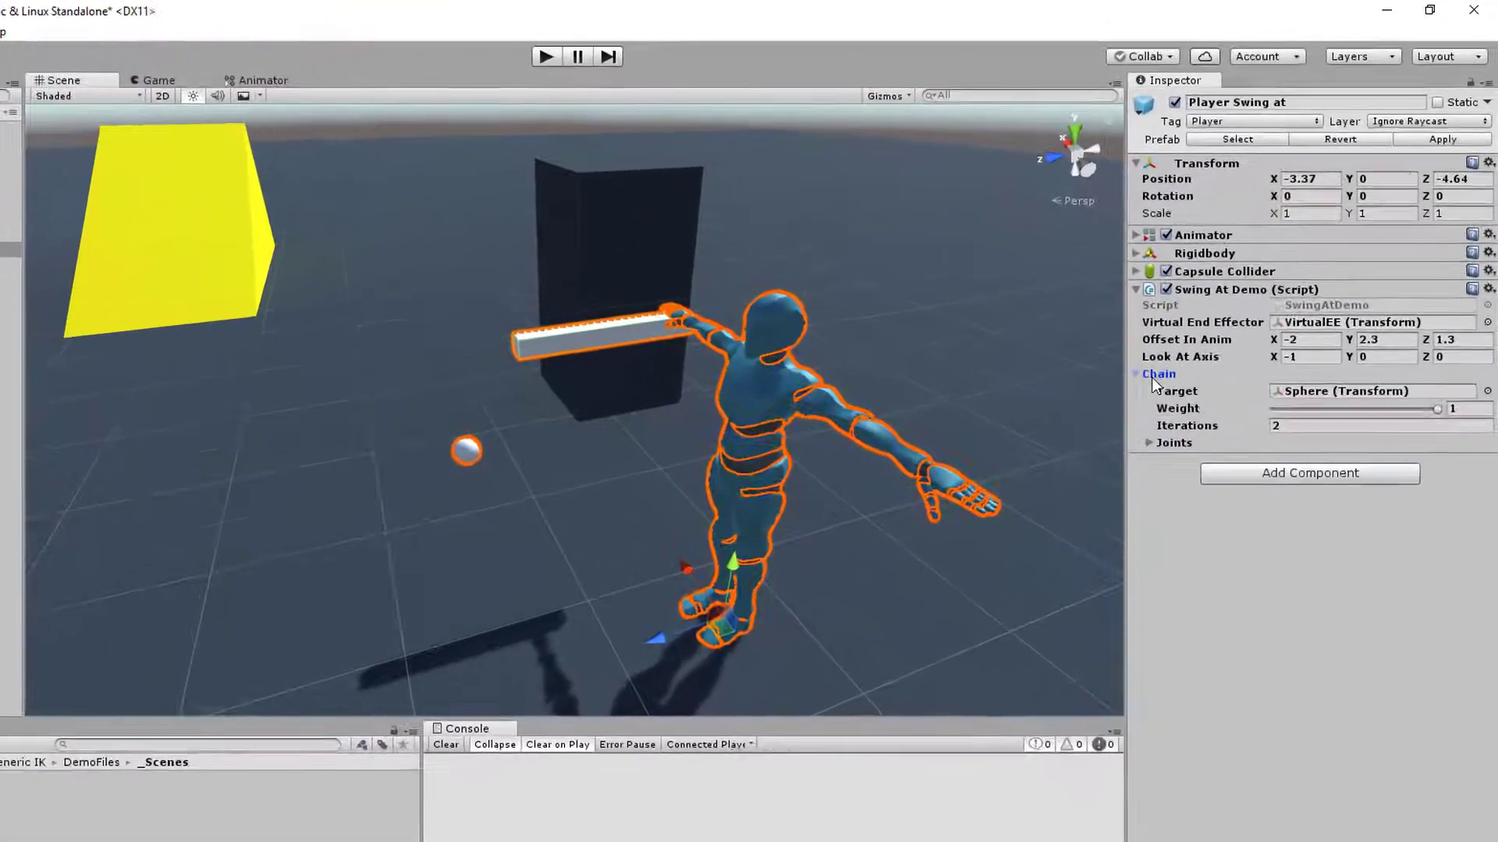
Examine the Swing At Demo component of Player Swing at: its Look At Axis, chain settings and joint elements
left_click(1242, 292)
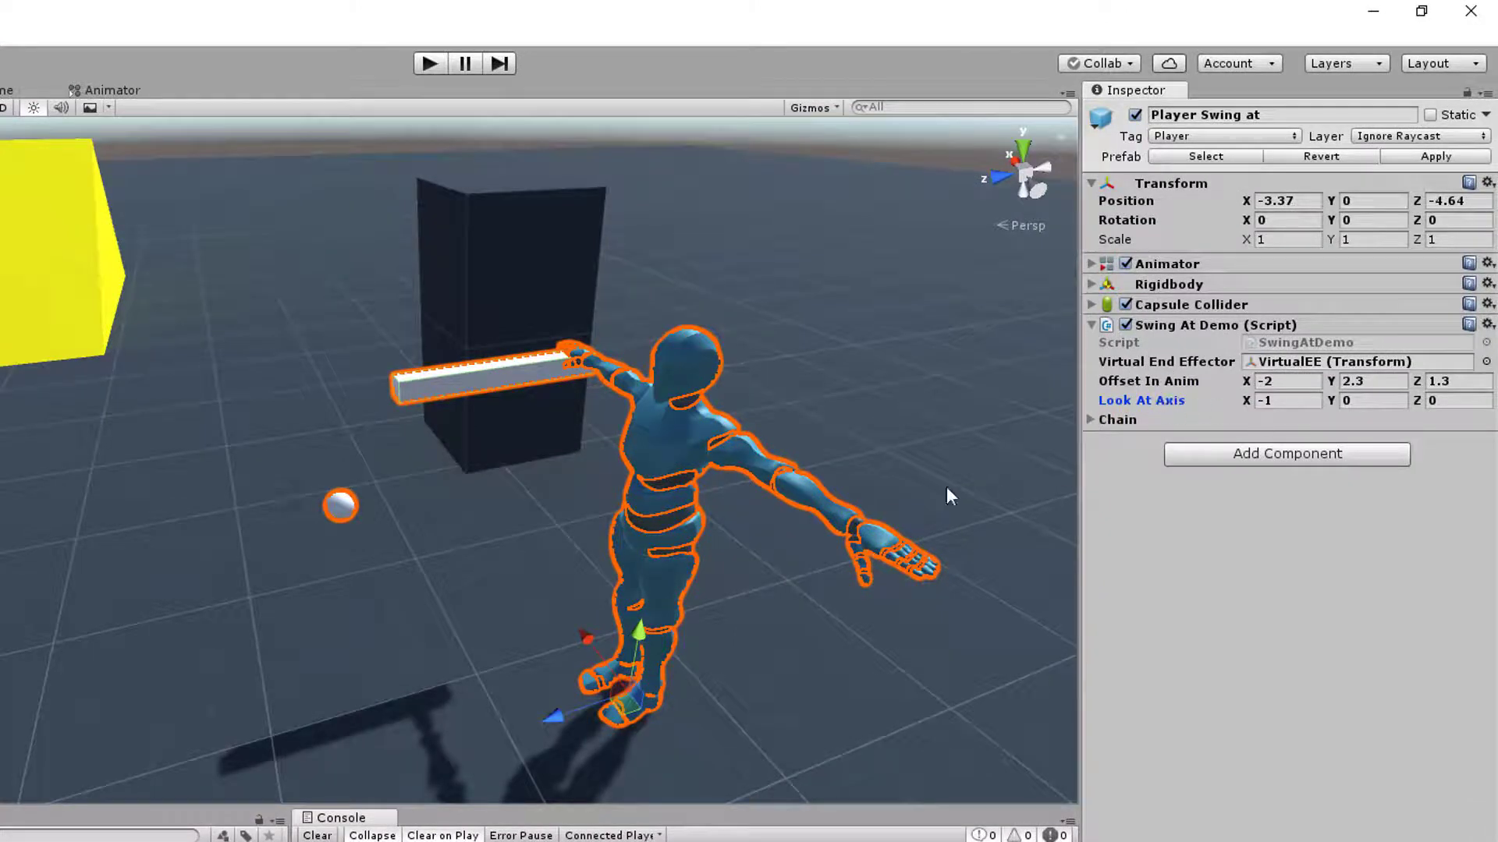
left_click(1091, 421)
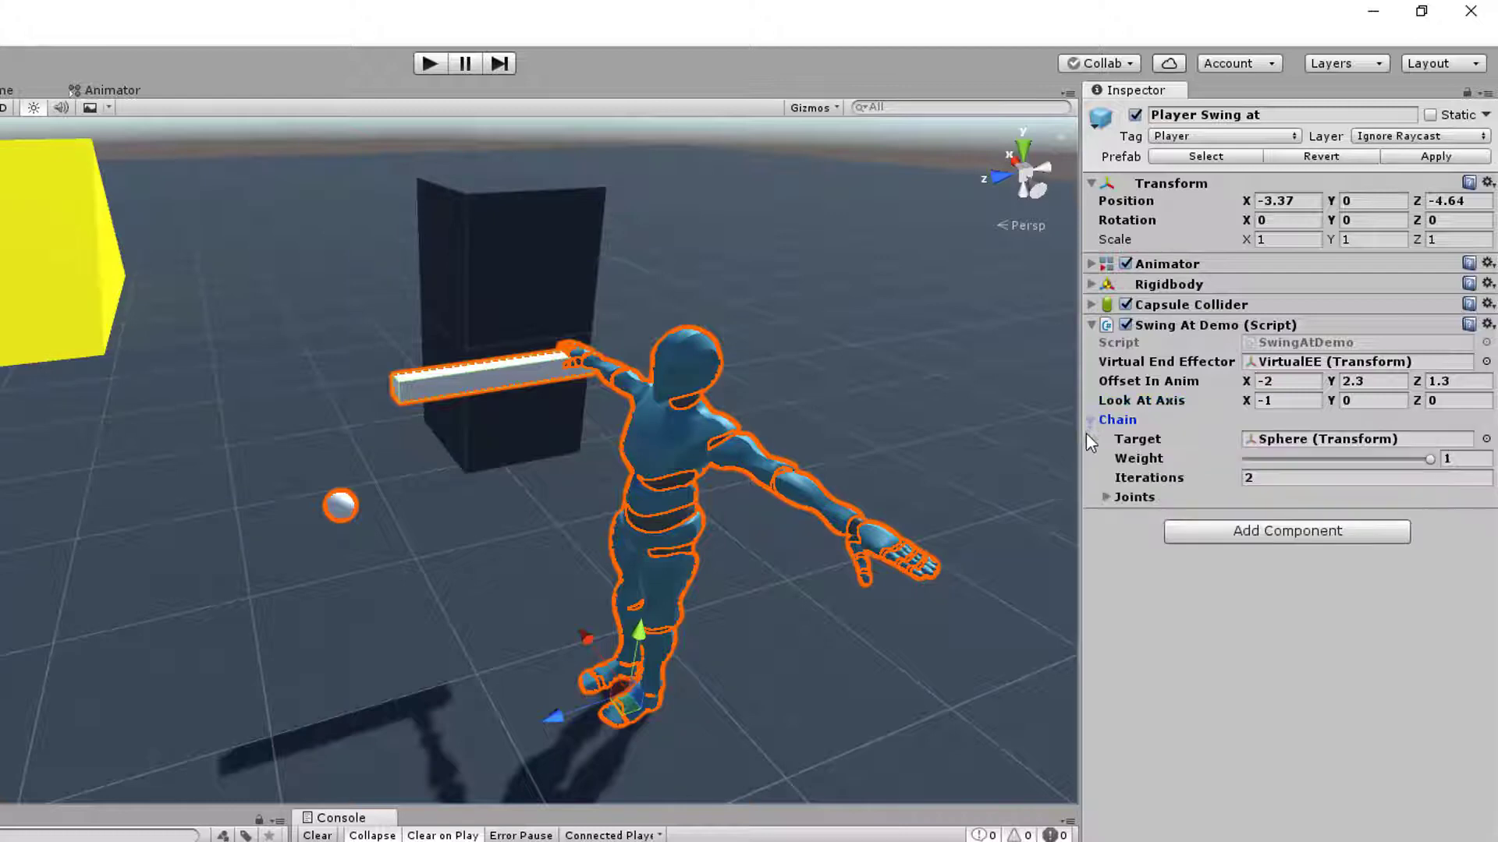
left_click(1106, 497)
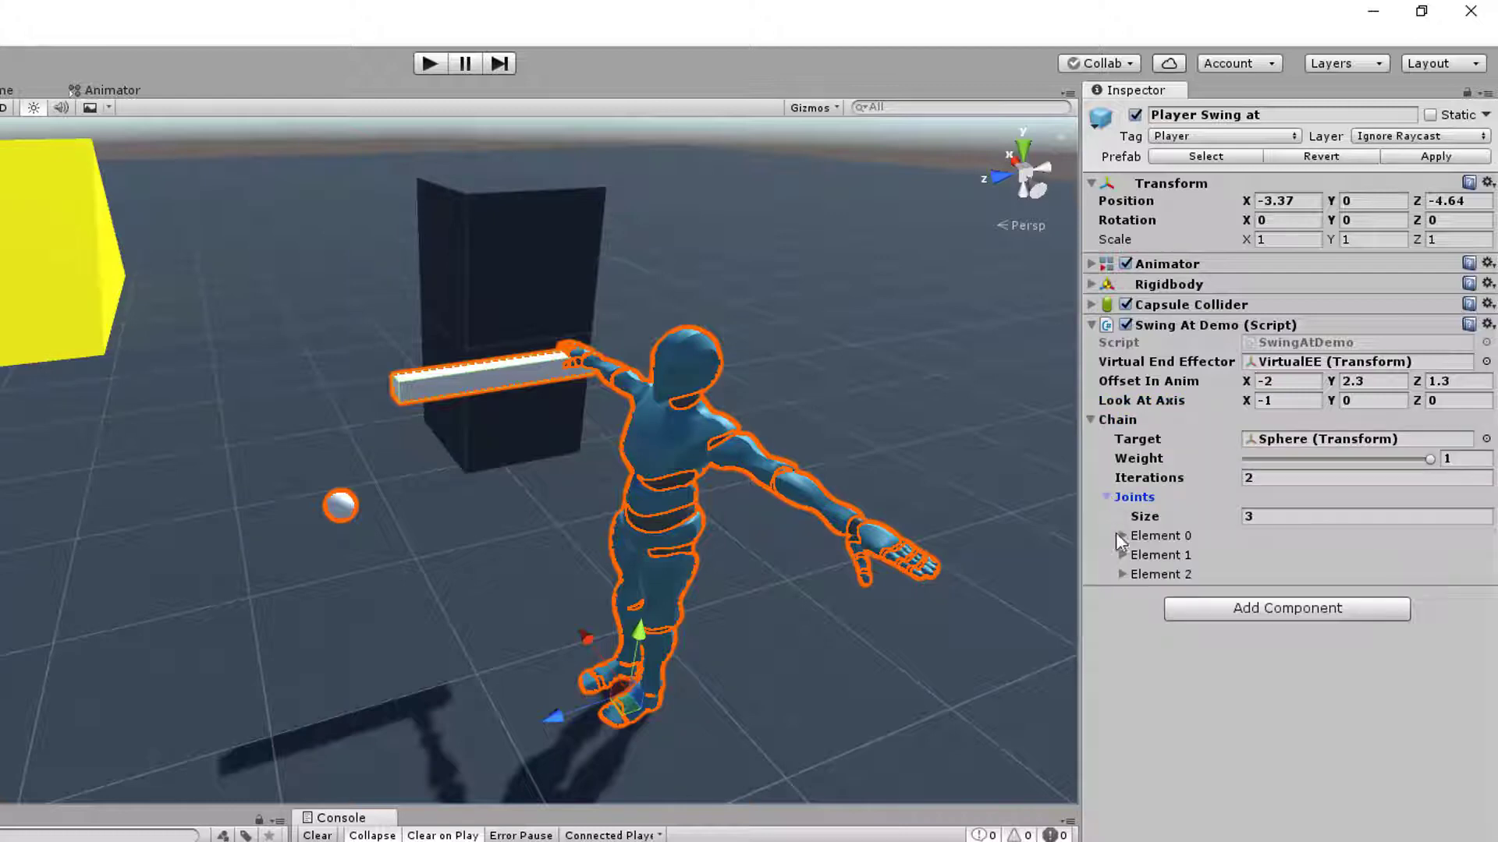
left_click(1121, 575)
Locate the Element 2 joint, mixamorig:Spine2, in the hierarchy and on the character, and reselect Player Swing at
left_click(1367, 594)
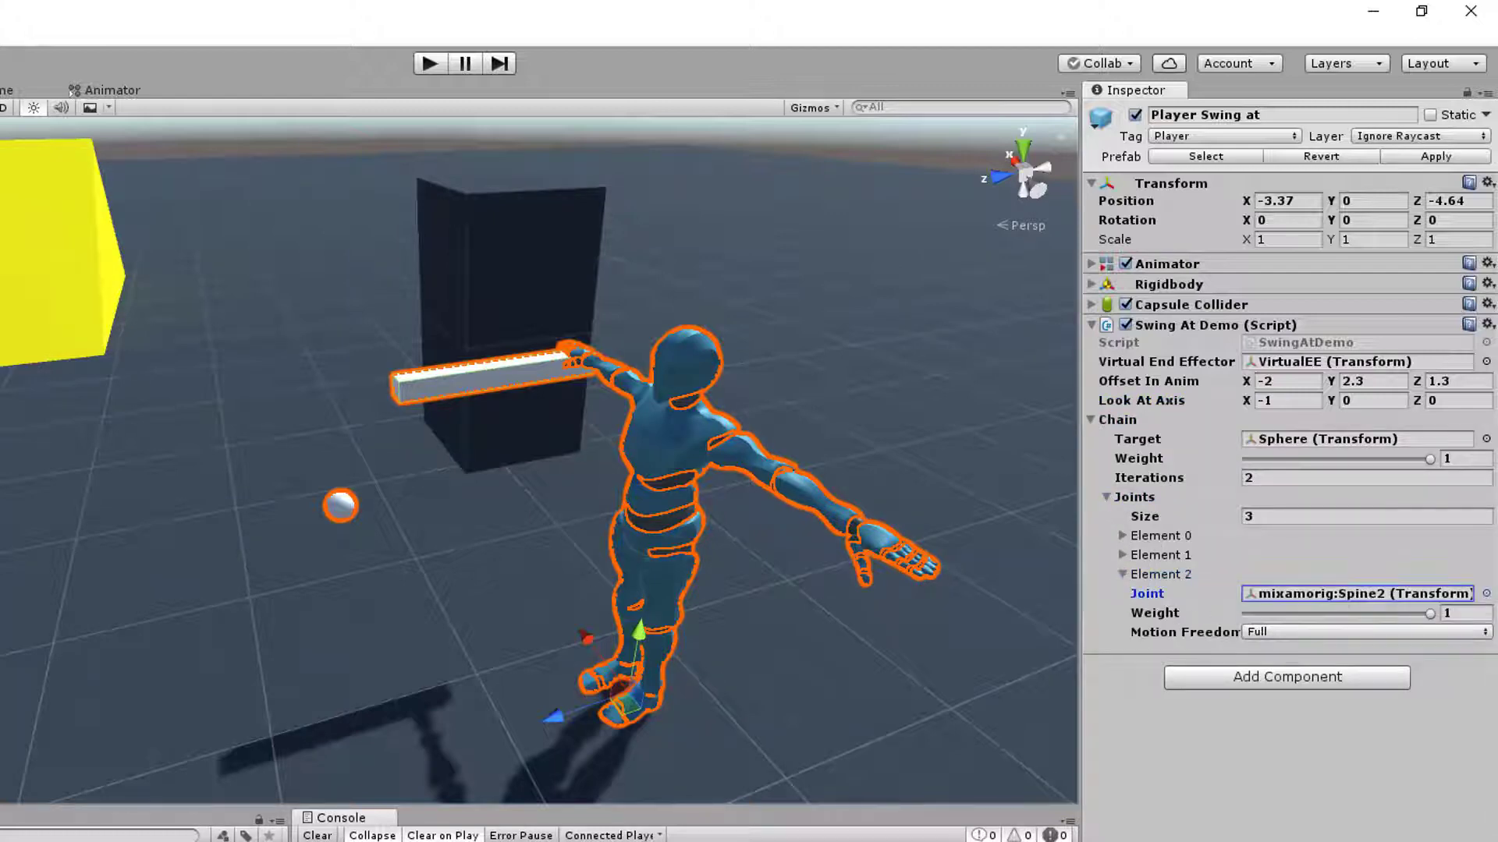
double_click(1367, 595)
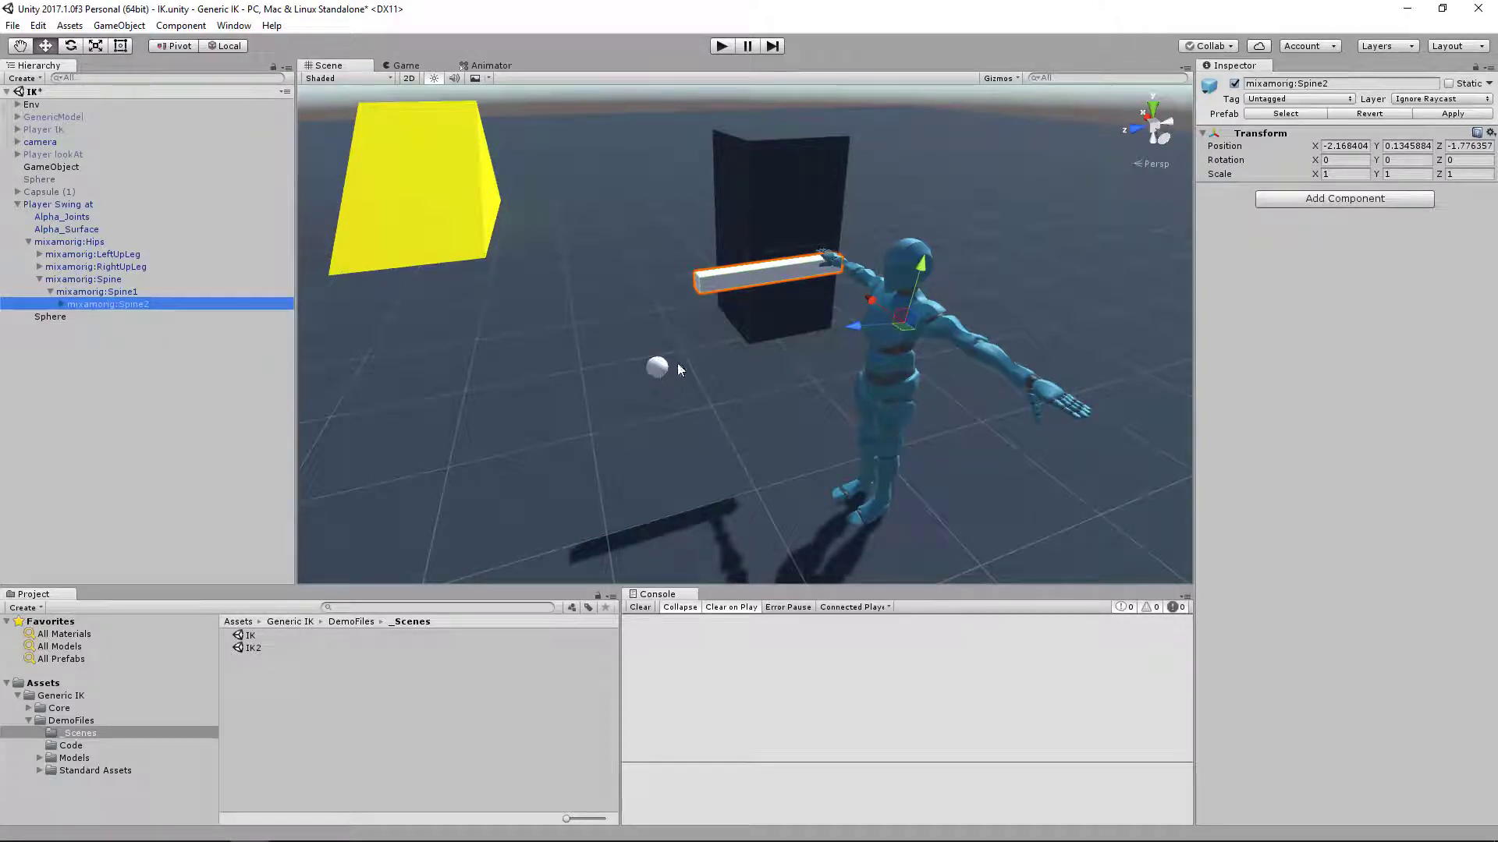
left_click_drag(803, 330, 929, 297, "alt")
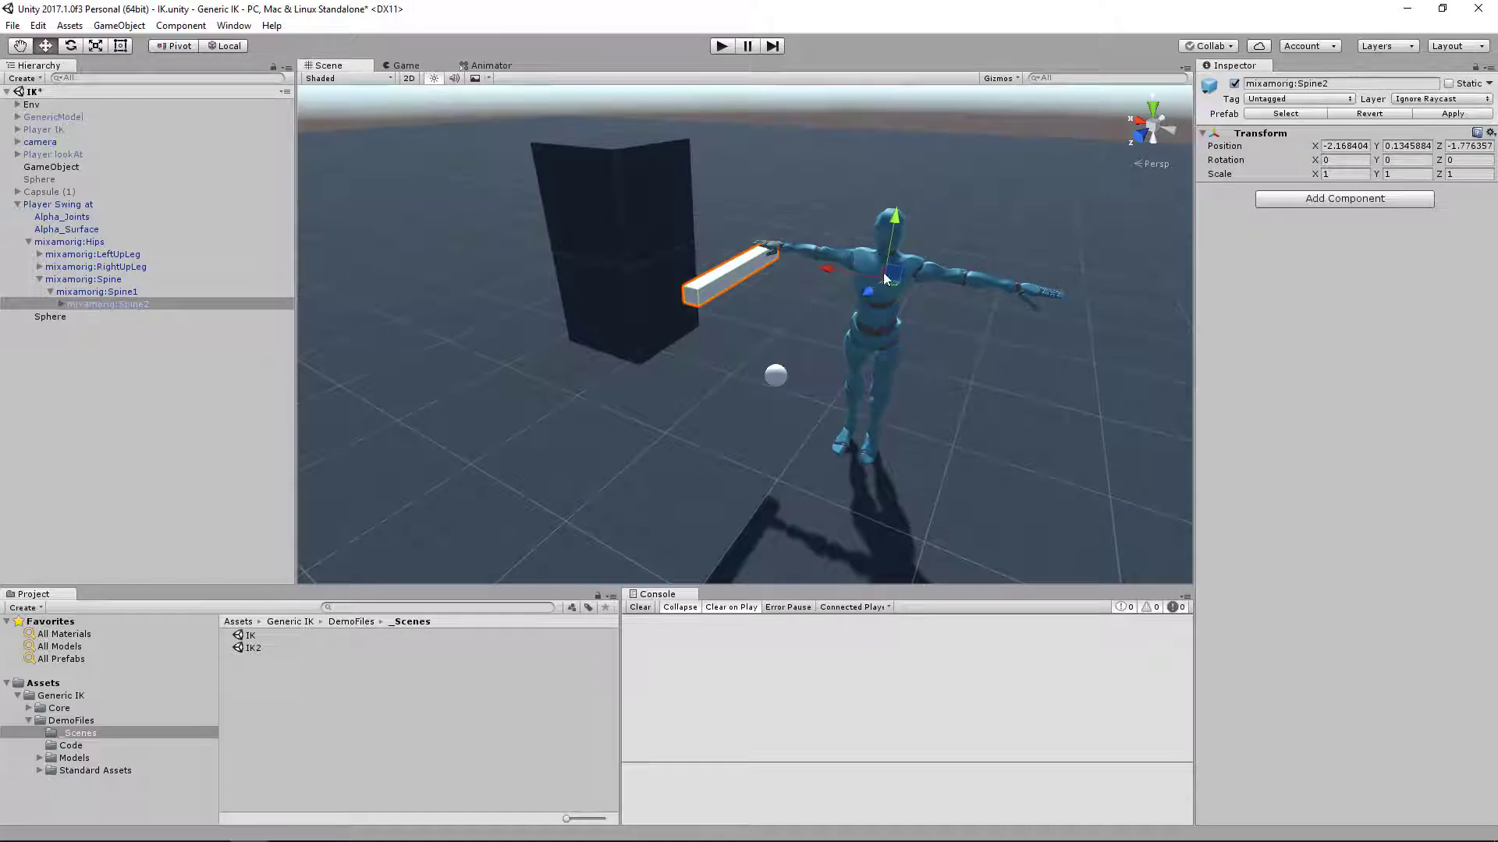
left_click(74, 204)
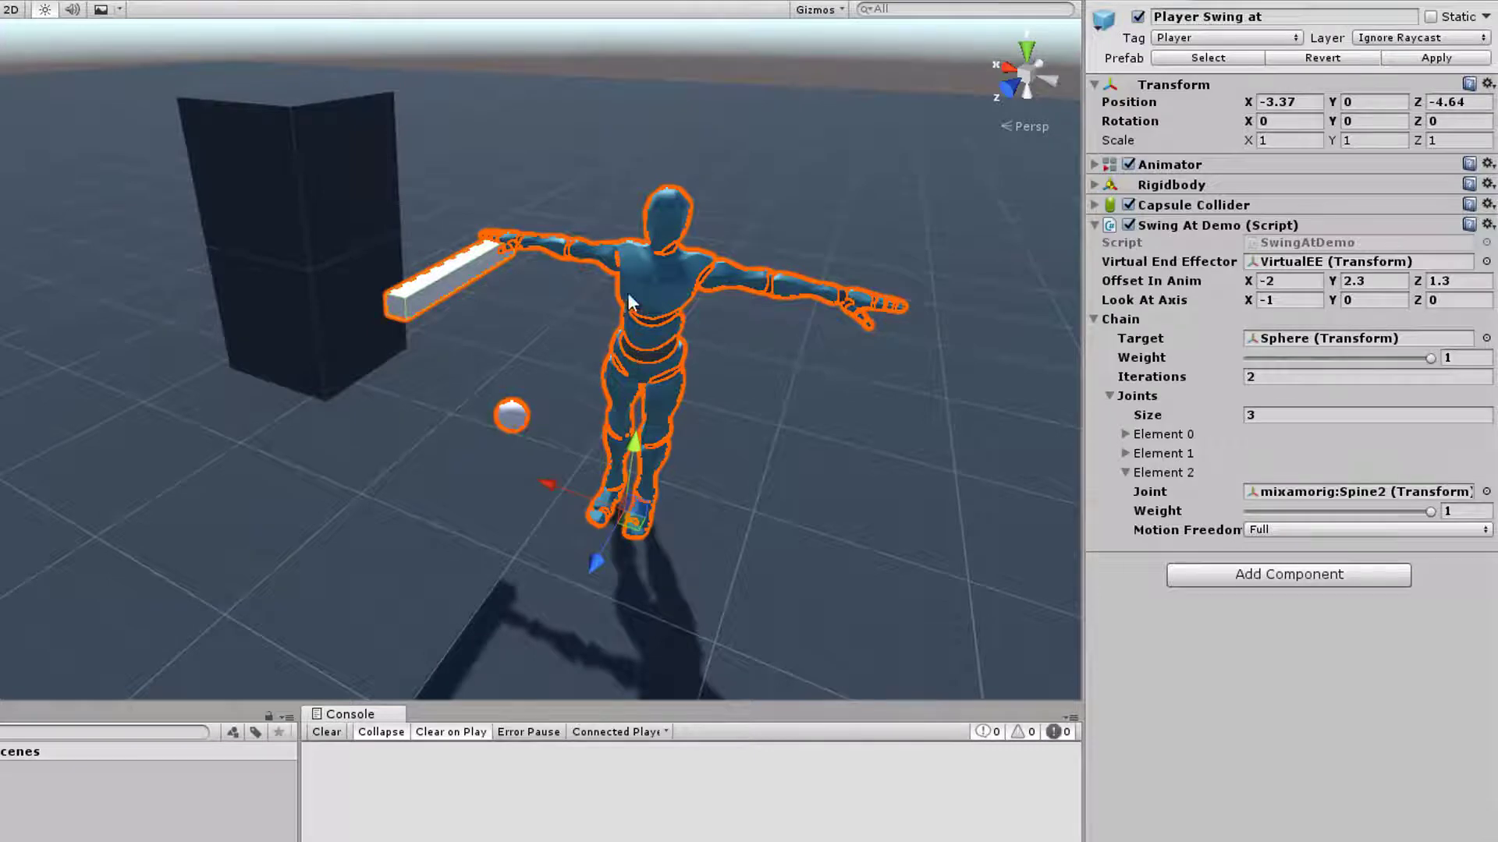
Locate the VirtualEE end effector on the character, reselect Player Swing at and collapse the Element 2 joint settings
left_click(1311, 265)
left_click(0, 266)
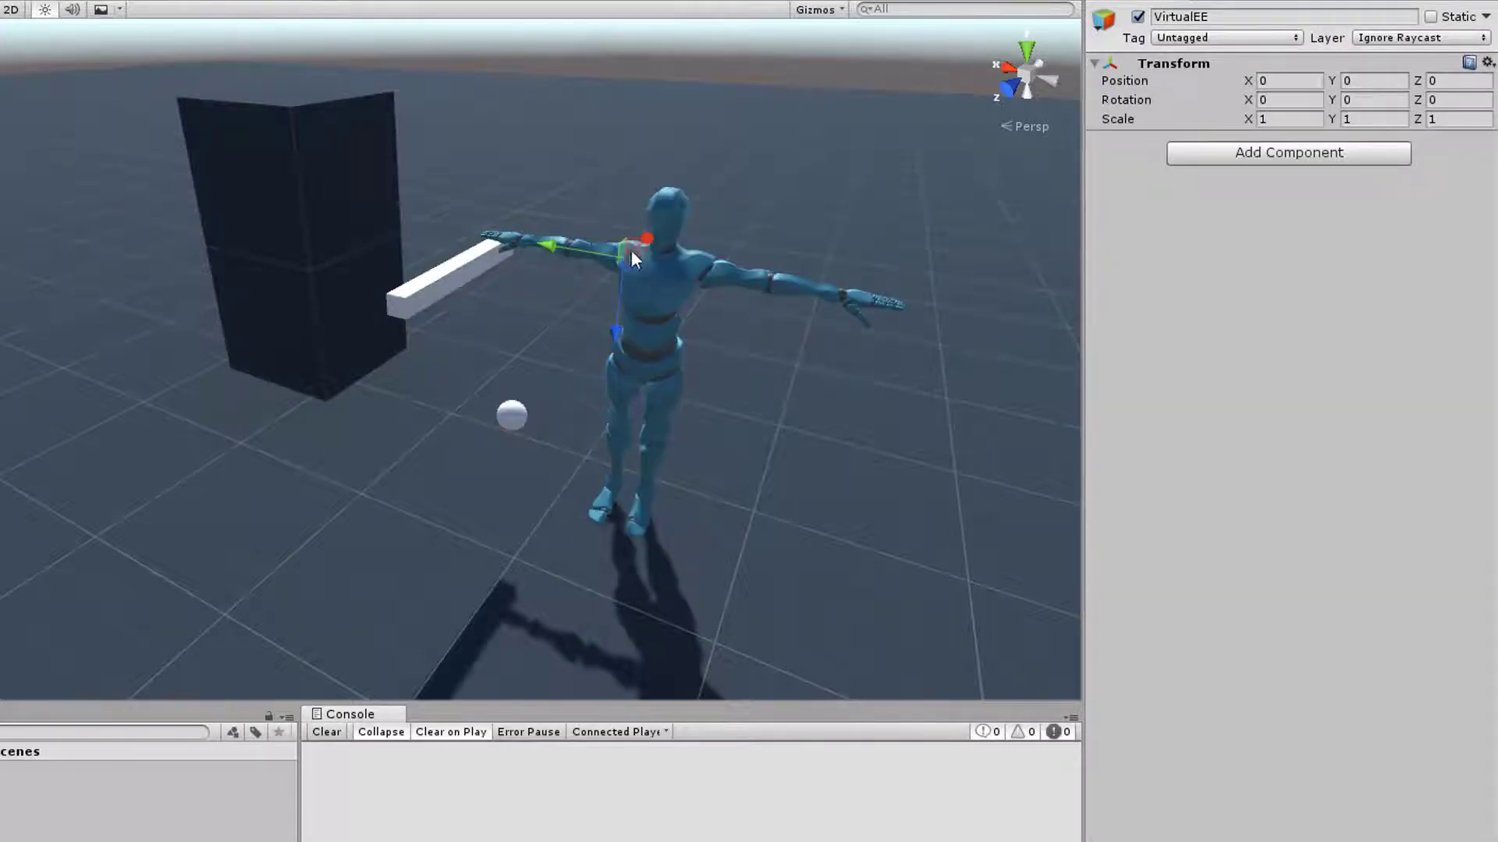
left_click(0, 281)
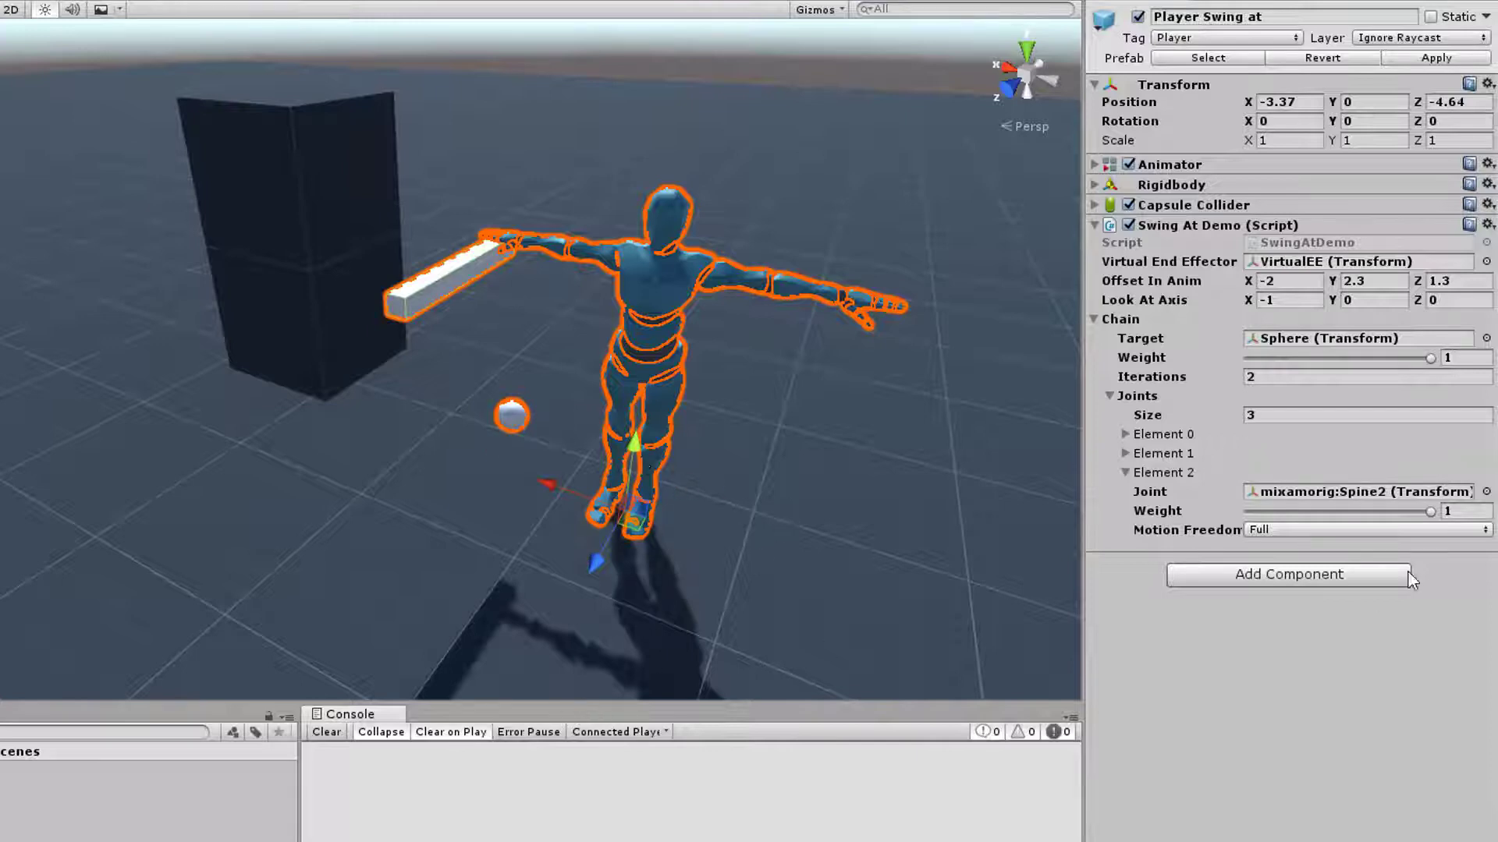
left_click(1124, 473)
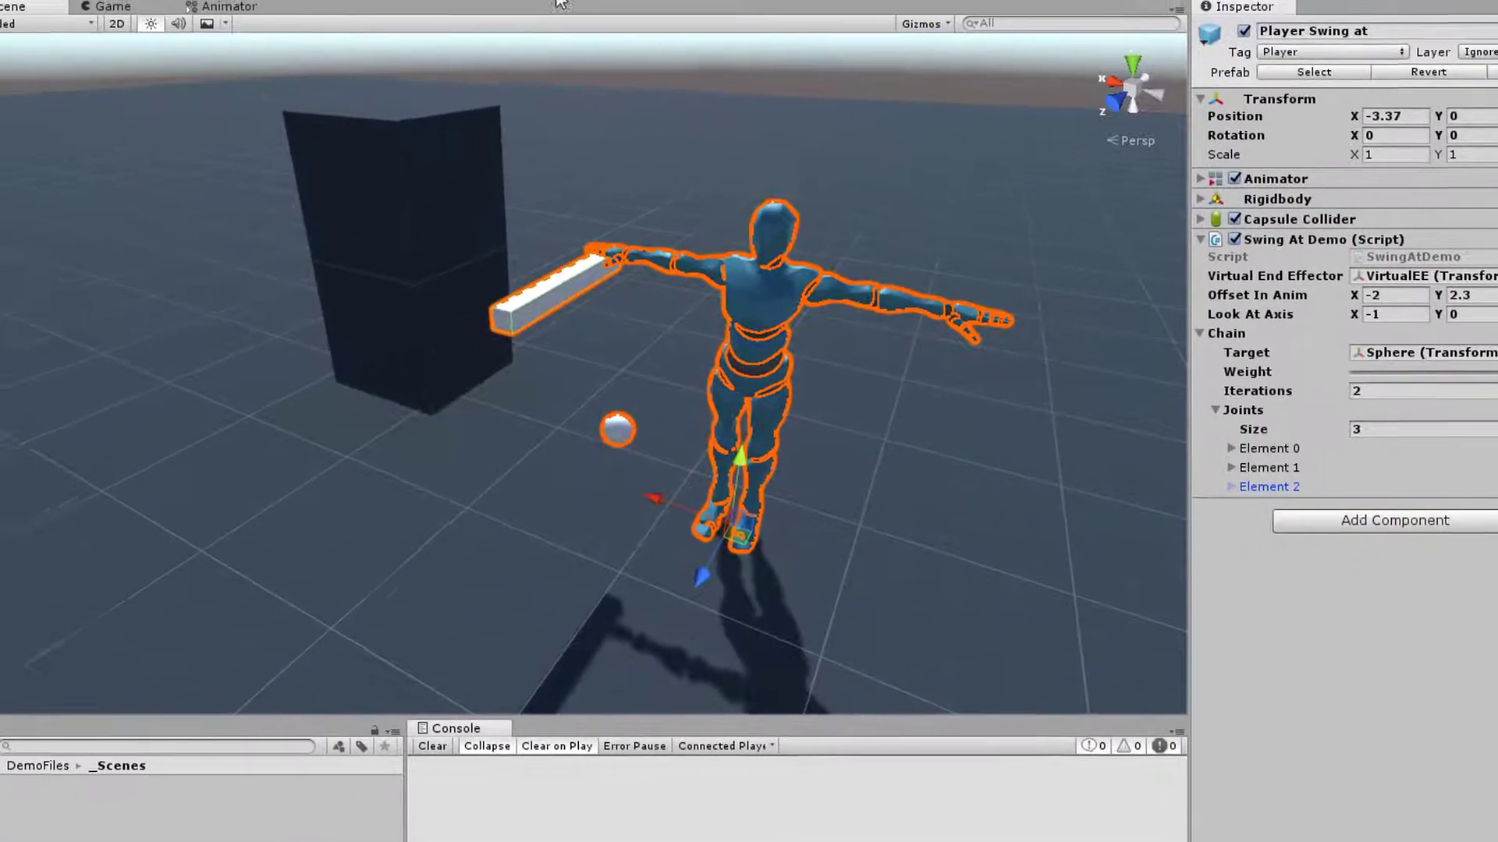
Enter play mode and watch the Player Swing at character's bar swing from the side in the Scene view
key("ctrl+p")
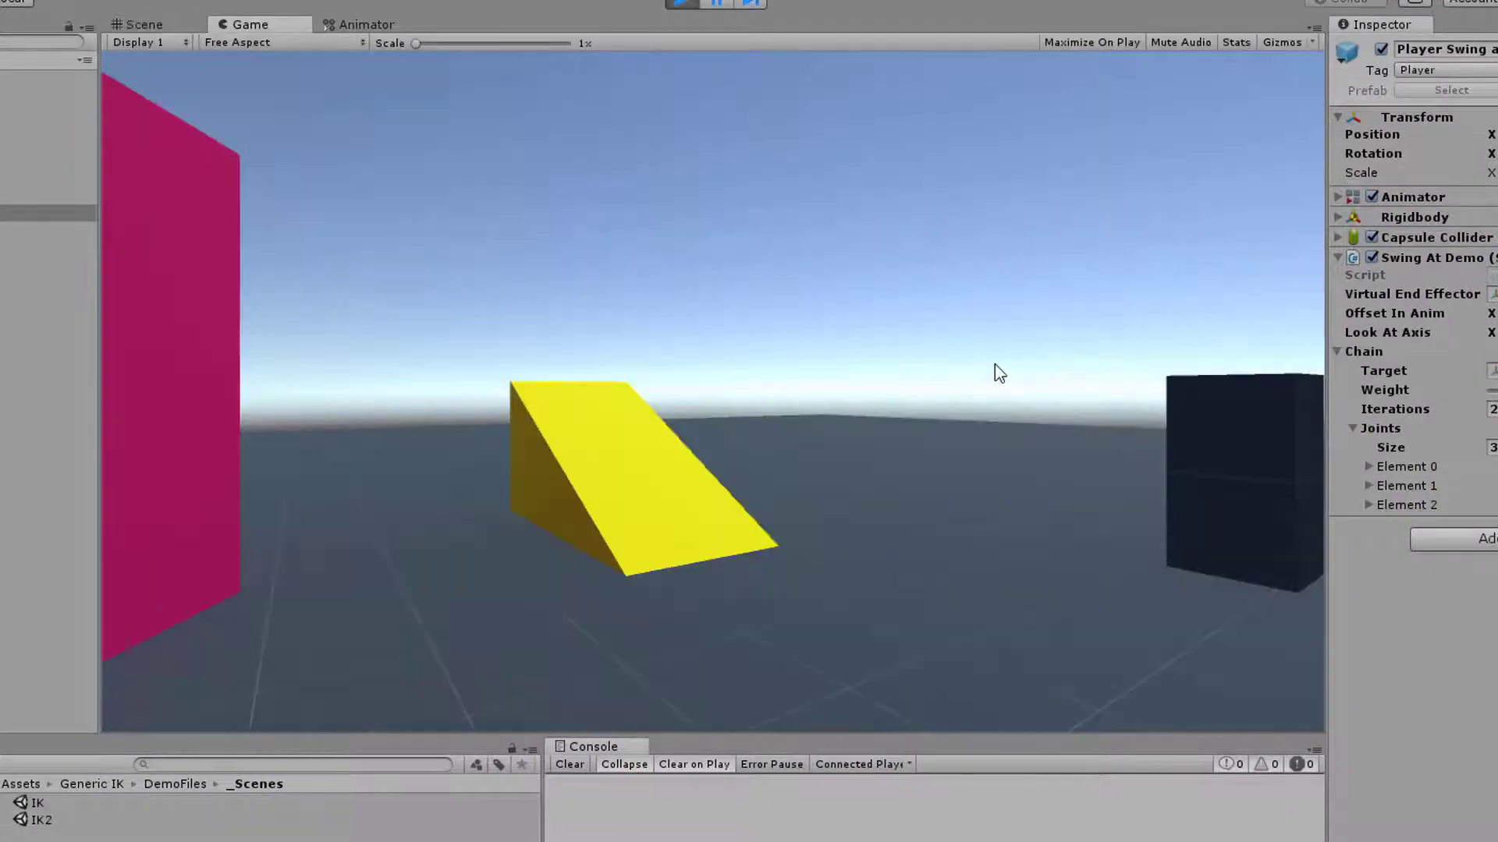
left_click(161, 24)
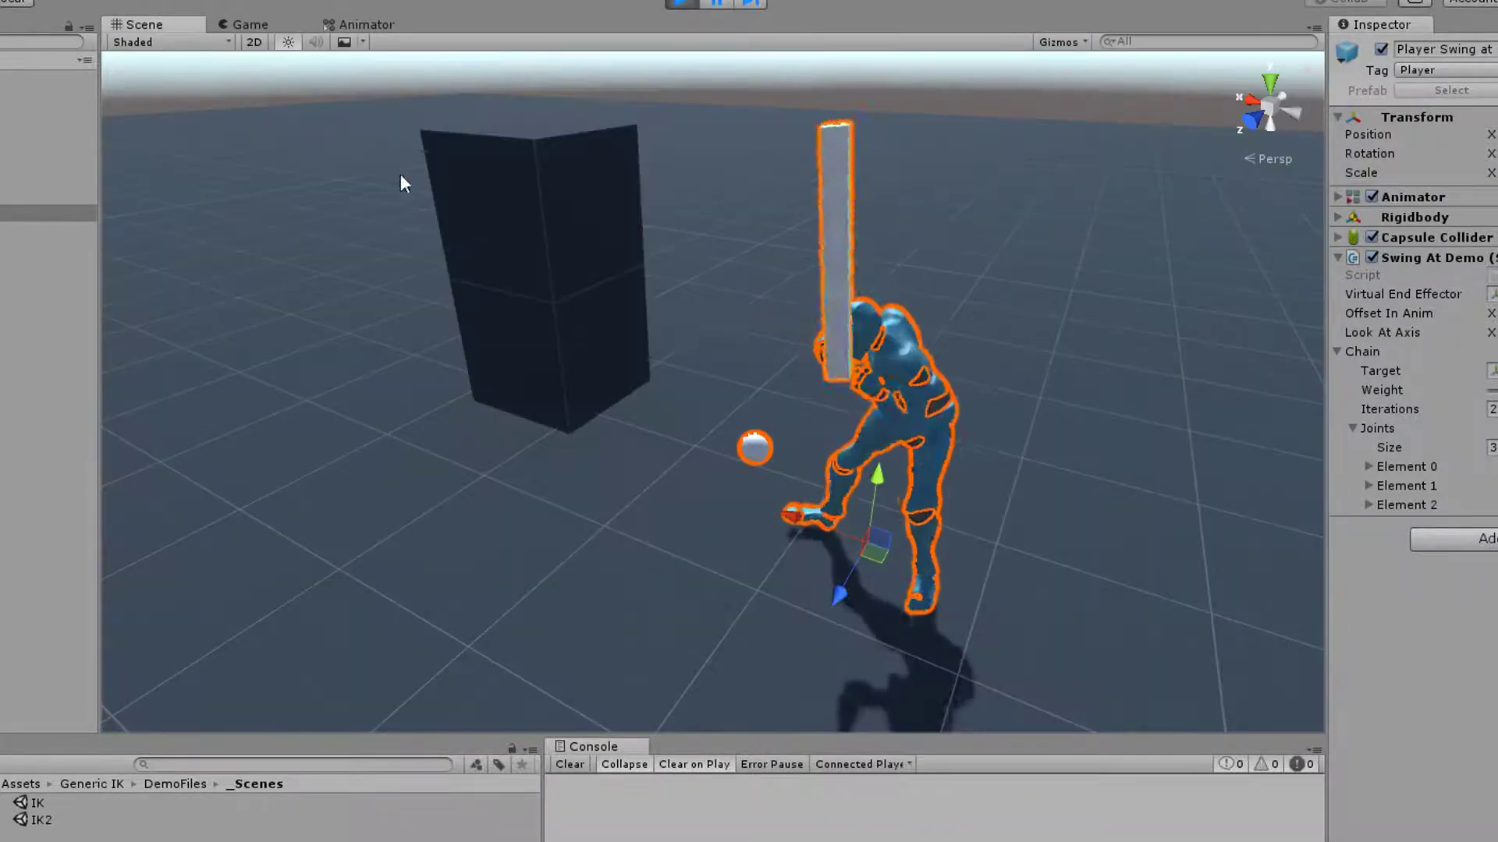
right_click_drag(593, 343, 334, 321)
key("e")
key("q")
key("w")
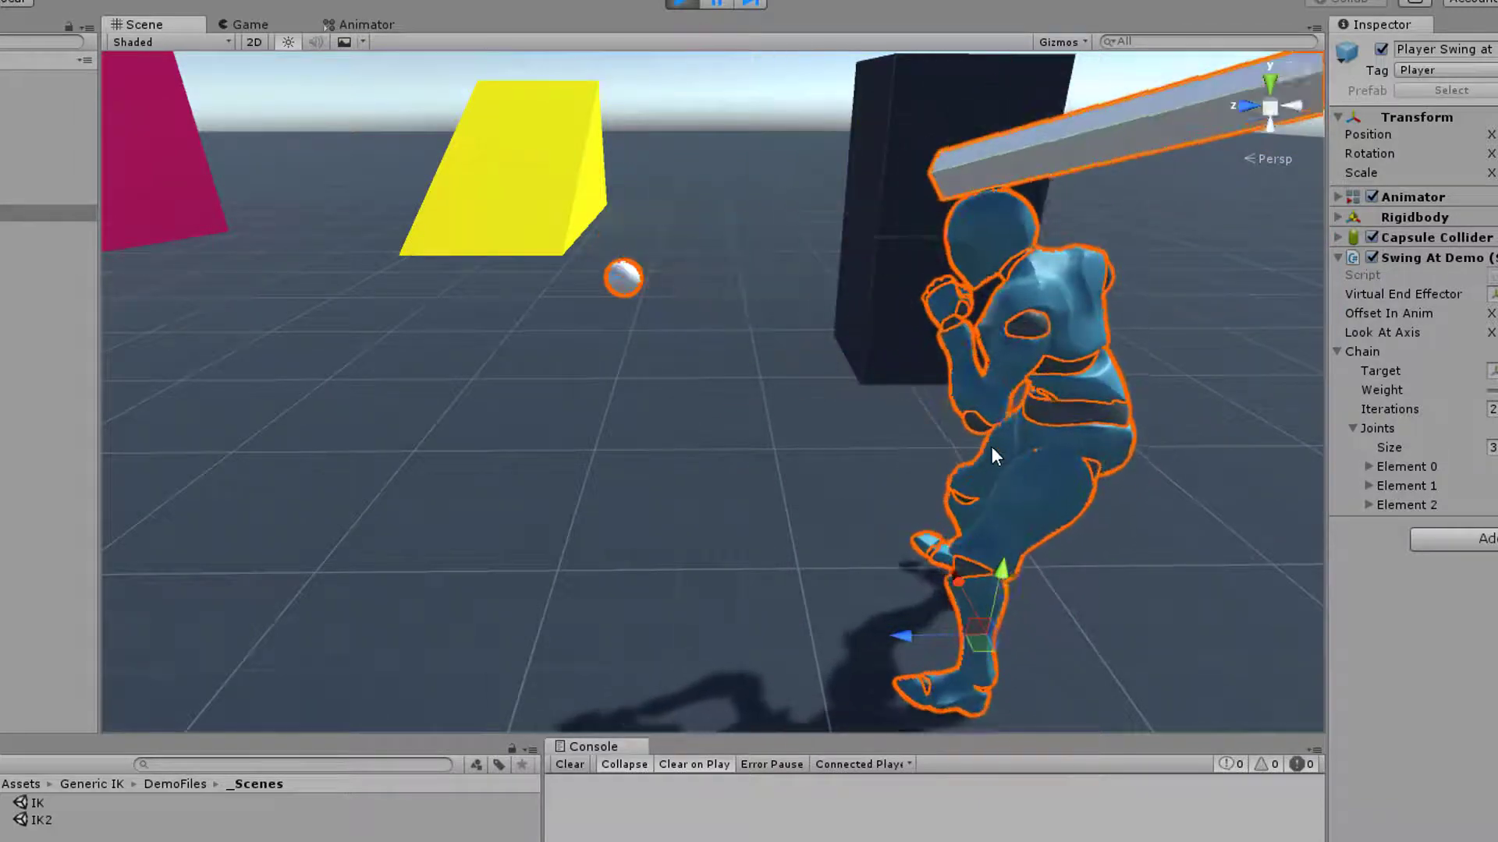
scroll(898, 405, "down", 2)
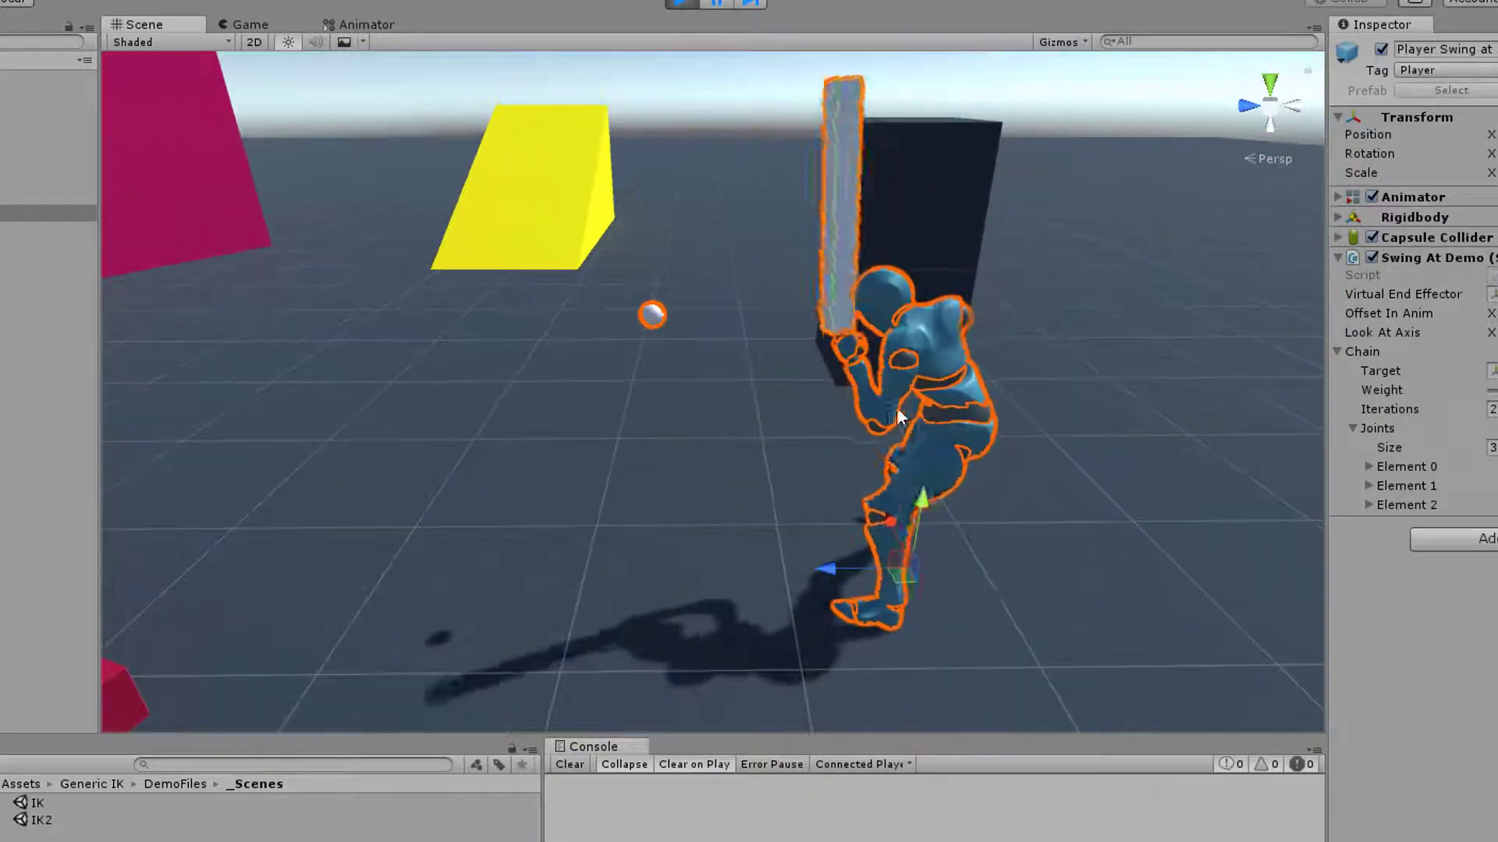
Lower the target Sphere and shift its position to test the swing aim, then reselect Player Swing at
left_click(15, 468)
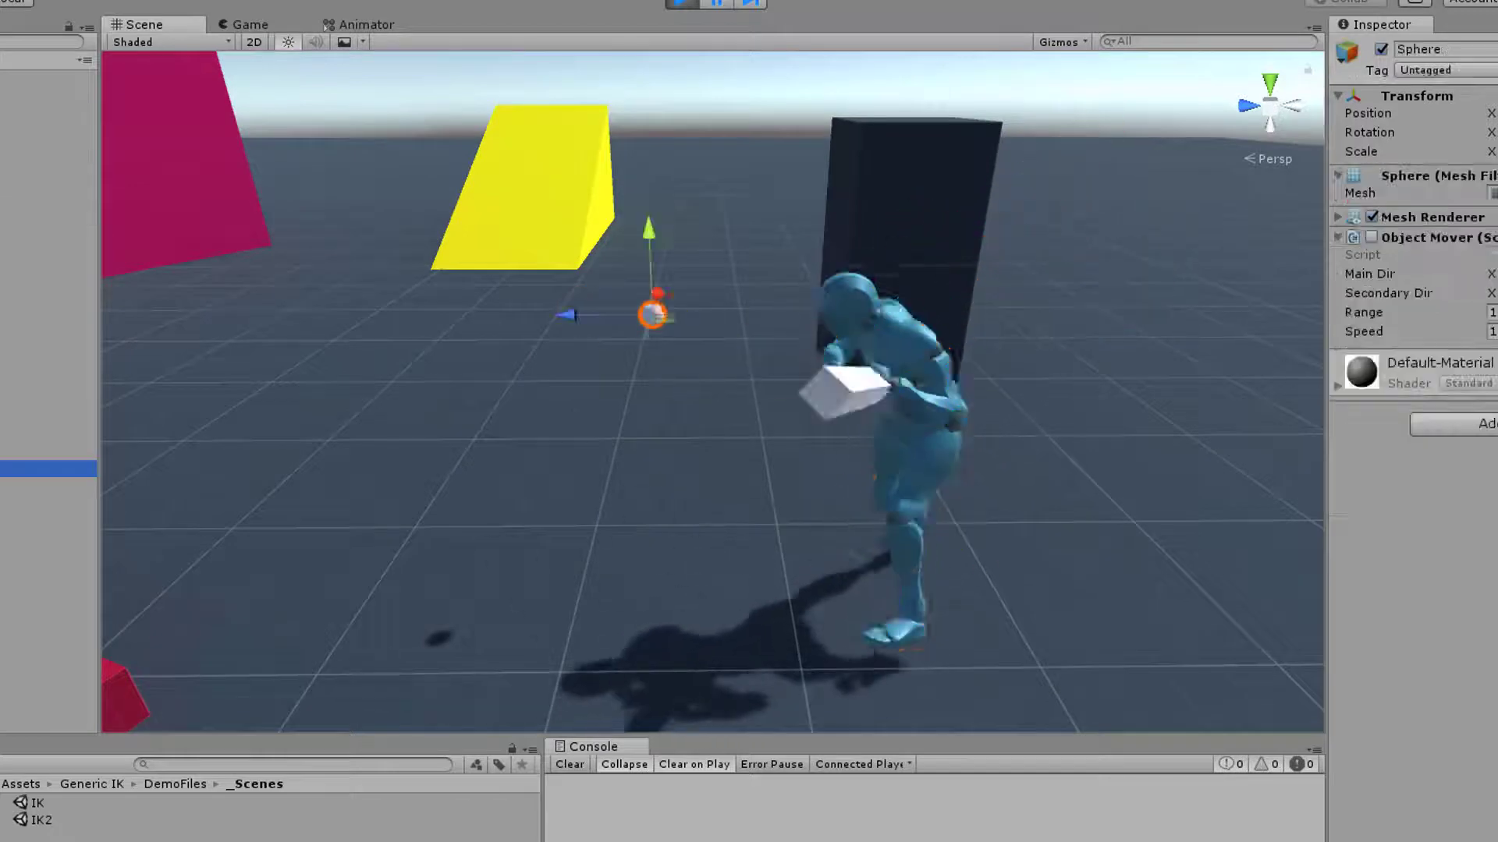
left_click_drag(649, 237, 843, 297)
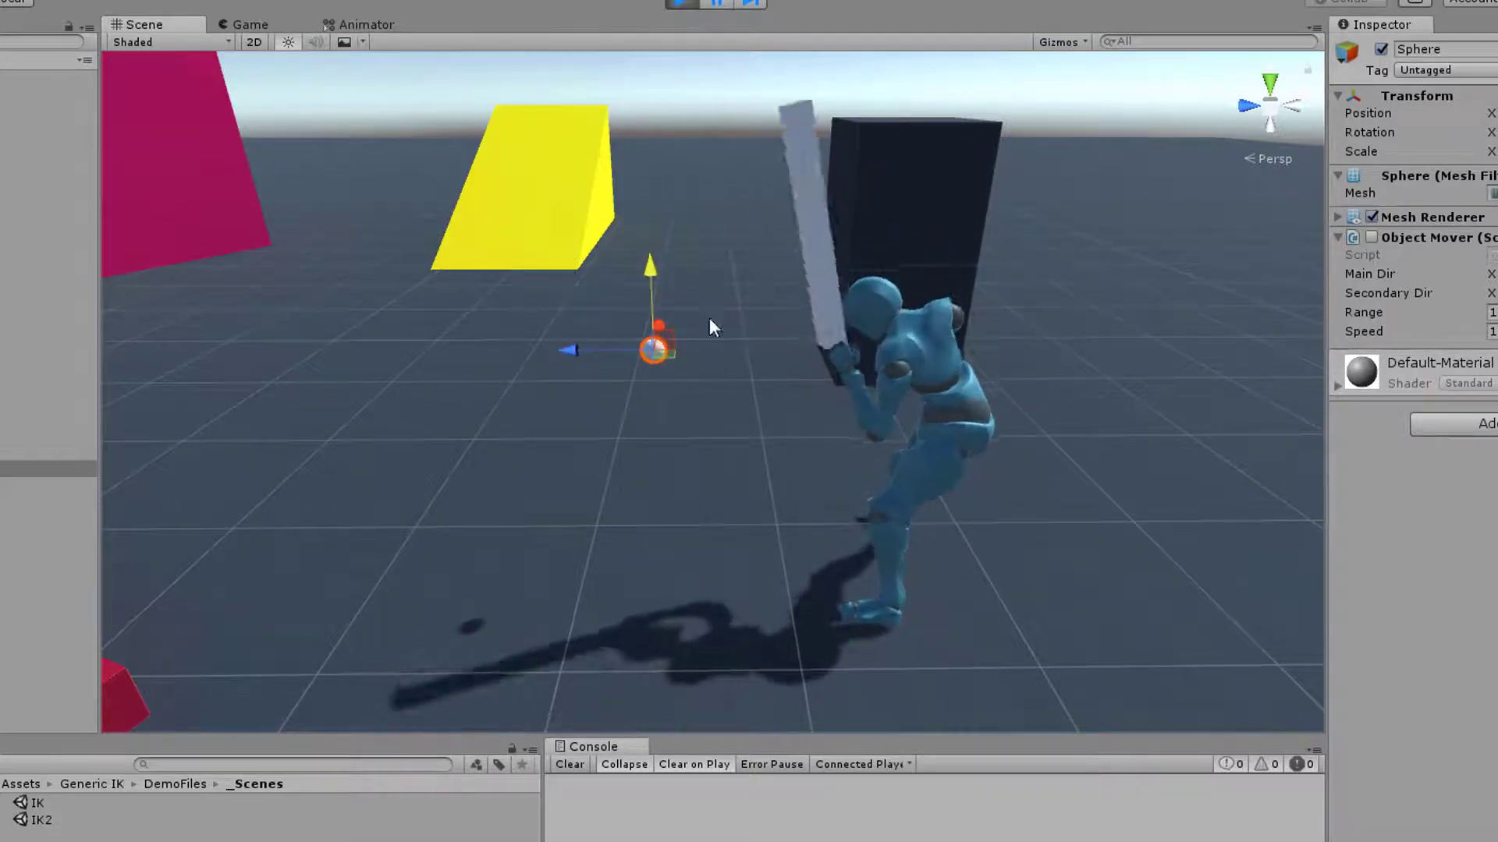
left_click_drag(661, 353, 729, 343)
left_click_drag(873, 487, 1080, 492, "alt")
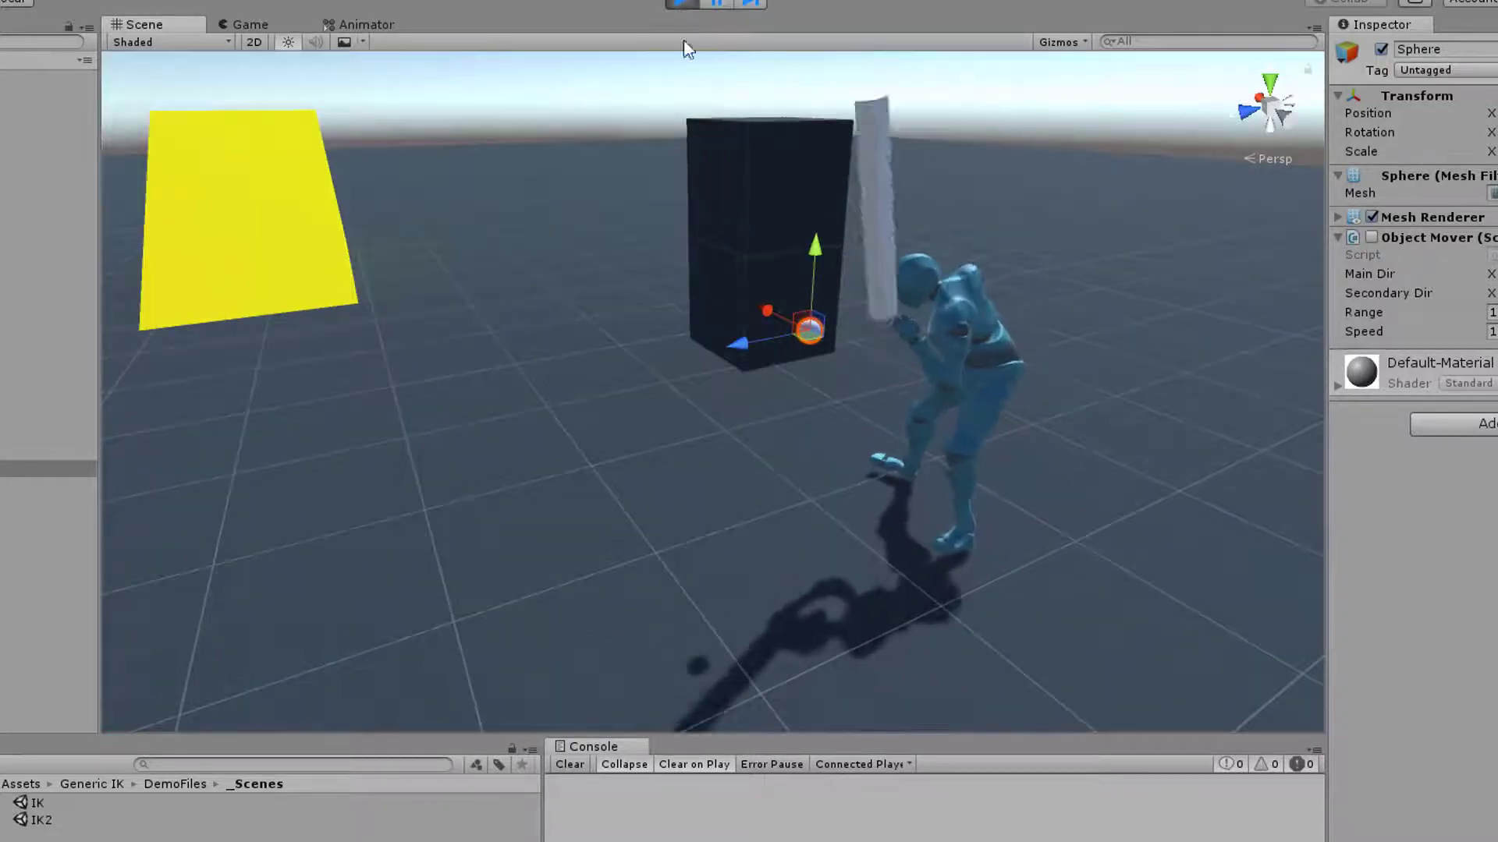
key("f")
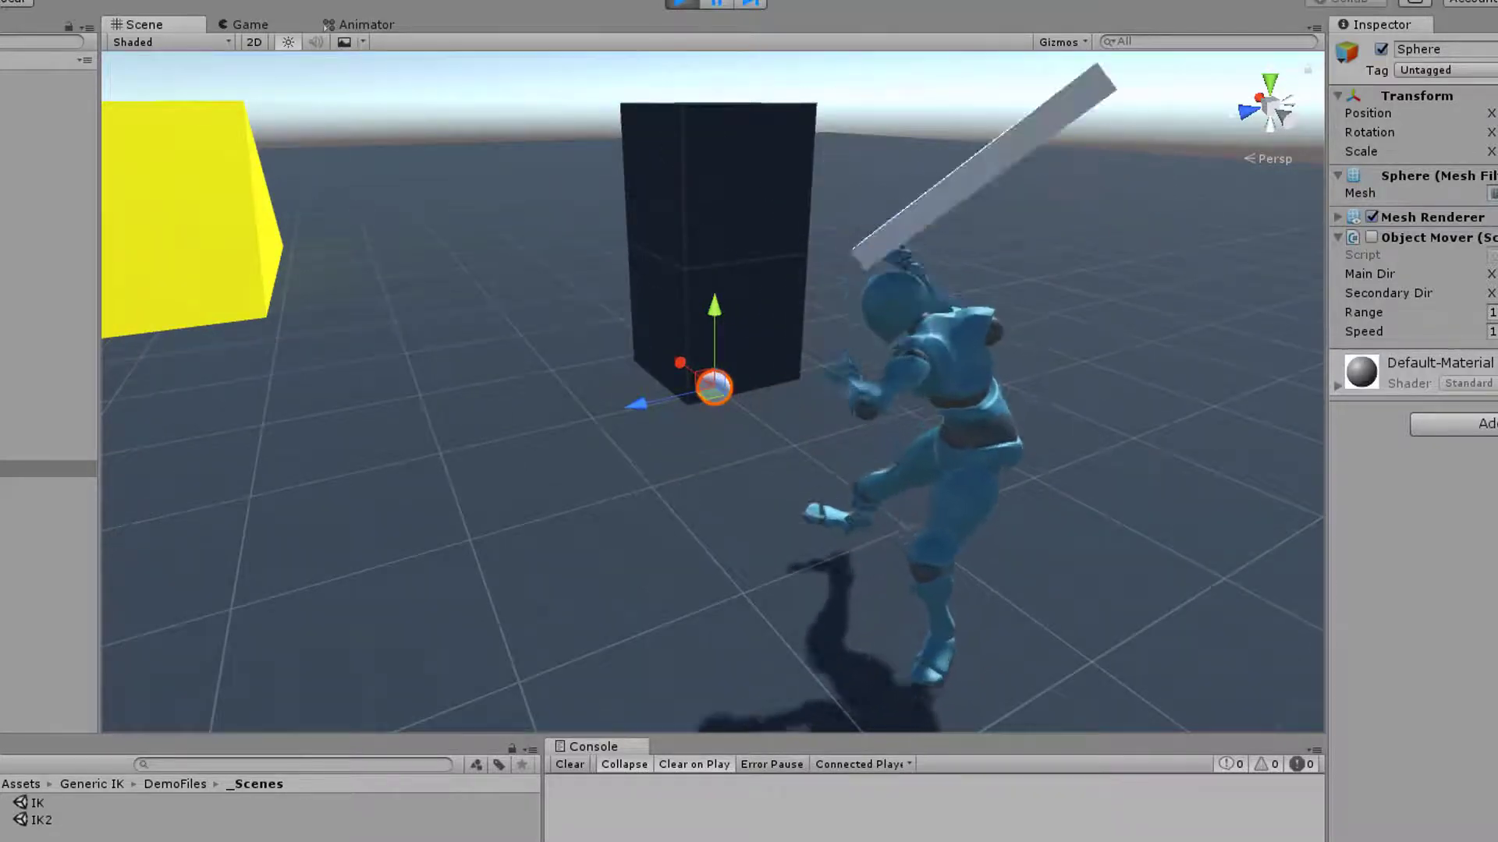
left_click(47, 213)
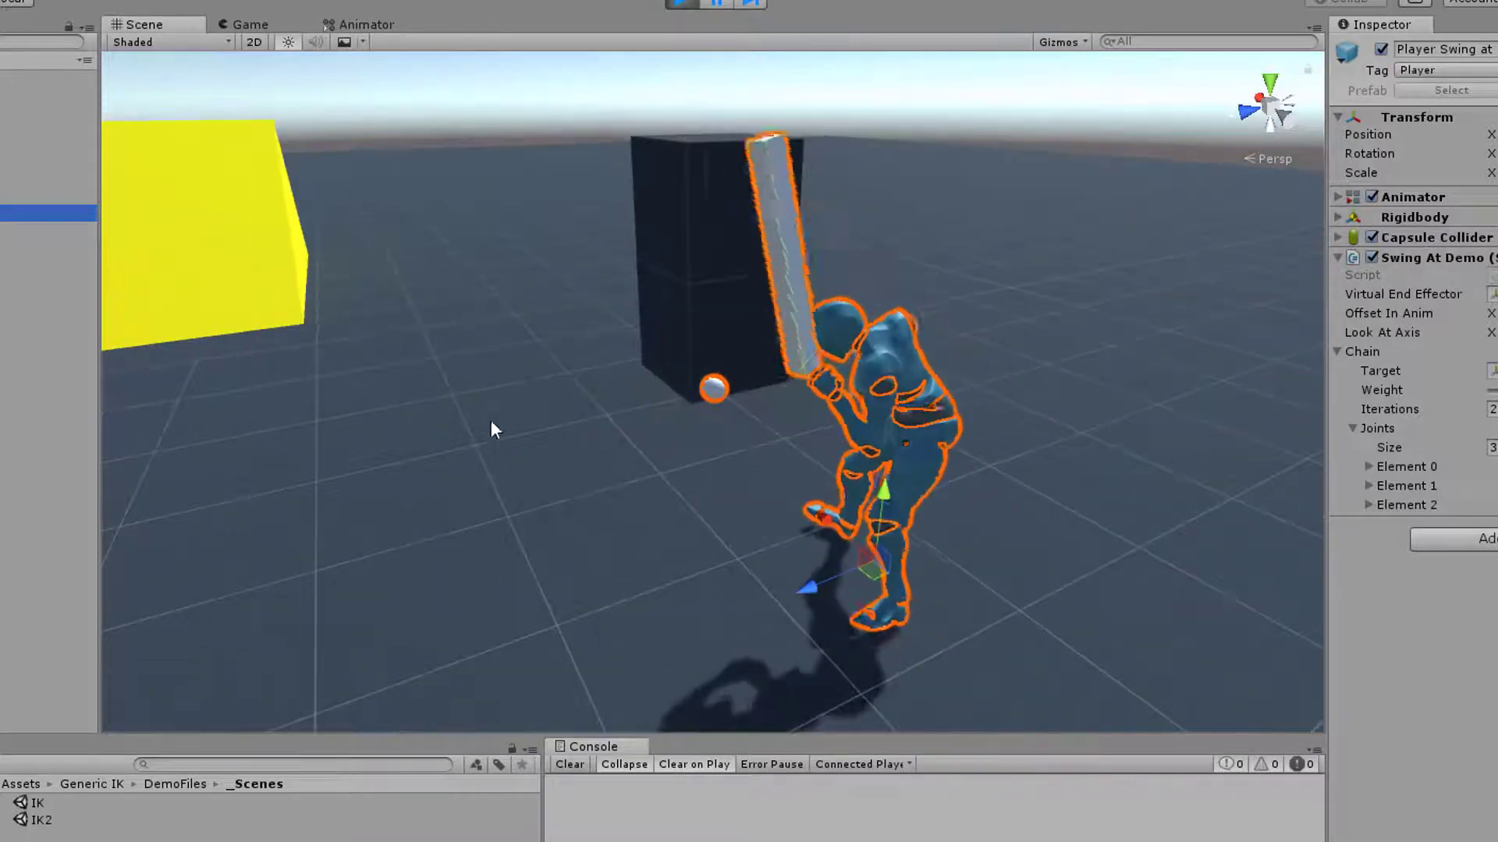
Activate Player lookAt during play mode and view it together with the swinging character
right_click_drag(756, 434, 127, 307)
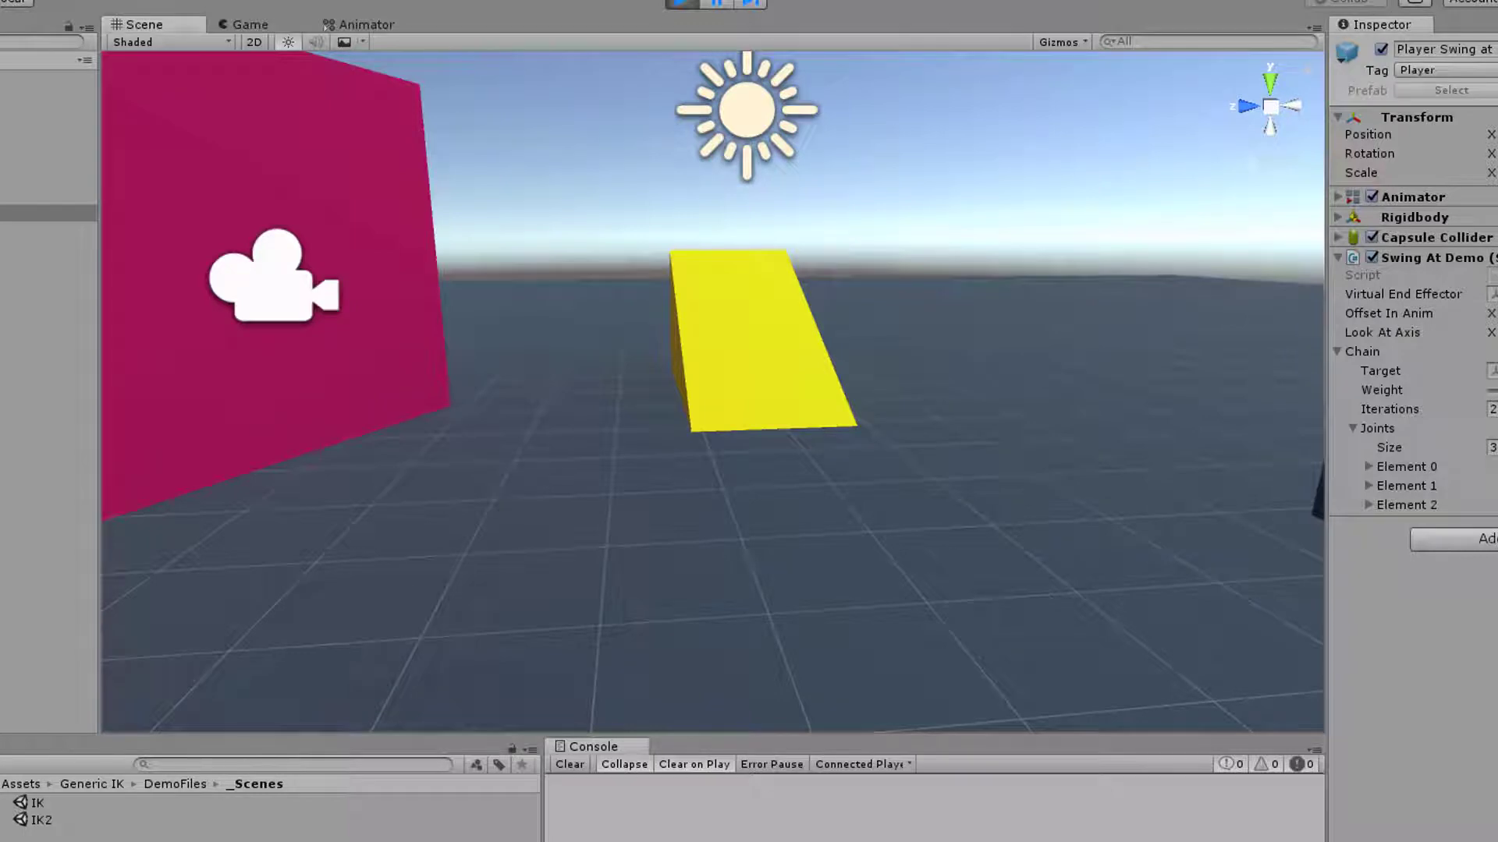
left_click(31, 145)
left_click(1382, 50)
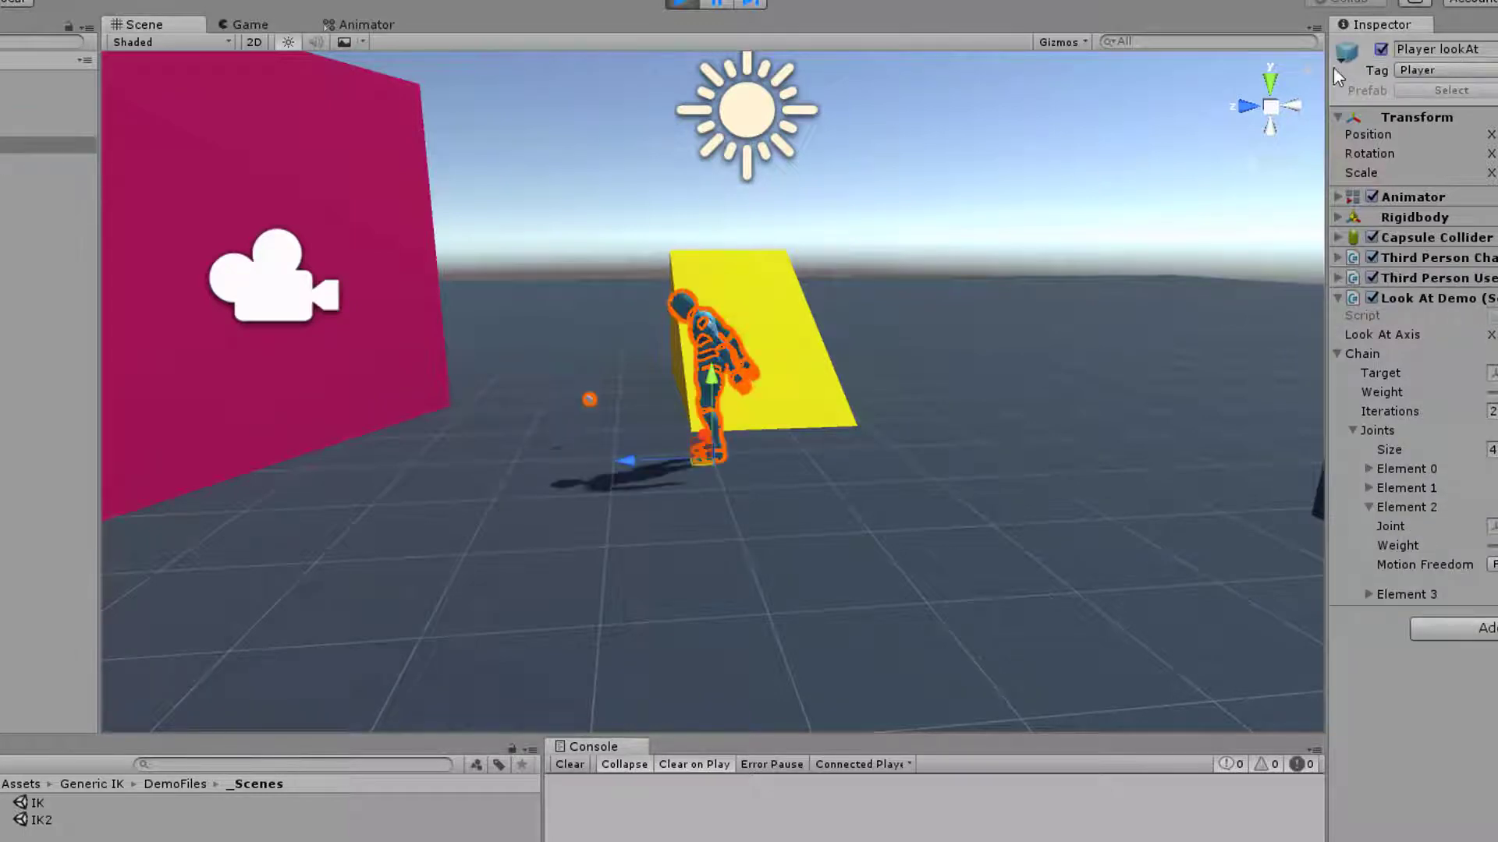
key("f")
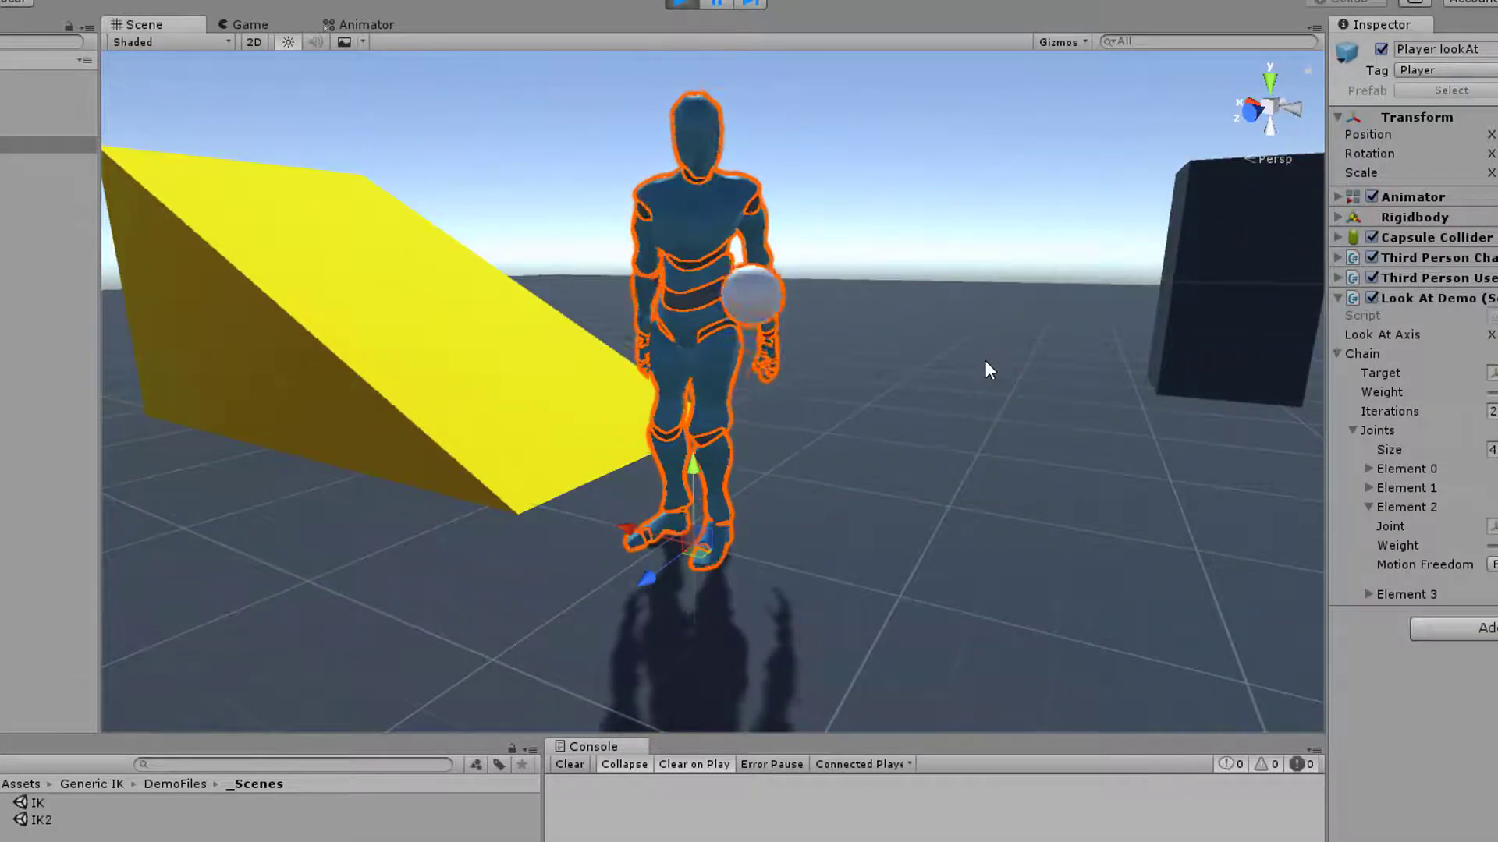
right_click_drag(985, 362, 843, 332)
key("s")
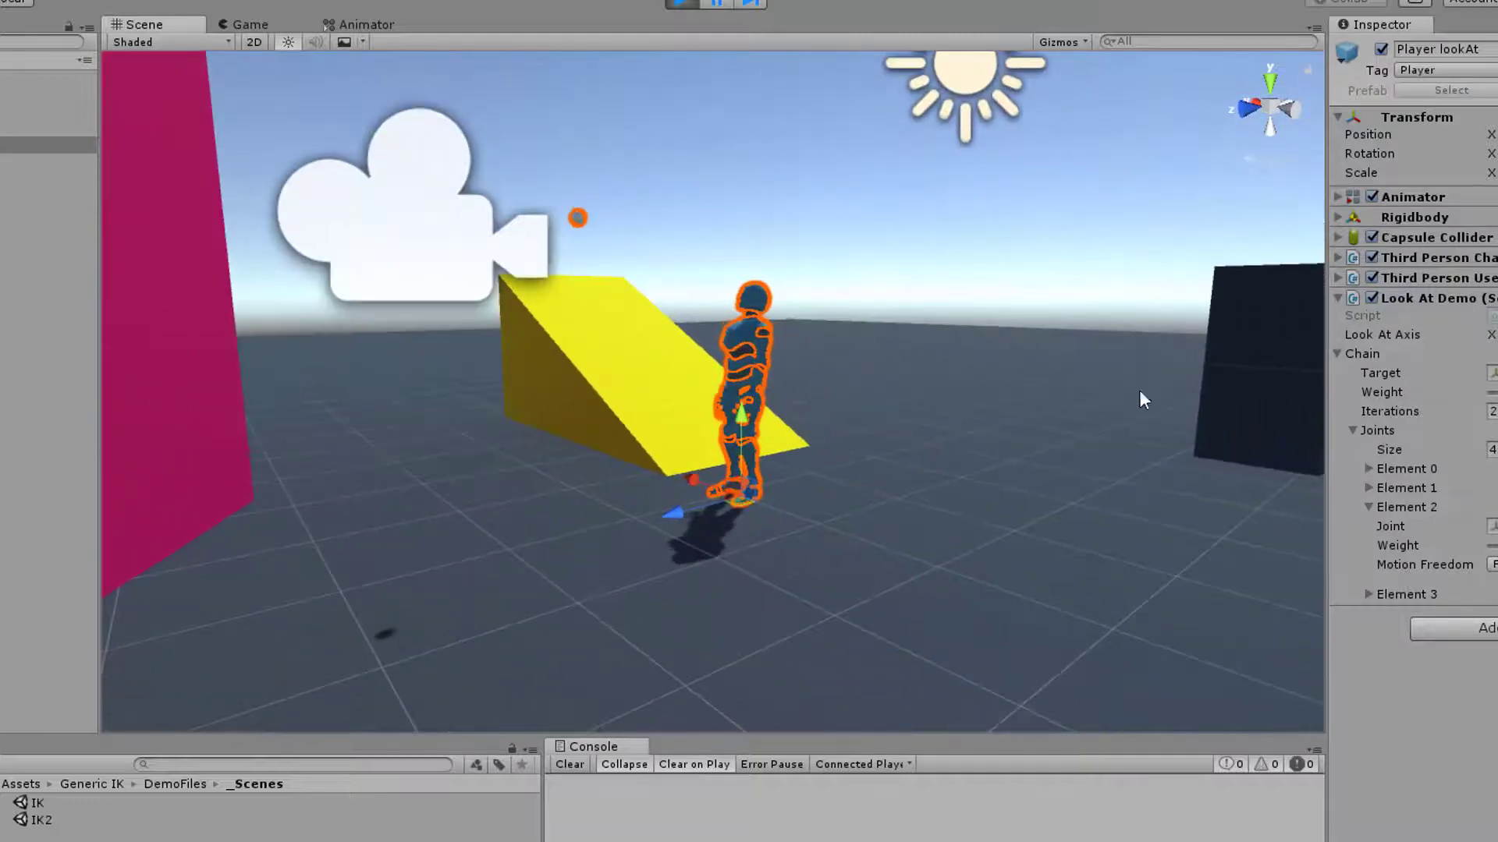
right_click_drag(1064, 464, 906, 413)
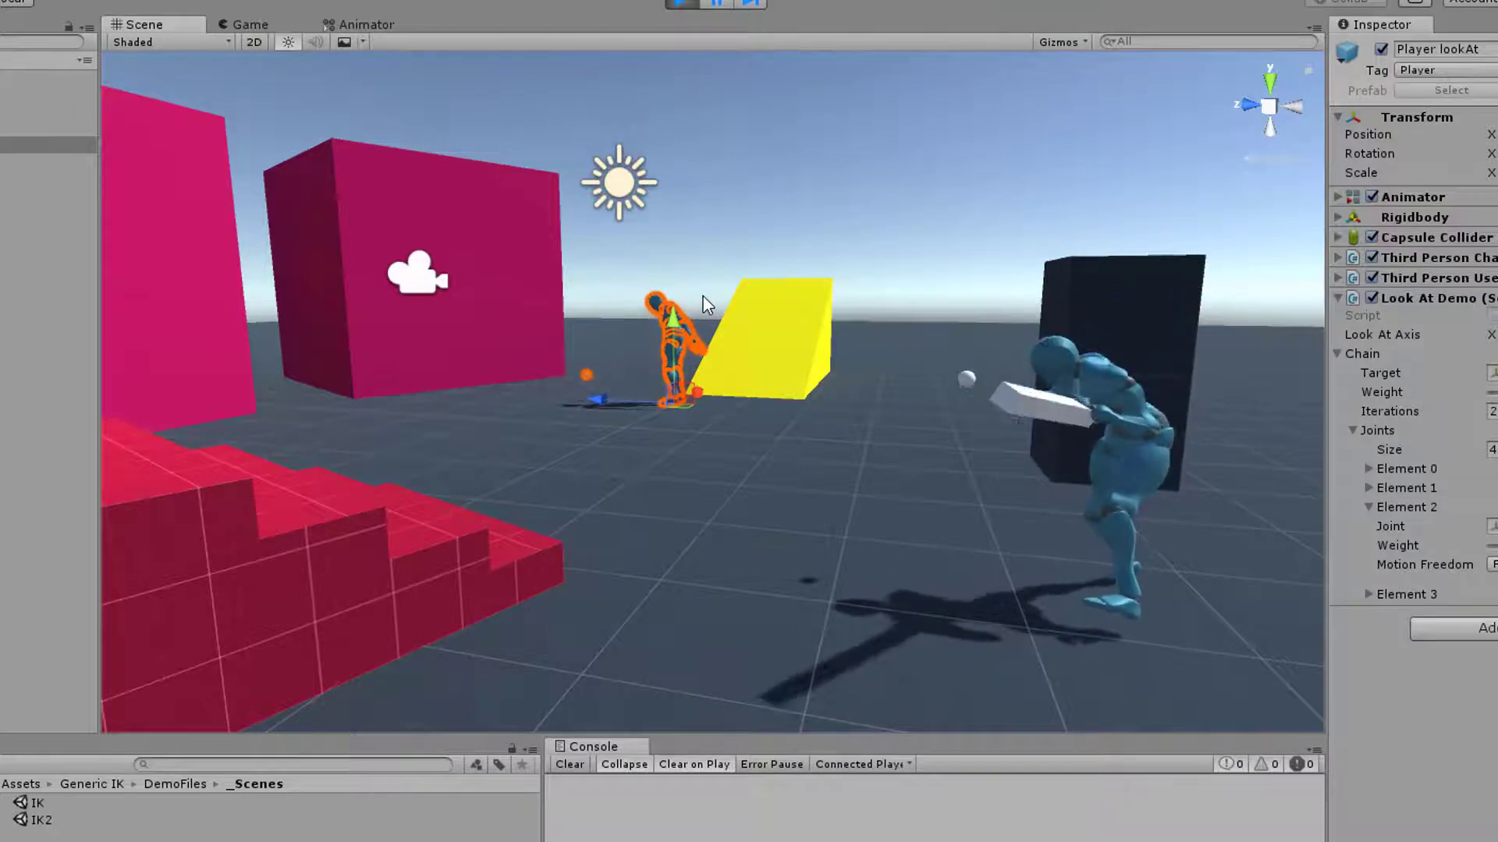
key("f")
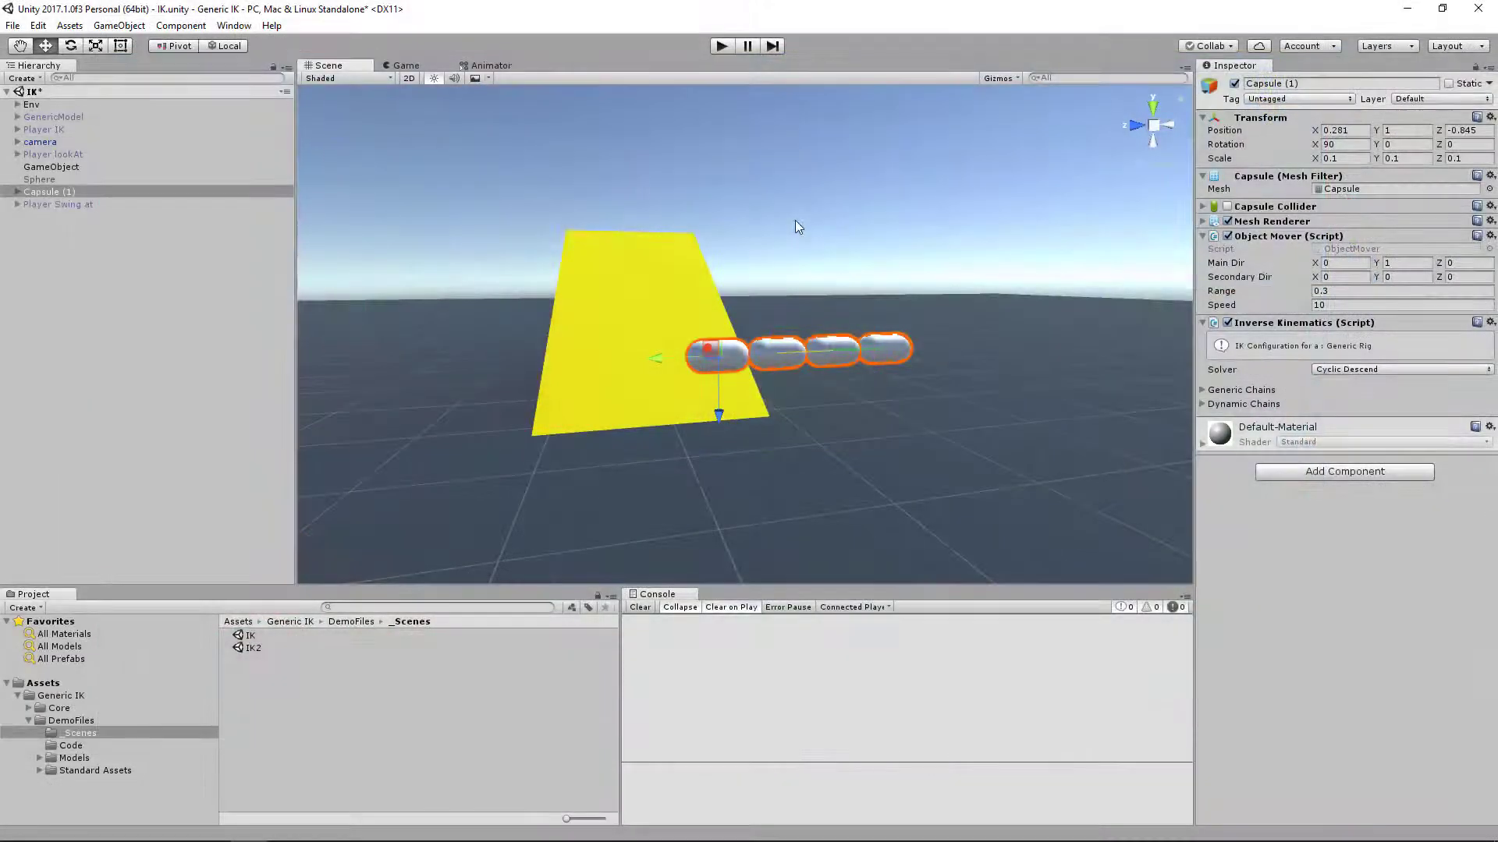
Frame the Capsule (1) chain in the Scene view so that all four capsules can be seen
left_click_drag(863, 360, 879, 408, "alt")
key("f")
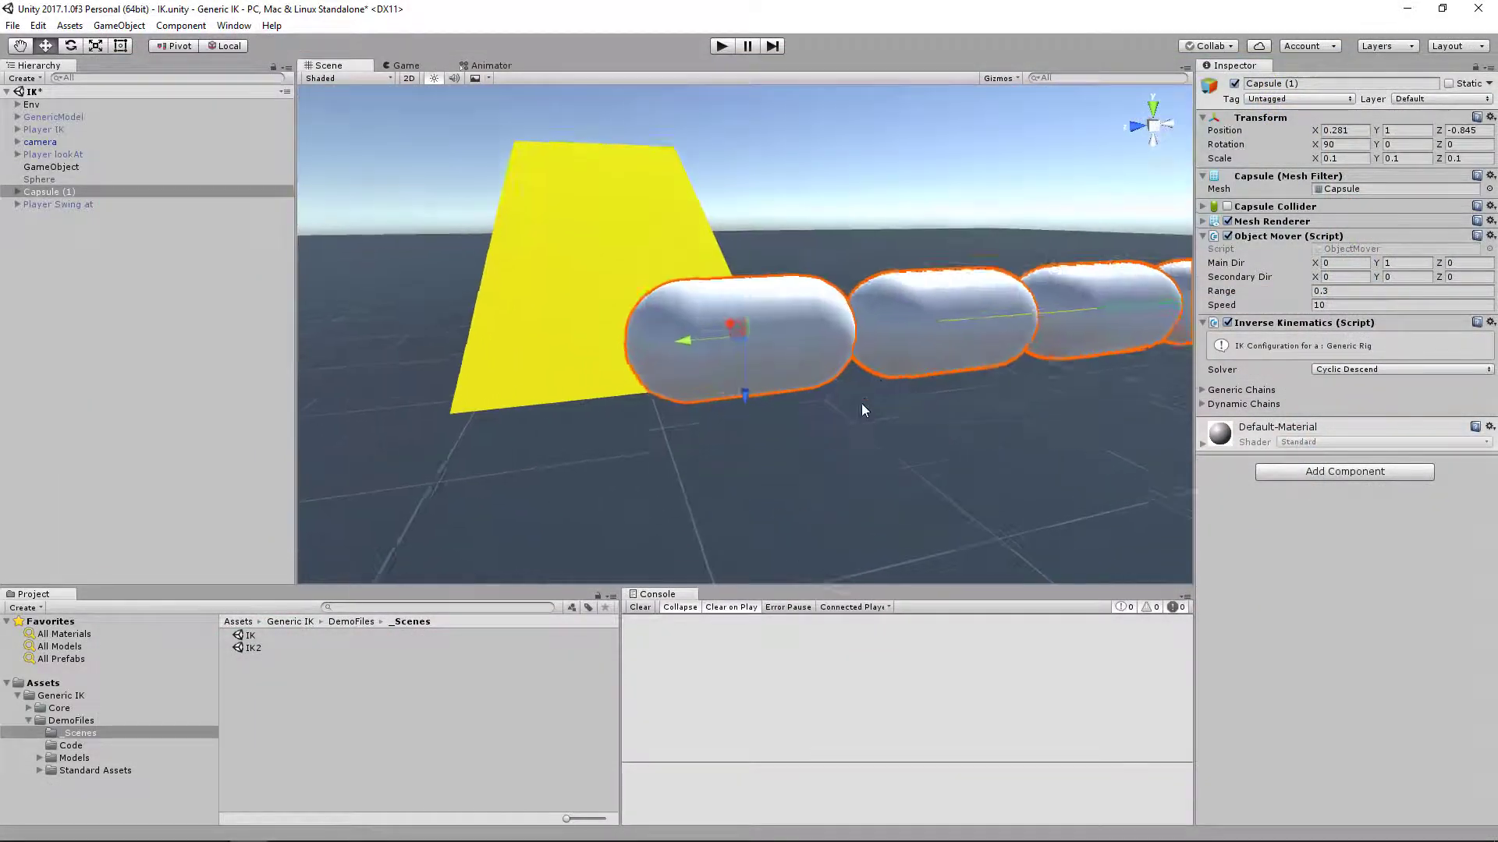
scroll(861, 405, "down", 8)
left_click_drag(1002, 349, 986, 413, "alt")
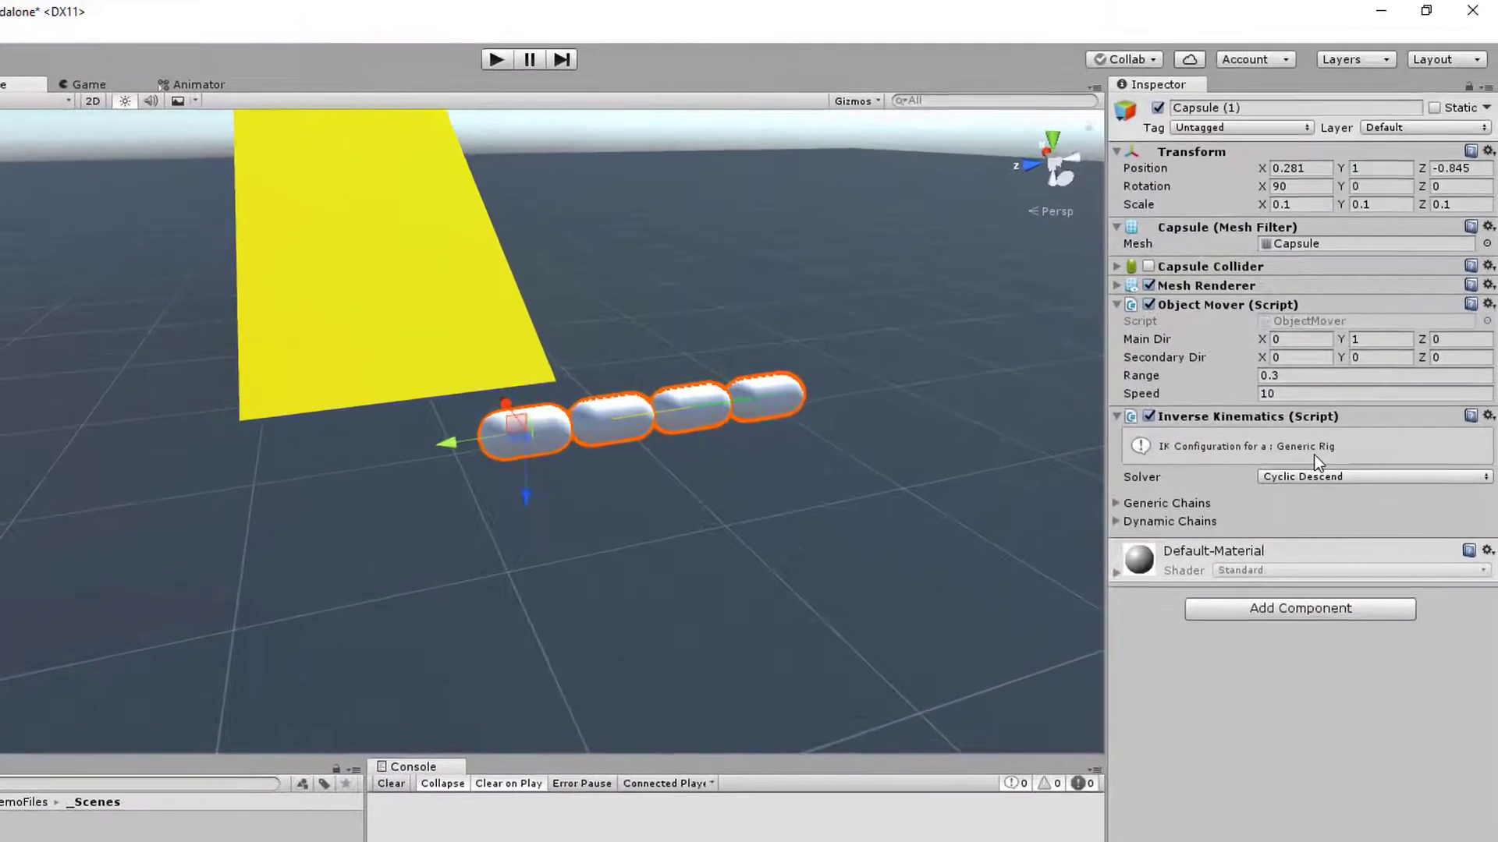
Check the Generic Chains of Capsule (1)'s Inverse Kinematics component and expand its Dynamic Chains
left_click(1117, 503)
left_click(1117, 503)
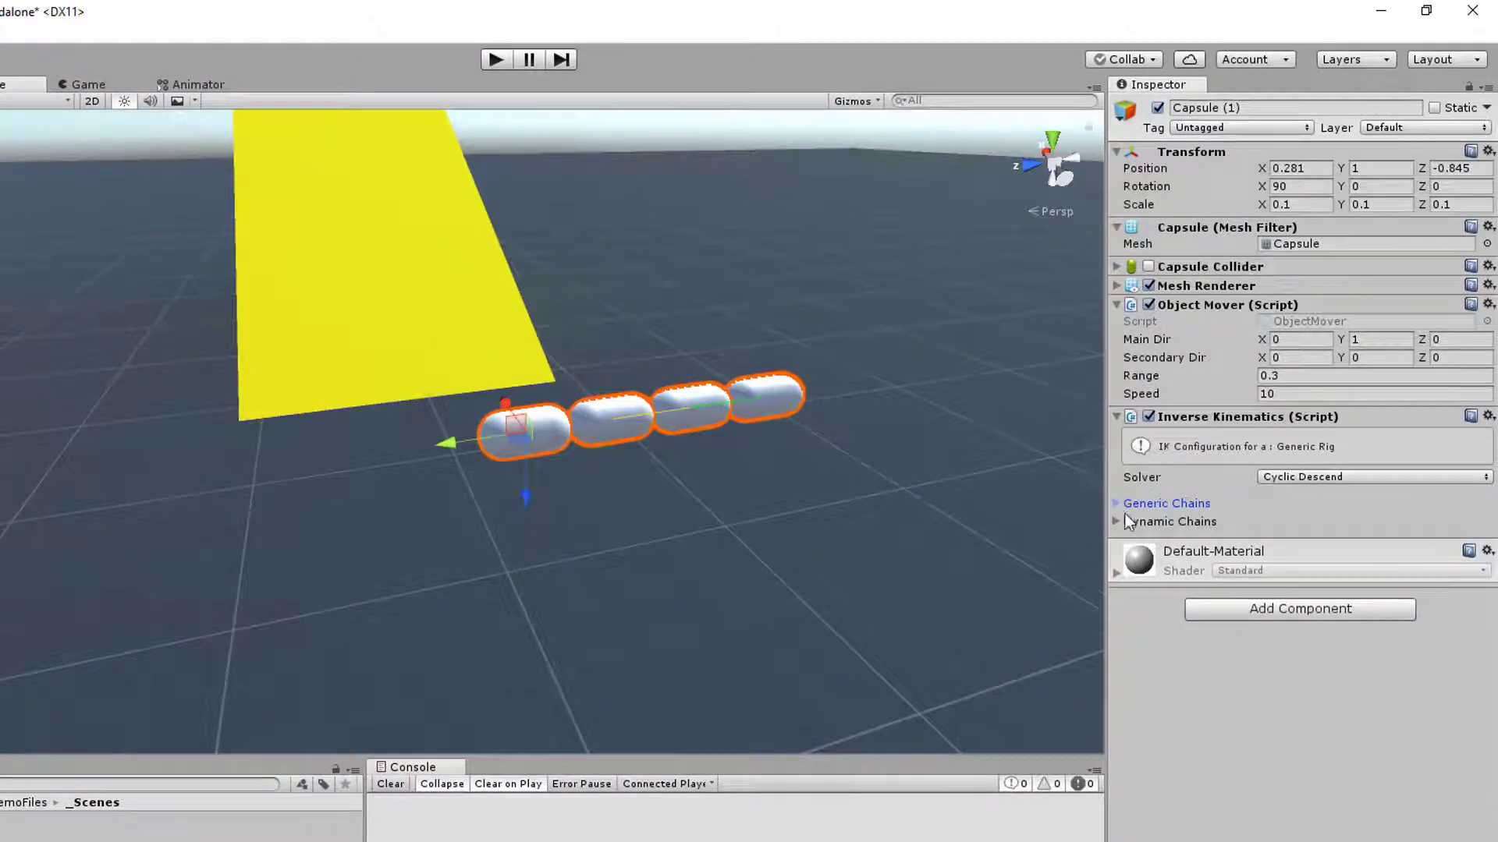
left_click(1186, 505)
left_click(1191, 504)
left_click(1121, 522)
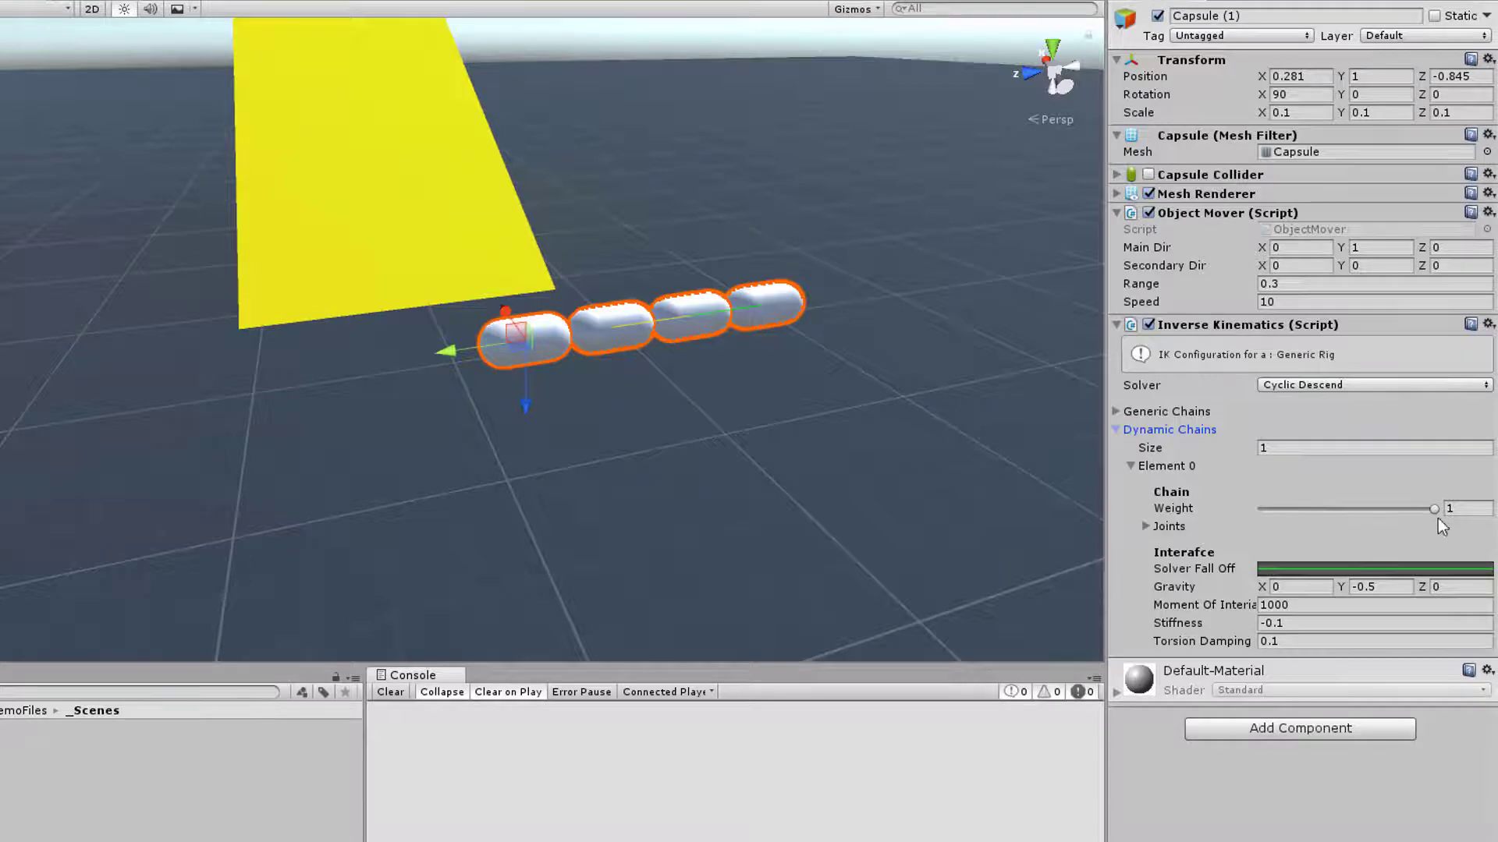
Examine the three joint elements of the dynamic chain and collapse the Joints list again
left_click(1154, 527)
left_click(1150, 528)
left_click(1145, 527)
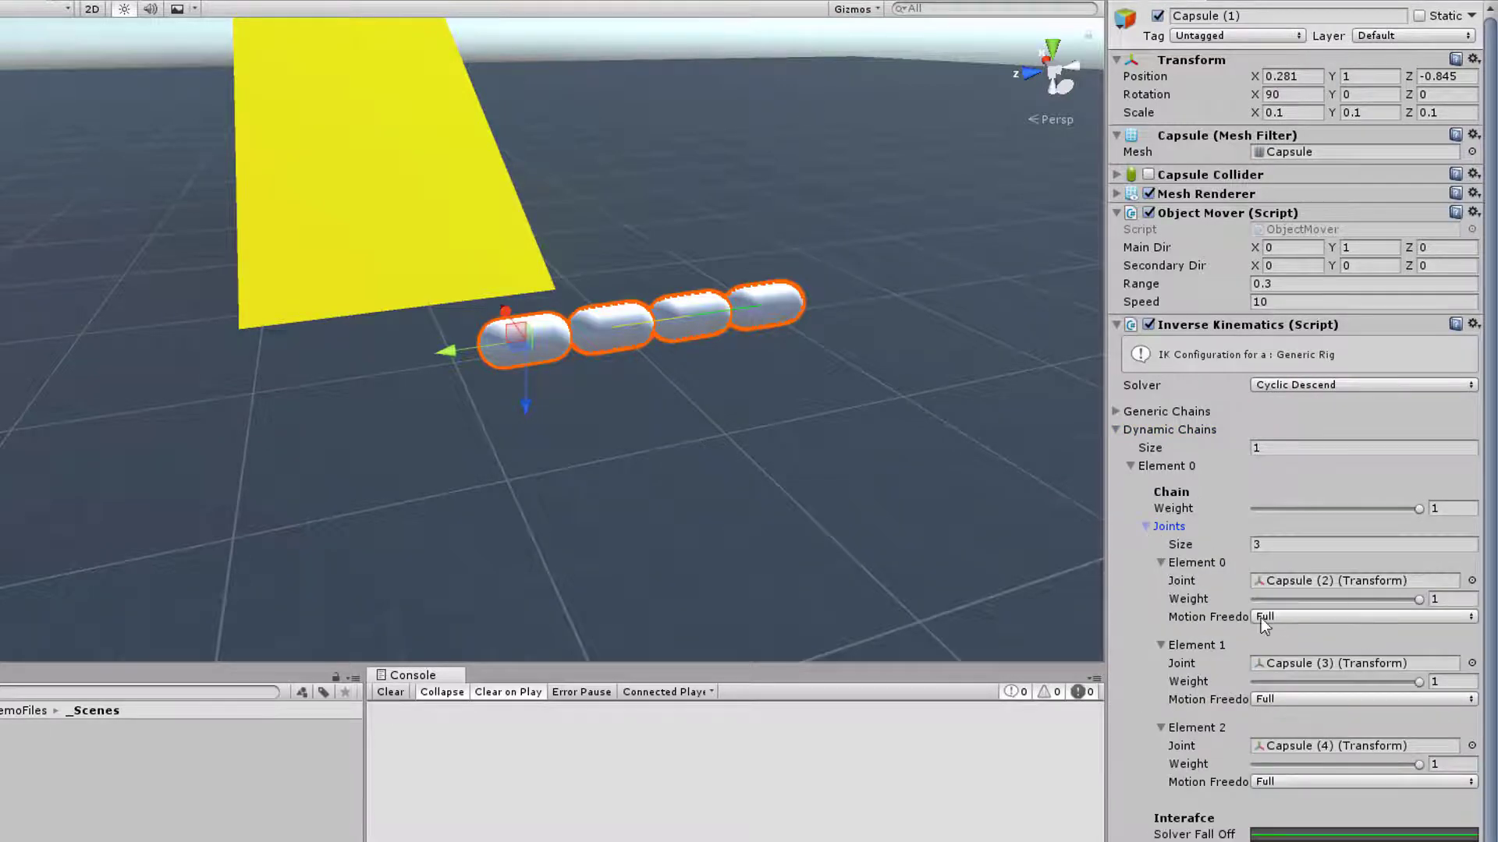
left_click(1163, 563)
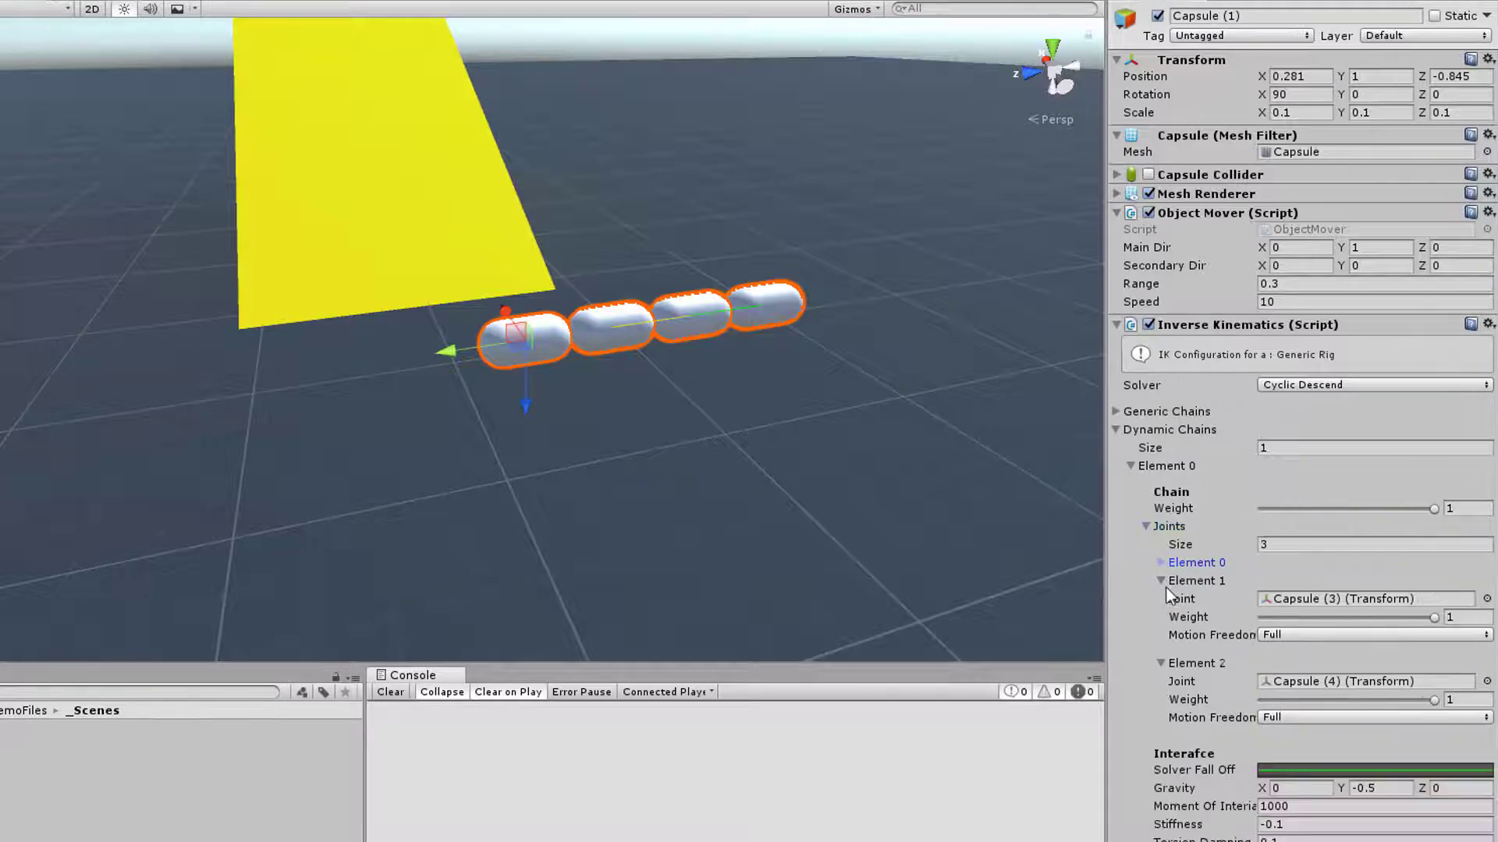
left_click(1162, 582)
left_click(1163, 599)
left_click(1147, 527)
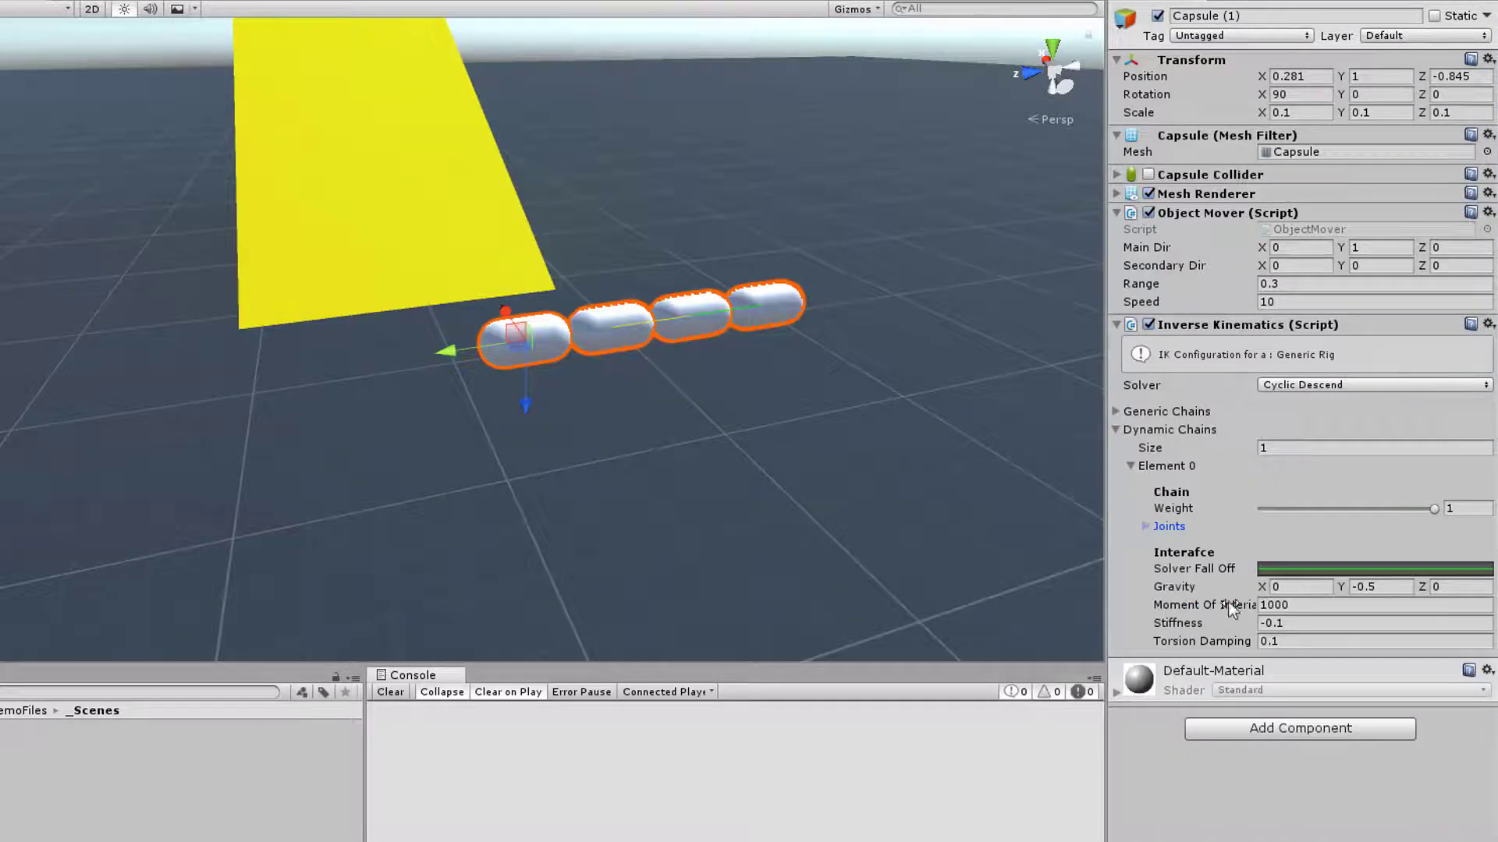
Apply the linear ramp preset to the dynamic chain's Solver Fall Off curve and reopen the curve beside the capsules
left_click(1295, 571)
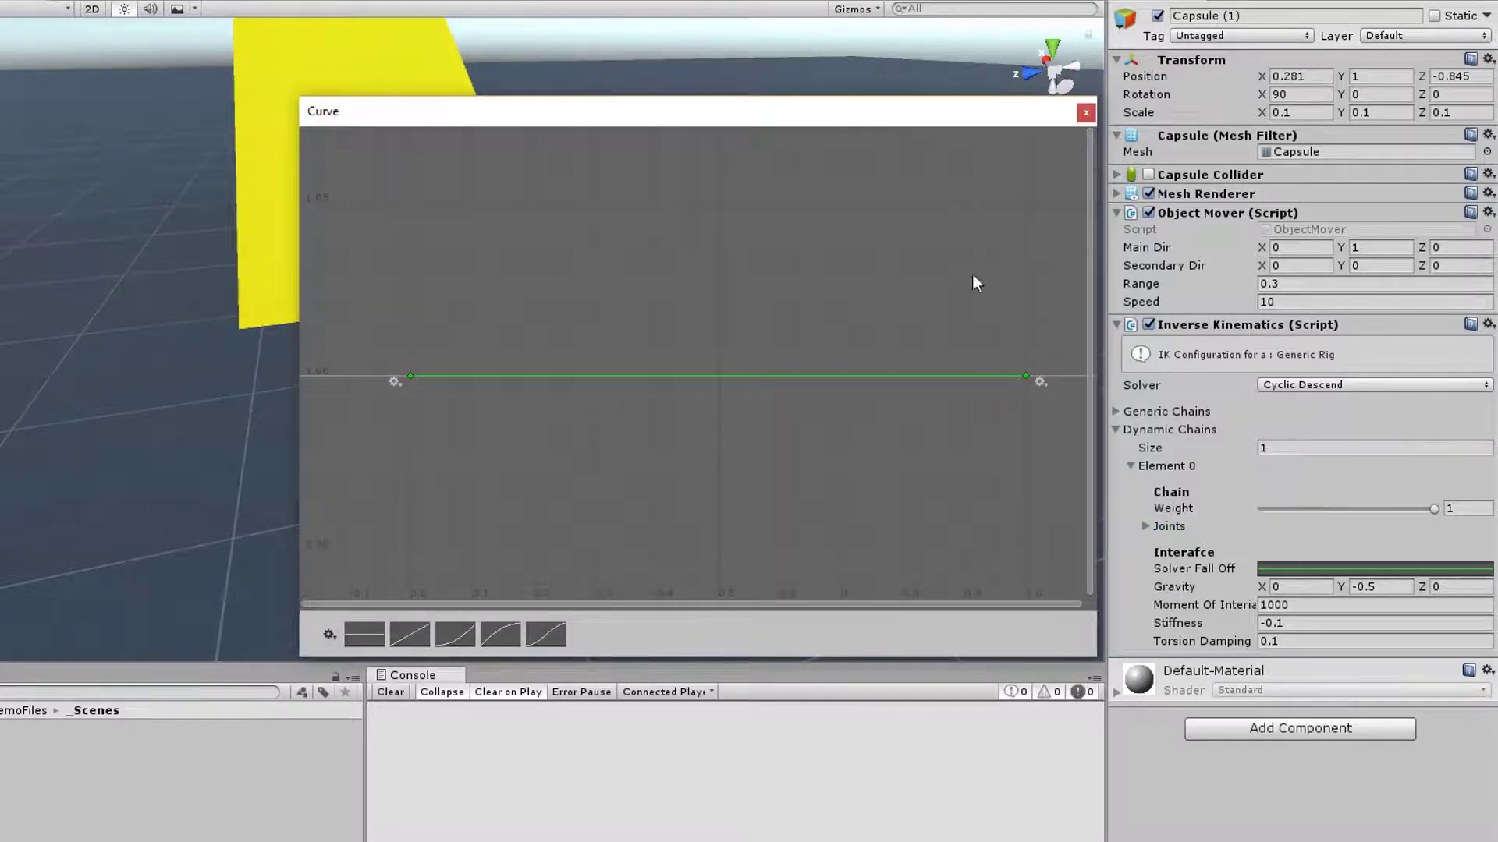
left_click(447, 624)
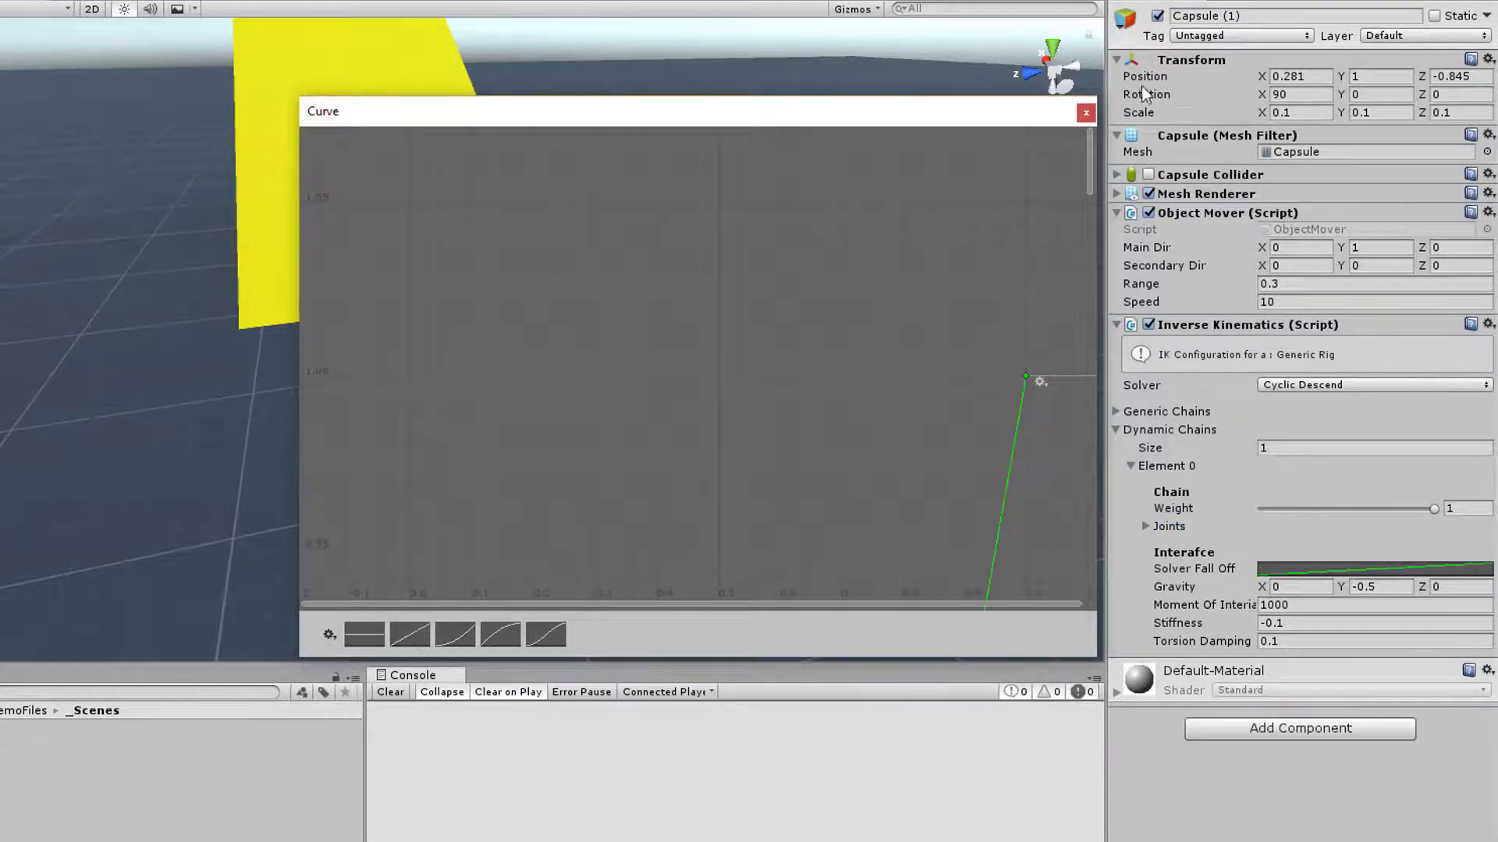
left_click(1086, 113)
left_click(1360, 566)
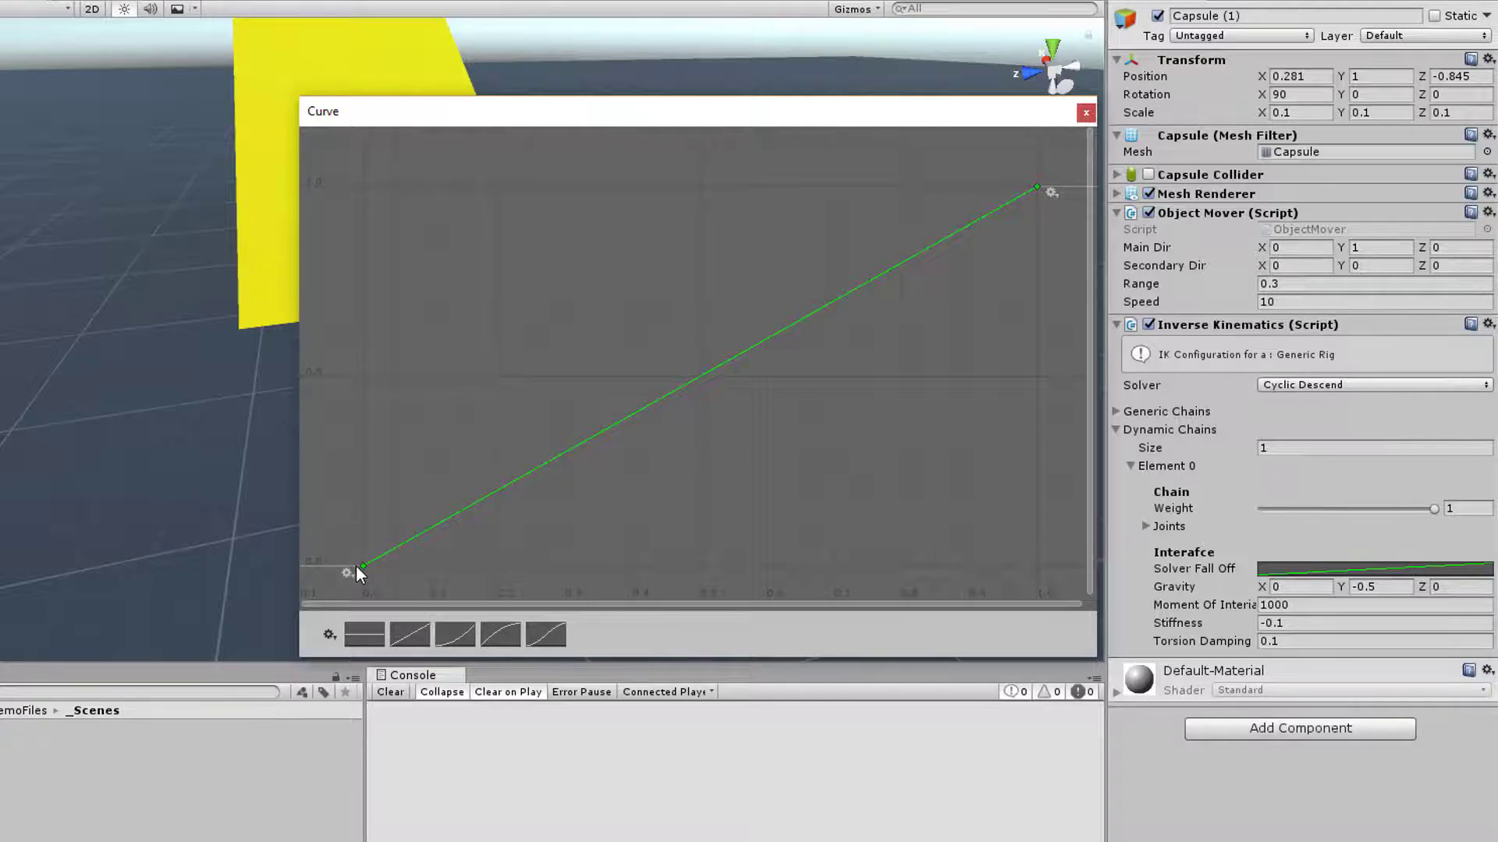
left_click_drag(784, 119, 103, 81)
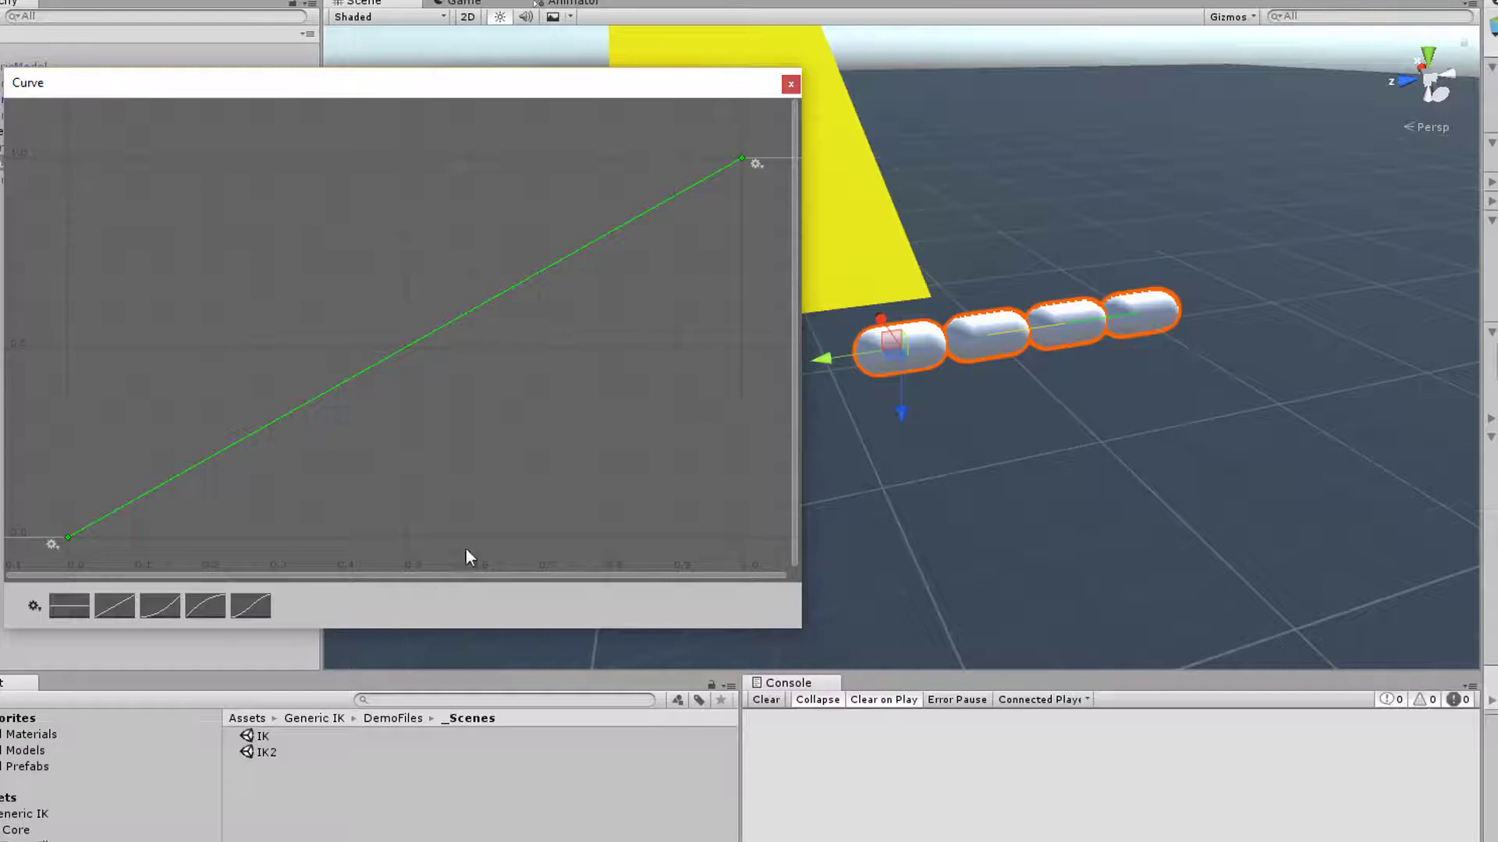
Try the preset shapes on the Solver Fall Off curve, finish with the flat constant preset and close the curve editor
double_click(497, 297)
left_click_drag(484, 278, 330, 254)
left_click(252, 608)
left_click(205, 607)
left_click(160, 606)
left_click(115, 606)
left_click(70, 606)
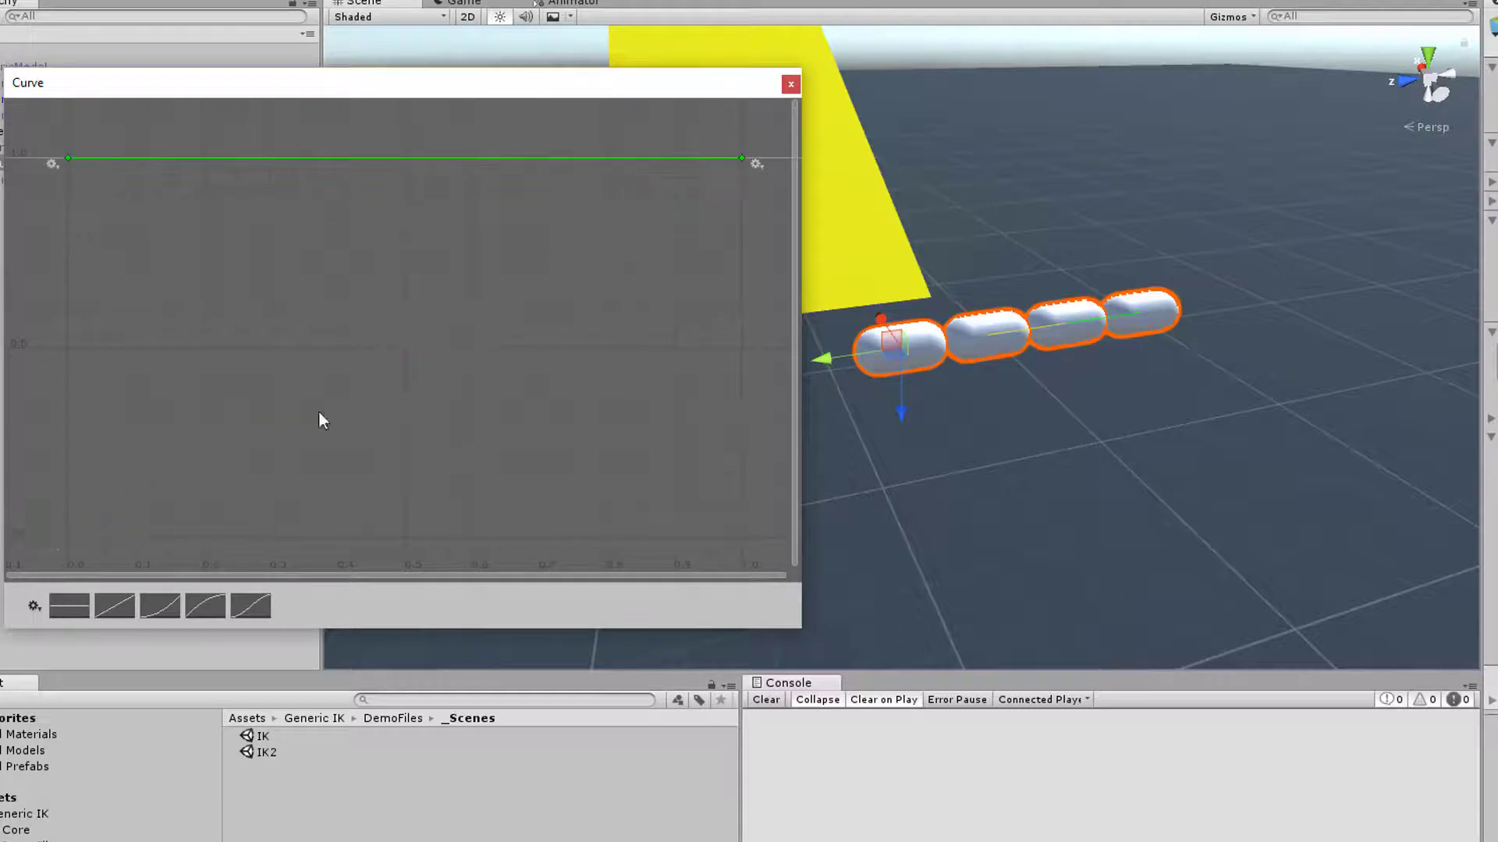
left_click(796, 87)
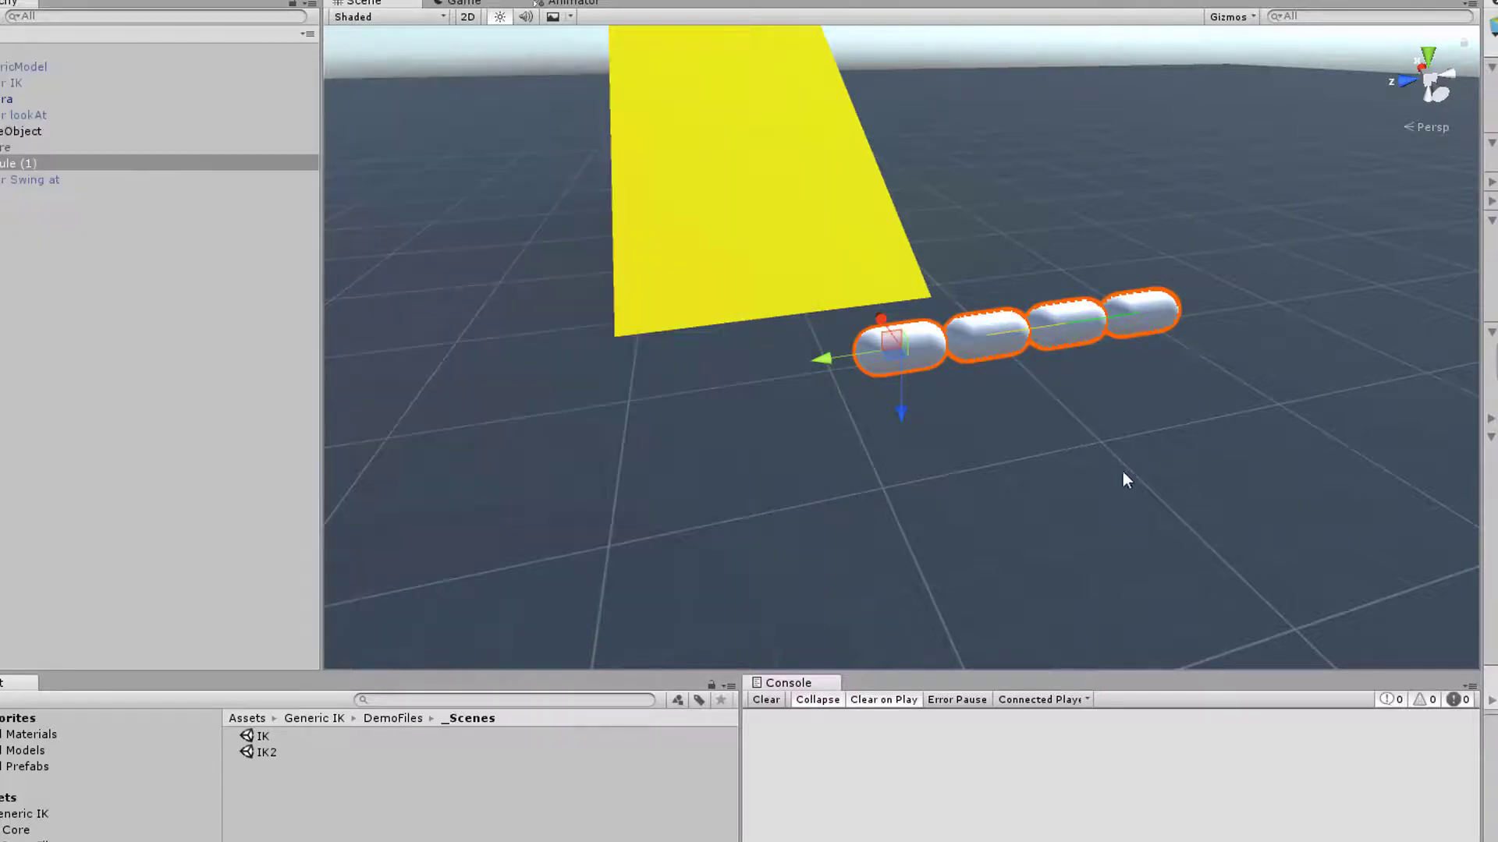
Enter play mode, watch the Capsule (1) chain move in the Scene view and collapse its Object Mover component
right_click_drag(1182, 437, 1126, 467)
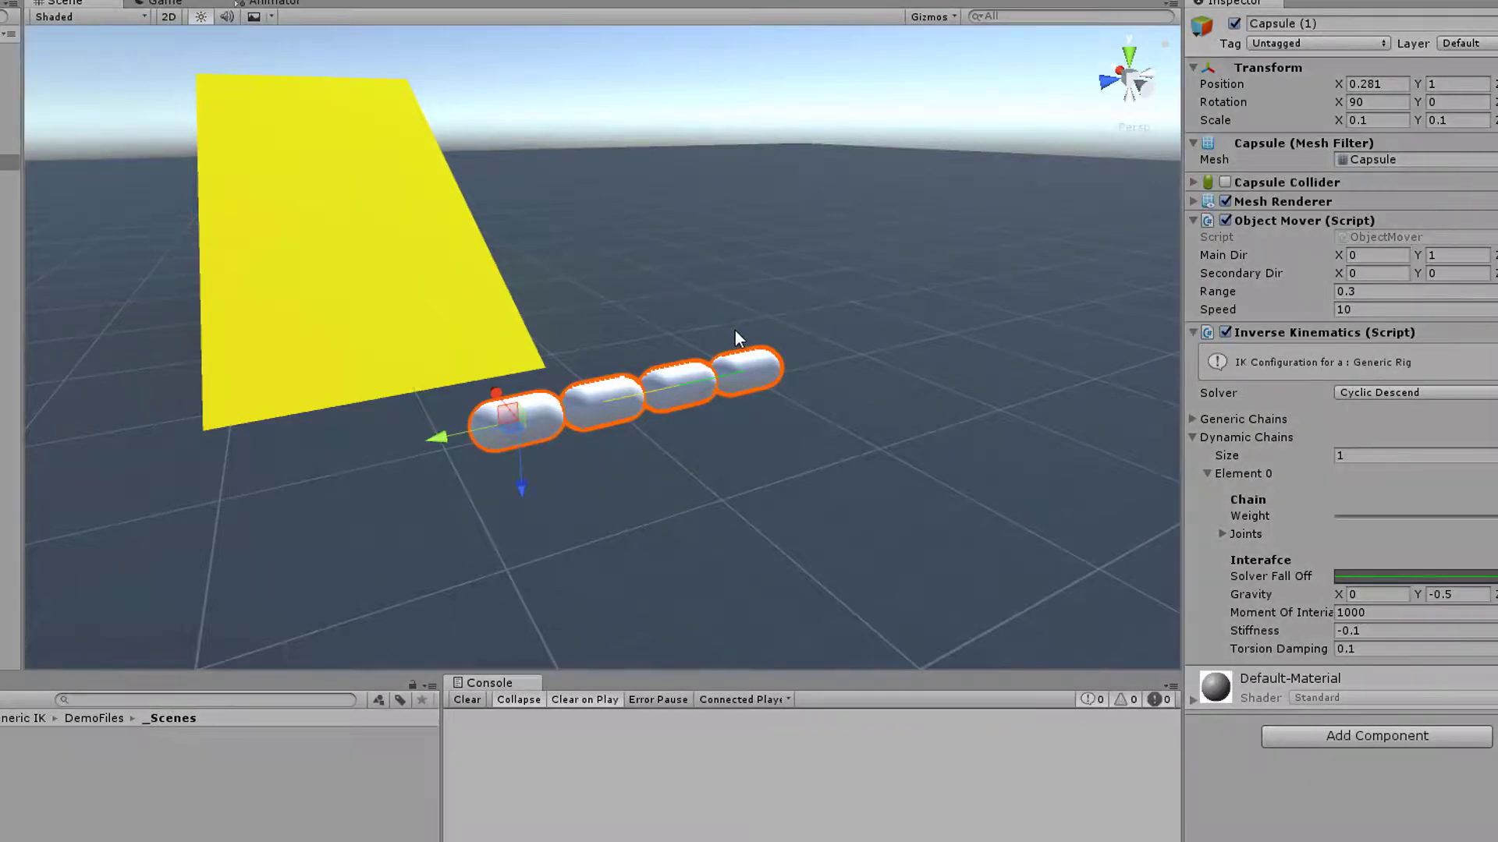
key("ctrl+p")
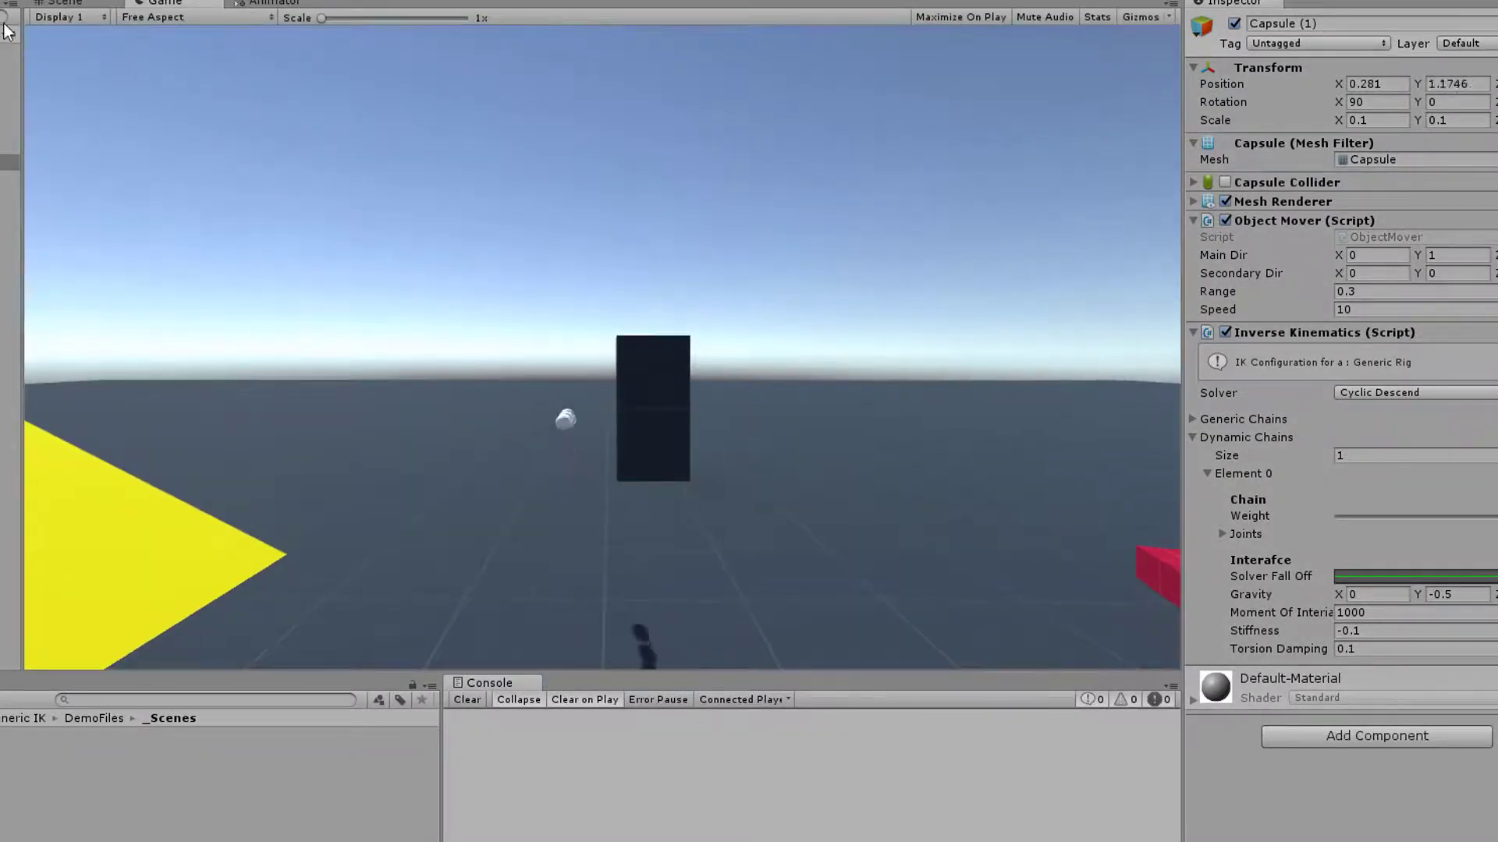
left_click(51, 3)
left_click_drag(635, 331, 547, 324, "alt")
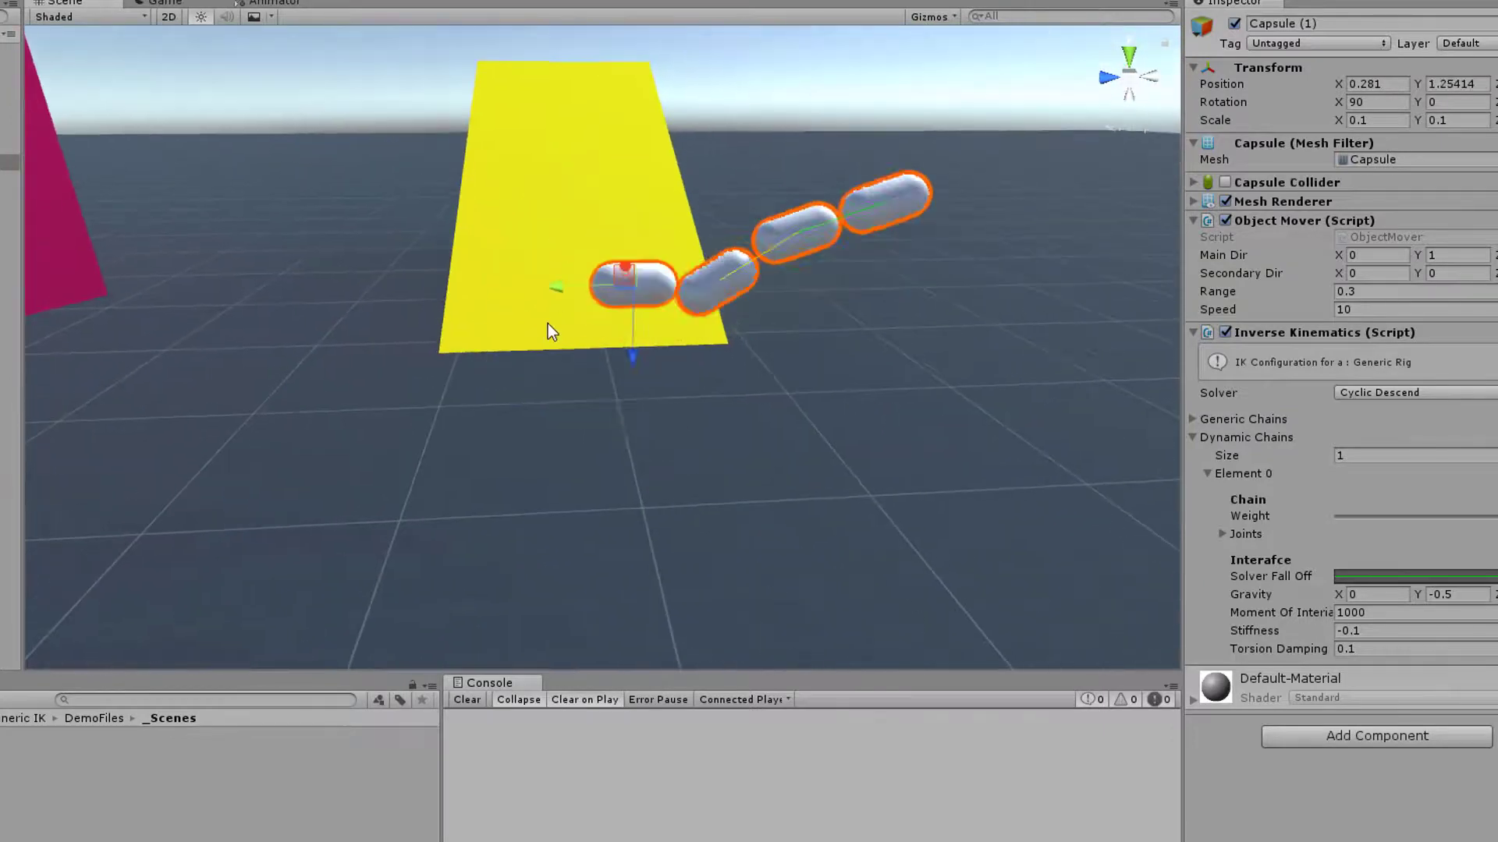
left_click(1194, 220)
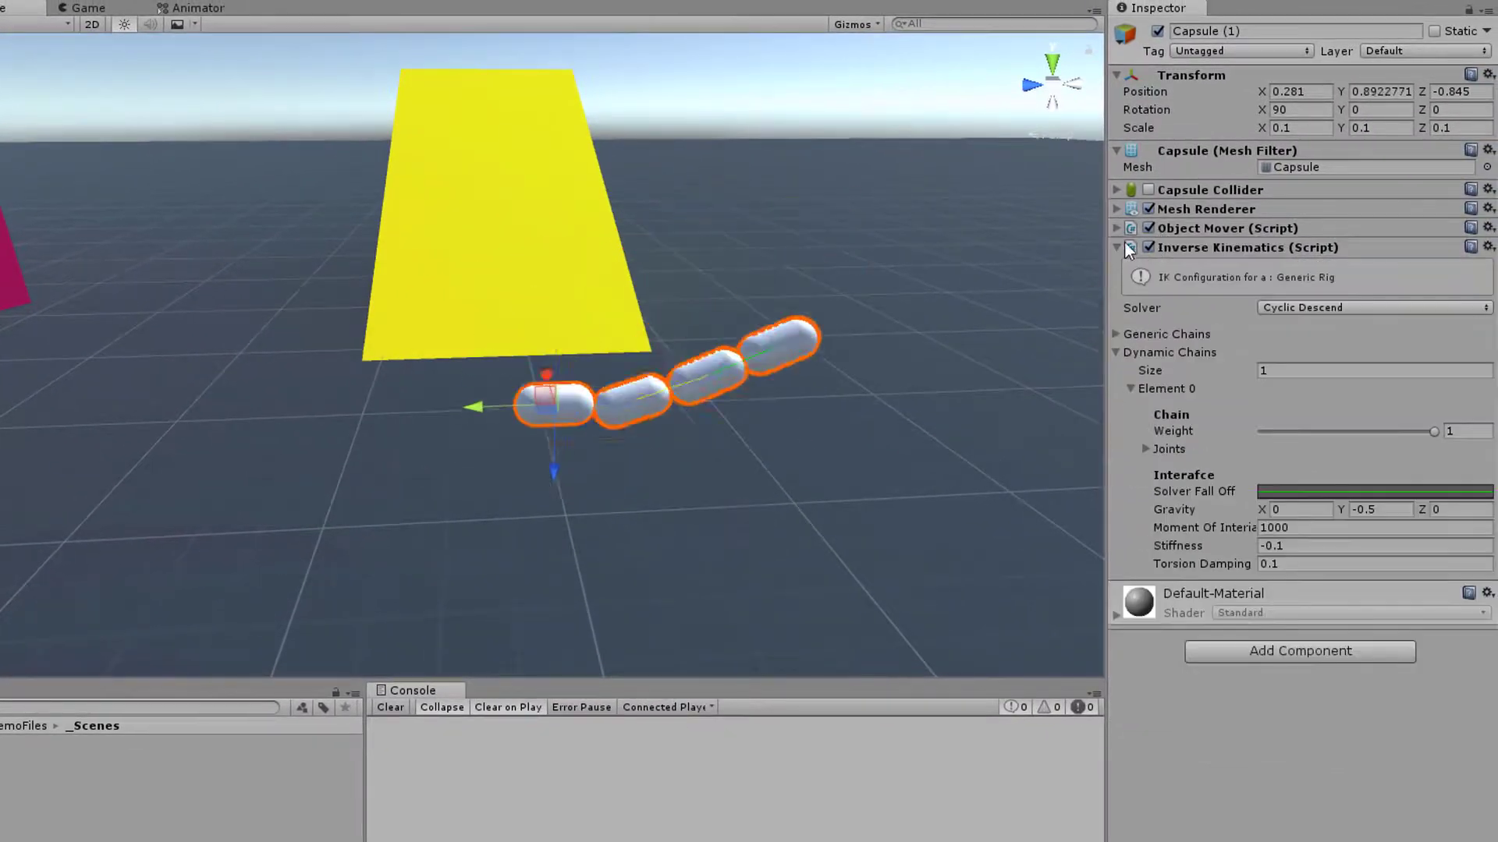
Expand the Object Mover component of Capsule (1) and disable it
left_click(1212, 241)
left_click(1212, 241)
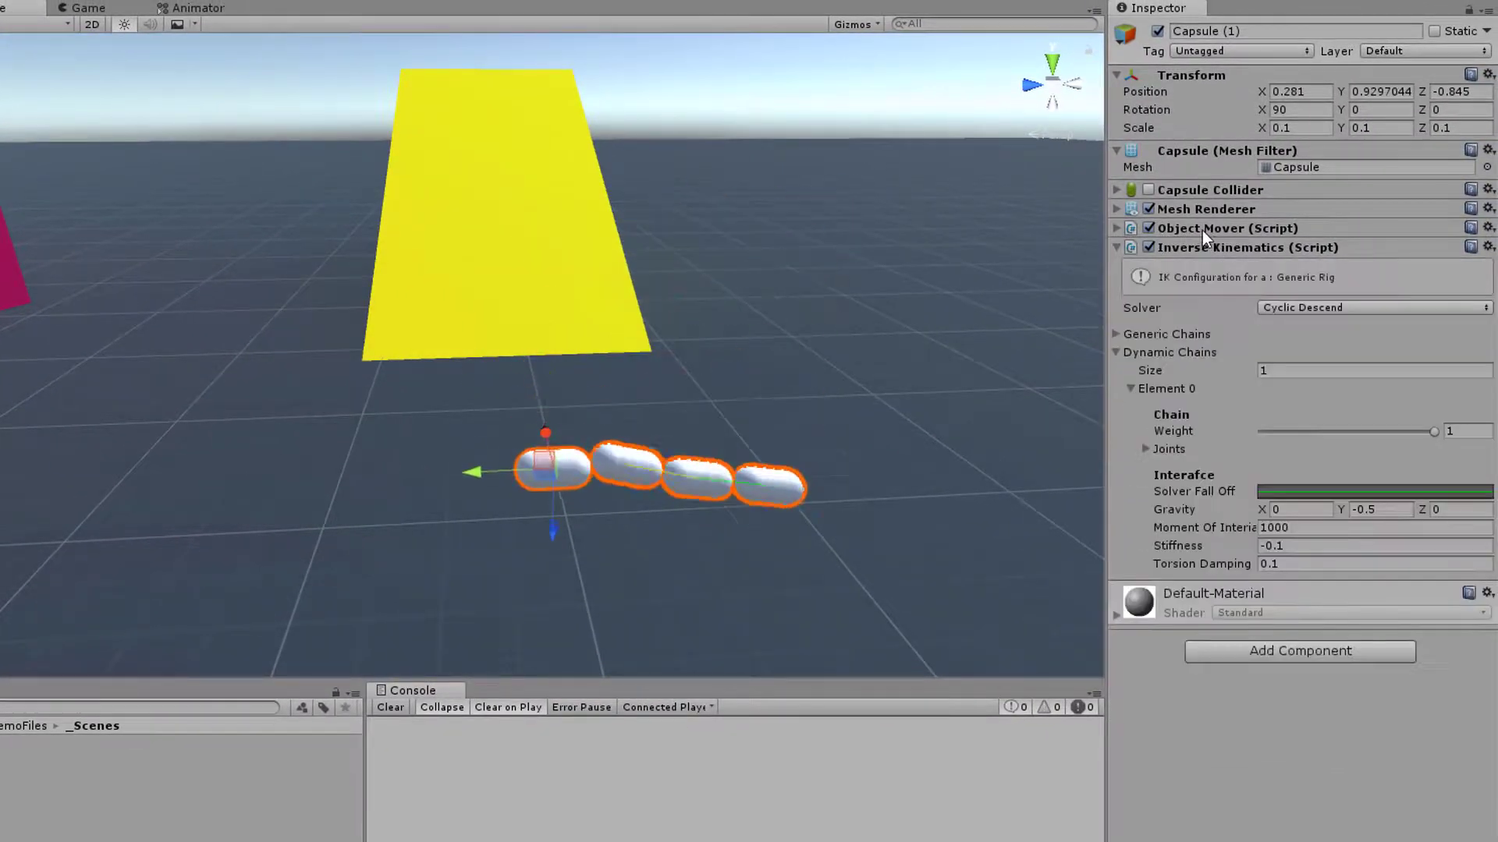
left_click(1205, 234)
left_click(1148, 228)
Move and rotate Capsule (1) freely to about position 0.135, 1.145, -0.822 and rotation 38, 20, 87 to test the chain's follow-through
left_click_drag(916, 315, 765, 325, "alt")
left_click_drag(297, 320, 289, 390)
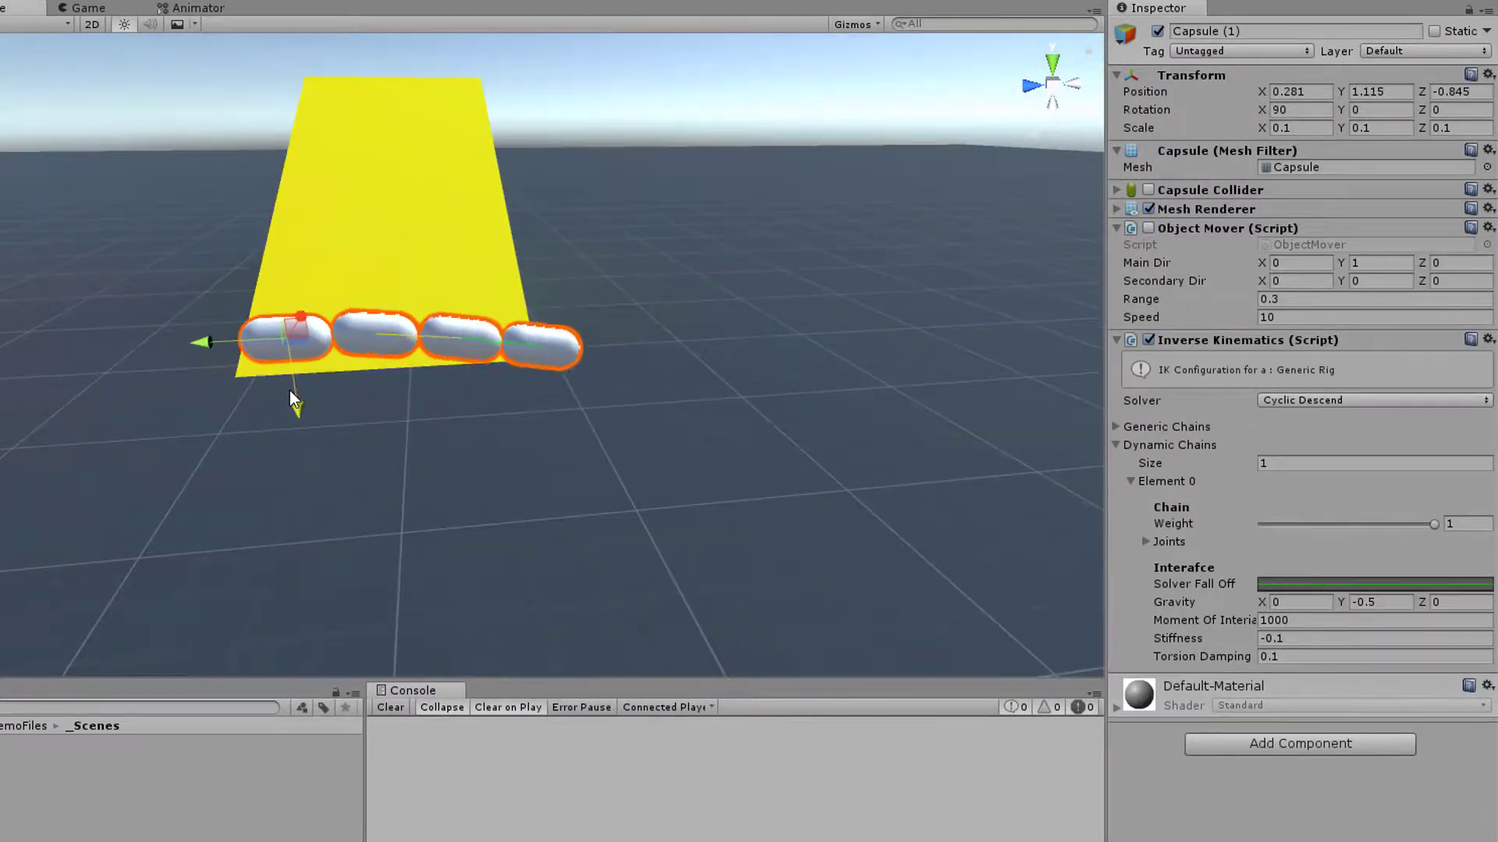
left_click_drag(221, 435, 471, 612, "alt")
key("e")
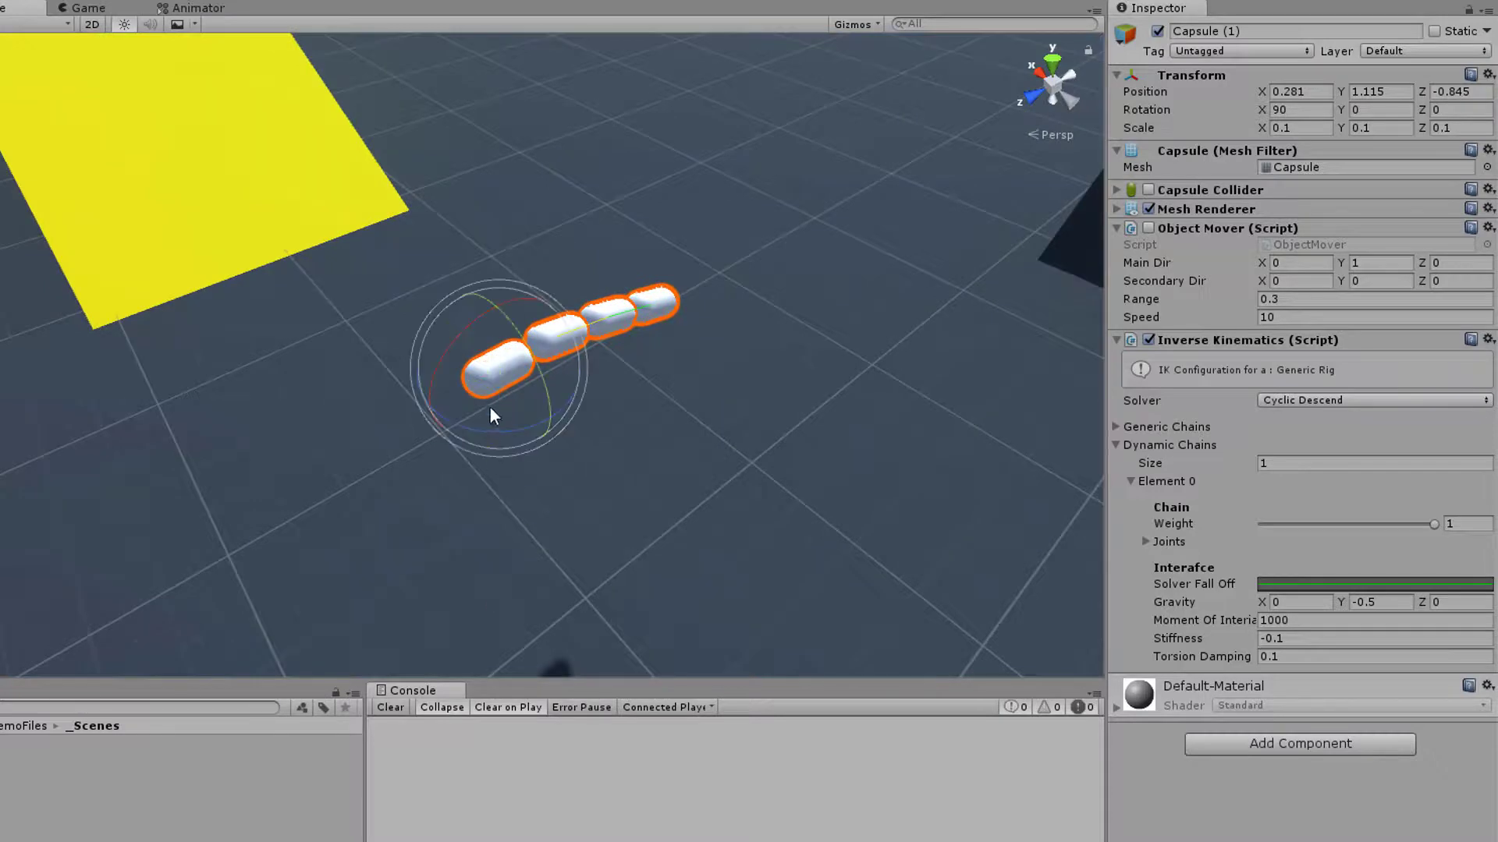
left_click_drag(491, 407, 542, 402)
key("w")
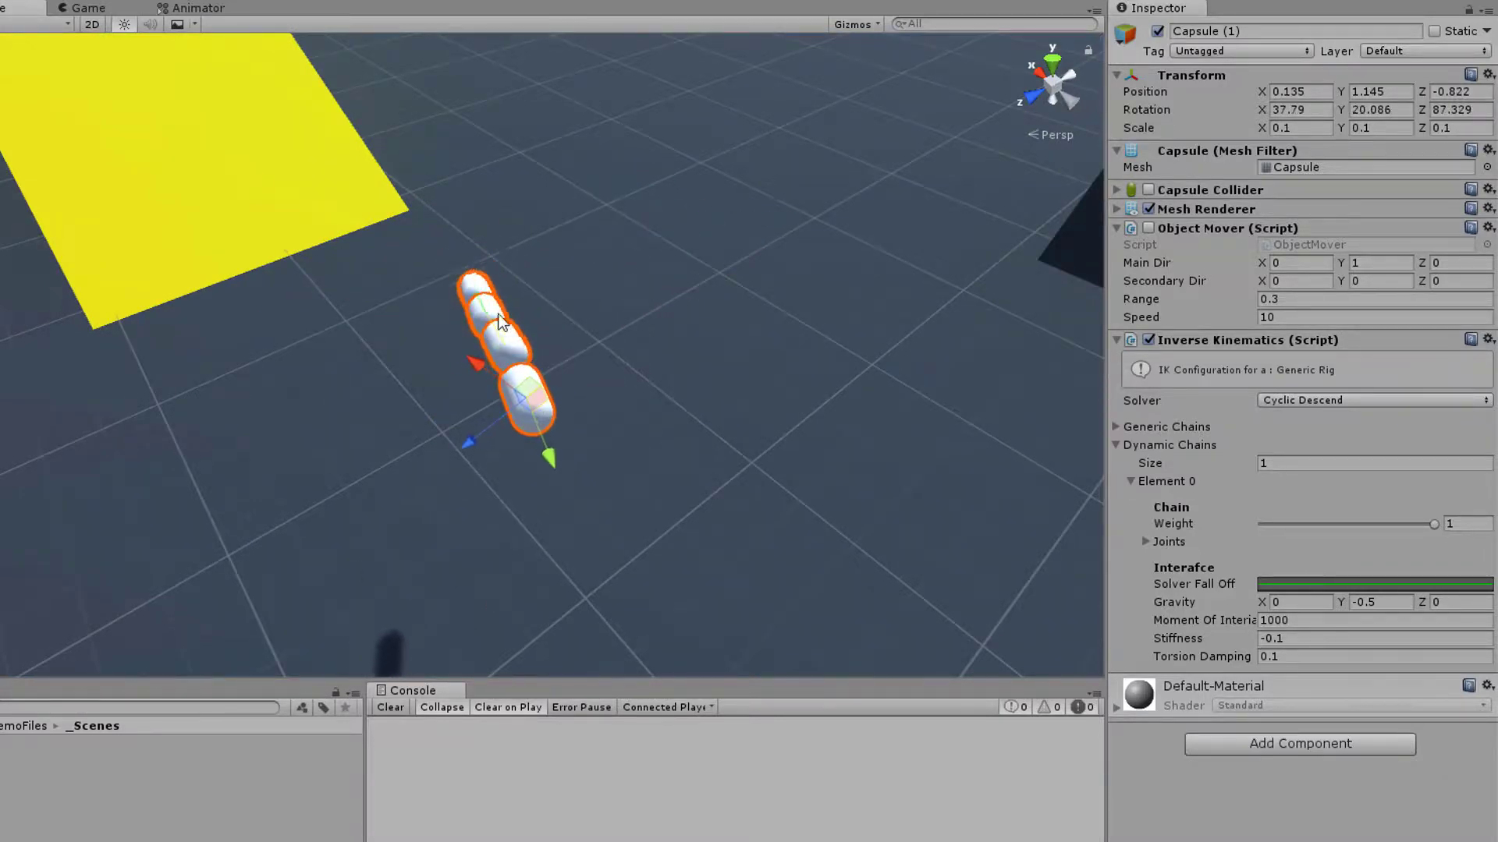
Set the dynamic chain's Gravity Y to 0 and rotate Capsule (1) to about 10, 29, 99
left_click_drag(681, 471, 299, 412, "alt")
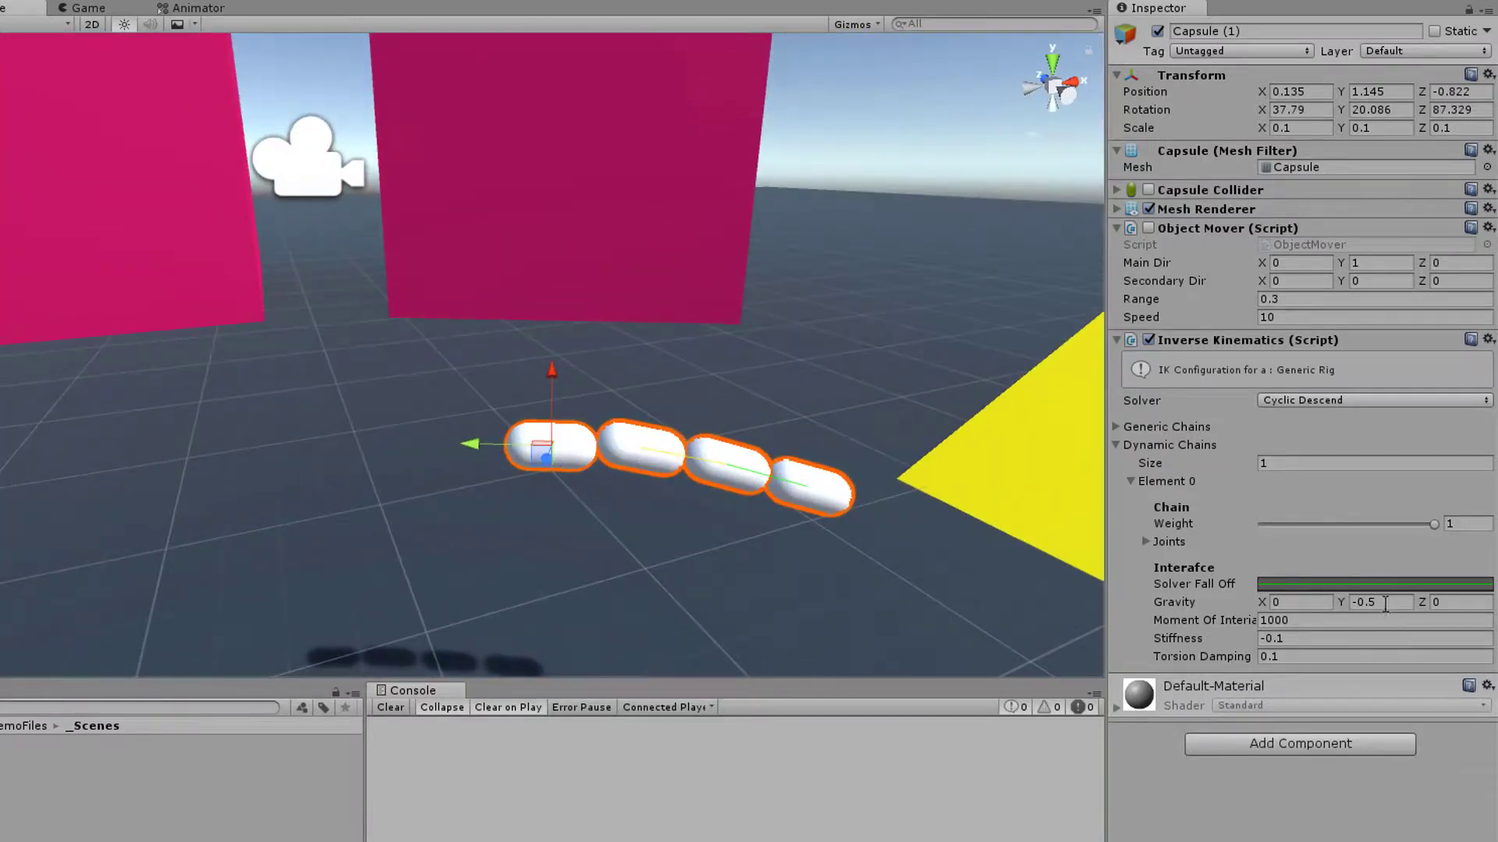
left_click(1396, 603)
type("0")
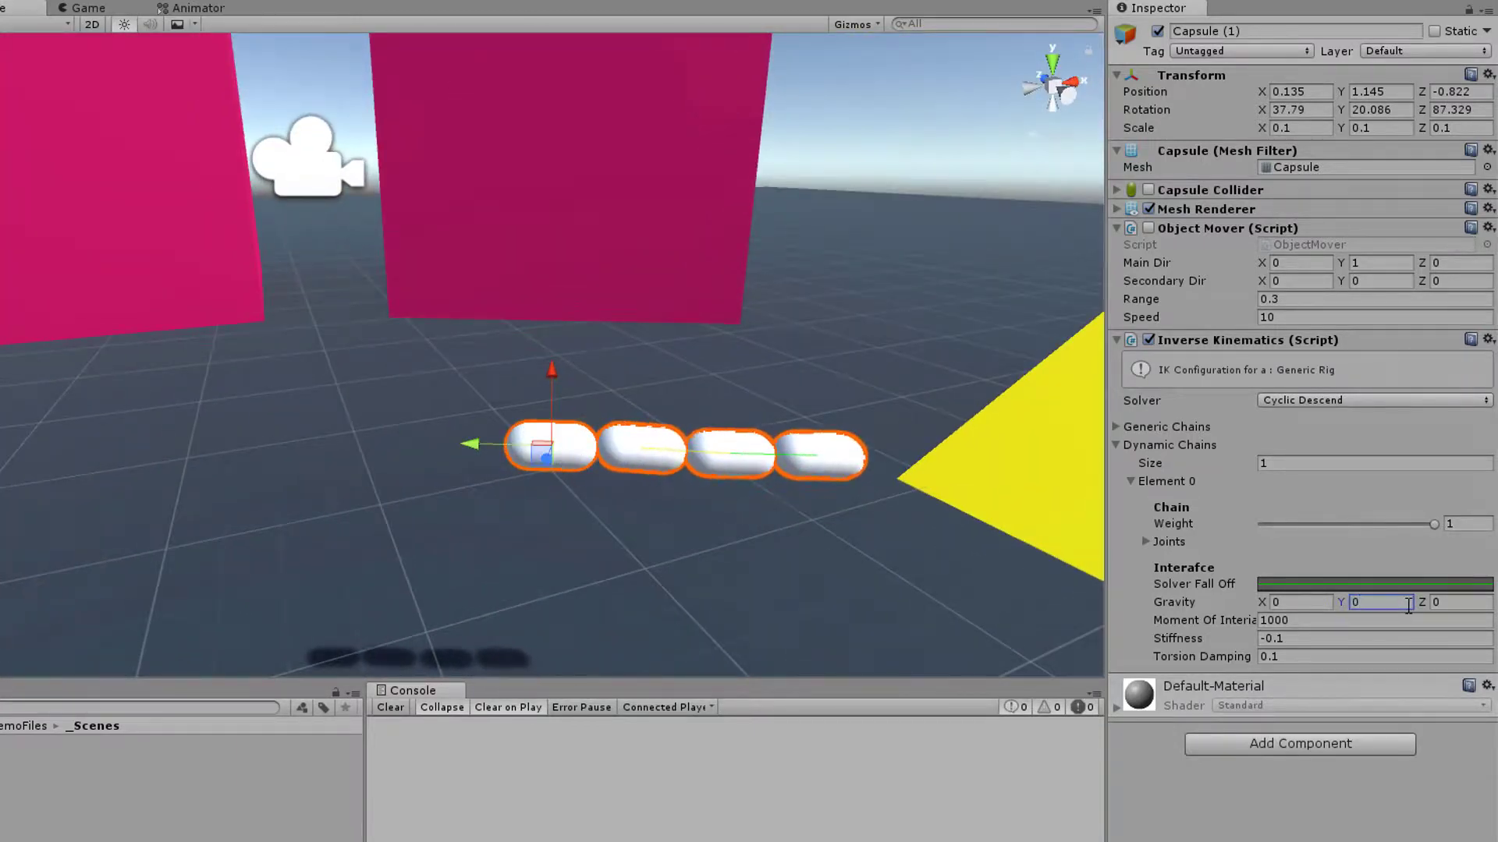
left_click_drag(722, 547, 681, 555, "alt")
key("e")
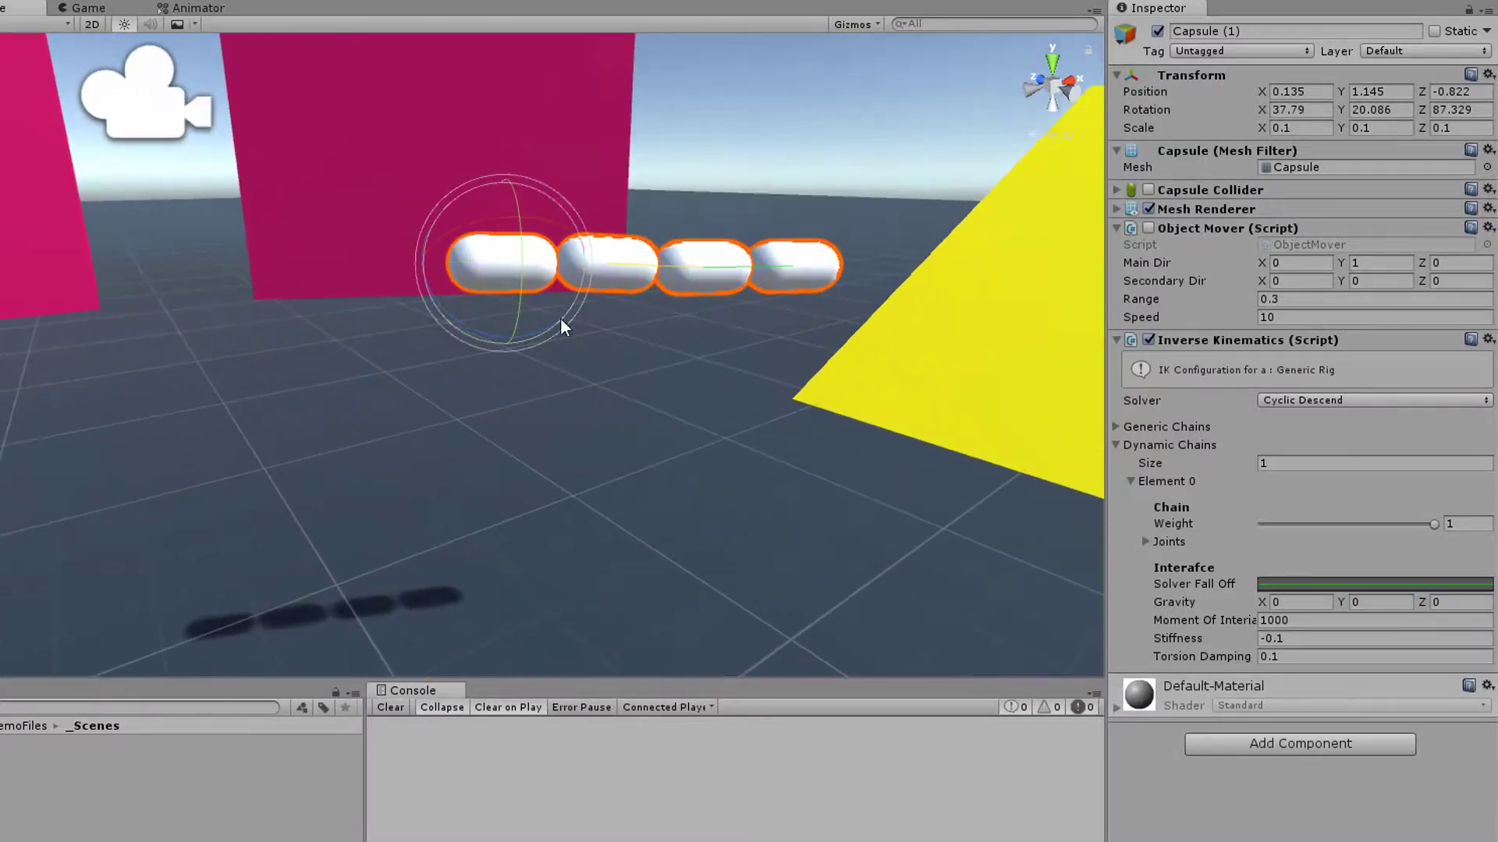
left_click_drag(710, 351, 811, 448, "alt")
left_click_drag(523, 343, 525, 374)
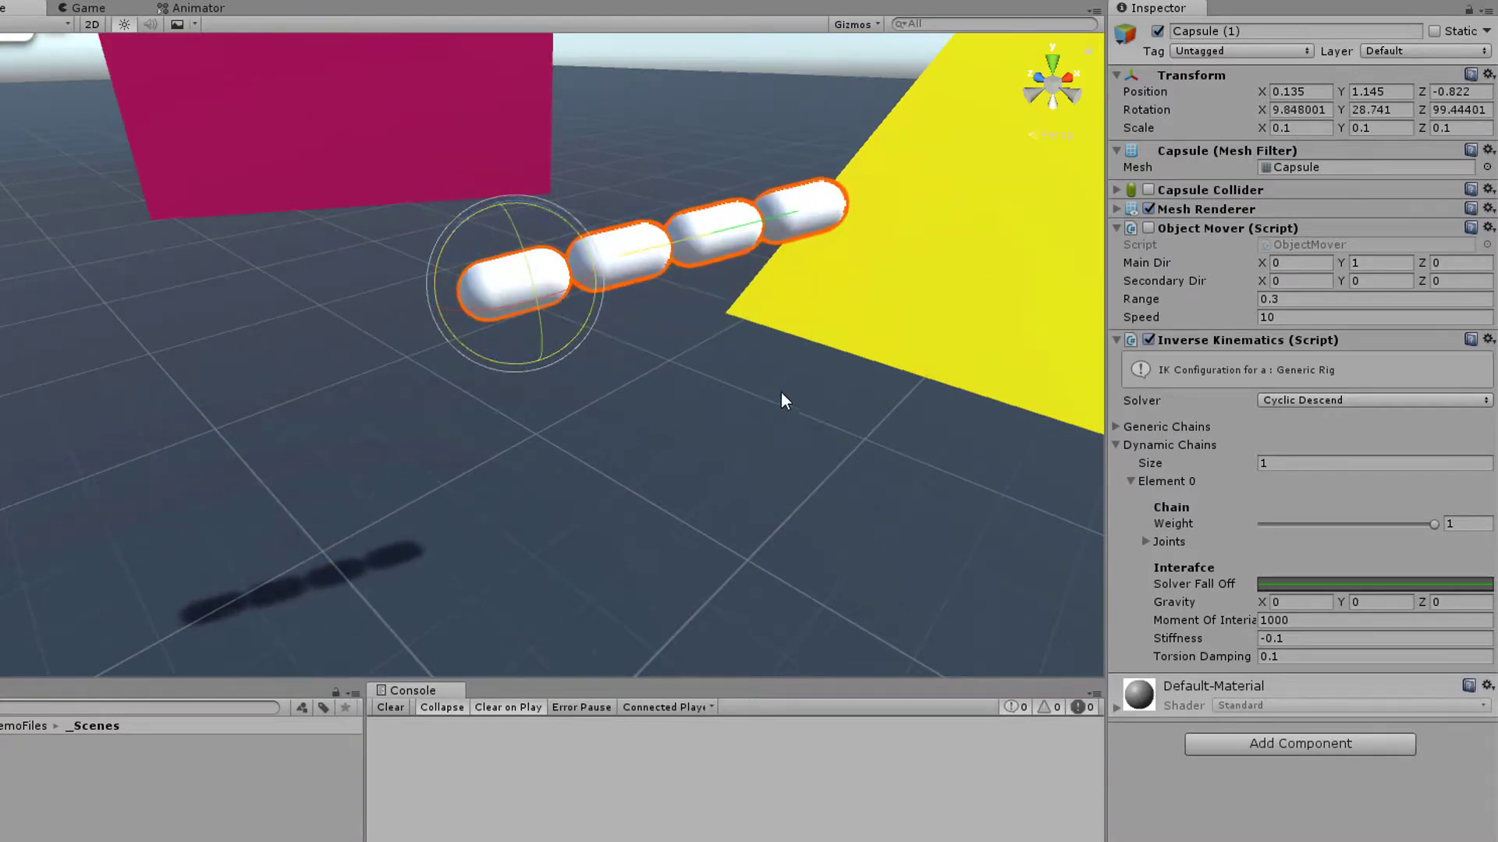
Set the dynamic chain's Torsion Damping to 0 and rotate Capsule (1) to about -42, 18, 73
left_click(1303, 658)
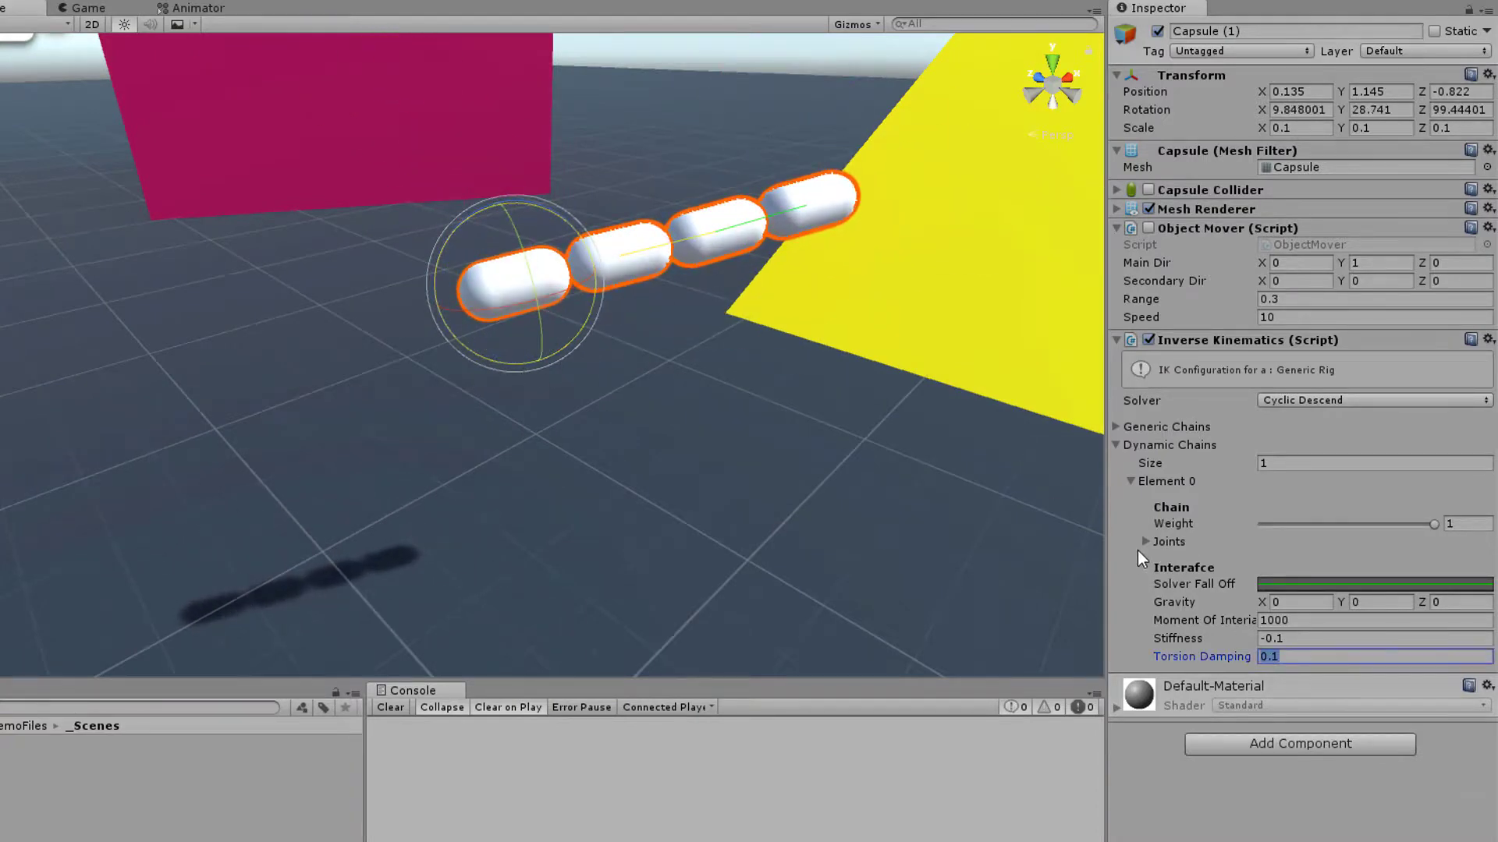
type("0")
left_click_drag(501, 283, 764, 144)
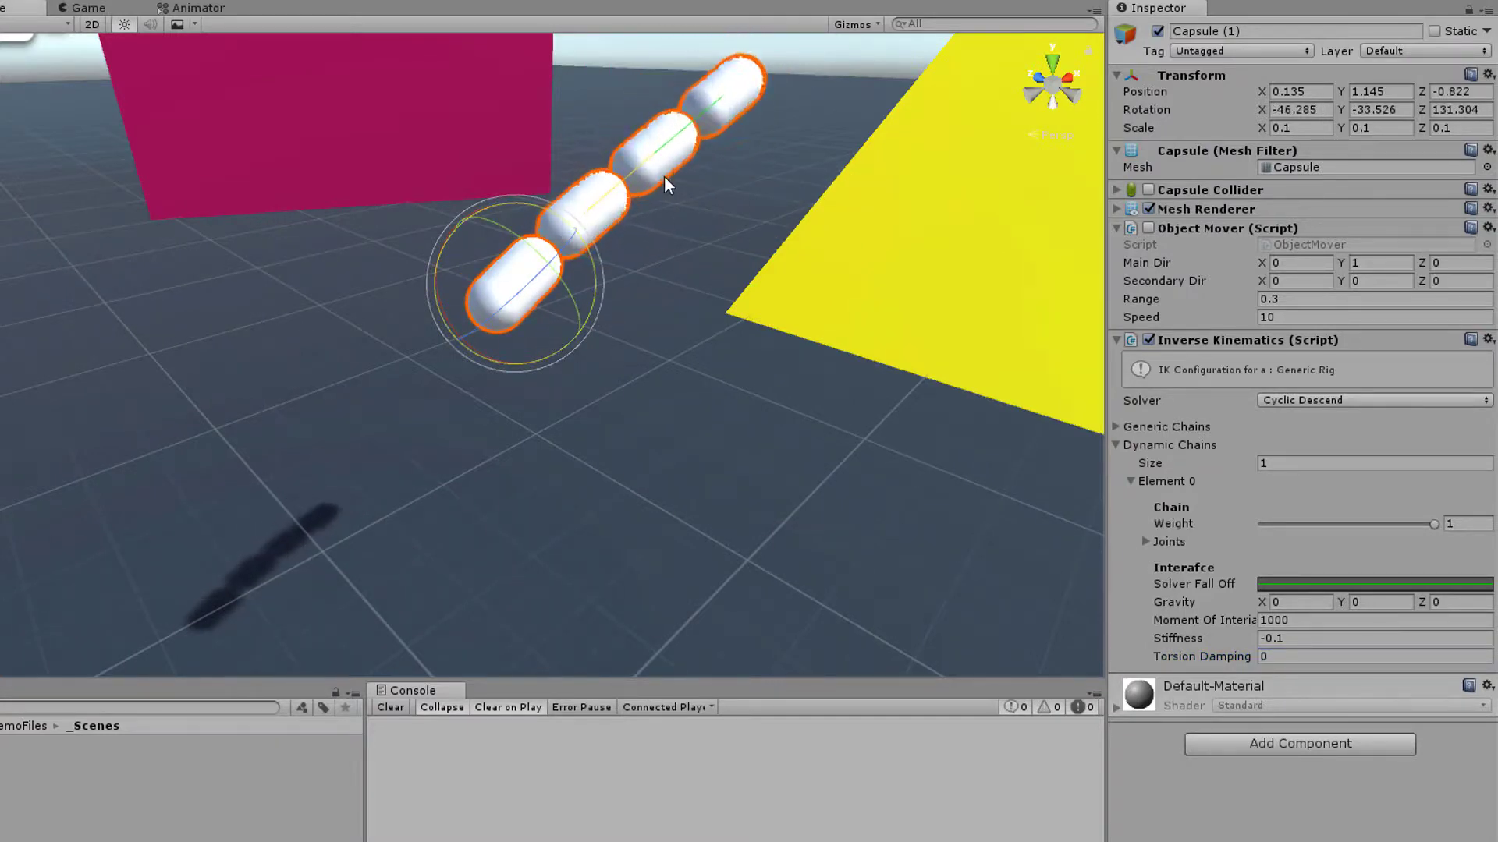
mouse_move(479, 240)
left_mouse_down()
mouse_move(541, 184)
mouse_move(489, 226)
left_mouse_up()
Return the Scene view from 2D to 3D and move Capsule (1) to about 0.139, 1.158, -0.808
key("2")
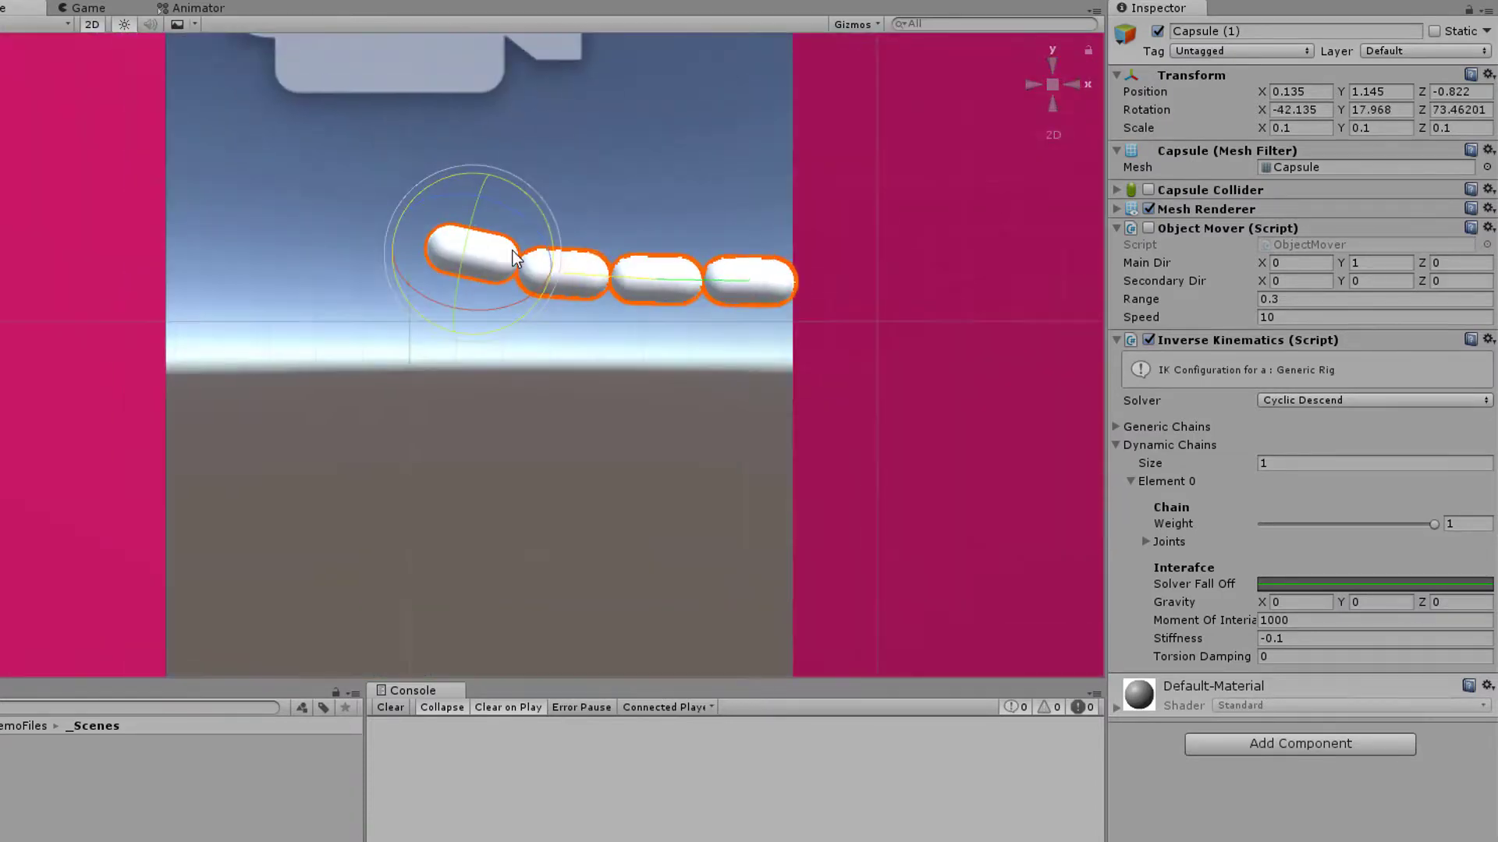
key("w")
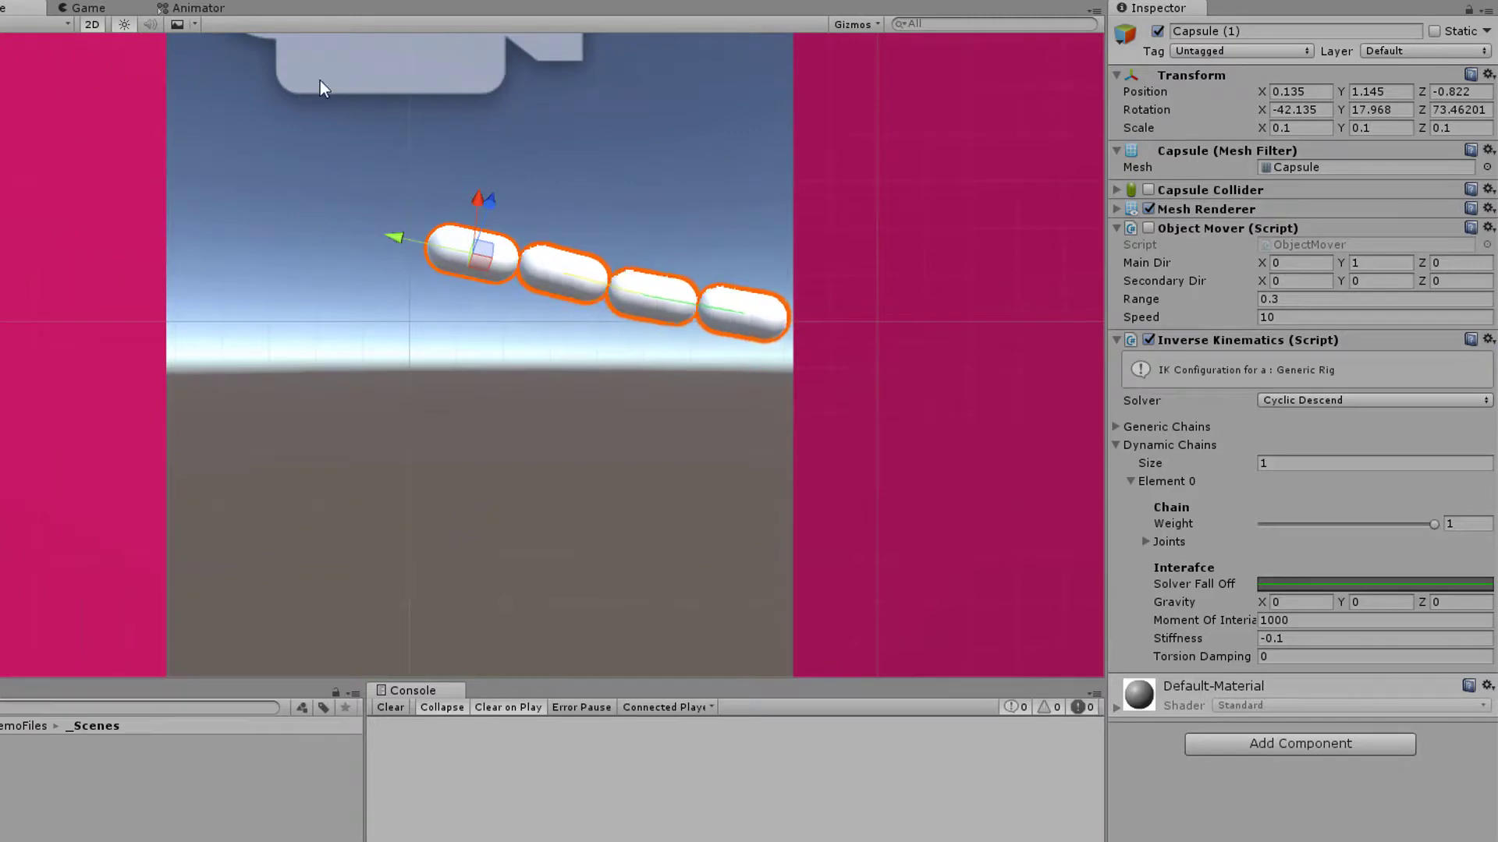
left_click(97, 25)
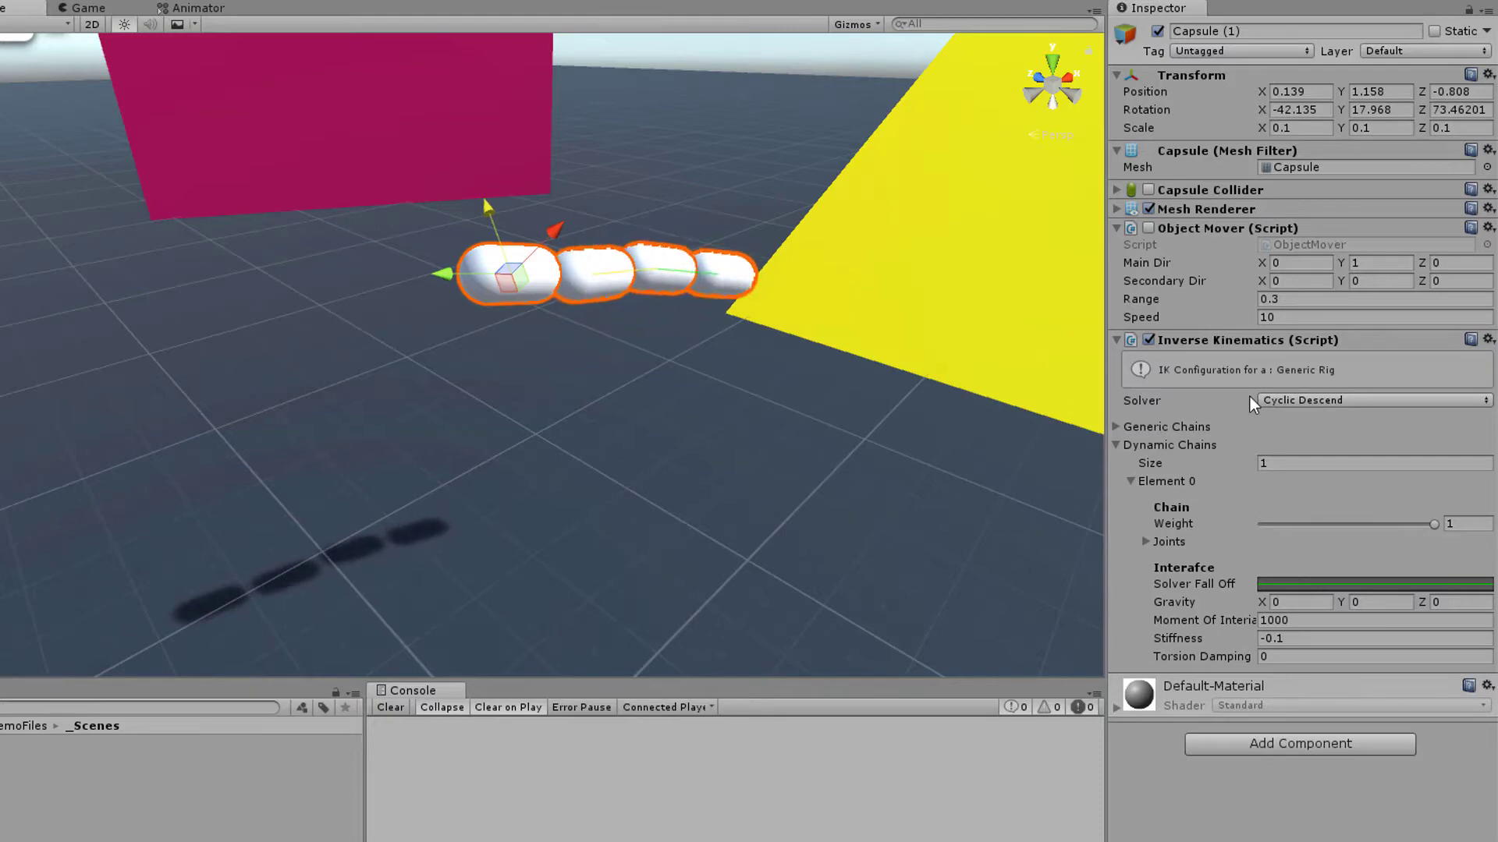
Set the dynamic chain's Torsion Damping to 0.1 and view the capsule chain in the Scene
left_click_drag(639, 411, 621, 440, "alt")
left_click(1311, 655)
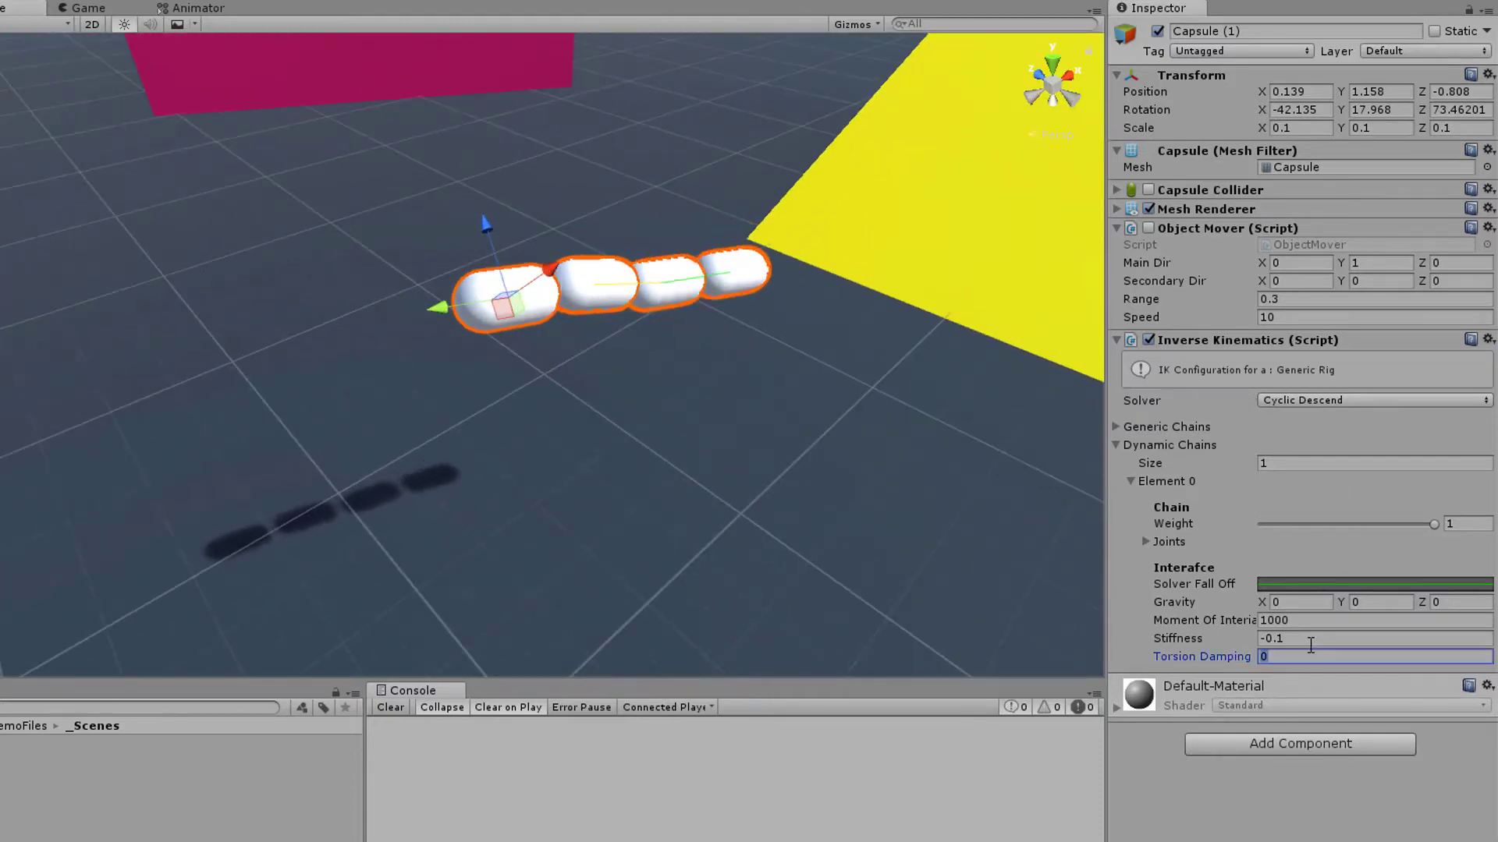
type("0.1")
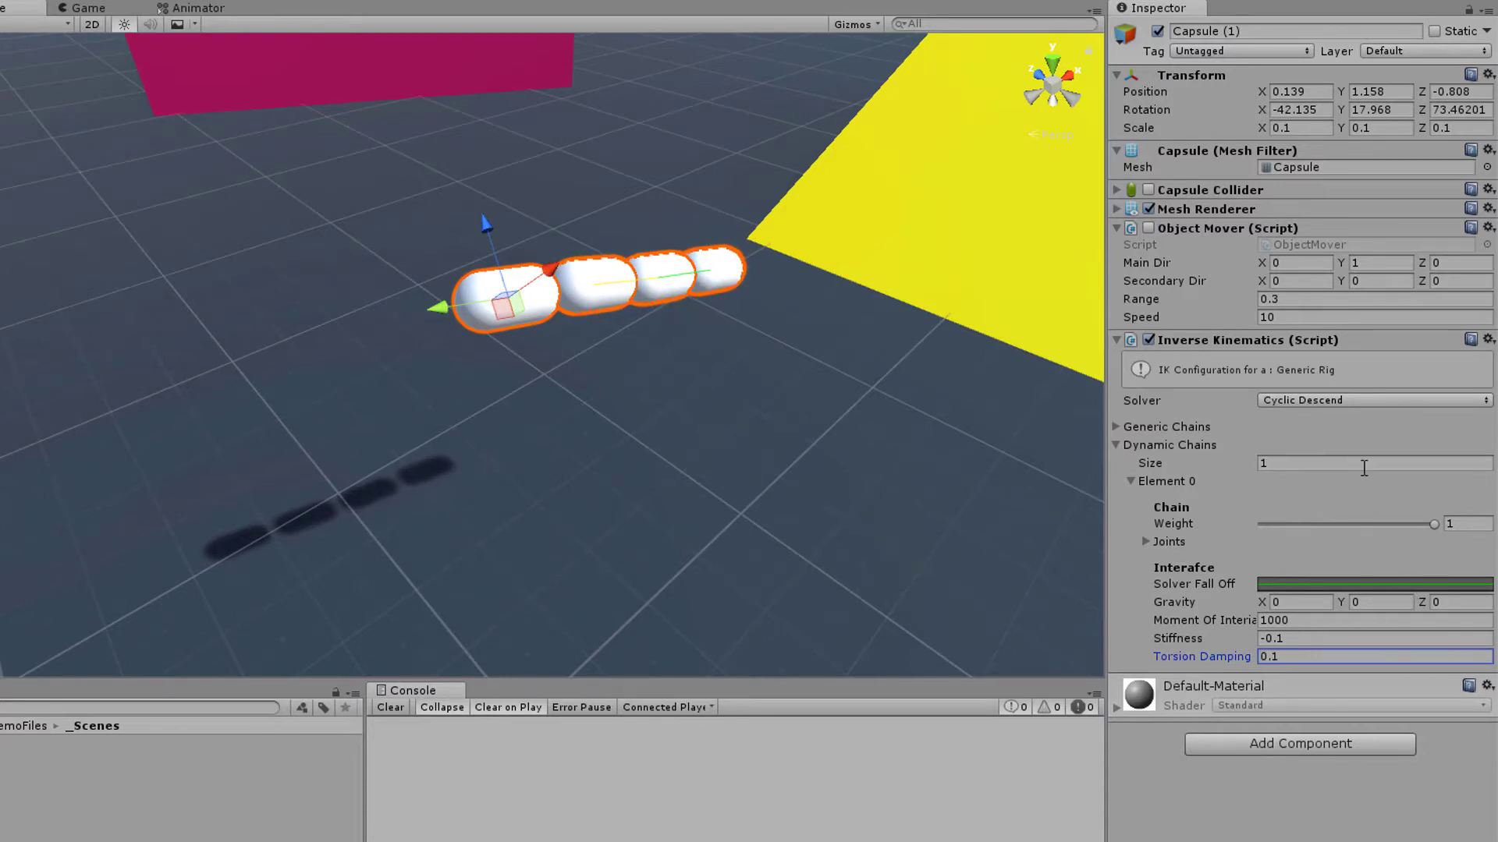
right_click_drag(713, 349, 748, 286)
scroll(747, 289, "down", 3)
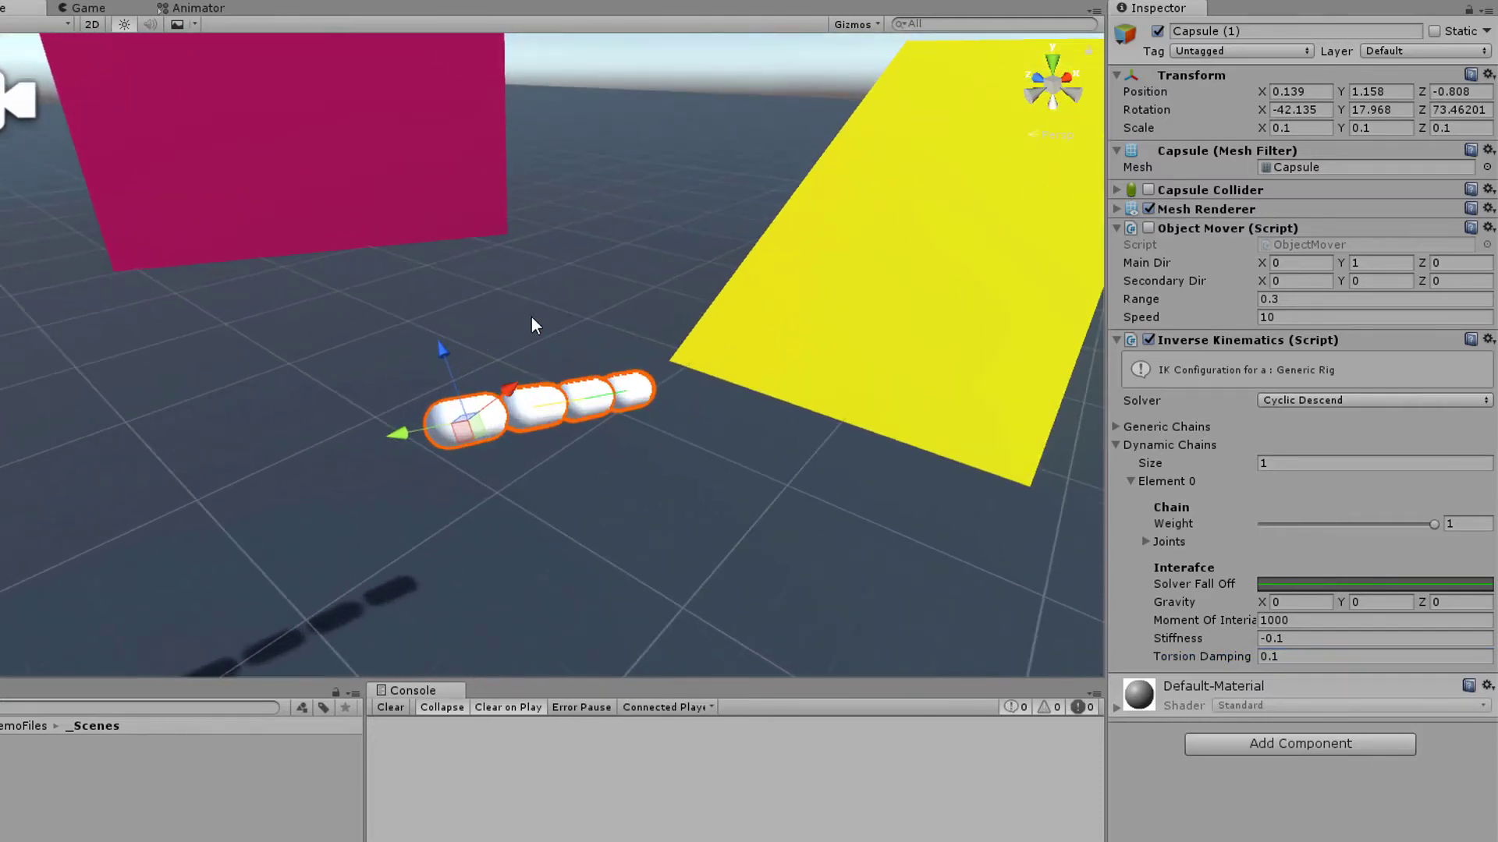